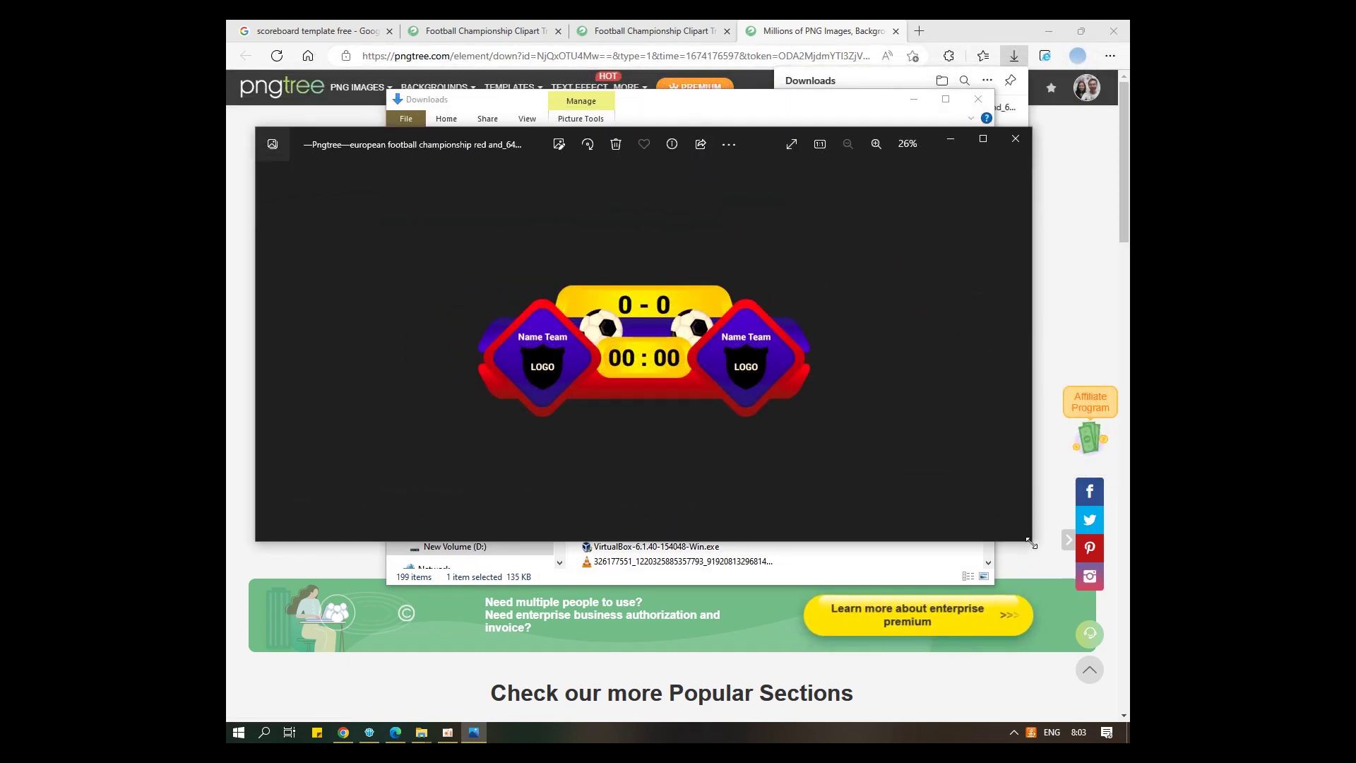
- Enlarge the preview of the downloaded football scoreboard PNG to examine its design, and close it
drag(1031, 544, 1091, 627)
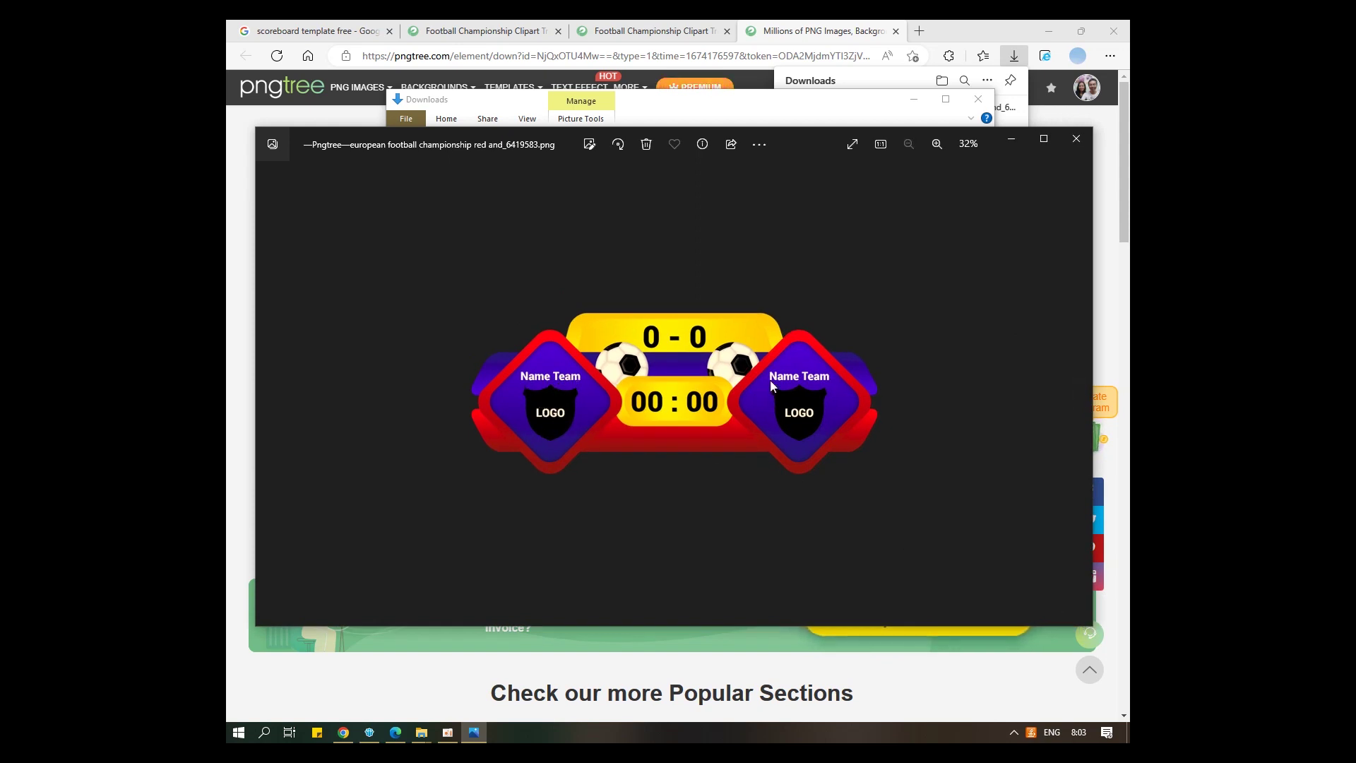
click(1075, 139)
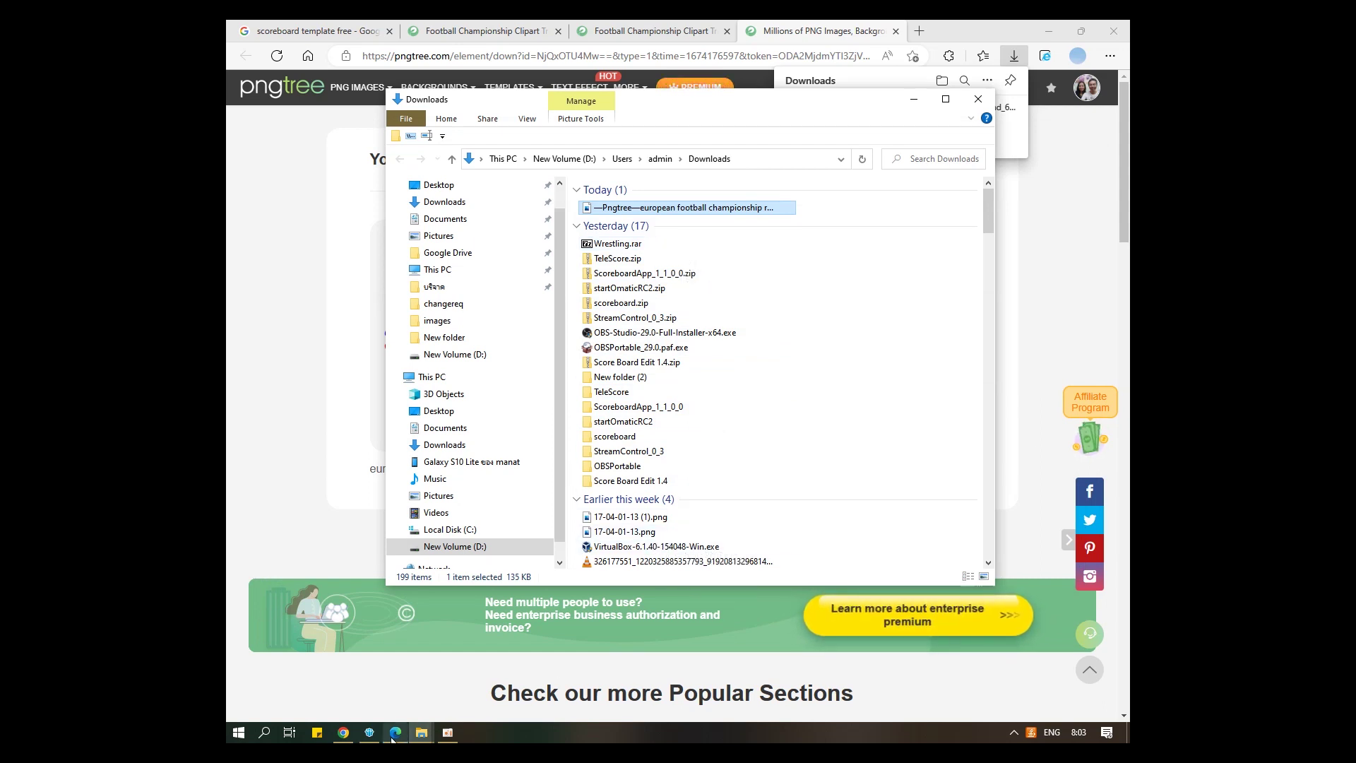
- Switch to Photoshop, open the Pngtree european football championship PNG from Downloads, and duplicate its layer
right_click(249, 735)
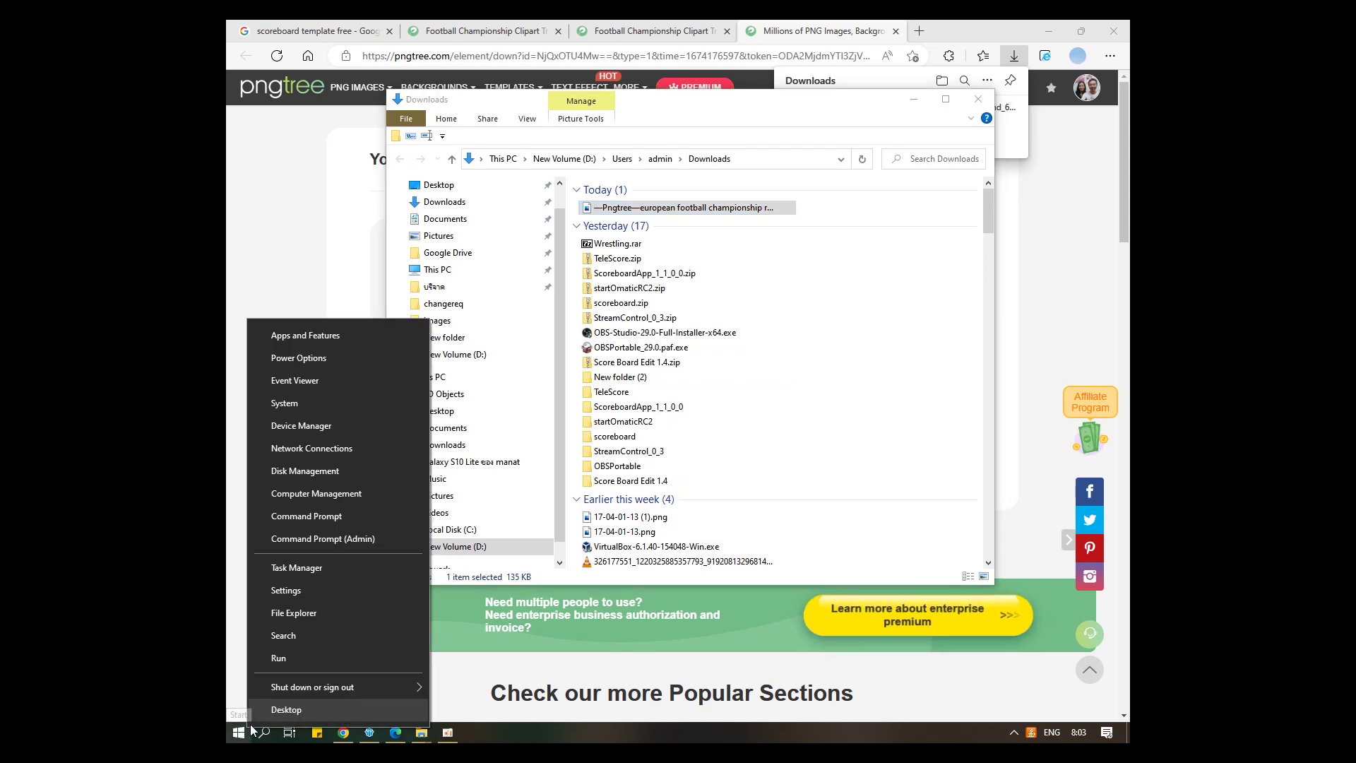
click(293, 612)
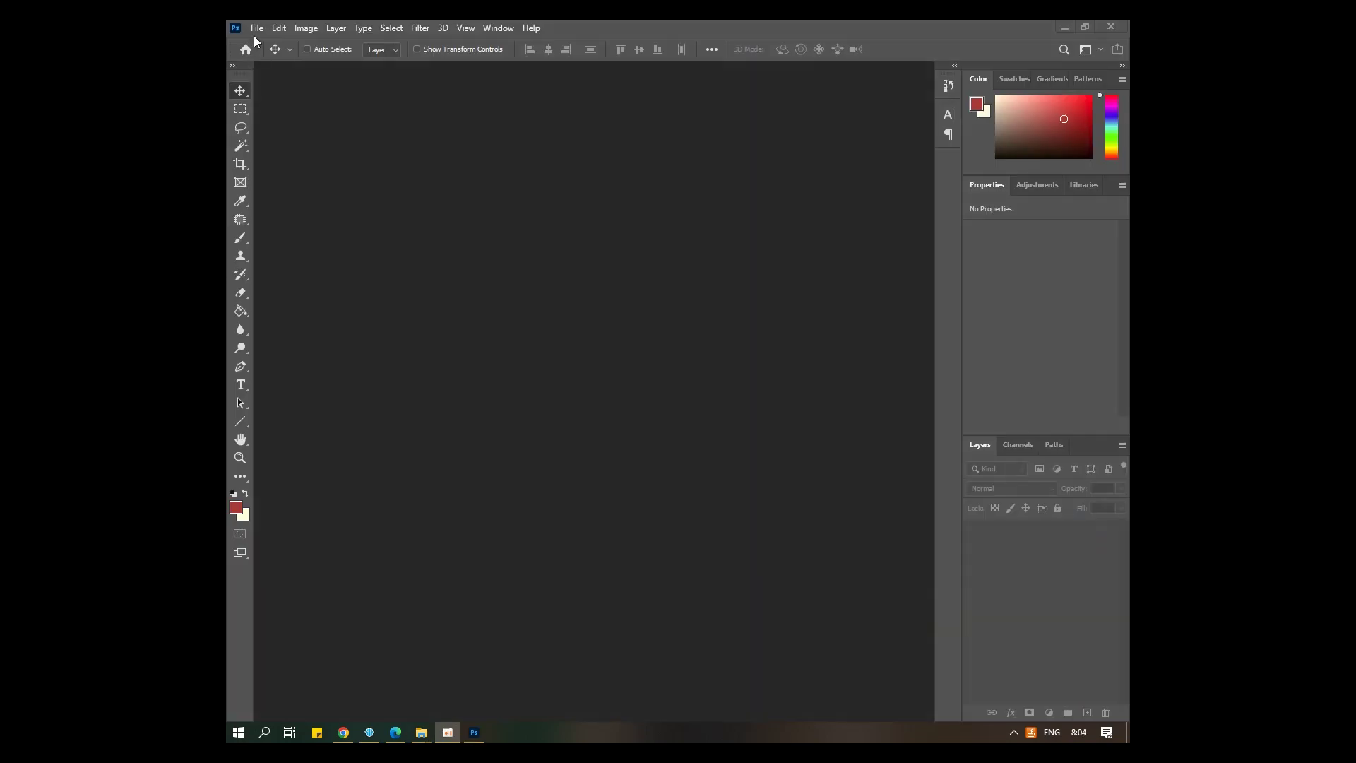
click(257, 29)
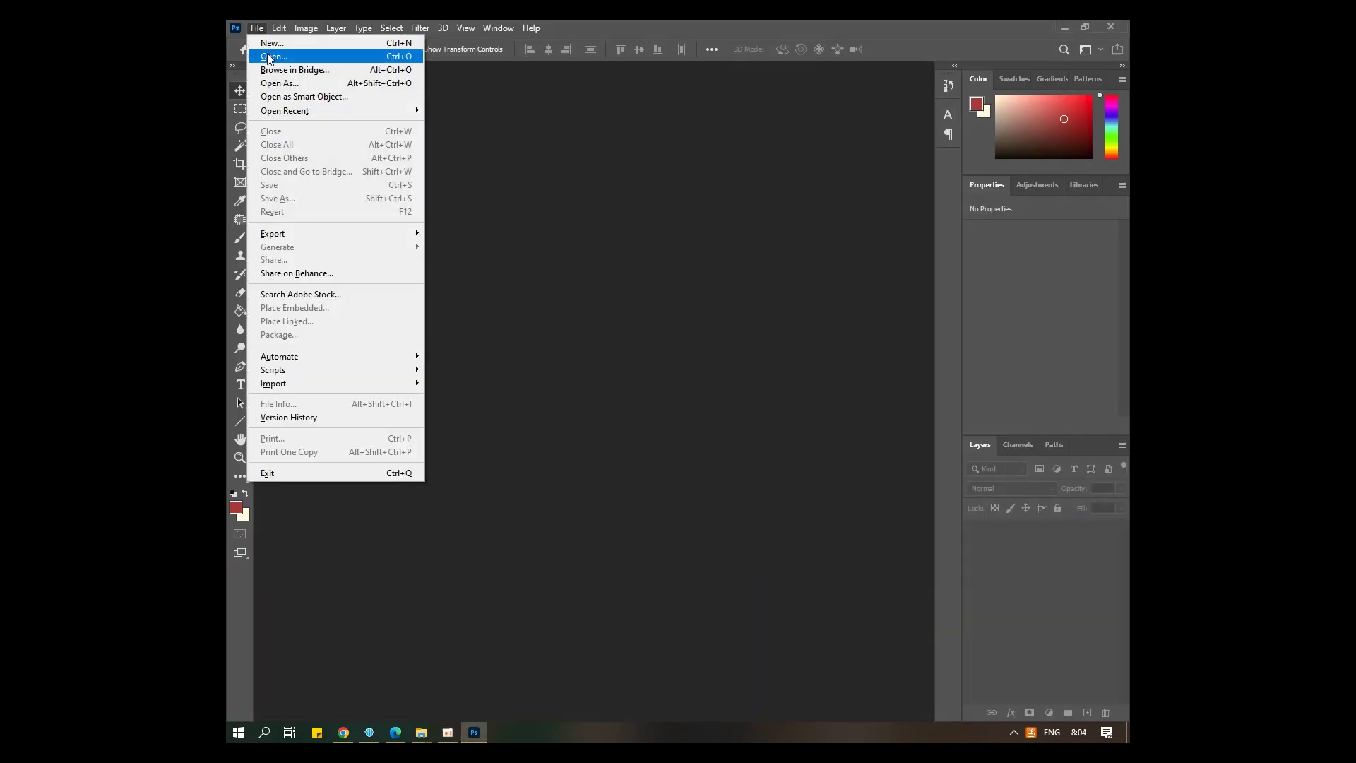
click(277, 55)
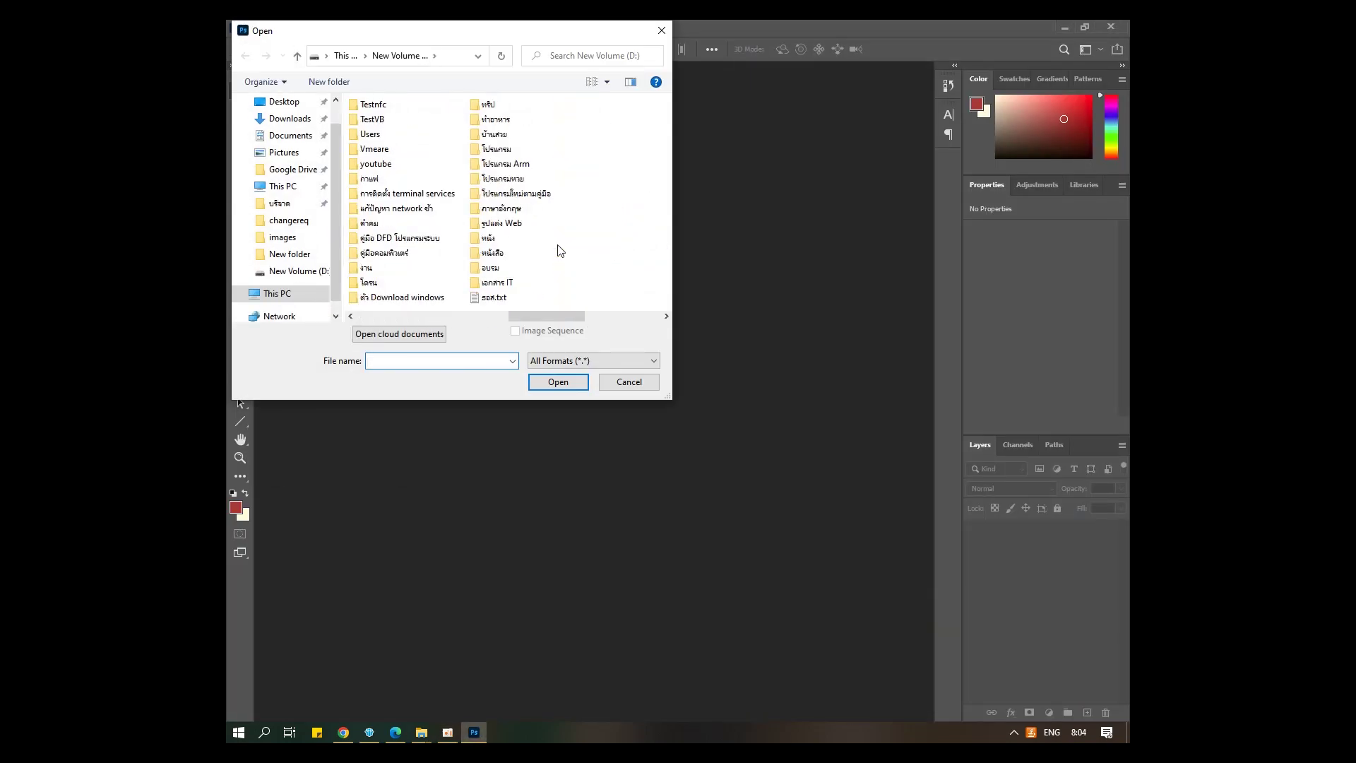
click(290, 119)
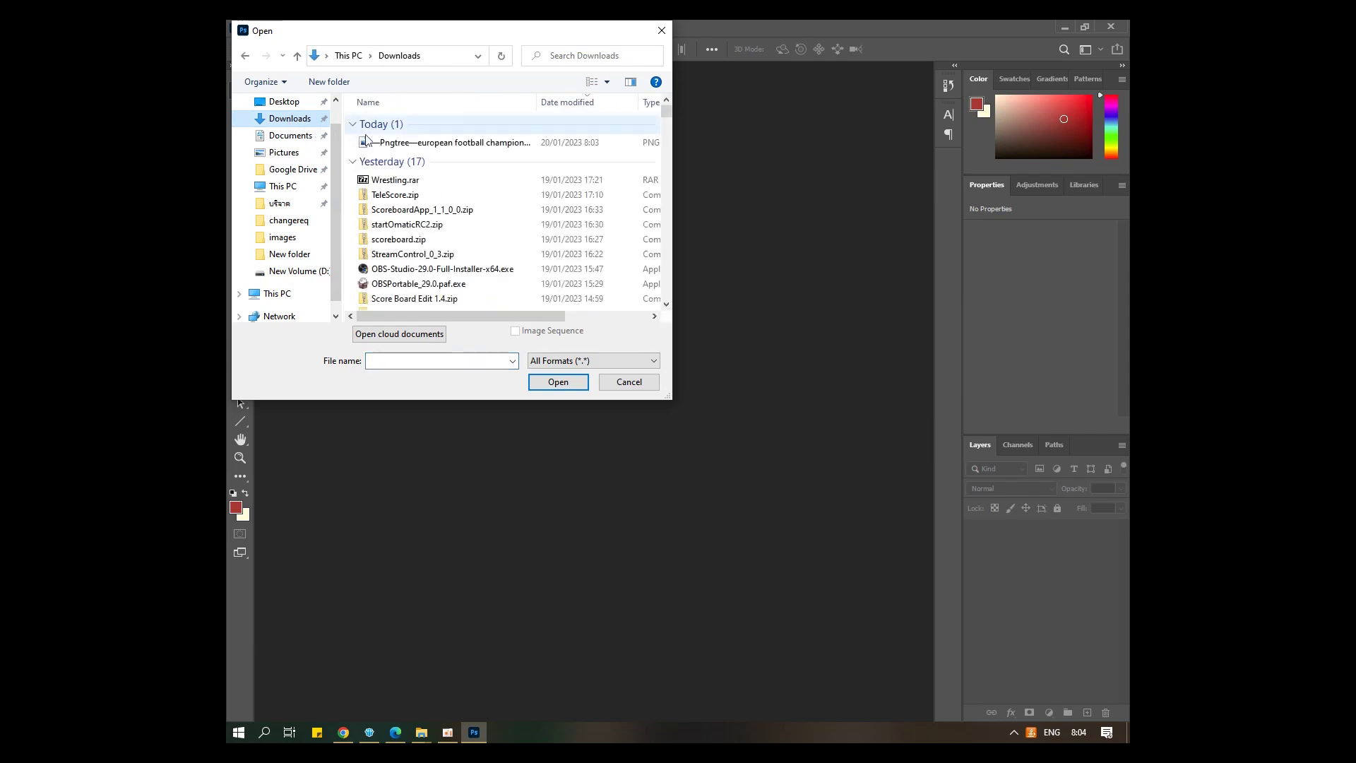
double_click(424, 140)
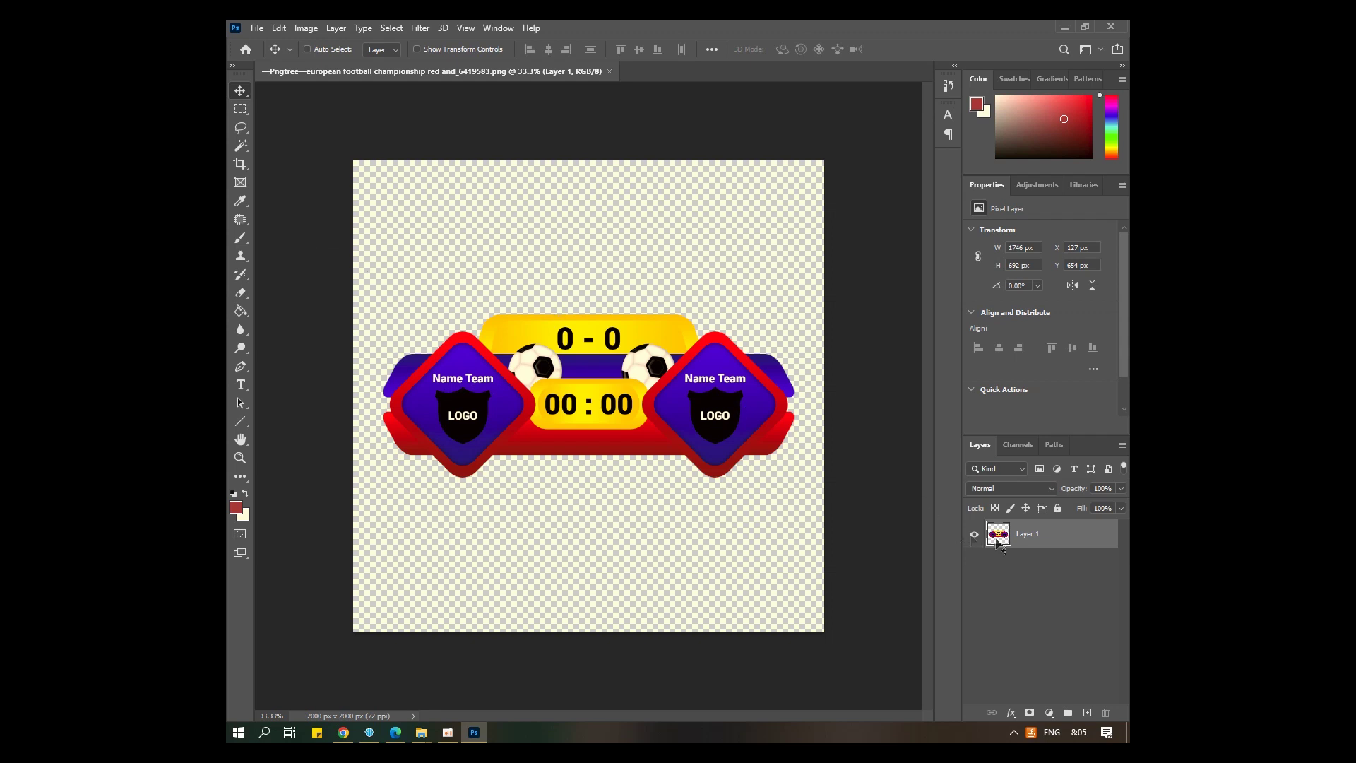
drag(1033, 536, 1087, 712)
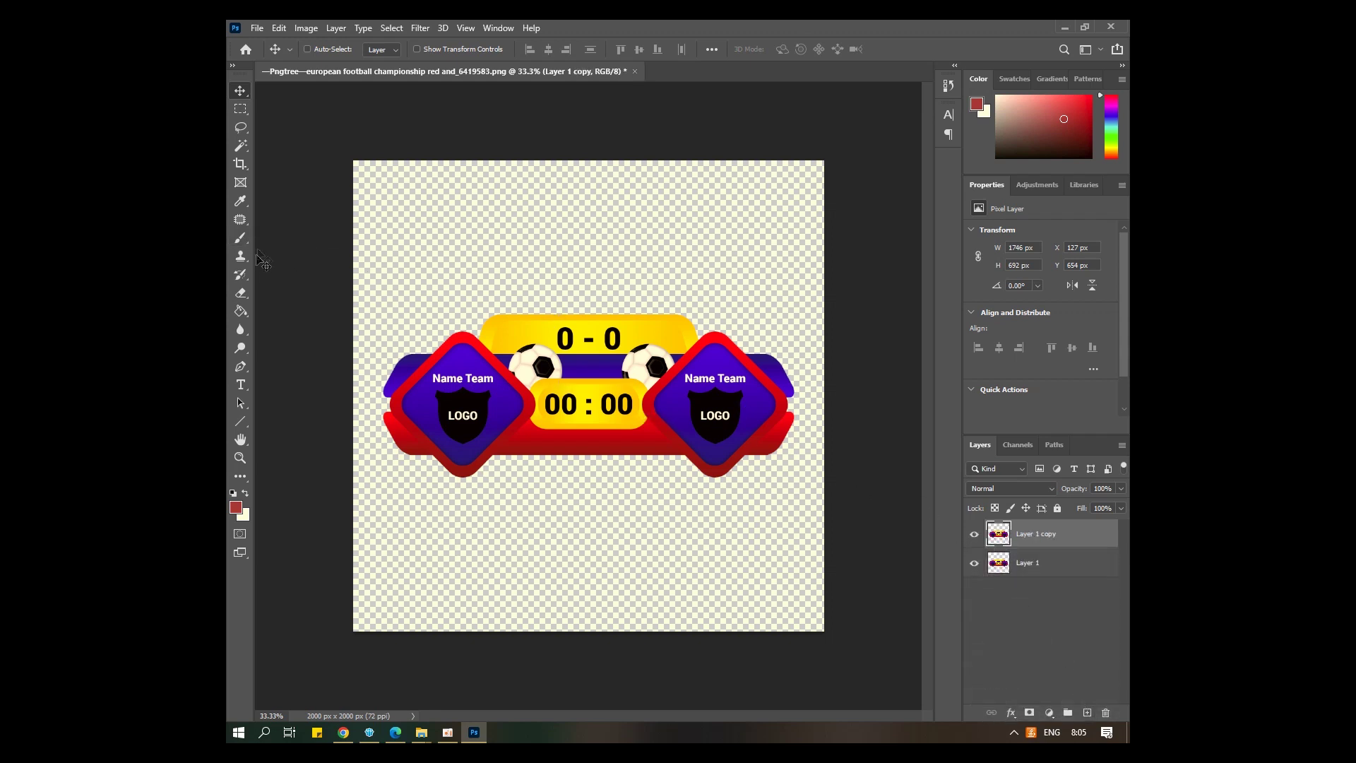
- Try to remove the 0 - 0 score on the layer copy with a 55 px Eraser, compare with the original layer, and undo it
click(243, 296)
right_click(243, 295)
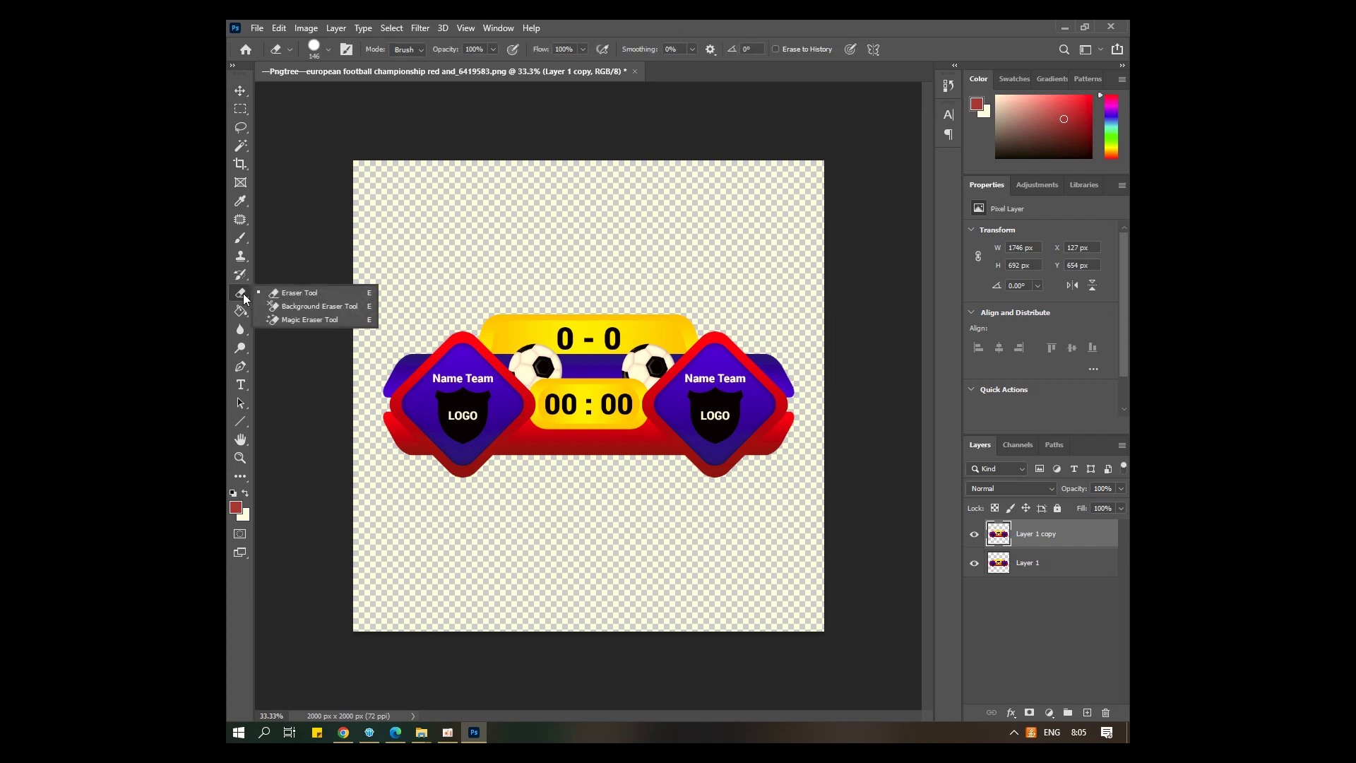
click(283, 290)
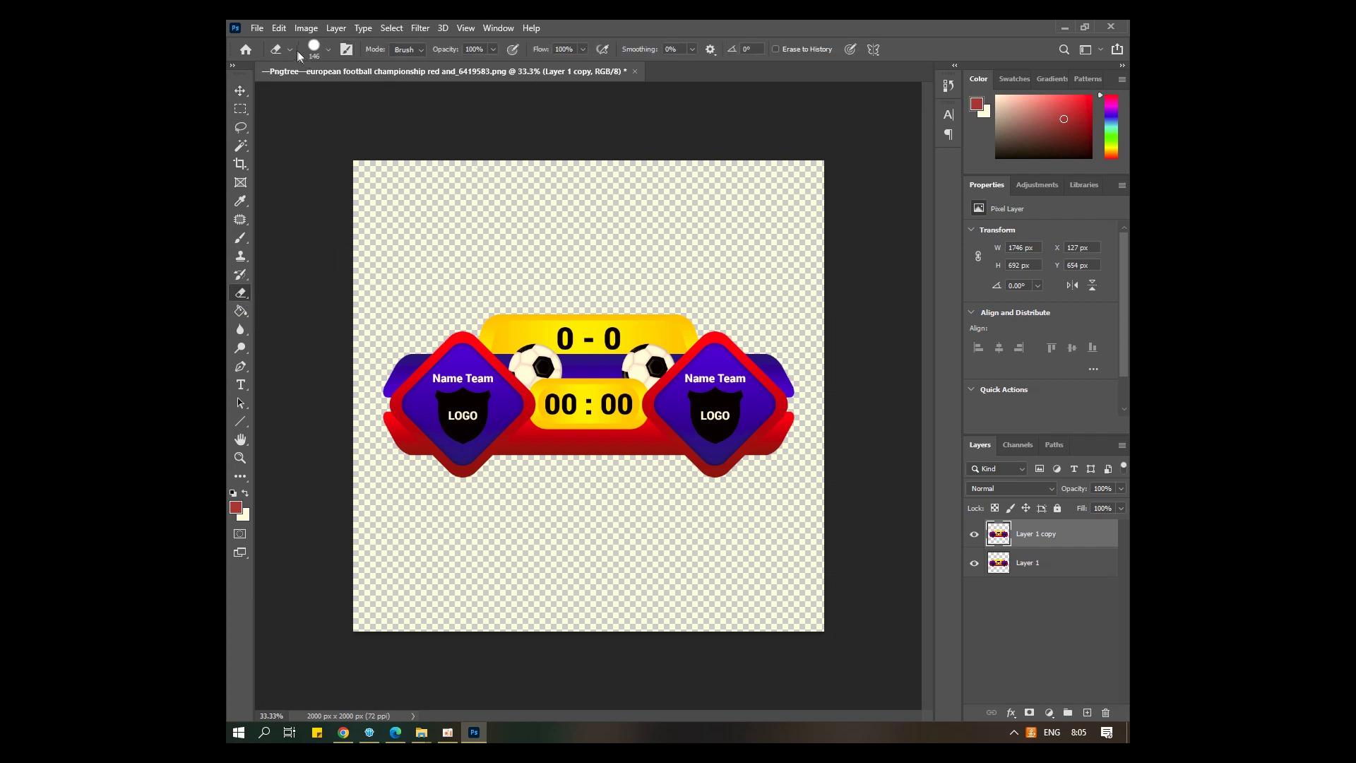
click(327, 56)
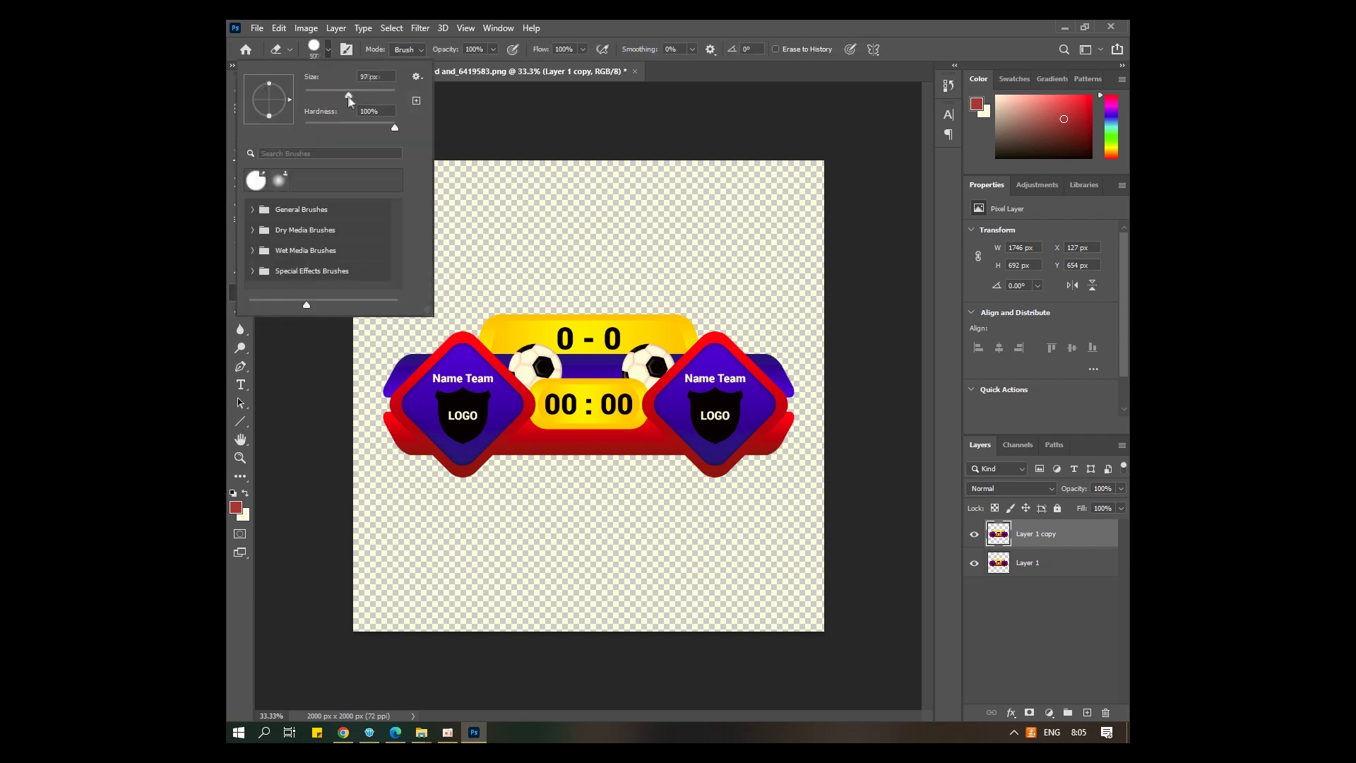
drag(324, 95, 327, 94)
click(580, 282)
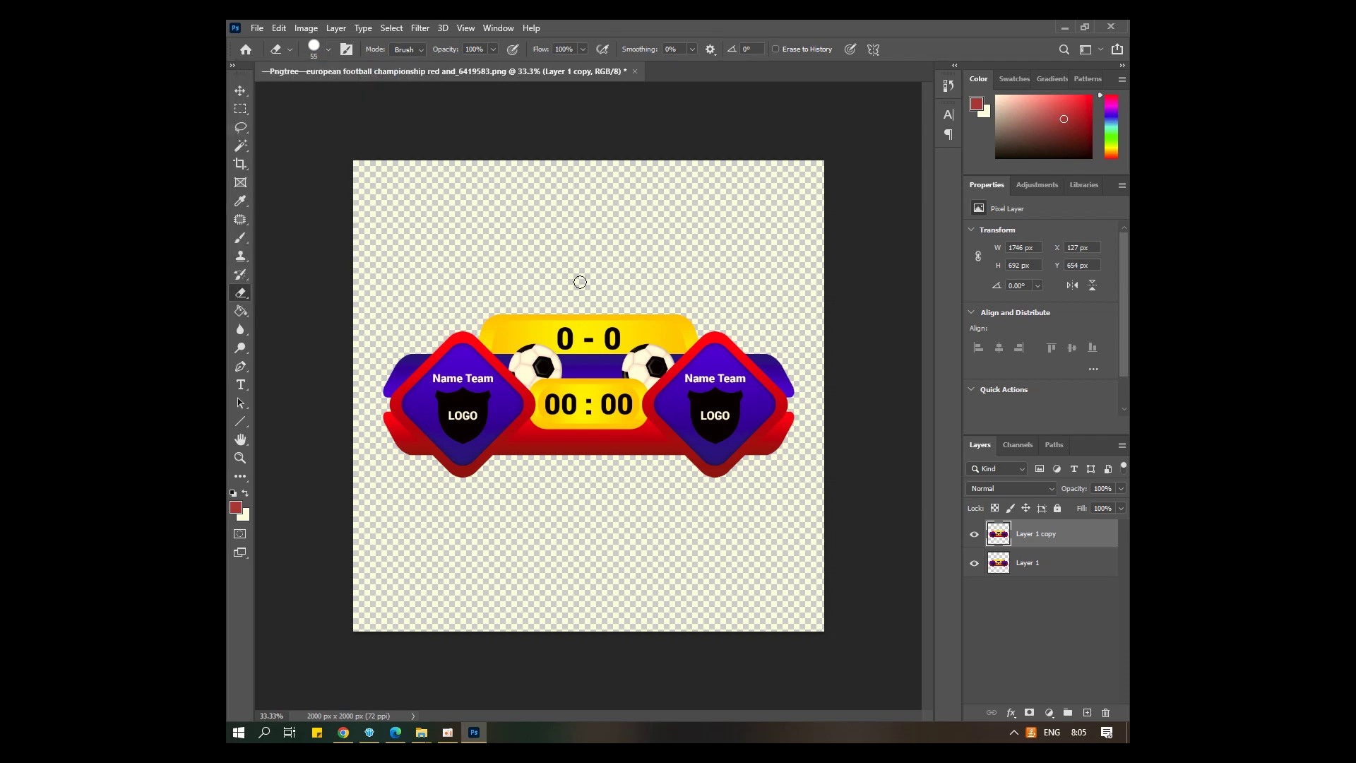
scroll(603, 283, up, 5)
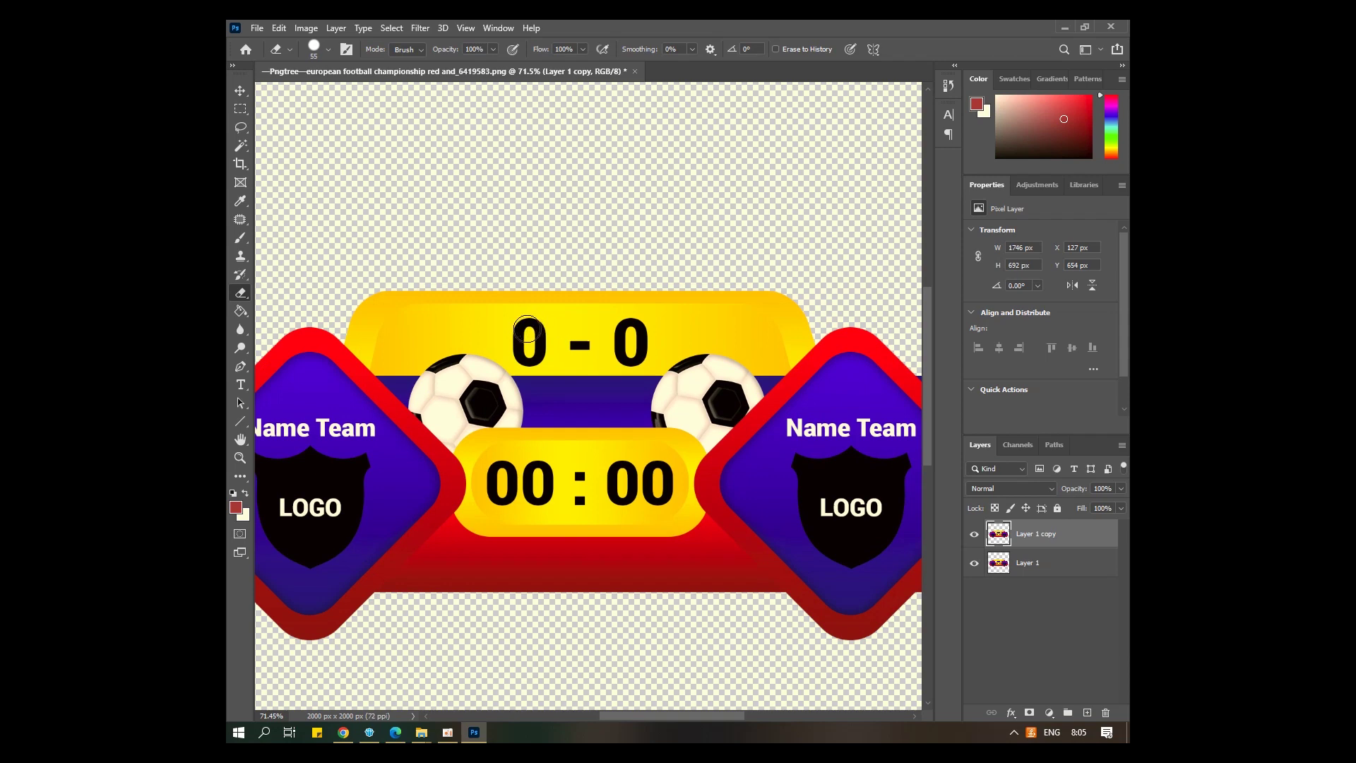
click(585, 347)
click(974, 563)
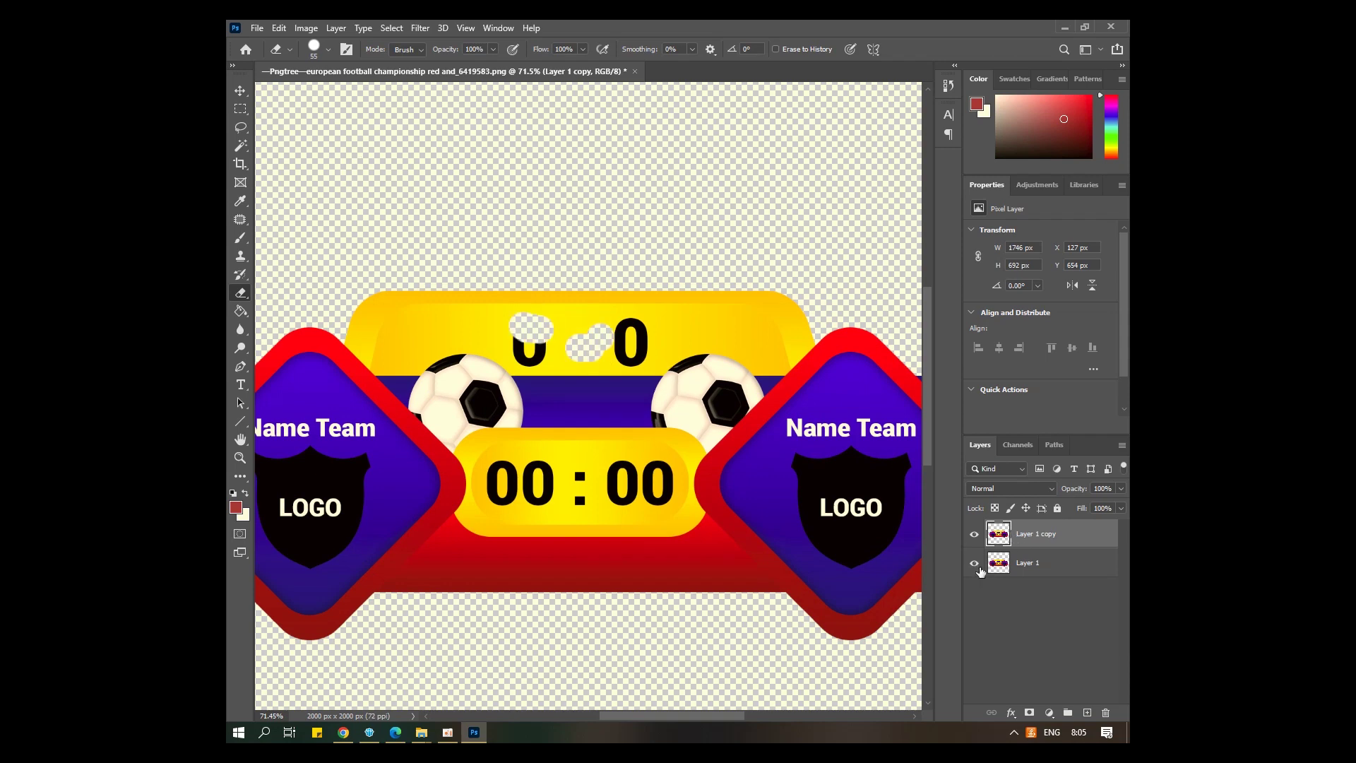
click(975, 563)
click(975, 563)
key(ctrl+z)
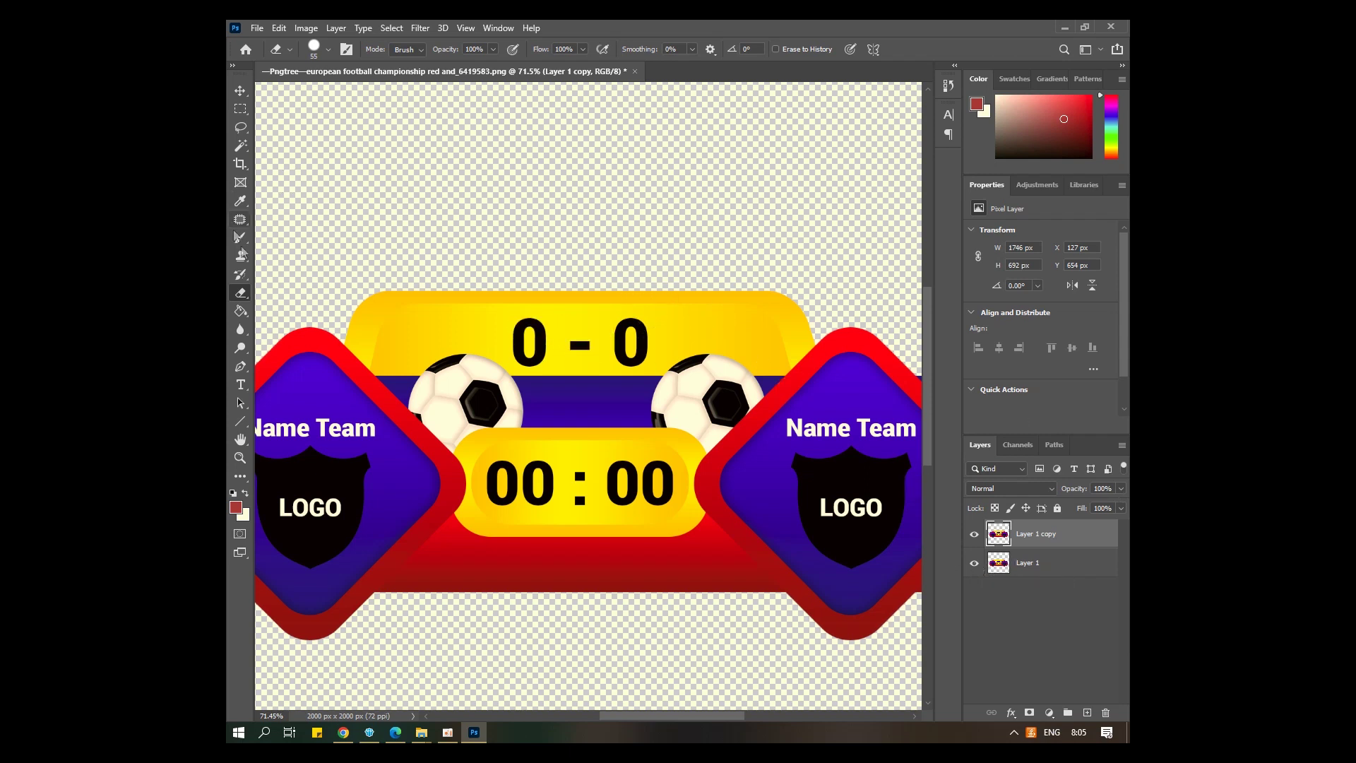
- Cover both zeros of the score with the surrounding yellow using the Clone Stamp at 36 px
click(241, 255)
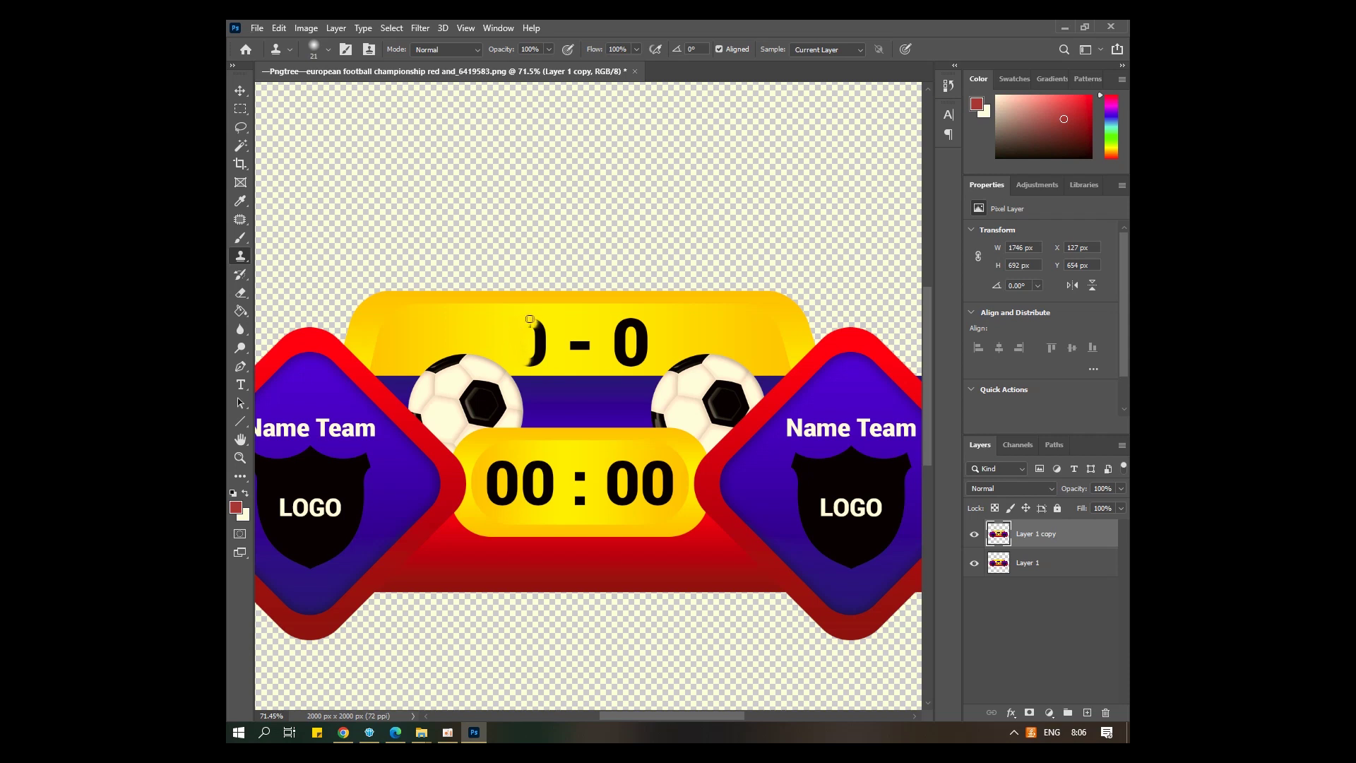
right_click(354, 93)
drag(314, 99, 322, 99)
key(Return)
drag(537, 342, 532, 361)
alt+click(606, 318)
mouse_move(616, 324)
mouse_down()
mouse_move(611, 365)
mouse_move(620, 341)
mouse_move(587, 343)
mouse_move(620, 340)
mouse_move(620, 352)
mouse_move(552, 346)
mouse_move(649, 330)
mouse_move(622, 354)
mouse_up()
alt+click(587, 315)
alt+click(522, 343)
alt+click(552, 325)
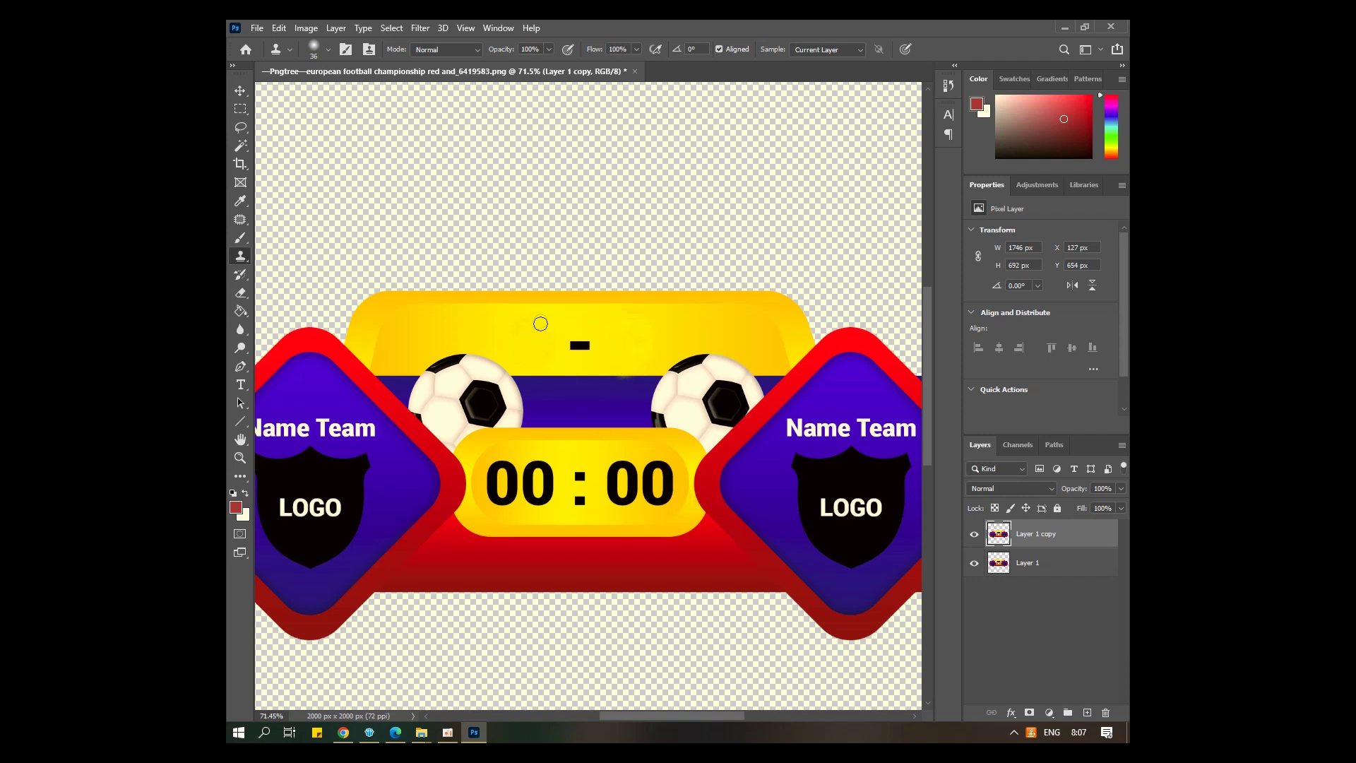
- Retouch the inner edge of the yellow timer panel with a 9 px Clone Stamp and check the whole scoreboard
scroll(605, 348, down, 2)
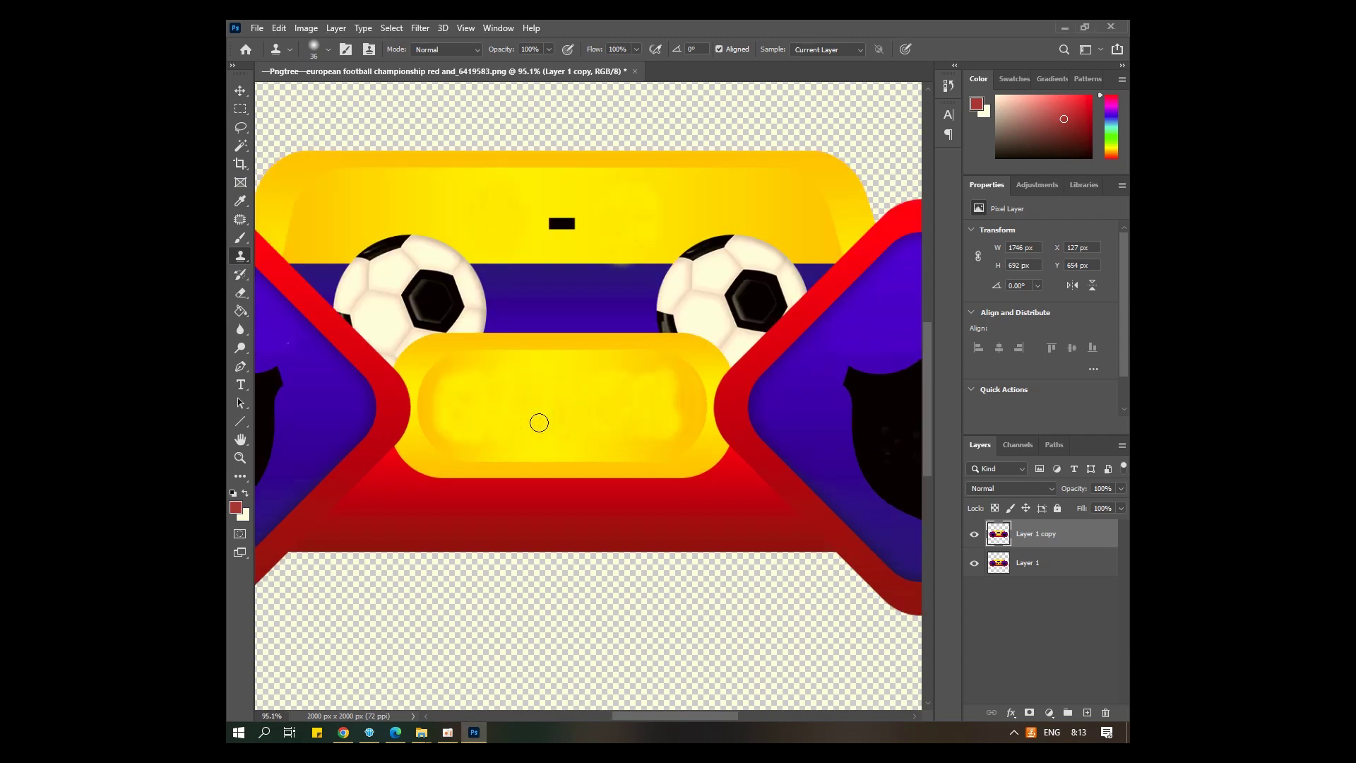
scroll(594, 405, up, 2)
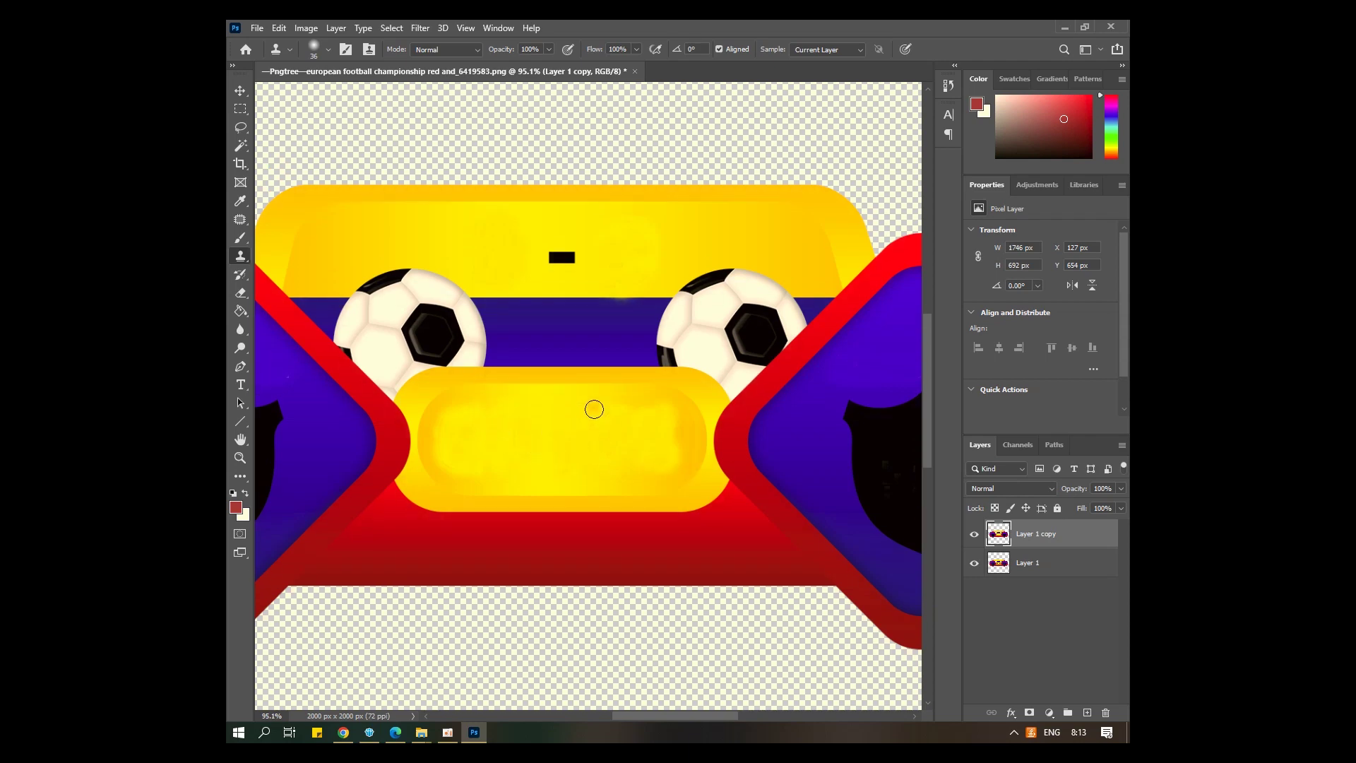
scroll(487, 445, up, 3)
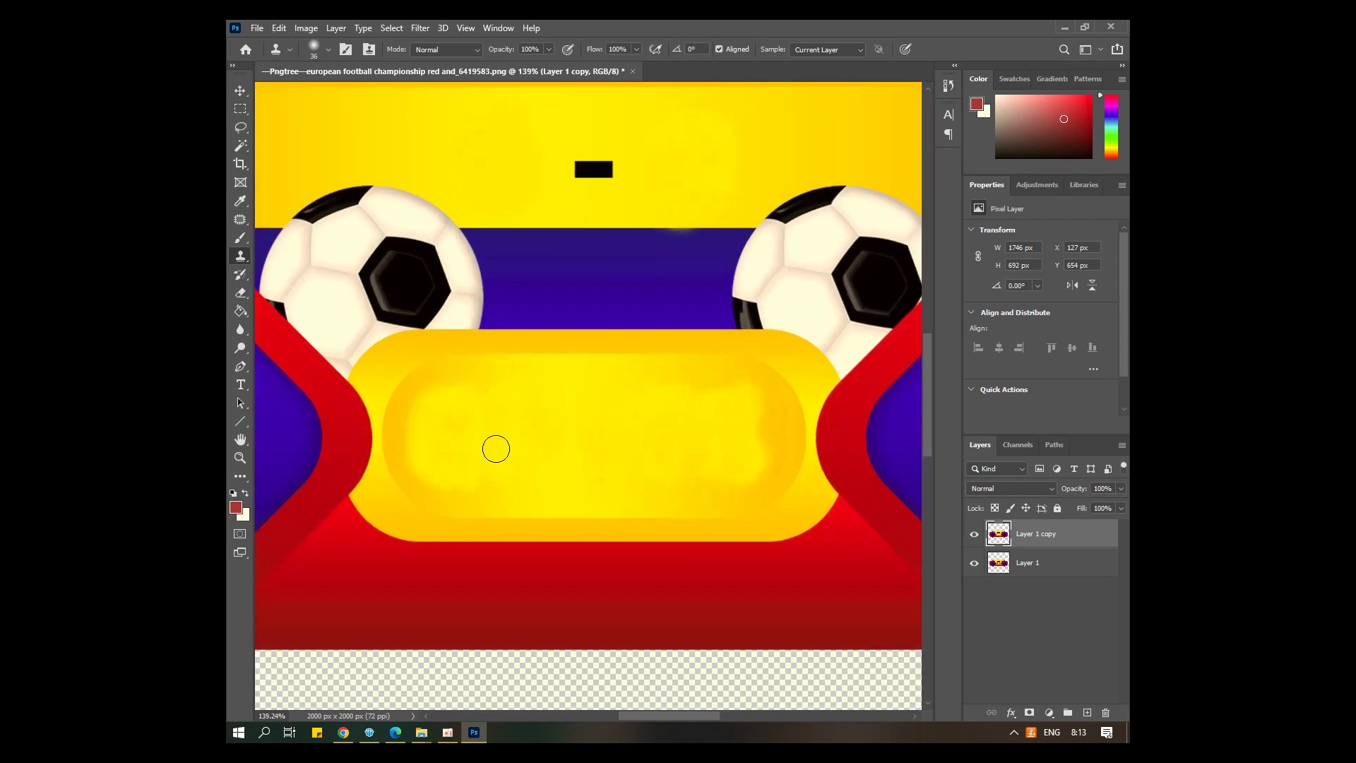
click(328, 49)
drag(320, 94, 309, 95)
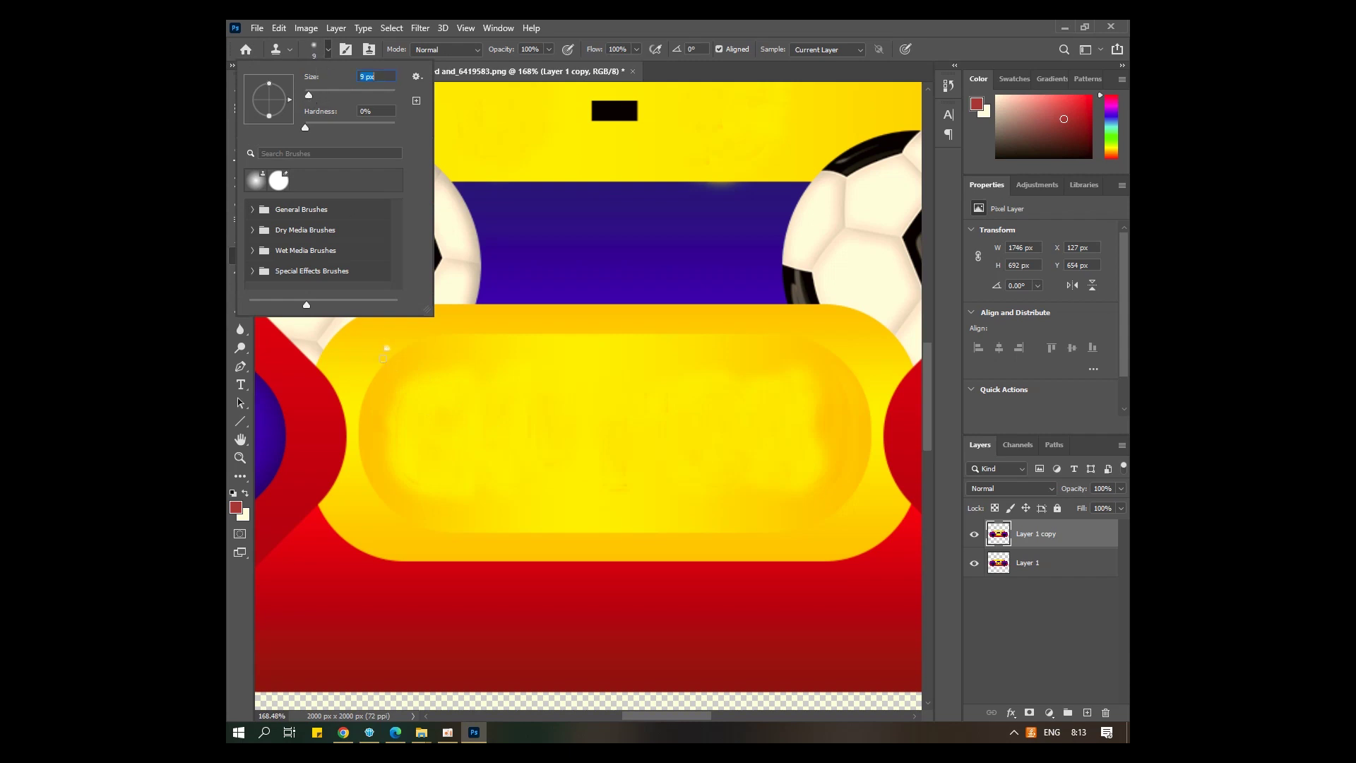
click(375, 410)
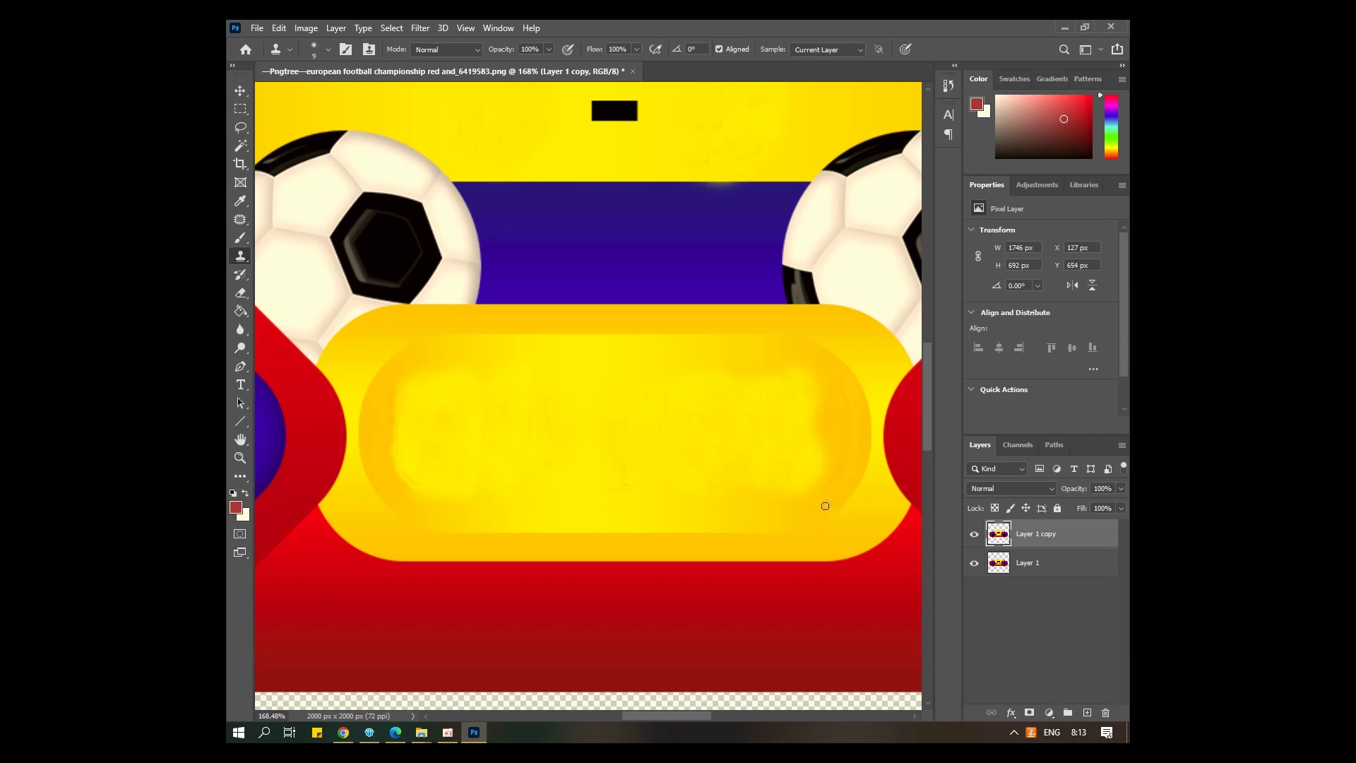
scroll(742, 448, down, 5)
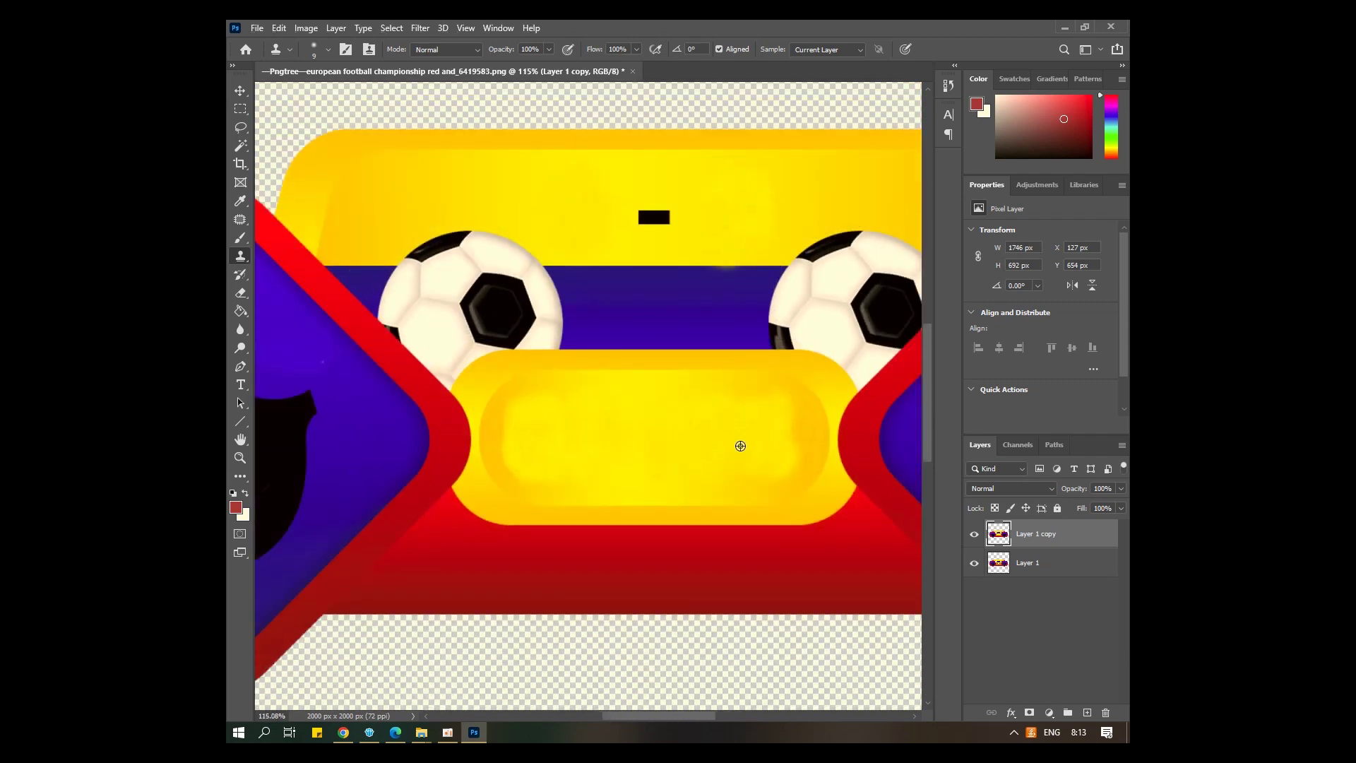
scroll(715, 566, down, 5)
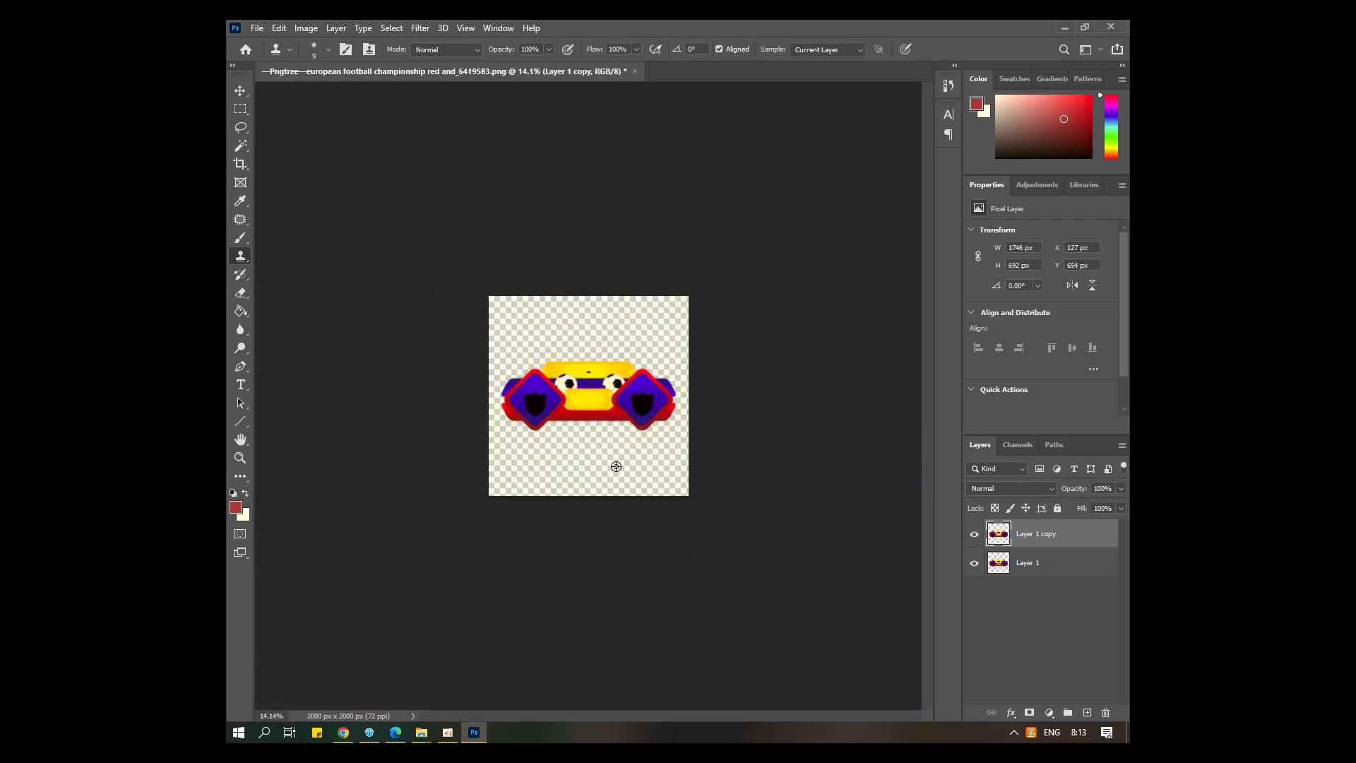
scroll(616, 467, up, 4)
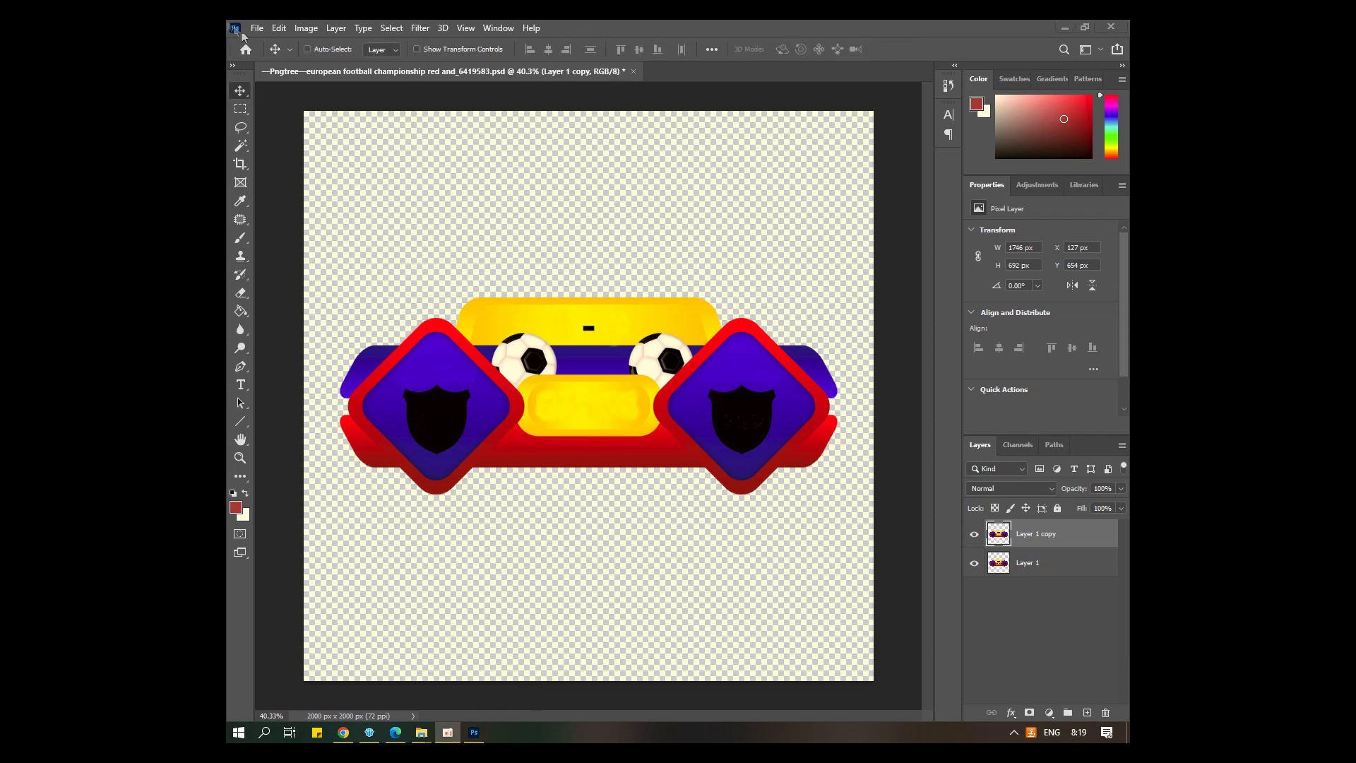
- Open the black-and-white-corporate-logo-design JPEG from Downloads and float it in its own window beside the scoreboard
click(256, 28)
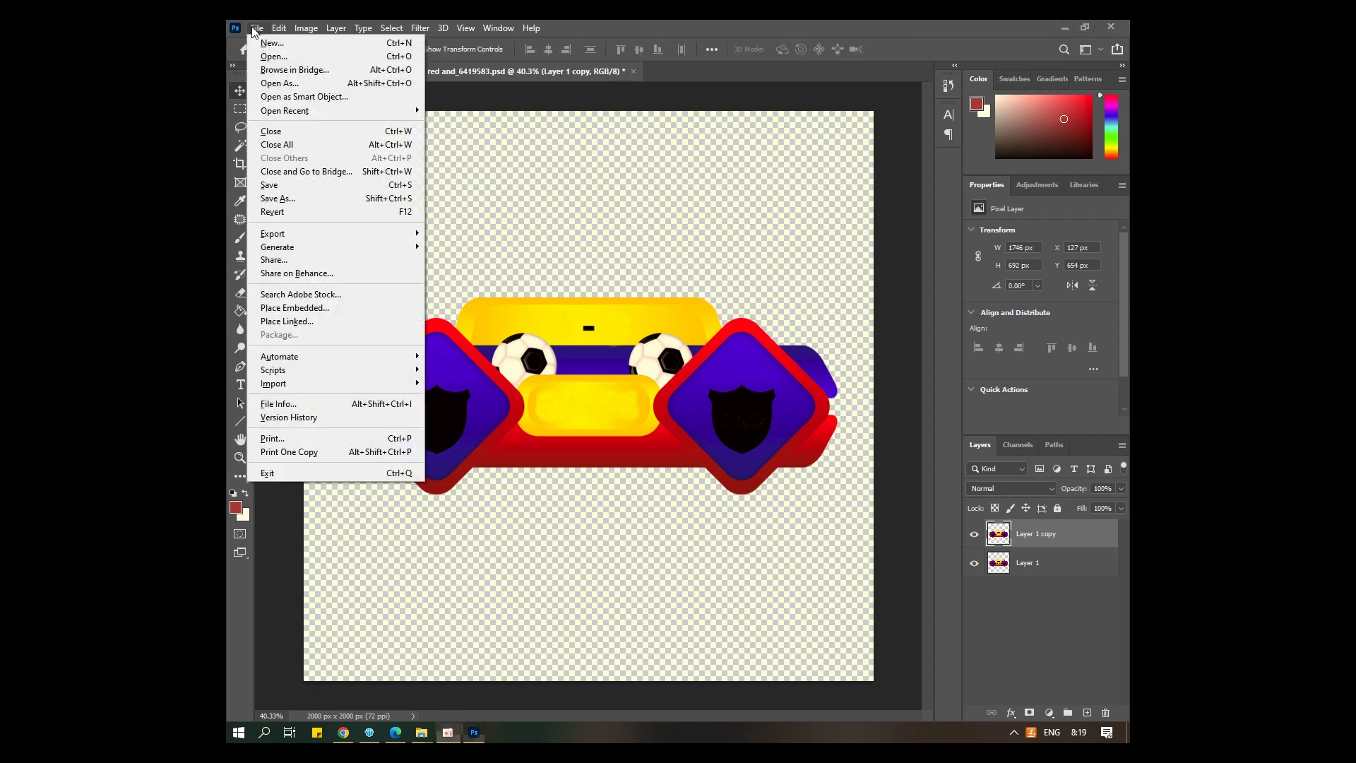
click(268, 51)
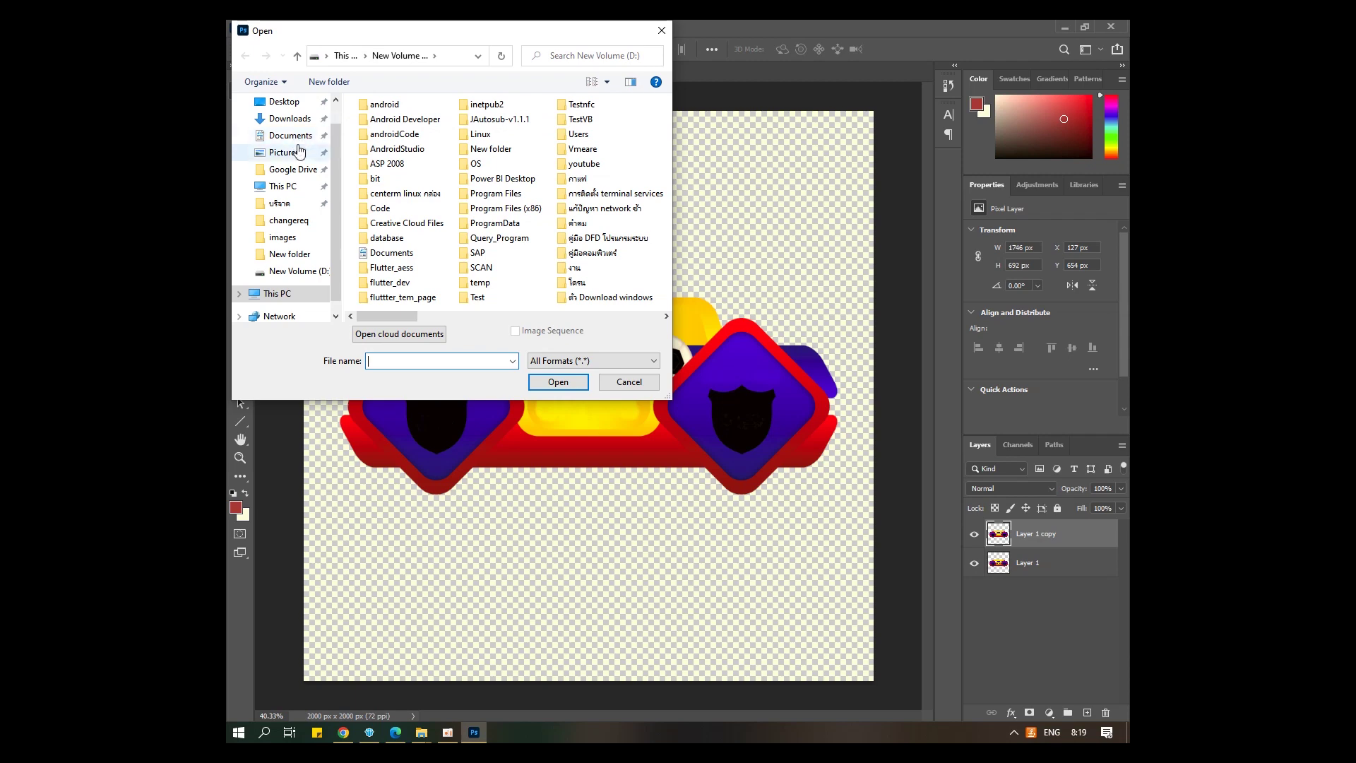
click(294, 119)
double_click(390, 156)
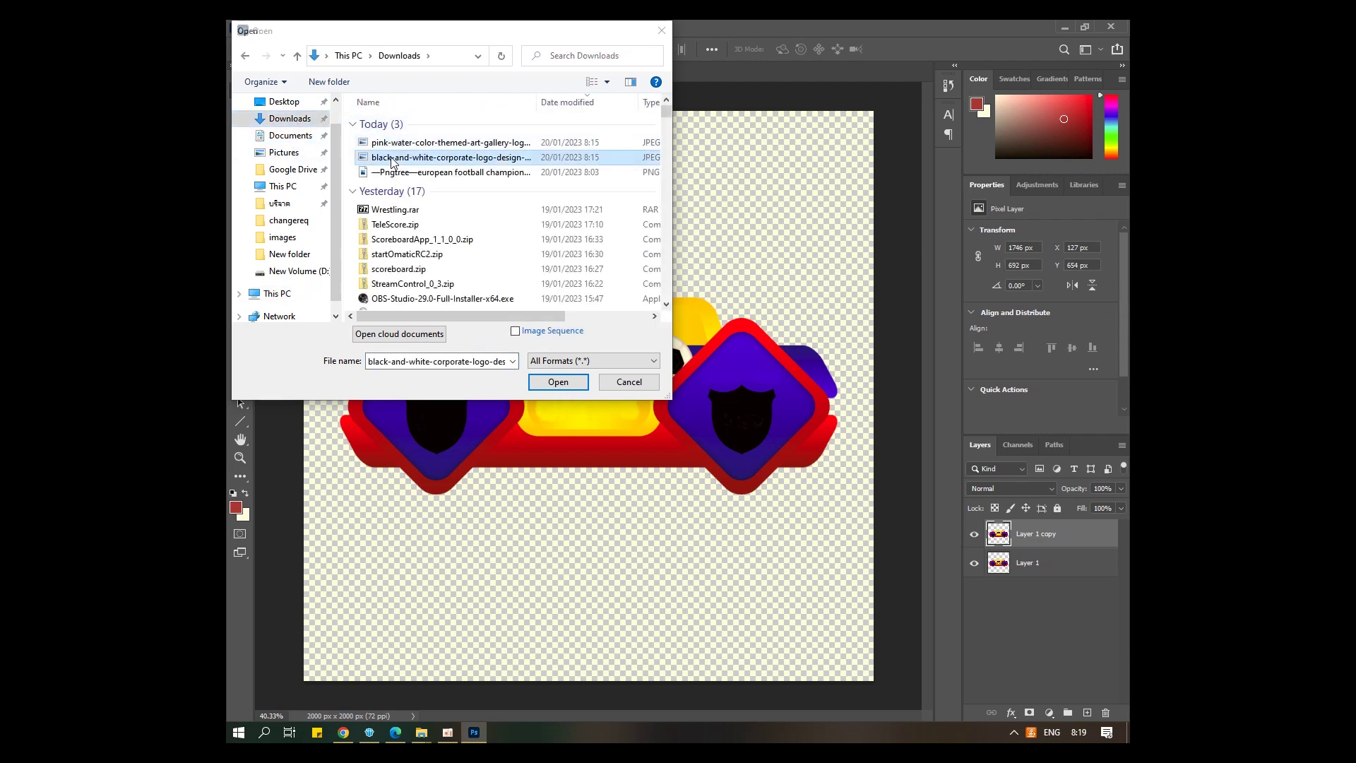
drag(497, 75, 766, 139)
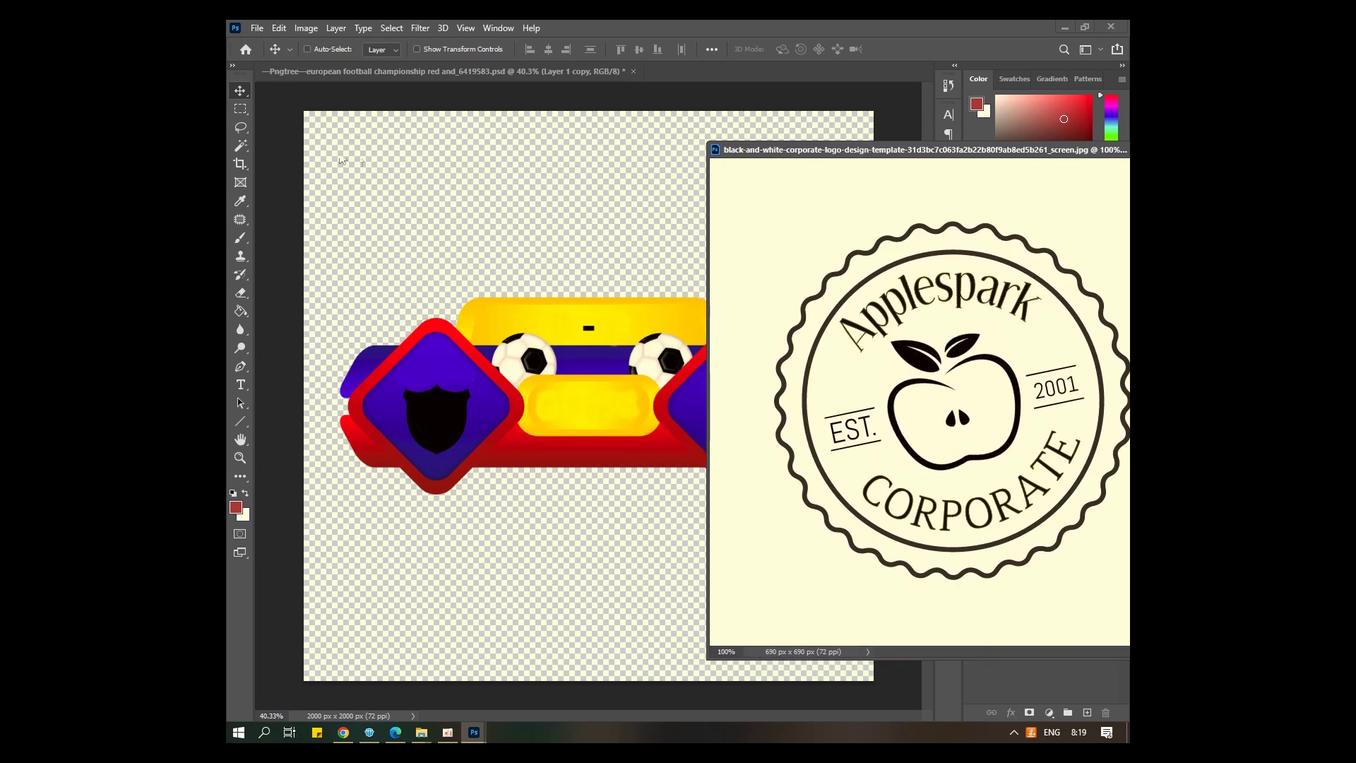
- Copy the Applespark logo into the scoreboard document as a new layer and close the logo image
drag(839, 291, 473, 352)
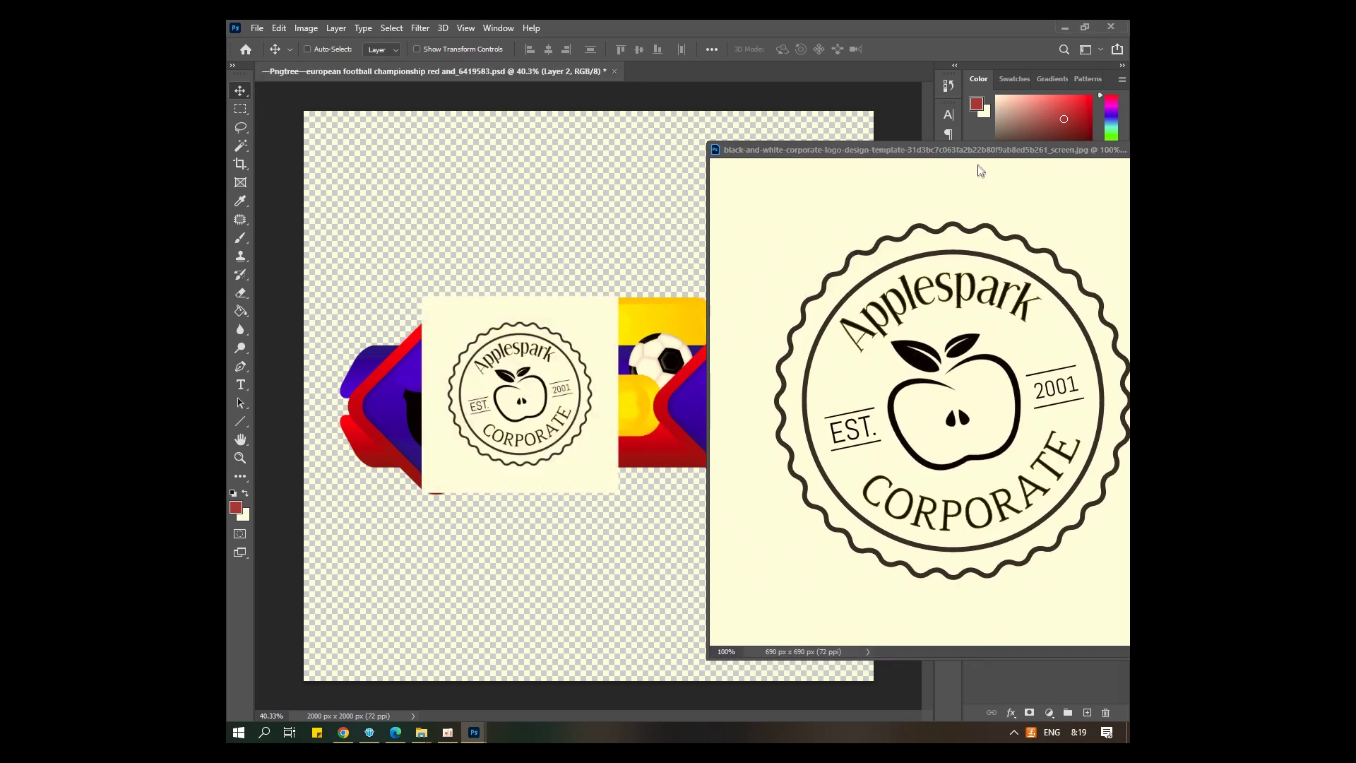
click(831, 182)
drag(867, 155, 530, 533)
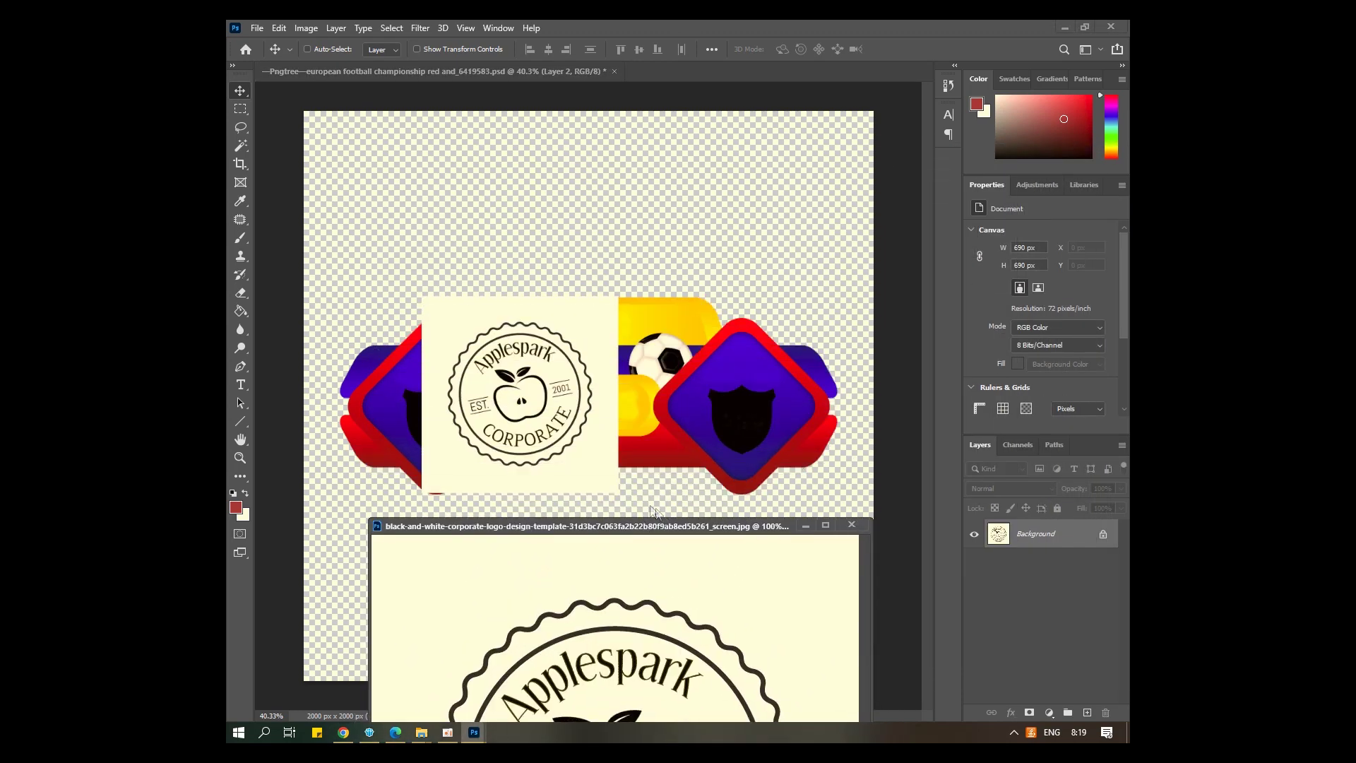
click(852, 525)
- Scale the Applespark logo to 135 px by 135 px and place it over the right team's black shield
drag(459, 349, 653, 401)
key(ctrl+t)
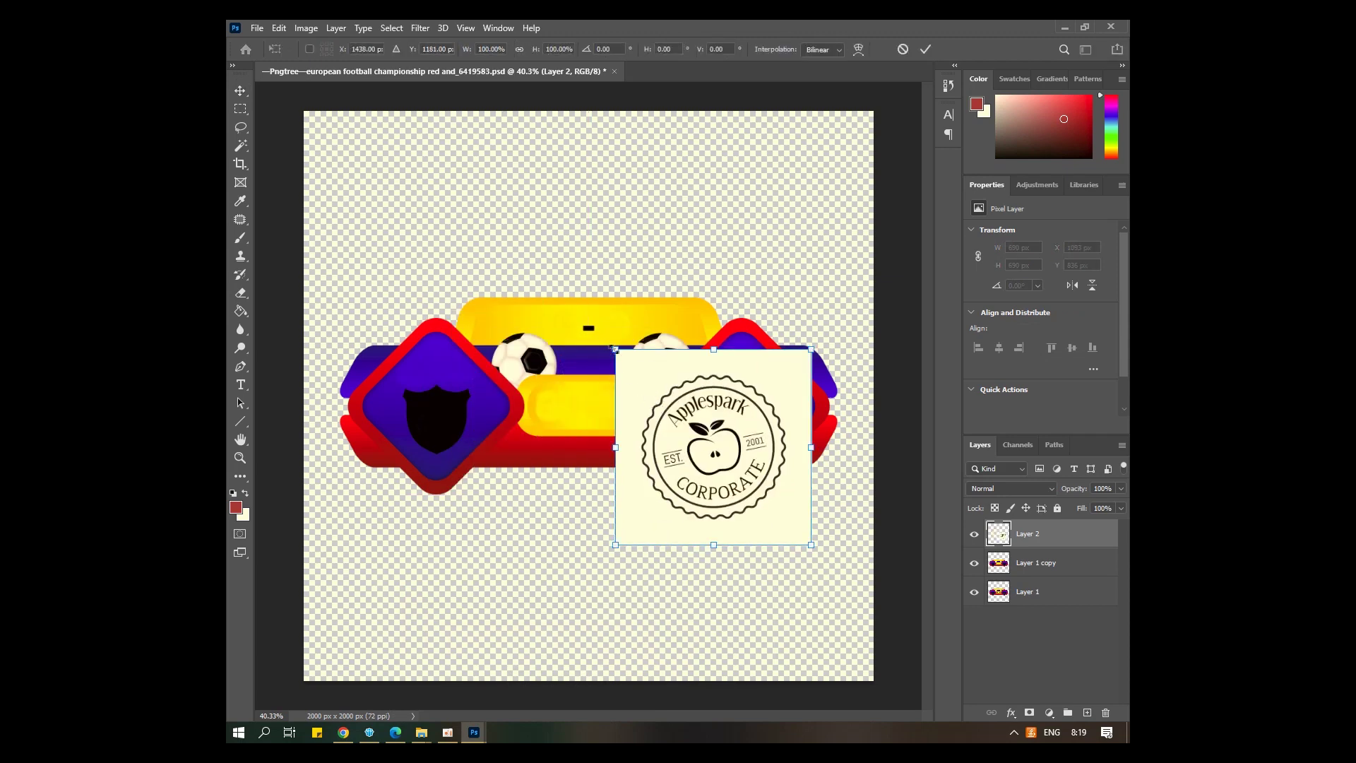
drag(614, 347, 744, 422)
key(Return)
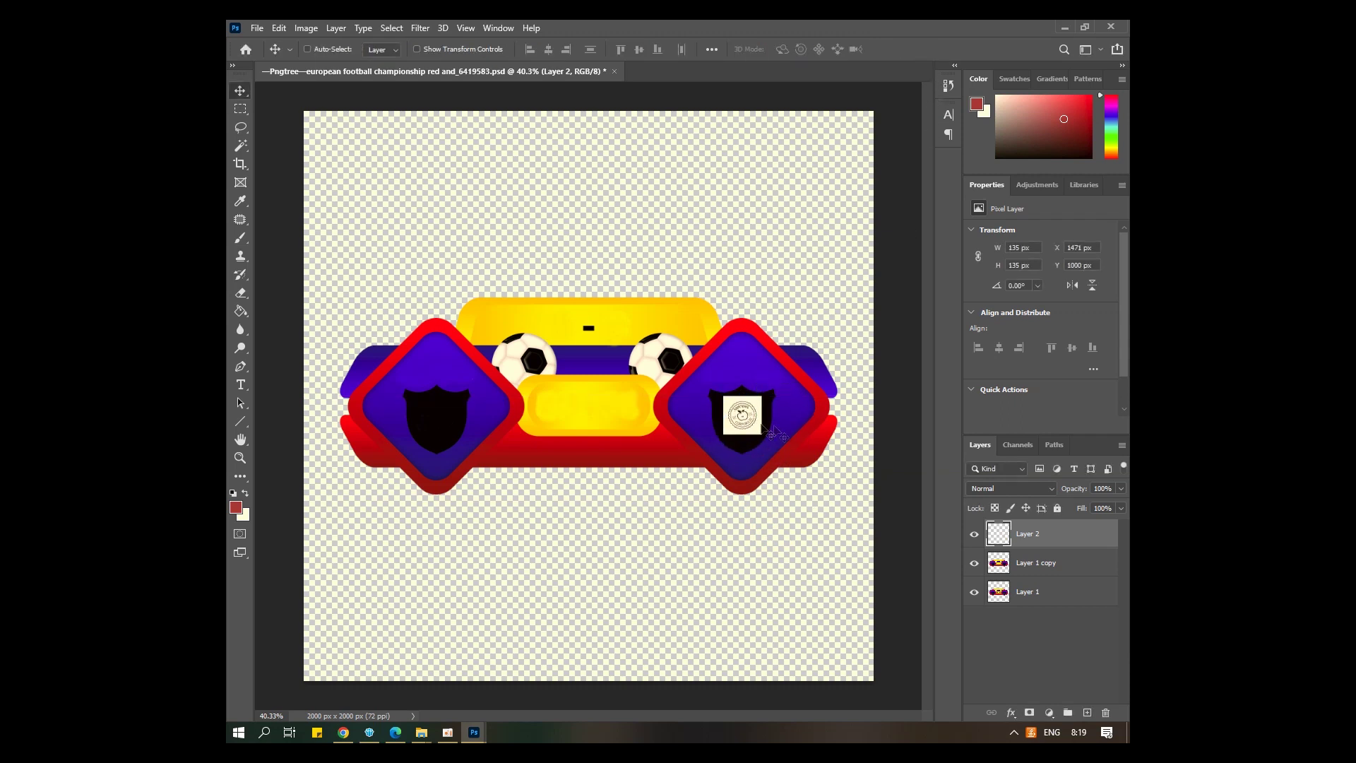
- Delete the placed logo layer and bring the black-and-white logo image back up in its own window
key(Delete)
key(ctrl+Tab)
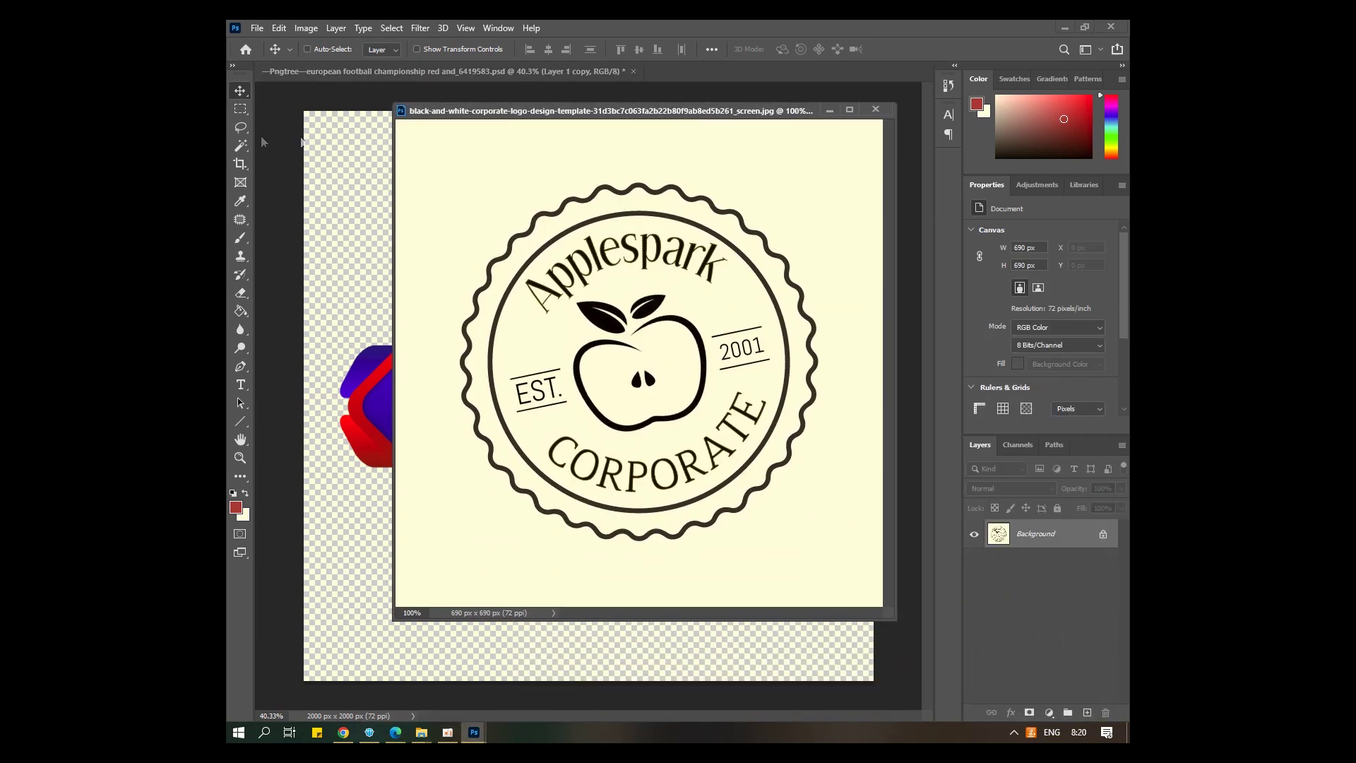
- Select the Applespark image's outer cream background with the Magic Wand, duplicate the Background layer and hide the original
right_click(241, 145)
click(246, 145)
right_click(246, 145)
click(303, 173)
click(503, 192)
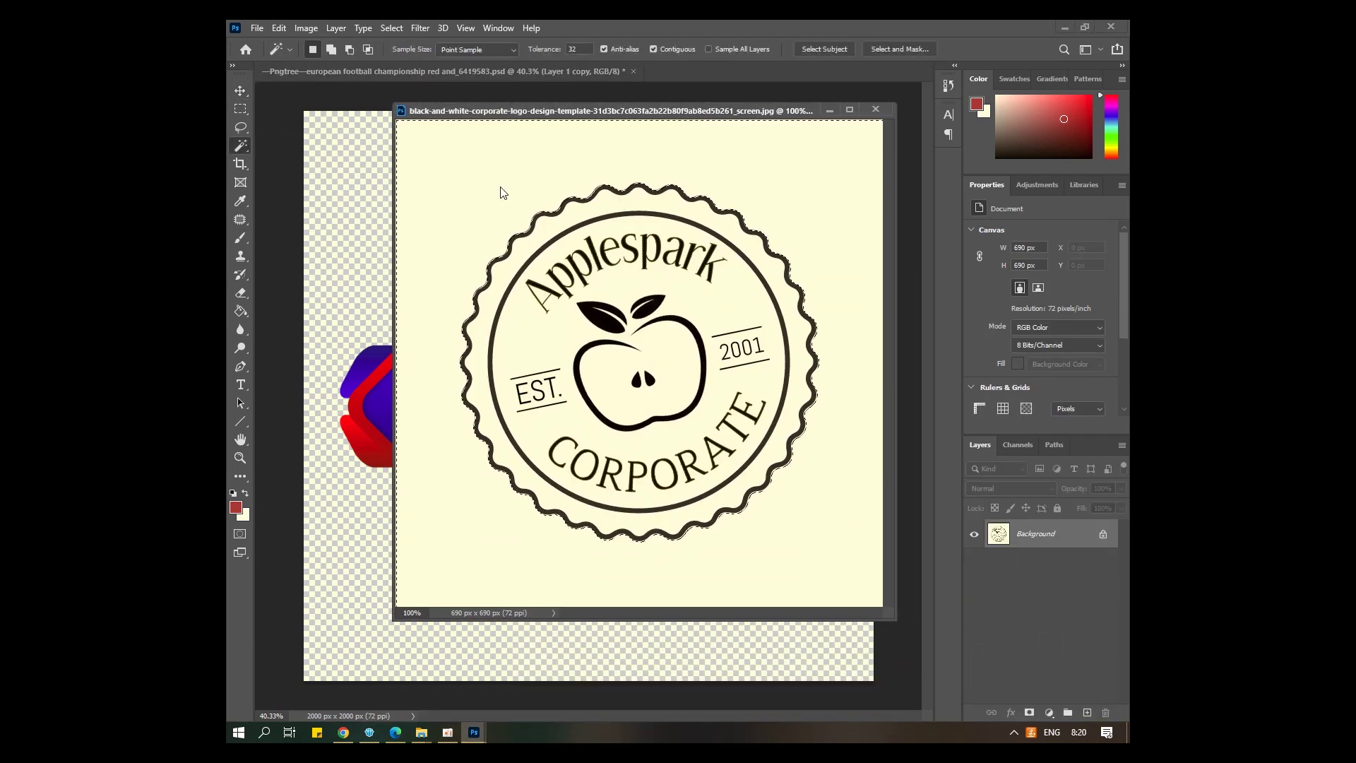
key(ctrl+j)
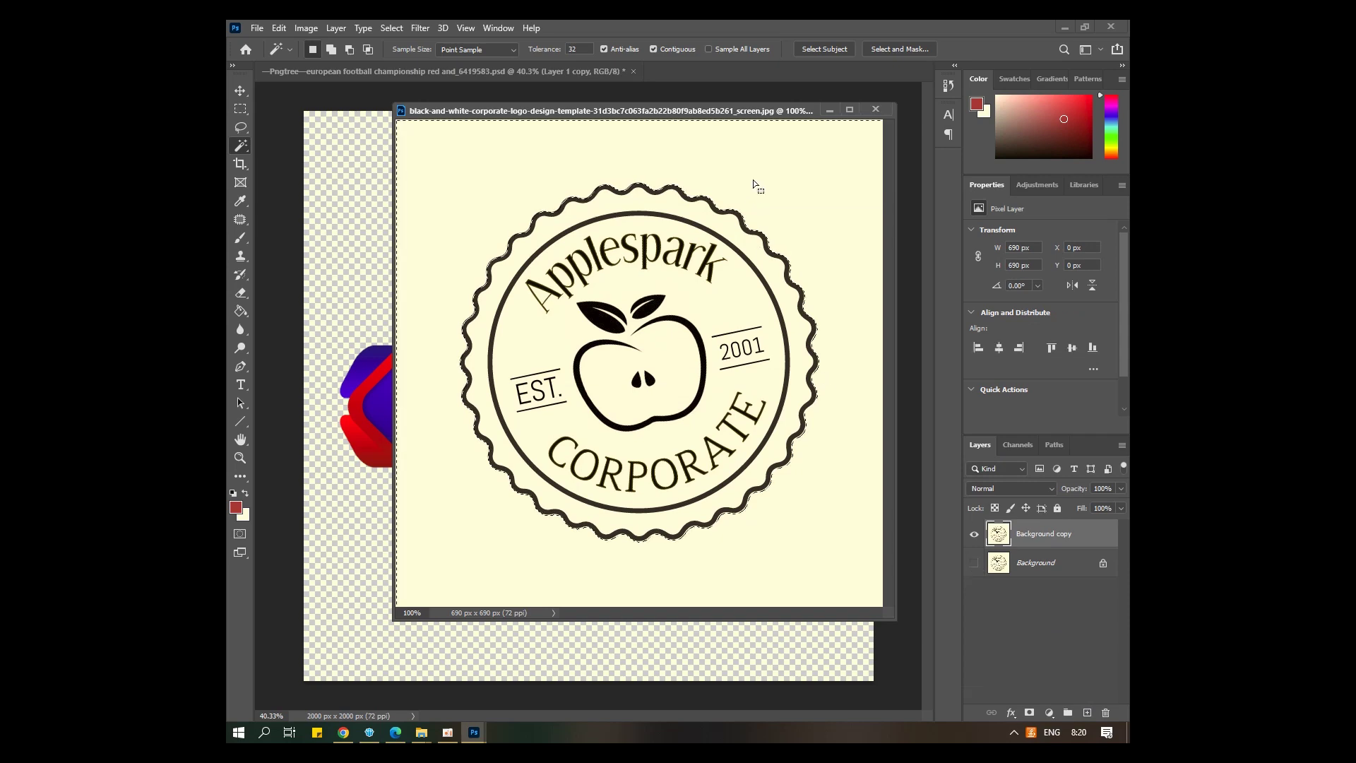
- Delete the cream areas outside the badge, inside its rings and apple, and inside the letters on the duplicate layer
key(Delete)
click(741, 254)
key(Delete)
click(536, 332)
key(Delete)
click(587, 467)
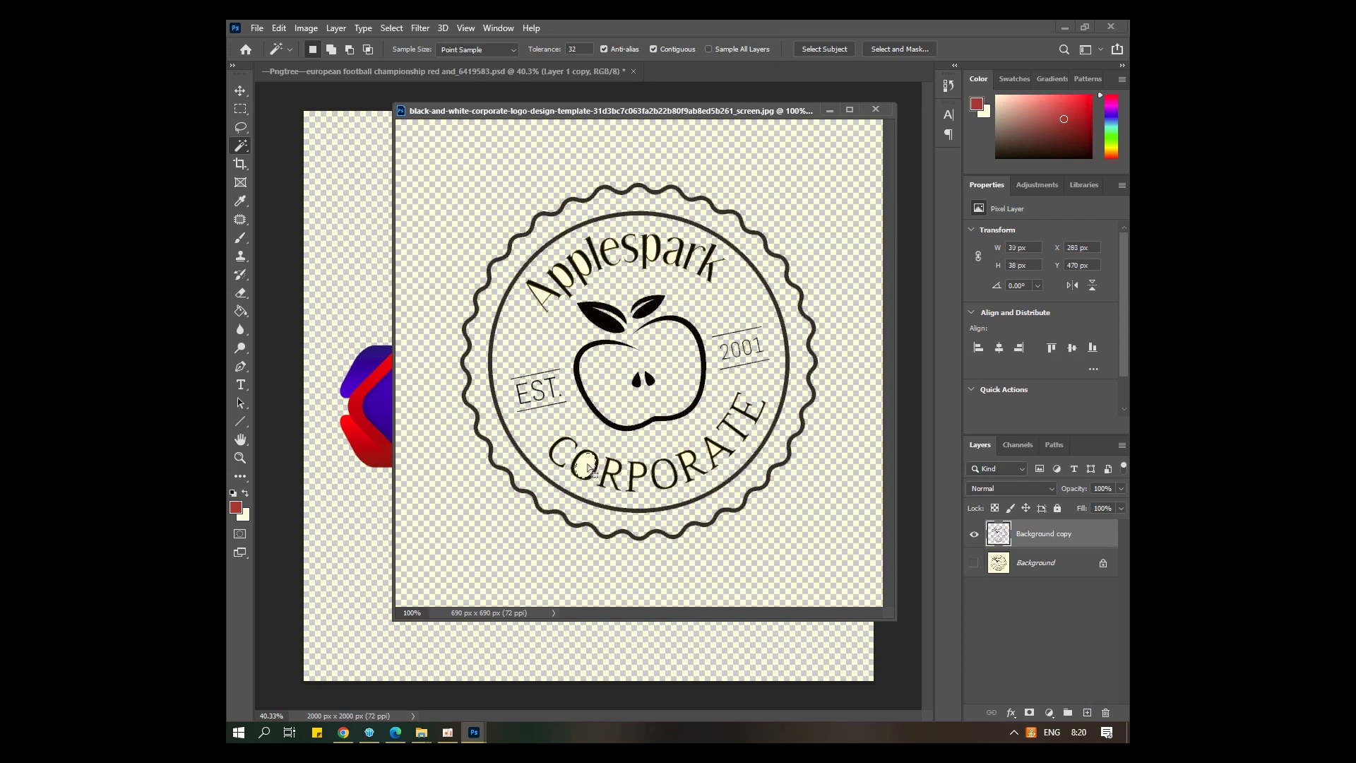
key(Delete)
click(673, 259)
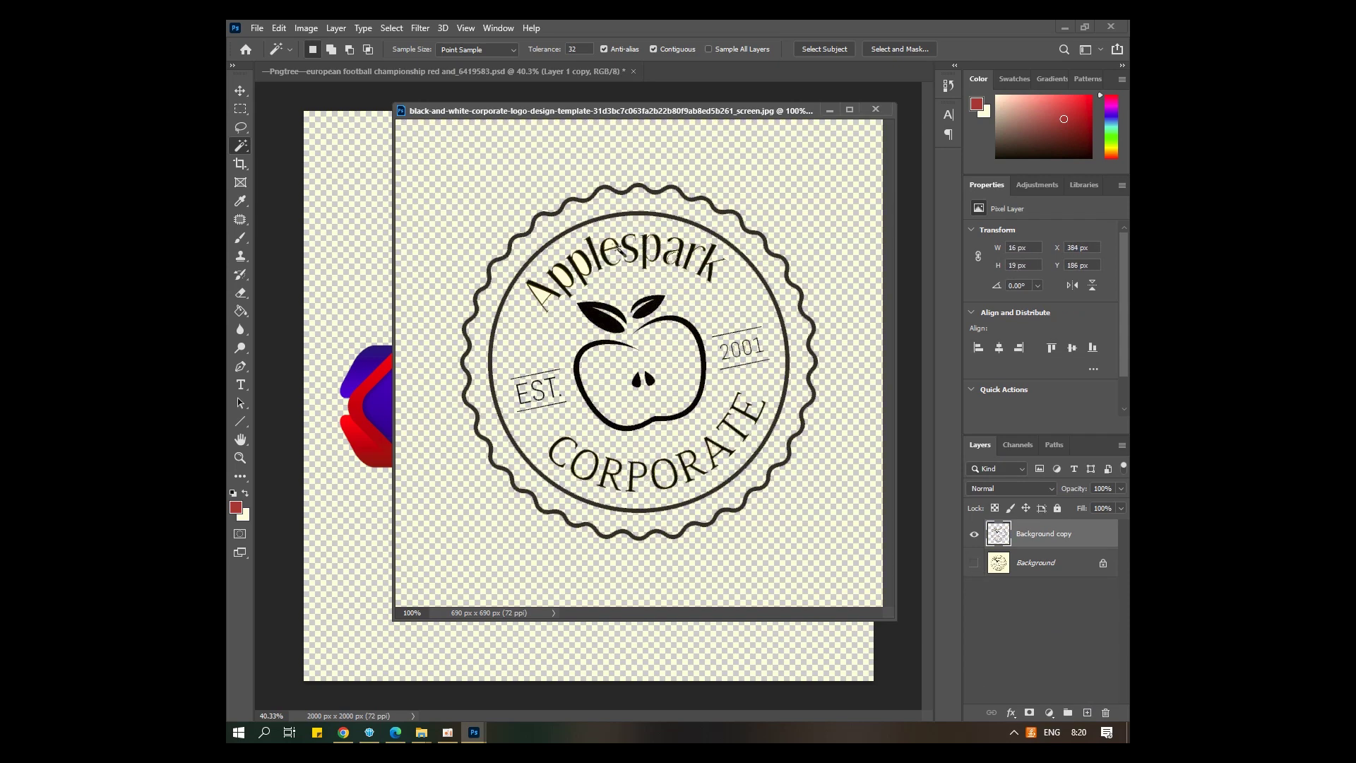
- Copy the background-free Applespark logo into the scoreboard, scale it to 144 by 136 px and place it over the right team's black shield
drag(634, 113, 829, 134)
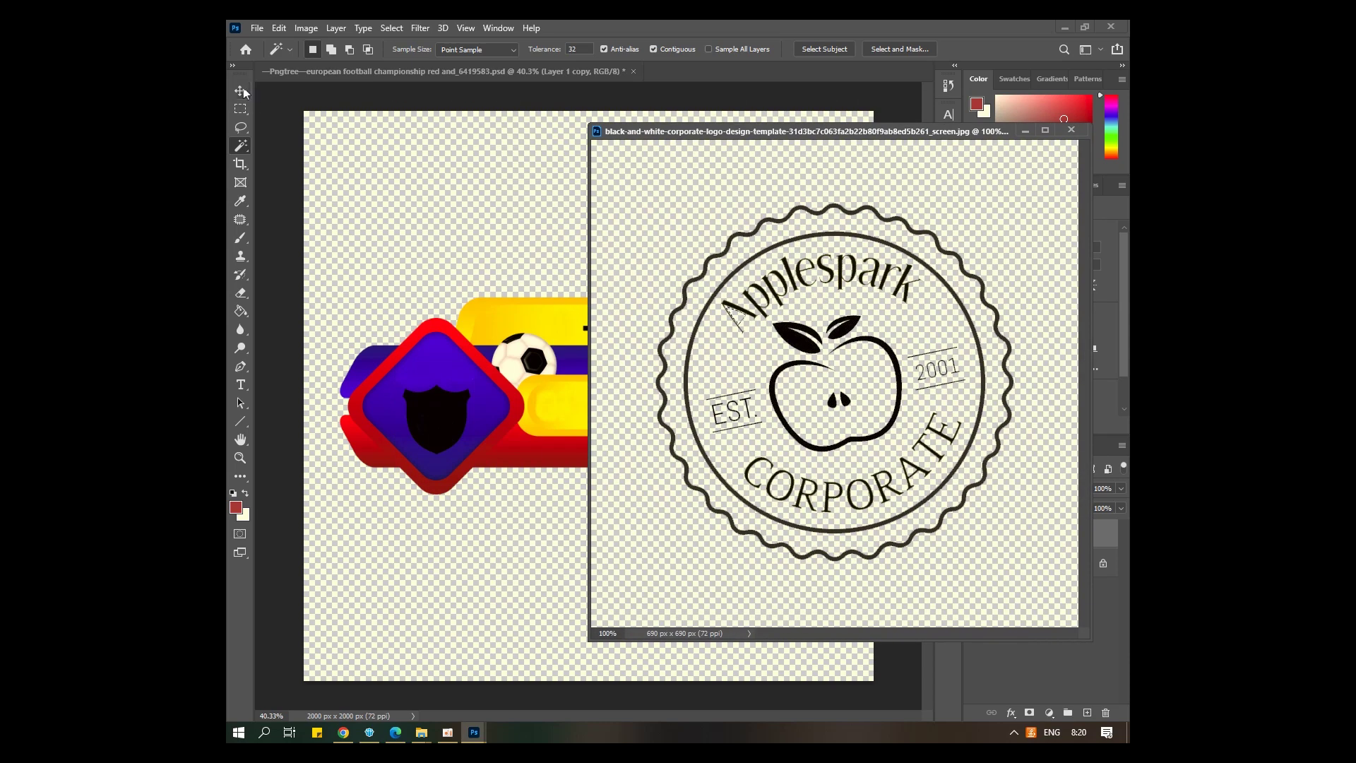
click(241, 91)
drag(725, 304, 728, 418)
key(Return)
drag(662, 349, 742, 416)
key(Return)
- Add an outside Stroke in cream #f6f3e6 to the Applespark logo layer and adjust the stroke's size
click(1011, 712)
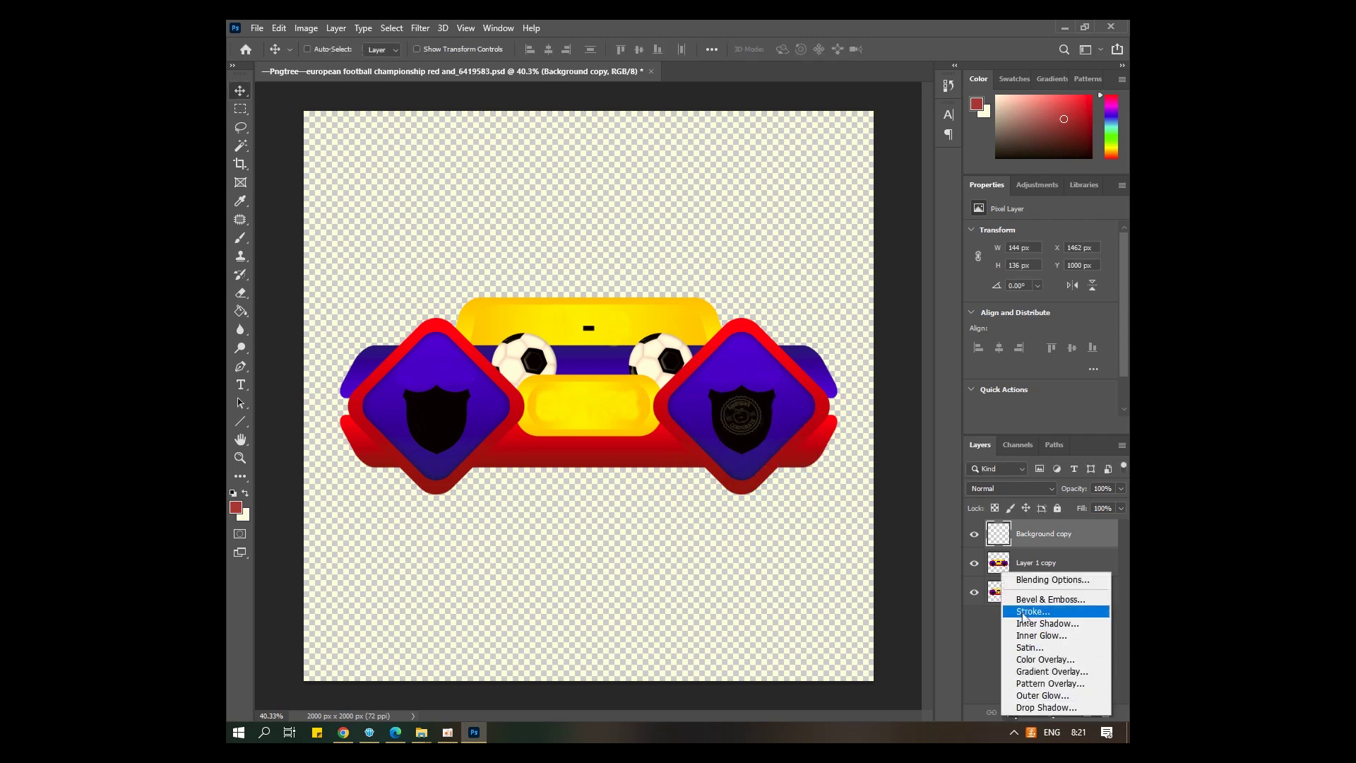
click(1039, 606)
drag(636, 377, 636, 43)
click(601, 198)
click(766, 243)
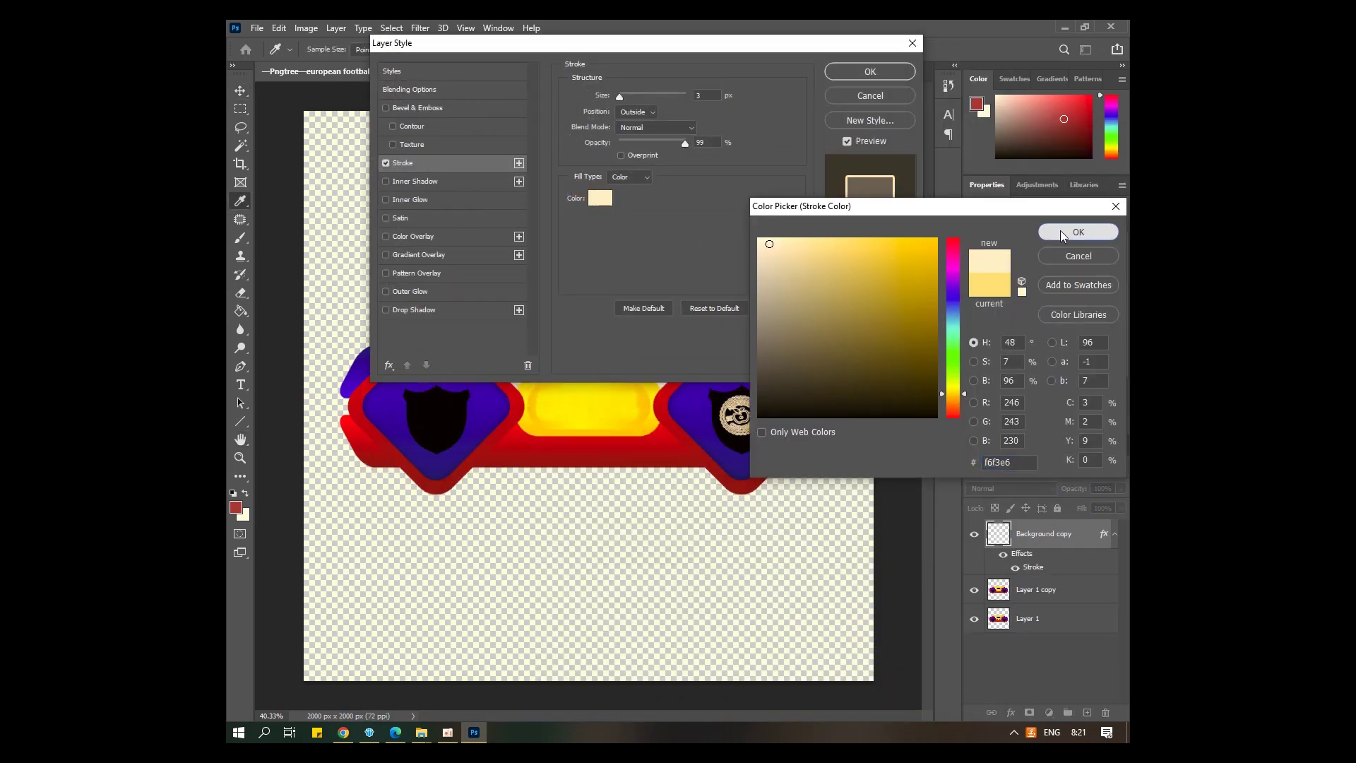
click(1078, 232)
drag(621, 97, 625, 98)
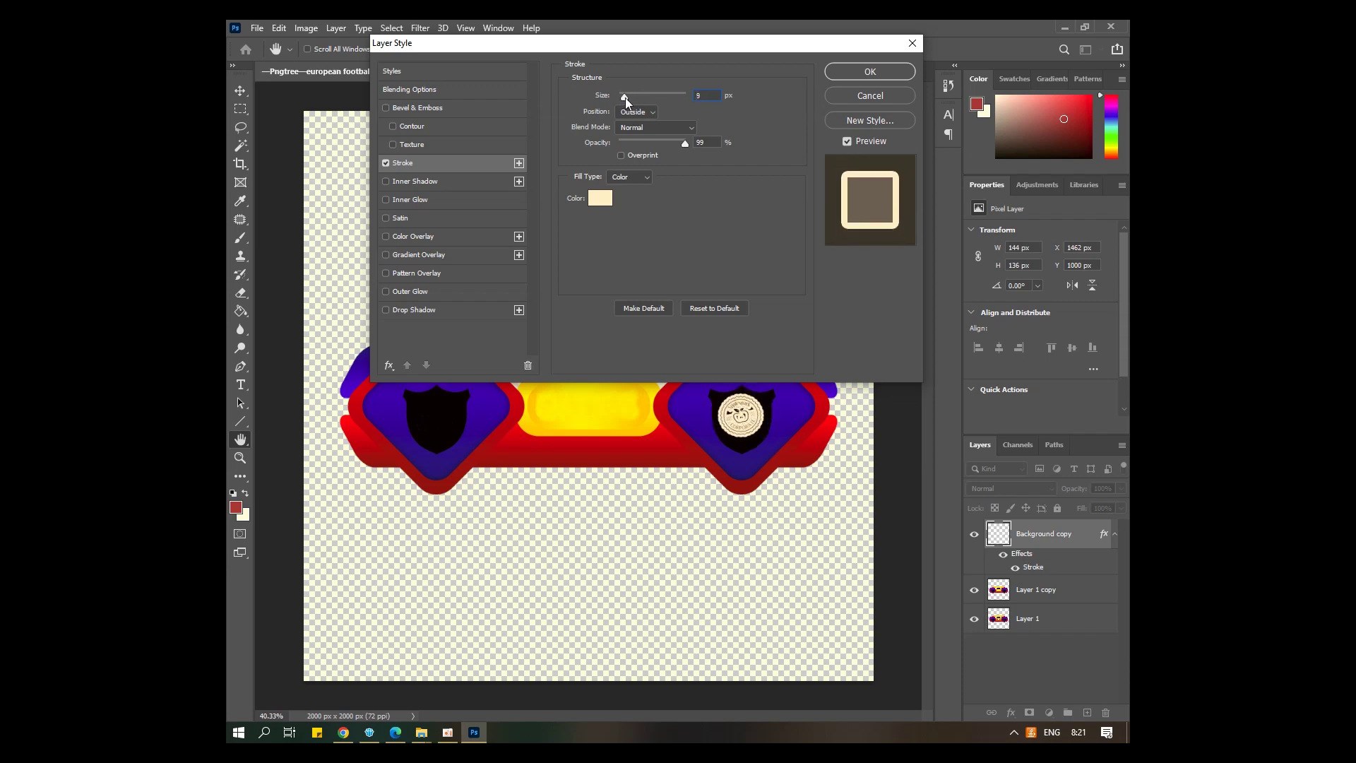
click(876, 76)
- Undo the extra logo copies and position the Applespark logo on the right shield at X 1469 px, Y 1012 px
drag(741, 419, 747, 425)
key(ctrl+z)
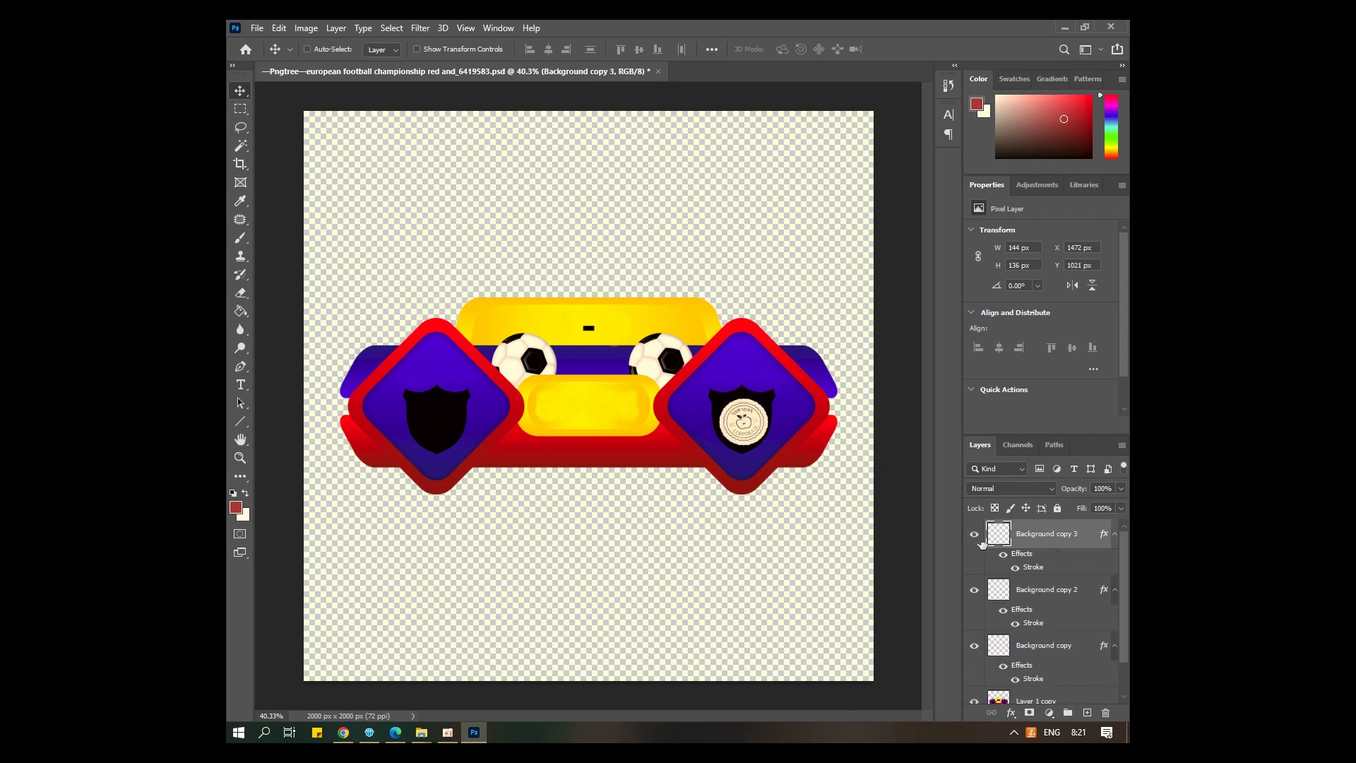
key(ctrl+z)
key(ctrl+z)
drag(746, 422, 746, 414)
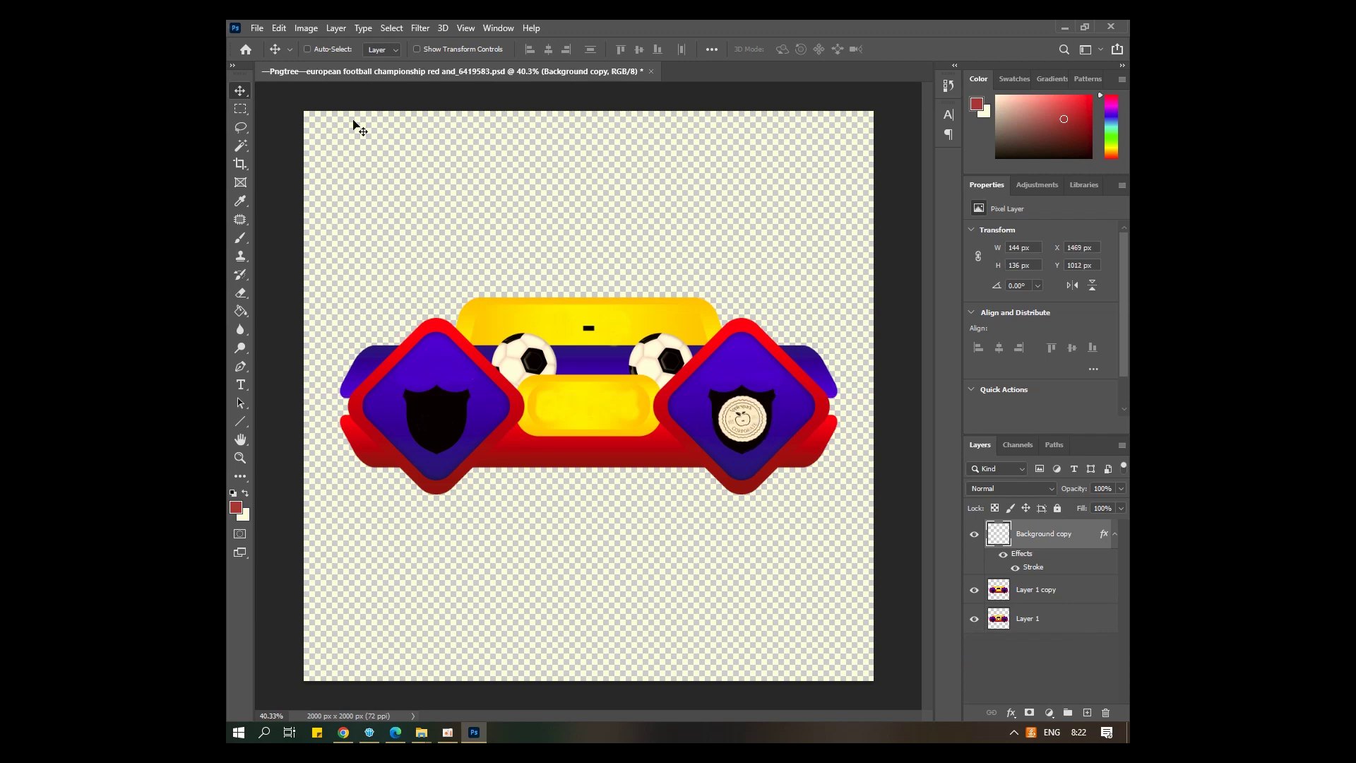
- Open the pink-water-color-themed-art-gallery-logo JPEG and remove its cream background with the Magic Wand on a duplicate layer
key(ctrl+o)
double_click(435, 142)
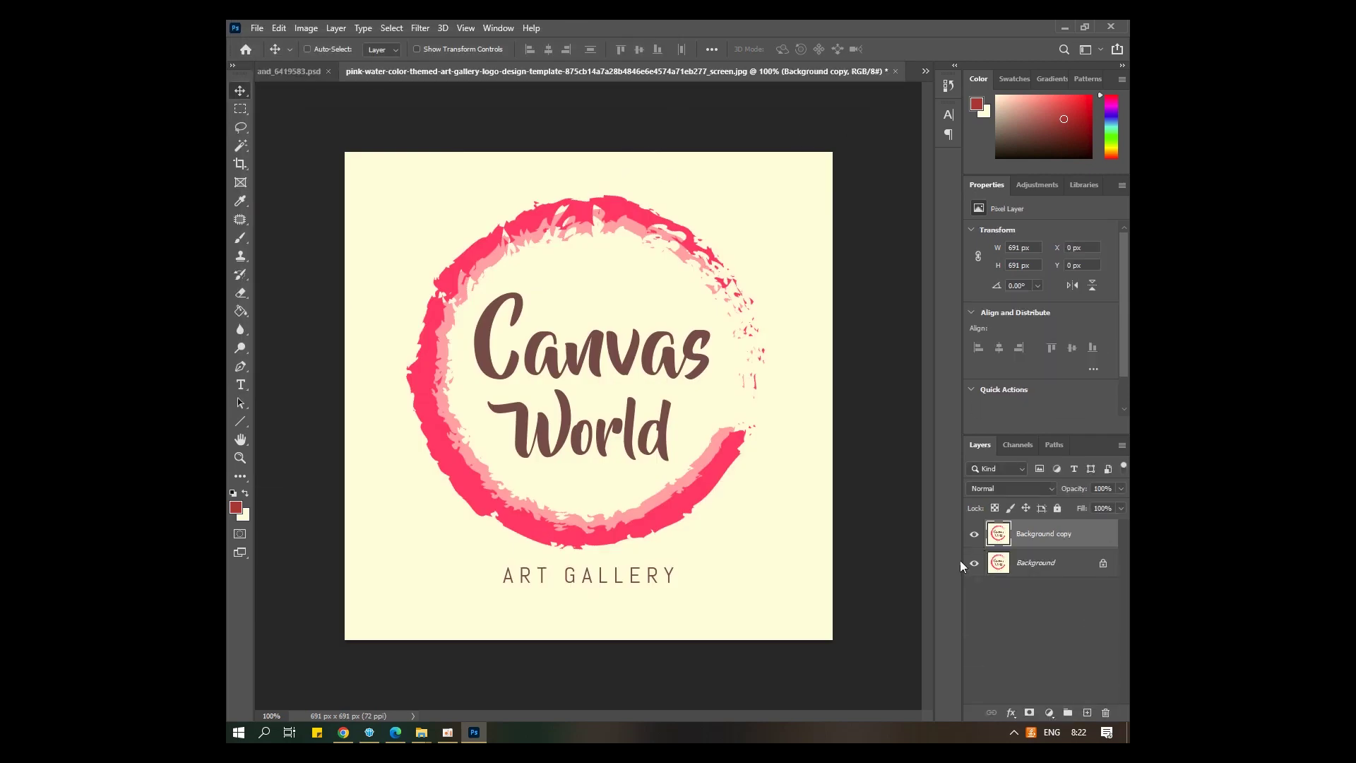
click(241, 146)
click(433, 206)
key(Delete)
click(587, 439)
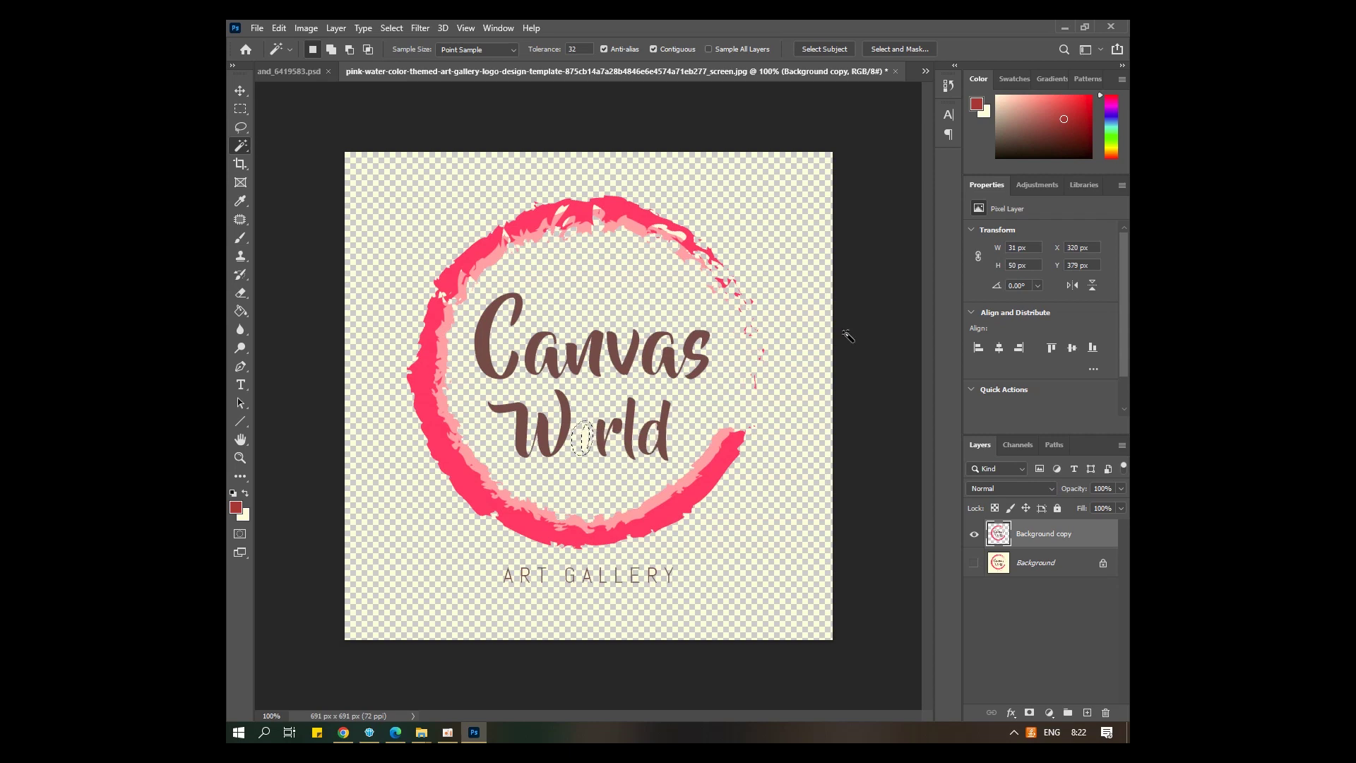
- Copy the Canvas World logo into the scoreboard, scale it to 156 by 148 px and place it over the left team's black shield
key(v)
drag(614, 71, 633, 115)
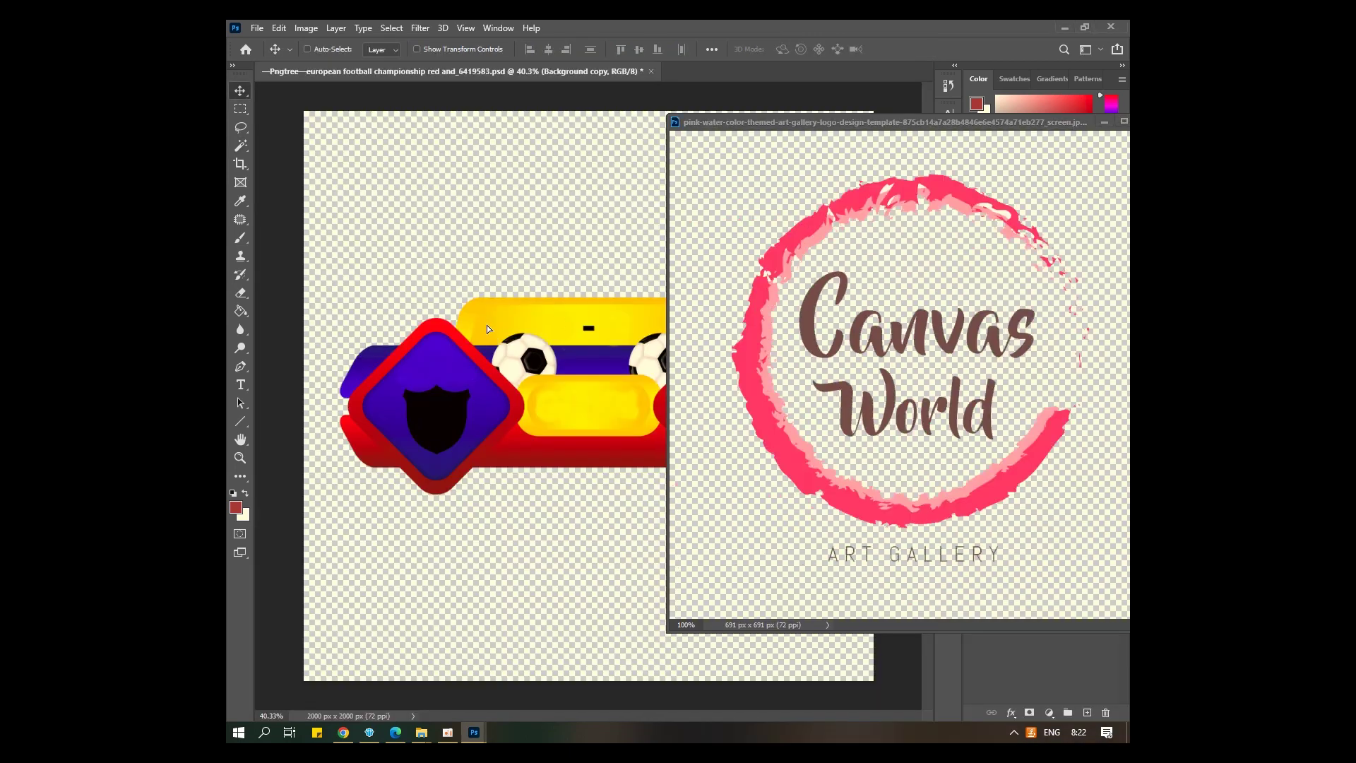
drag(908, 333, 490, 352)
key(ctrl+t)
mouse_move(424, 259)
mouse_down()
mouse_move(499, 348)
mouse_move(439, 424)
mouse_move(452, 440)
mouse_up()
key(Return)
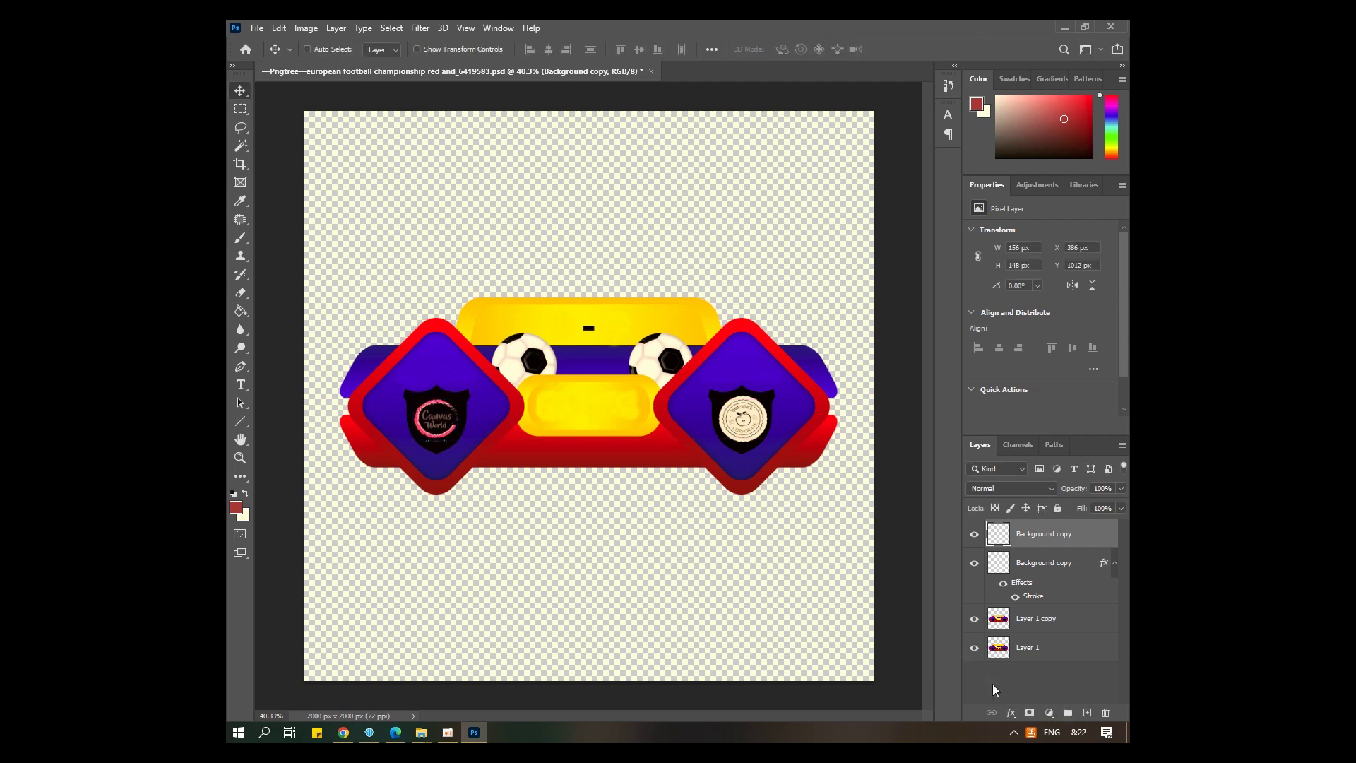
- Add a 2 px cream outside Stroke to the Canvas World logo layer
click(1011, 712)
click(1025, 608)
drag(625, 100, 621, 97)
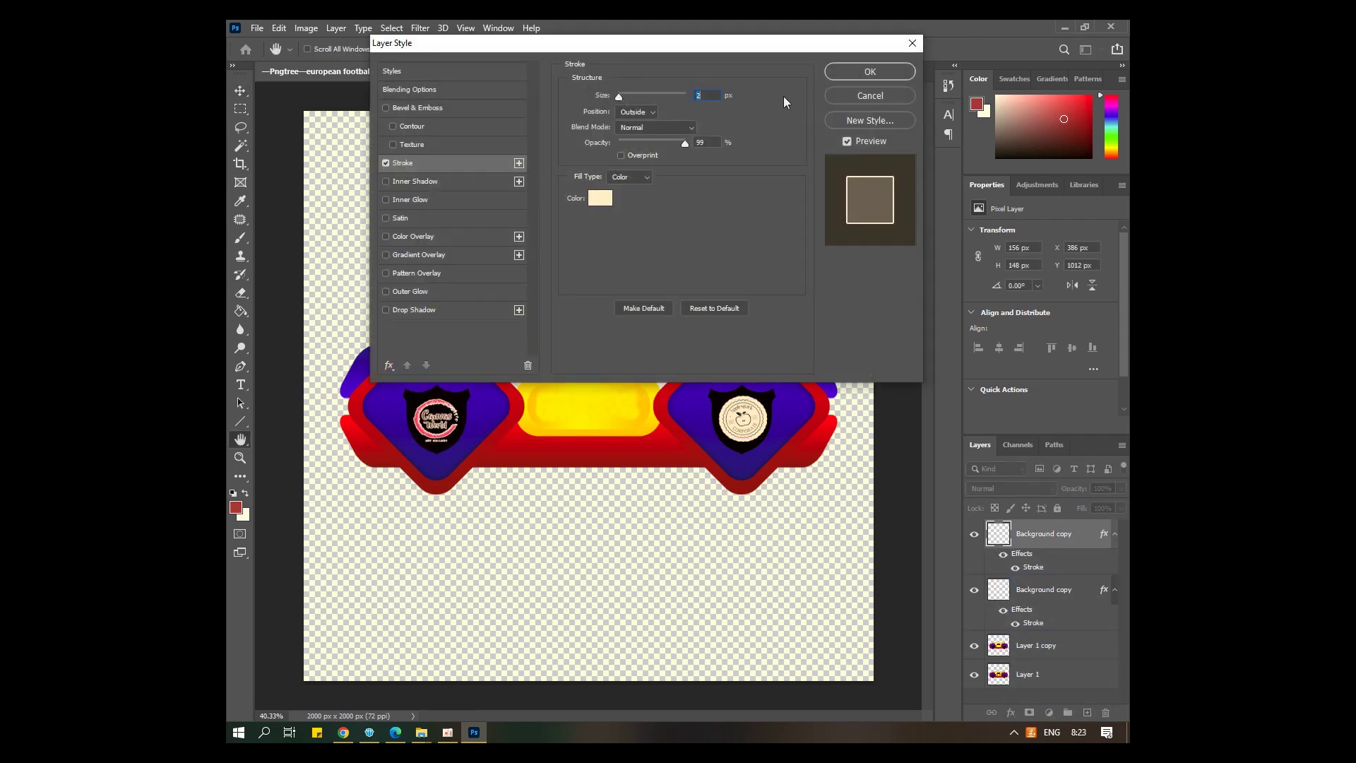
click(863, 73)
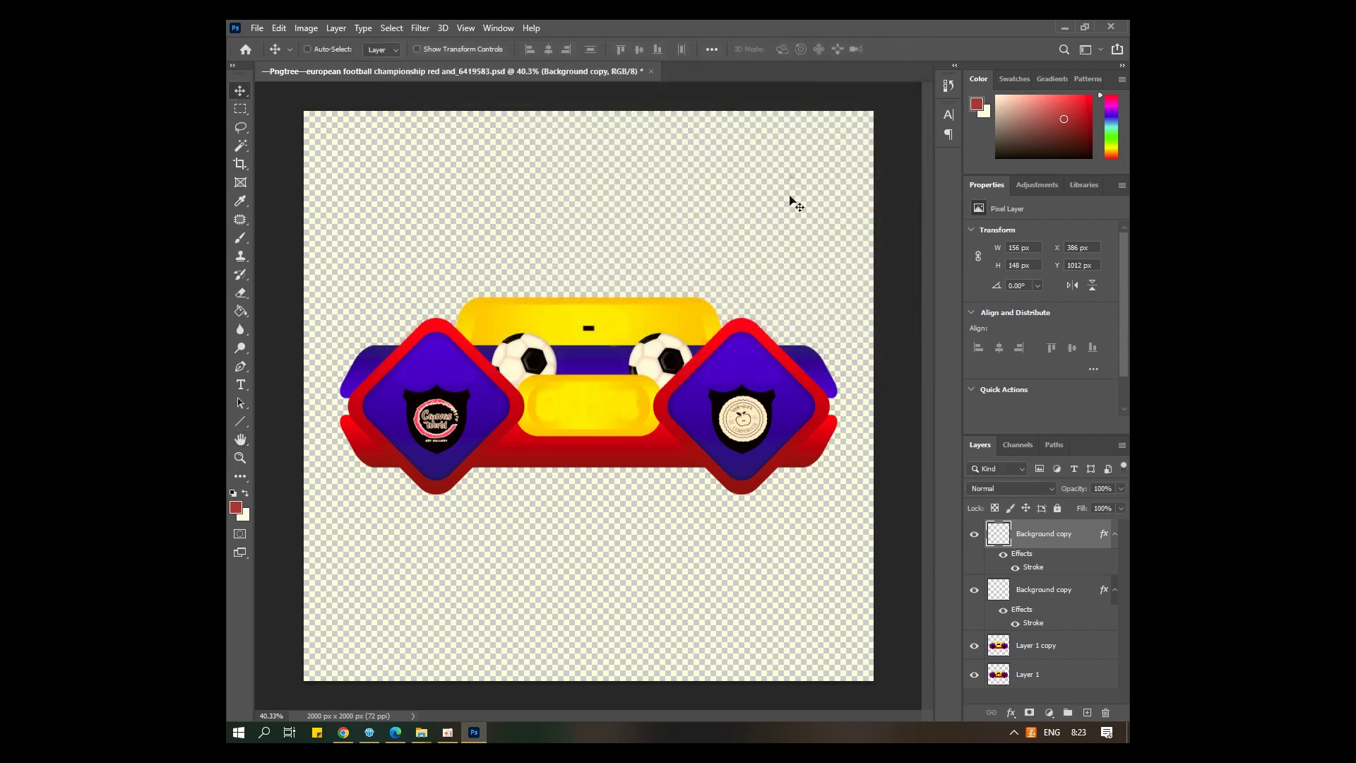
- Save the scoreboard as a layered PSD on drive D with Maximize Compatibility, replacing the existing file of the same name
click(257, 27)
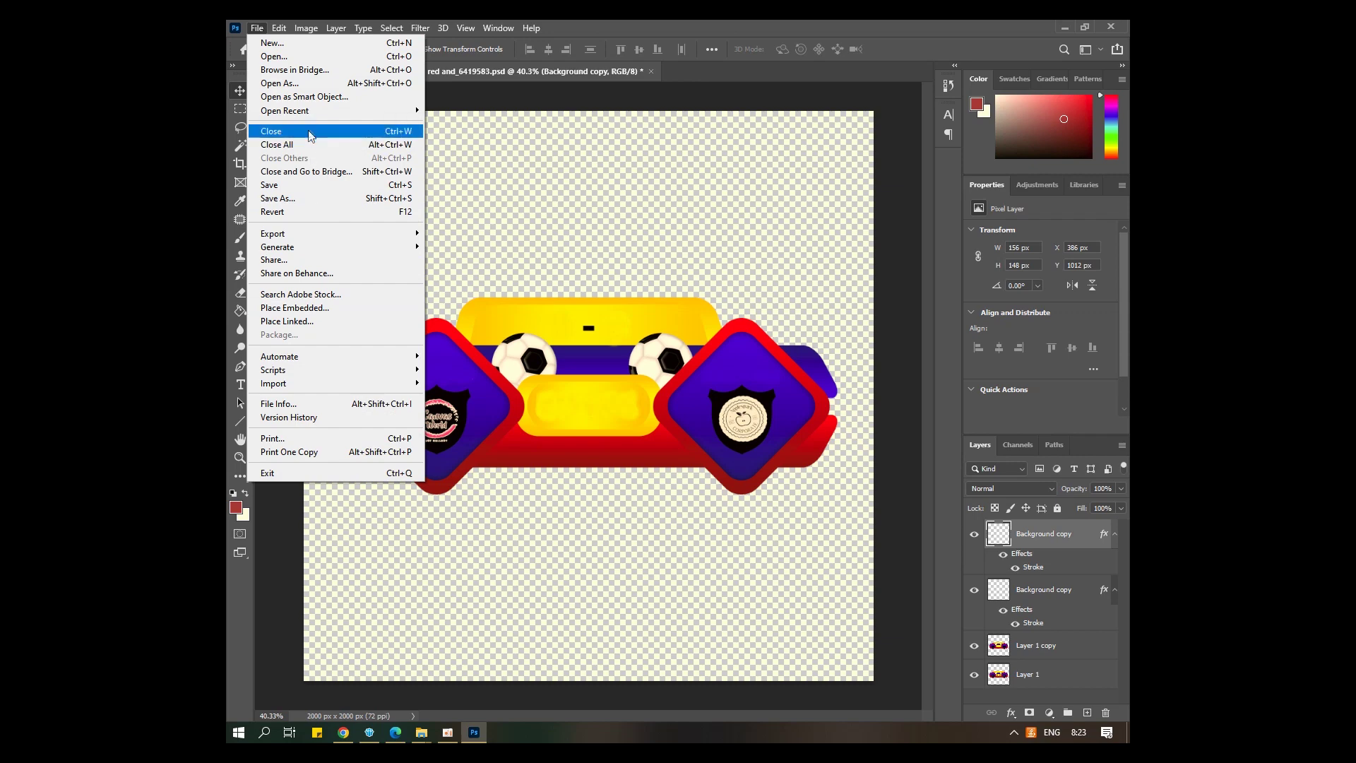
click(333, 198)
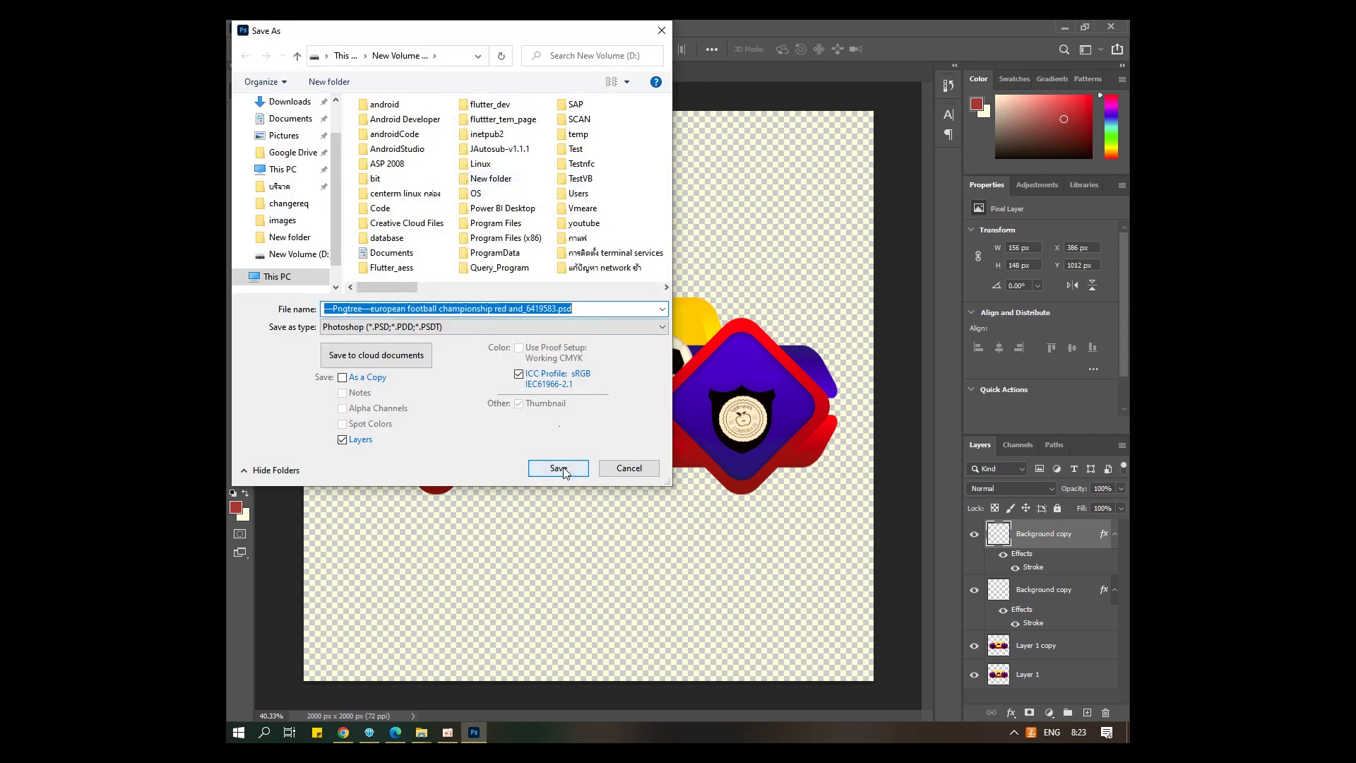
click(558, 467)
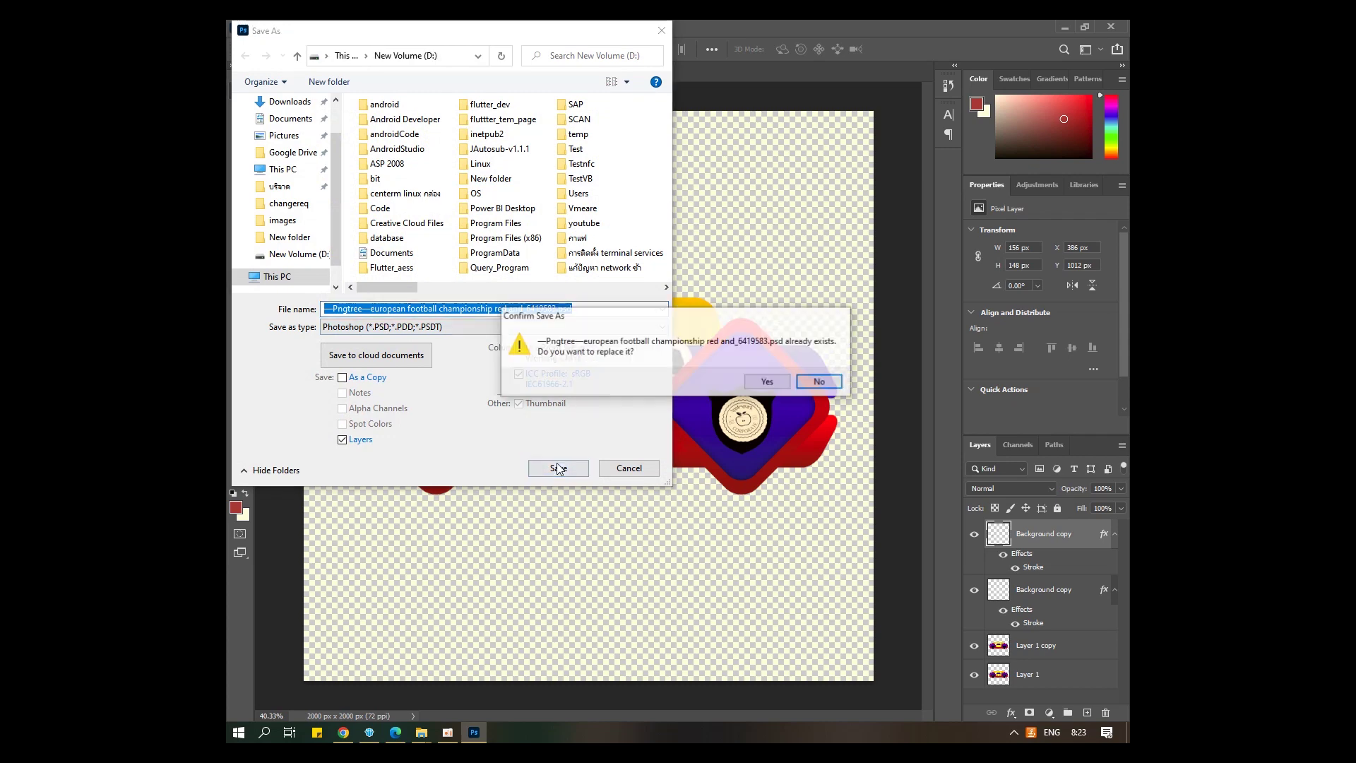
click(768, 382)
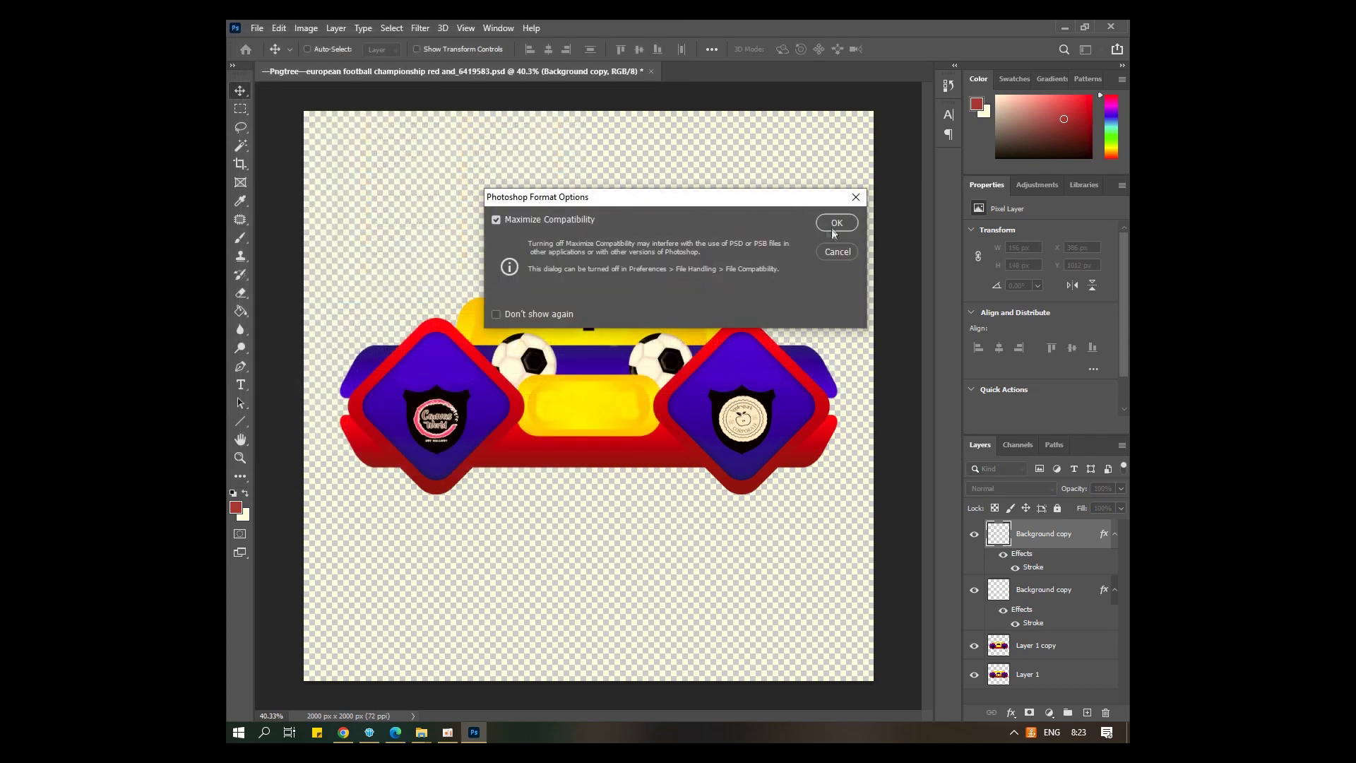
click(835, 222)
- Quick-export the scoreboard as a PNG, overwriting A_VS_B.png on drive D
click(256, 28)
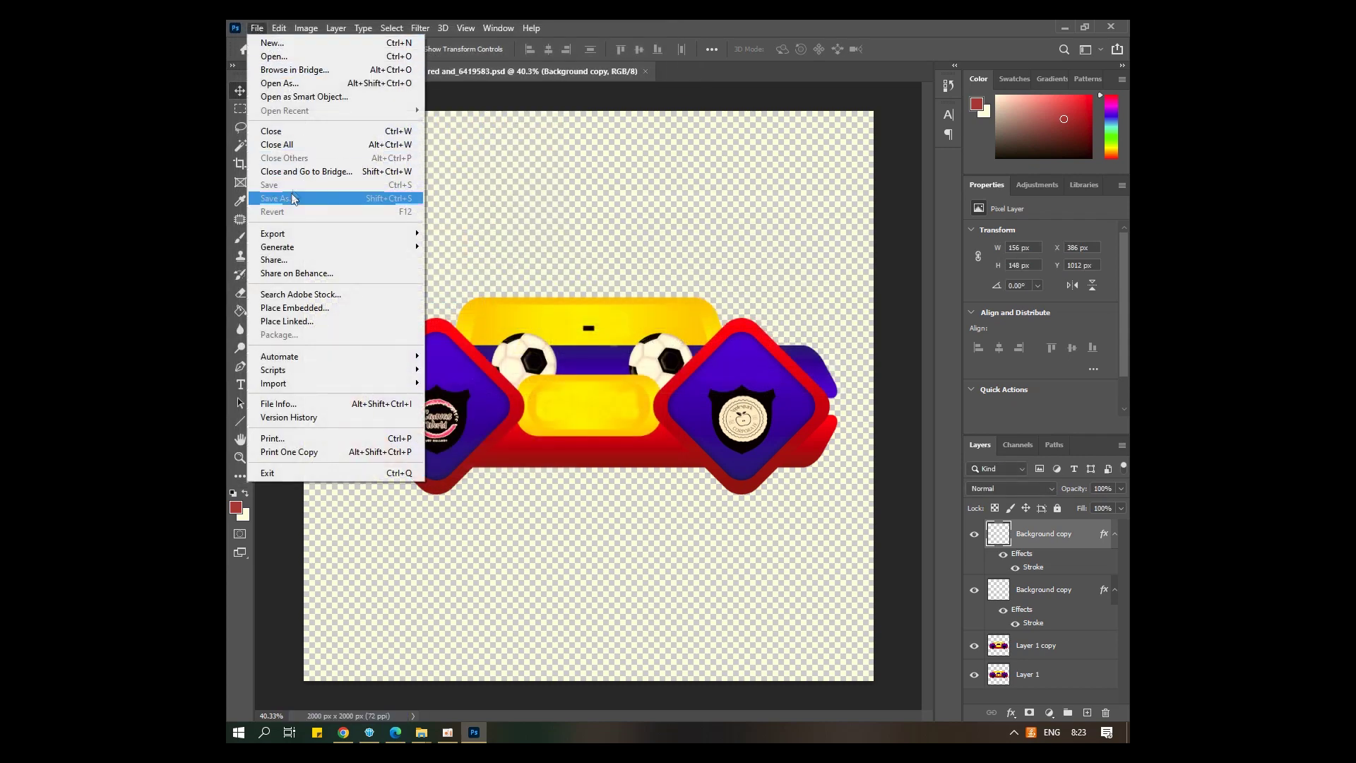
mouse_move(333, 241)
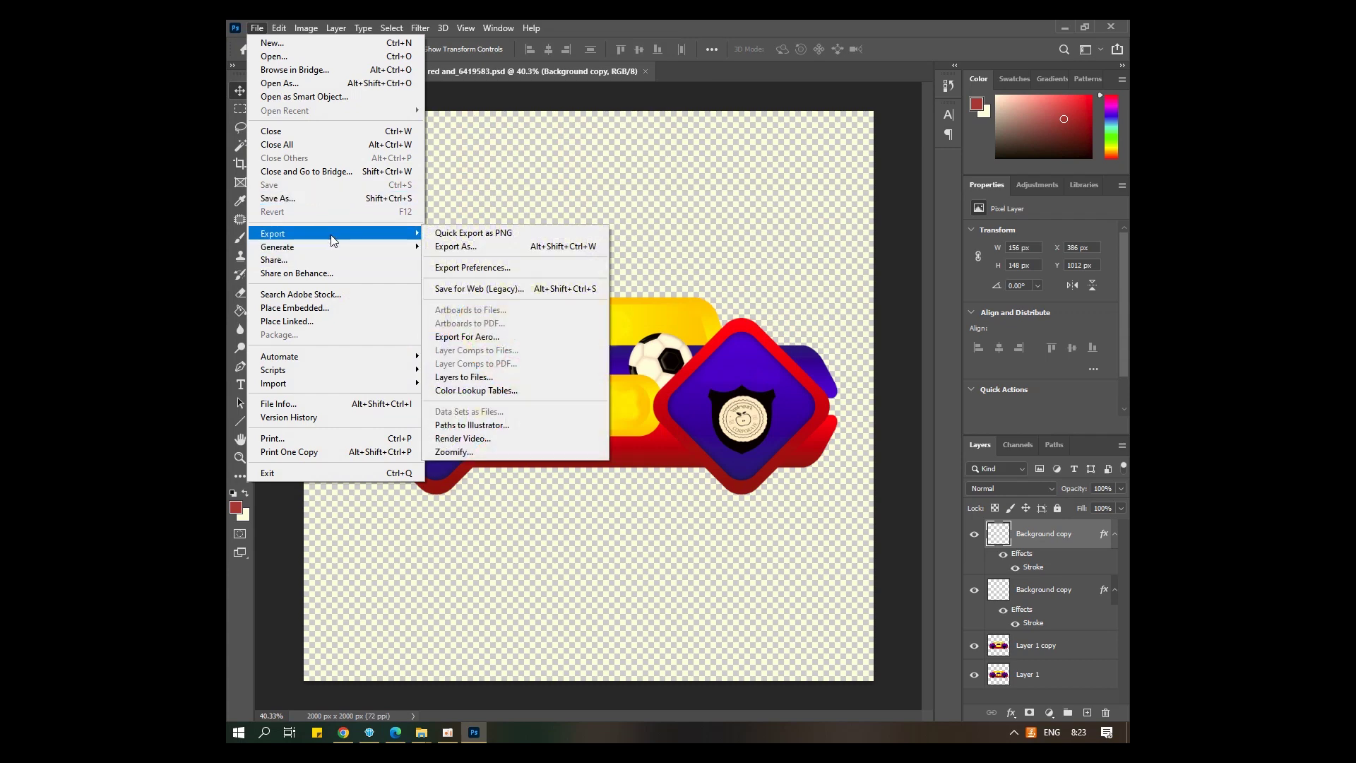
click(474, 233)
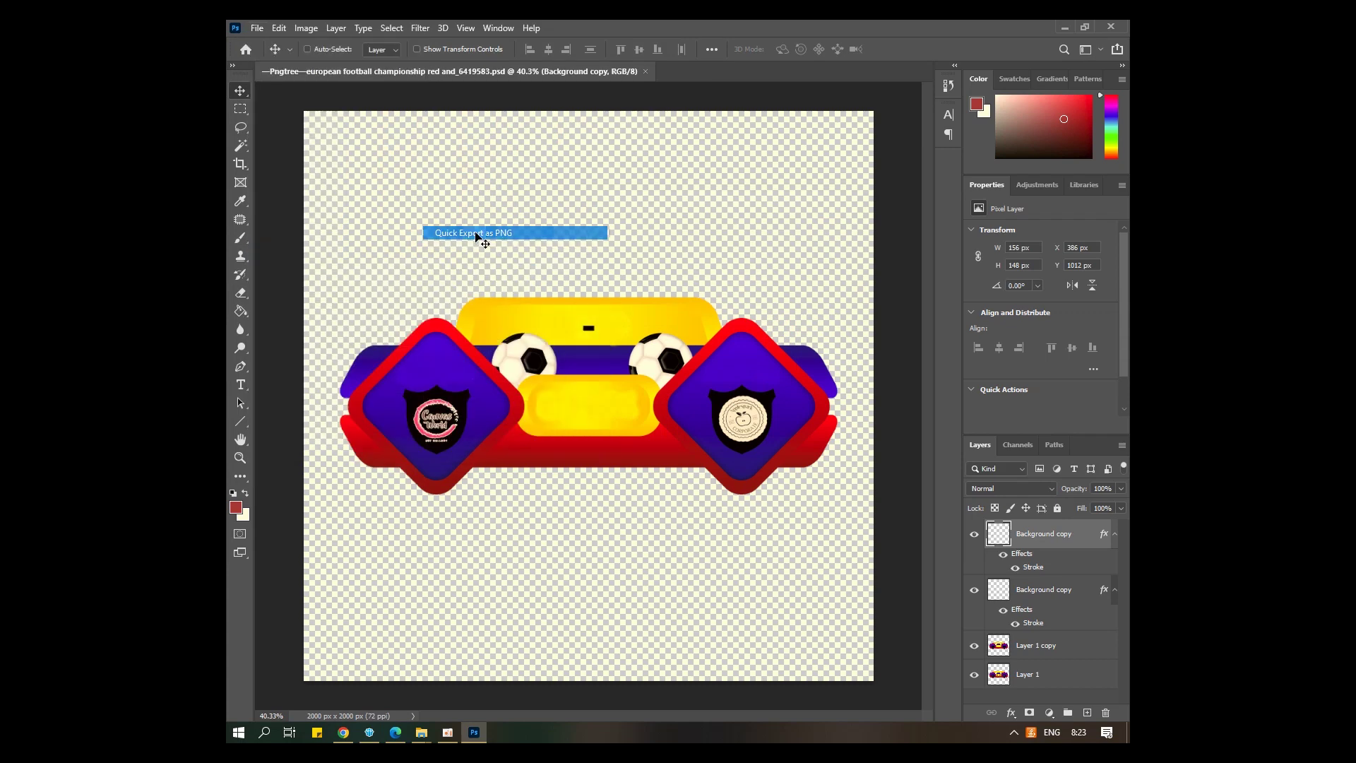
scroll(577, 235, down, 6)
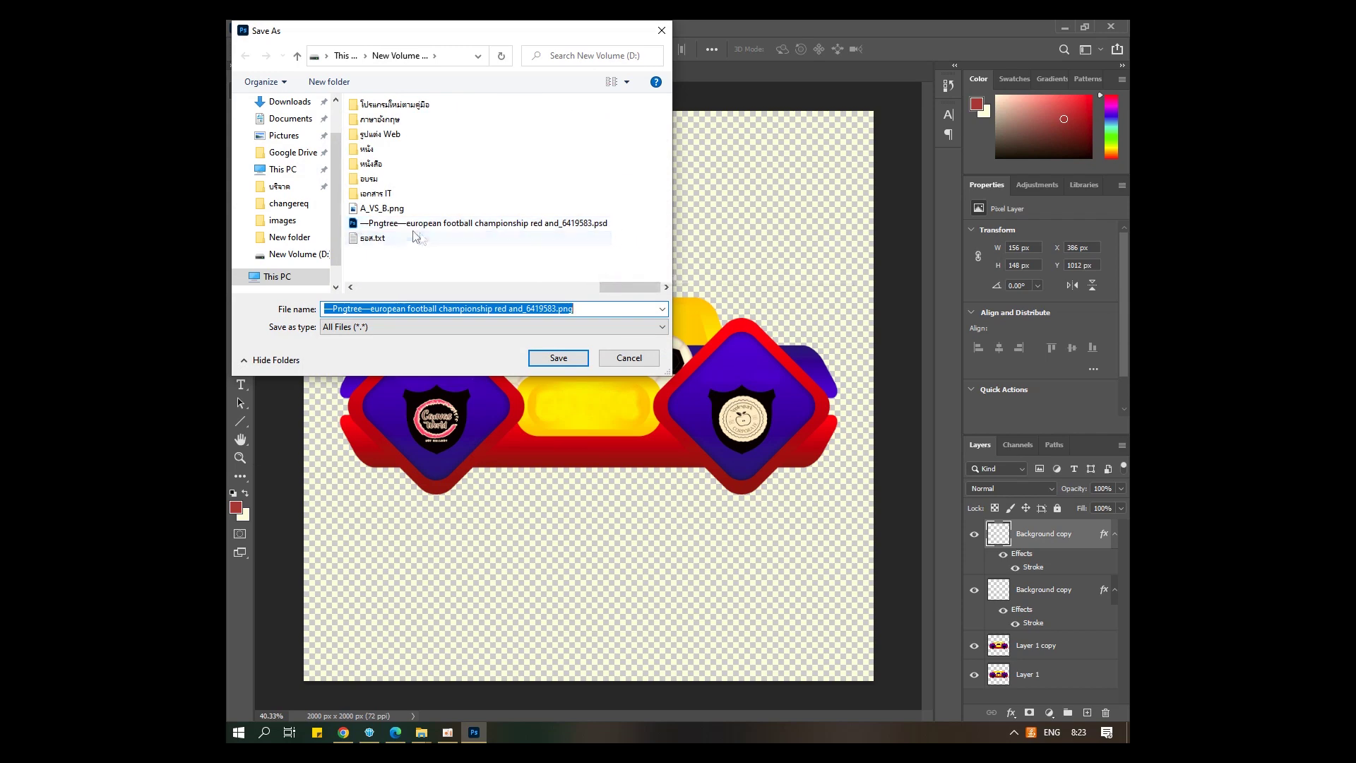
click(385, 208)
click(558, 358)
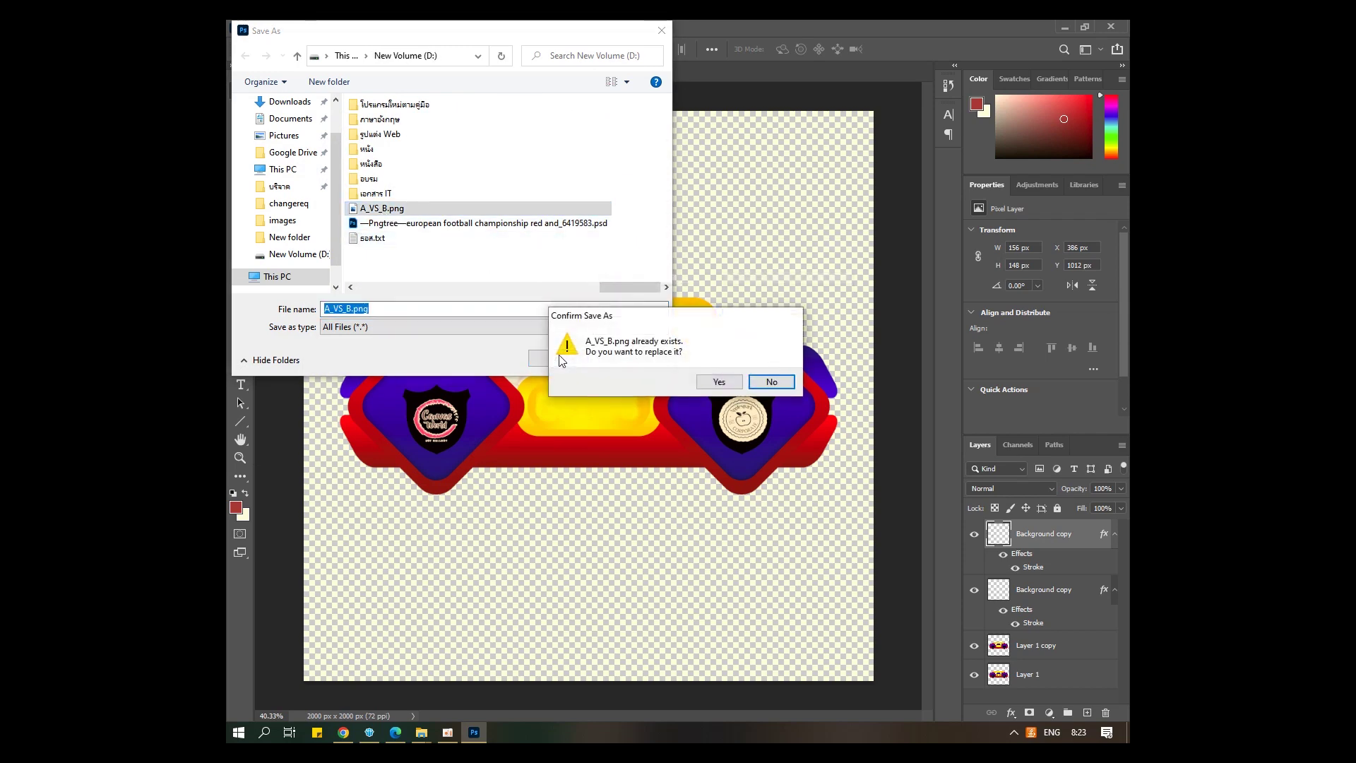
click(714, 385)
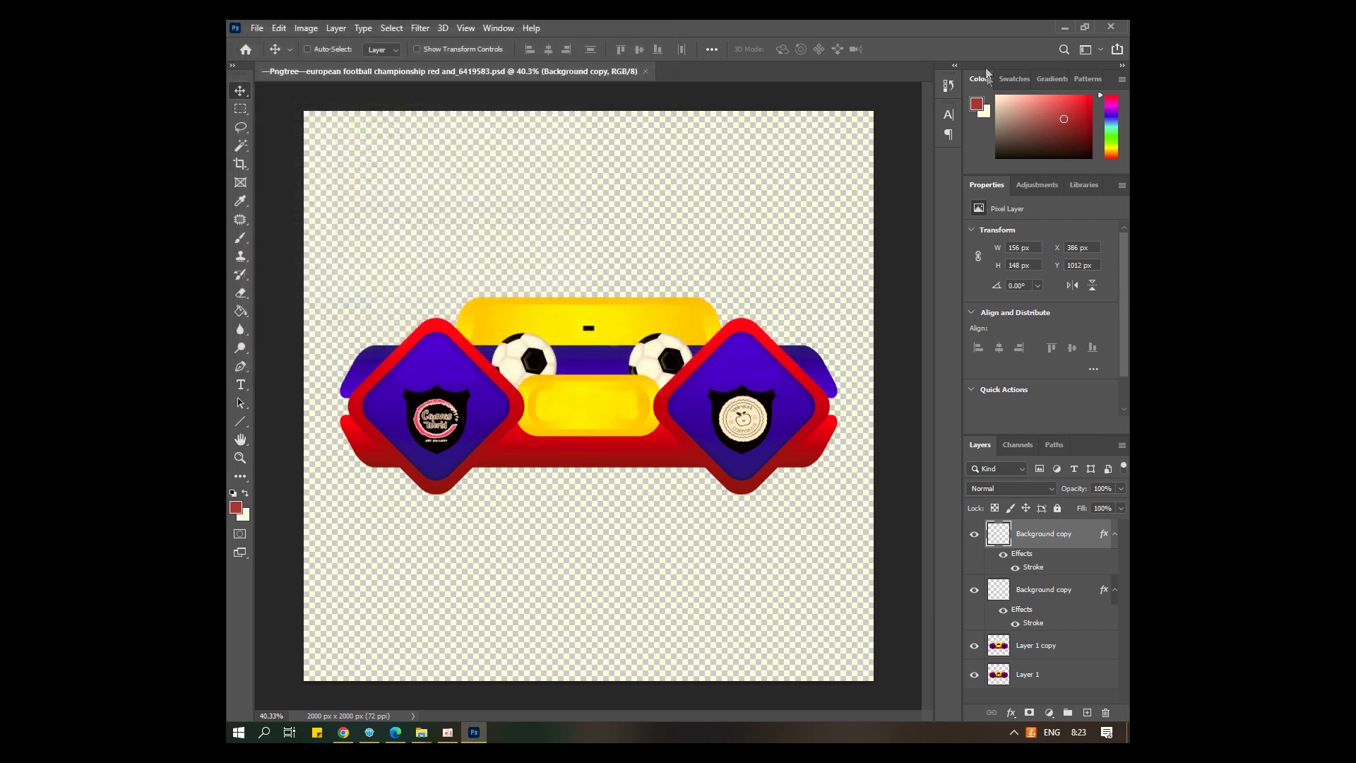
- Switch to OBS and add a new image source named Image to the scene
click(1065, 27)
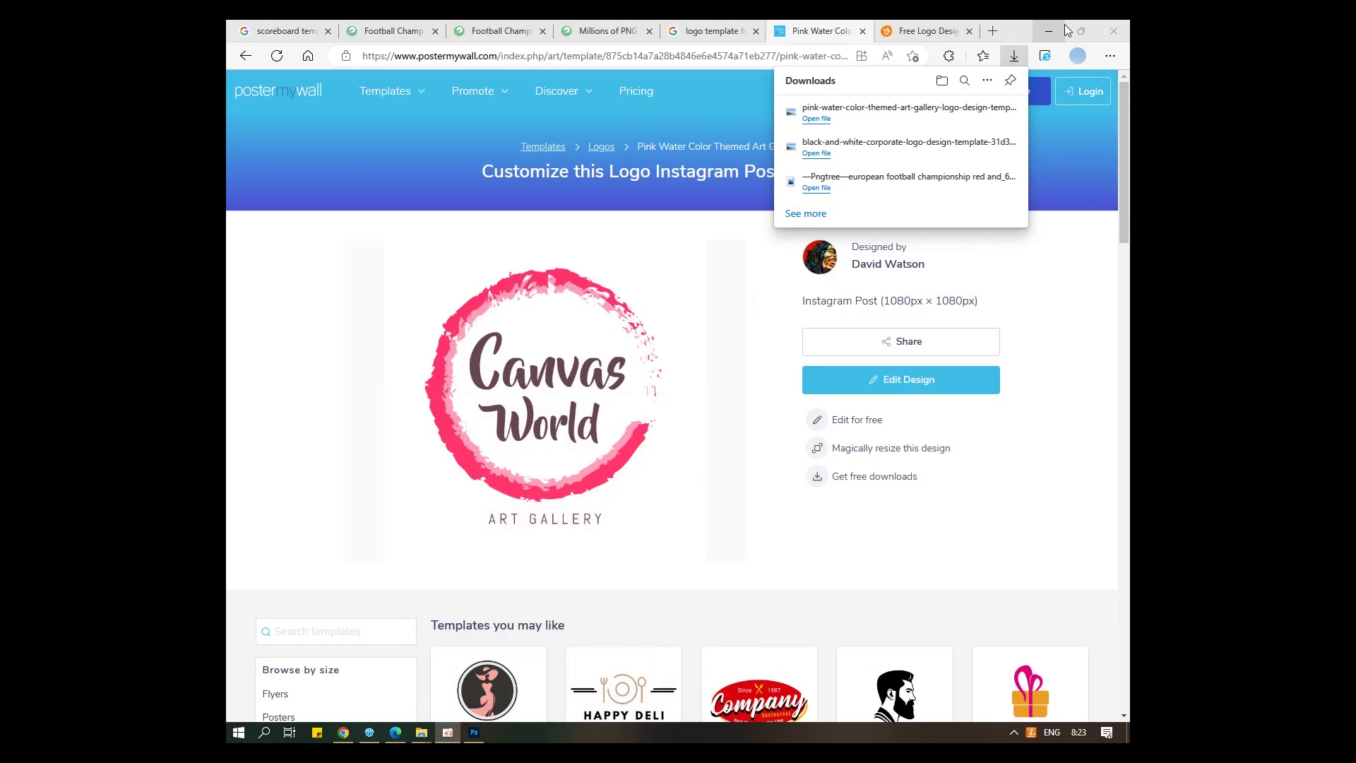
click(1065, 25)
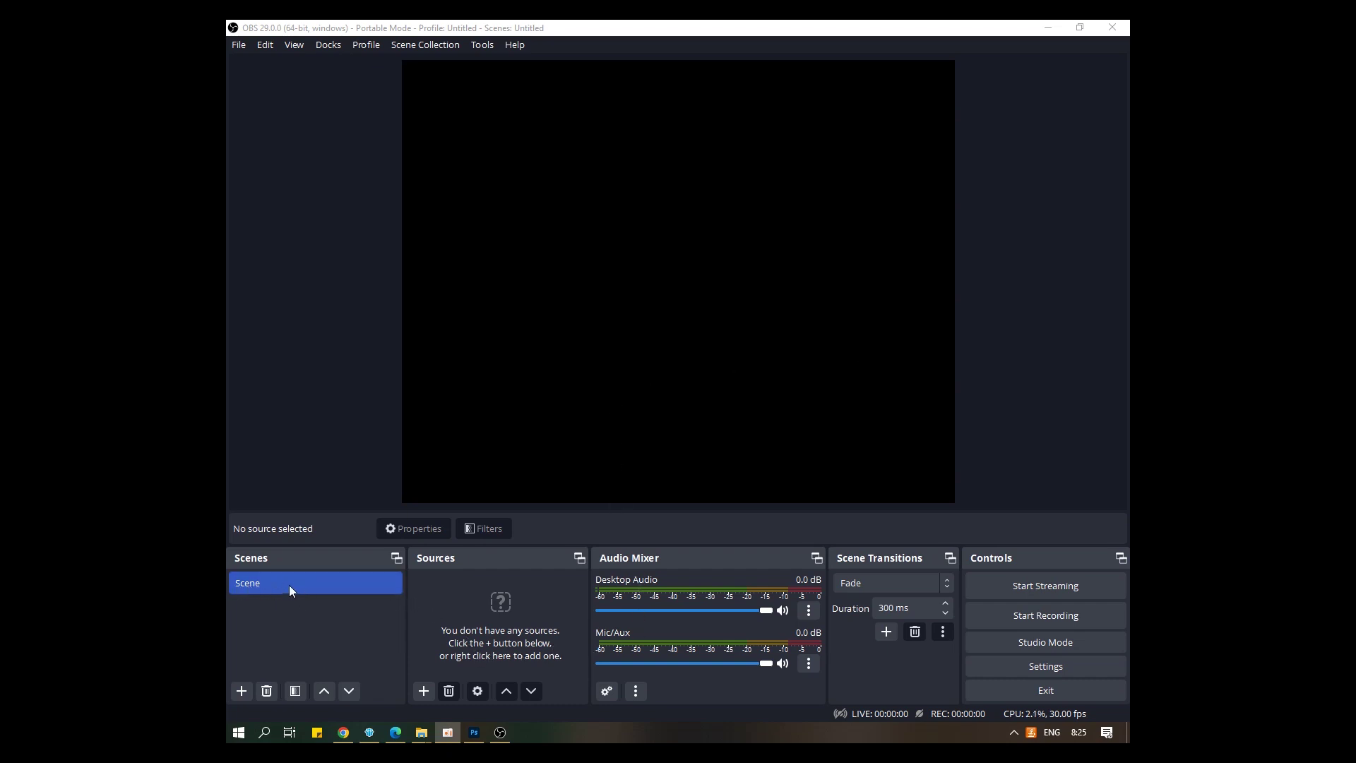
click(423, 691)
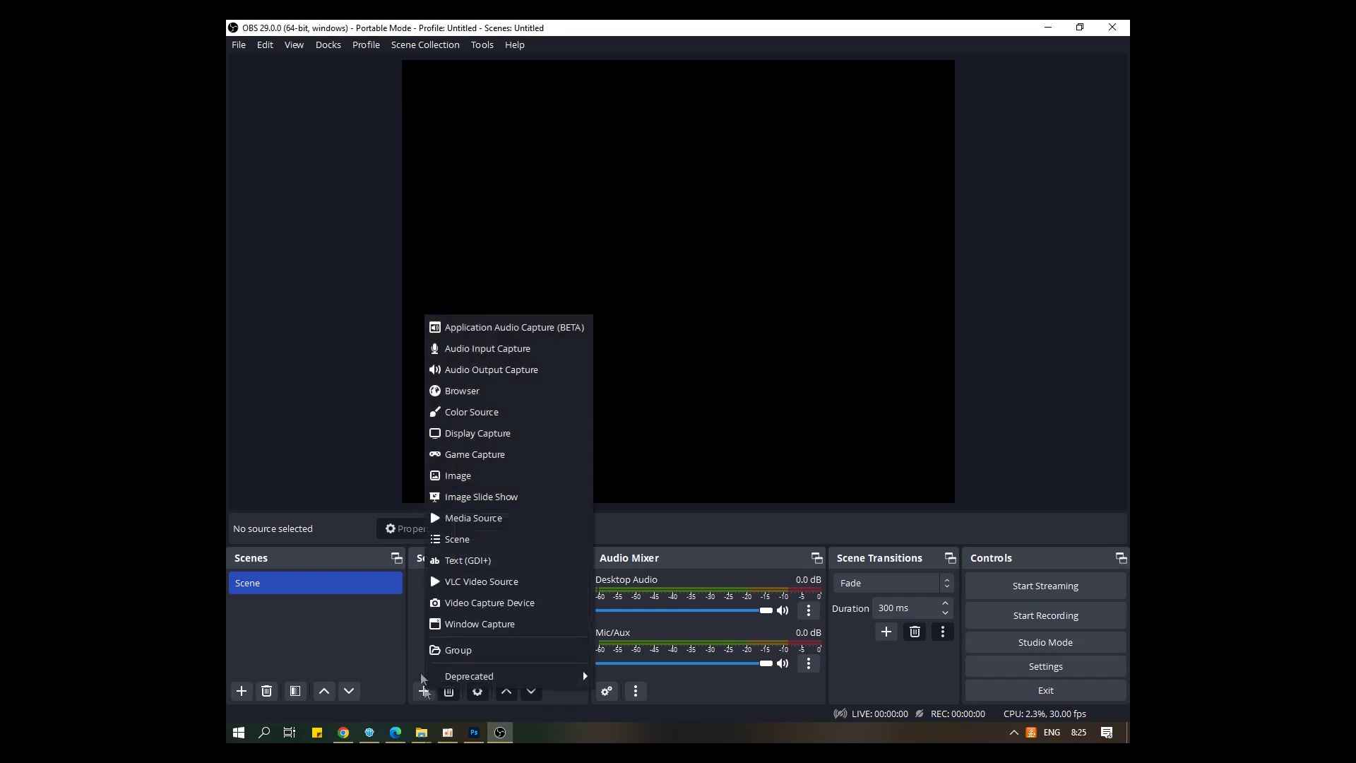
click(463, 482)
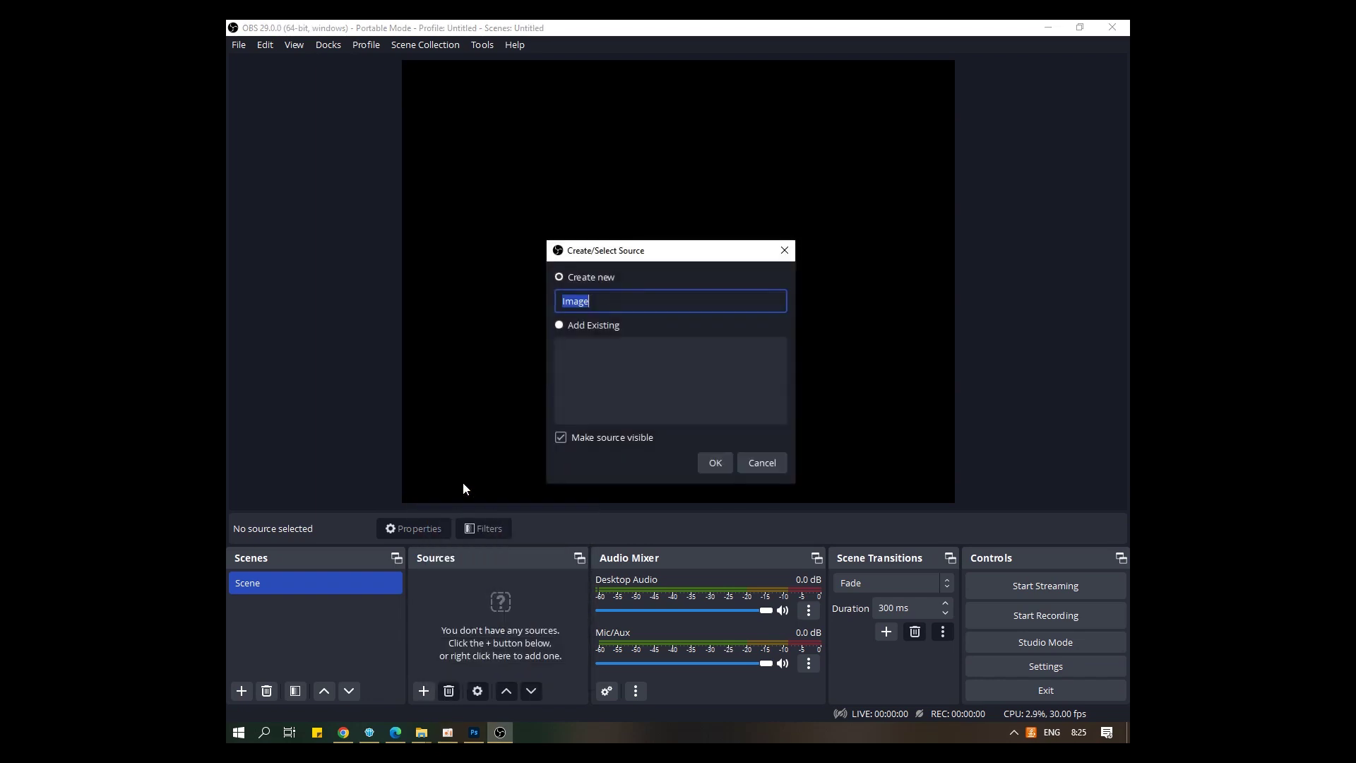
click(716, 463)
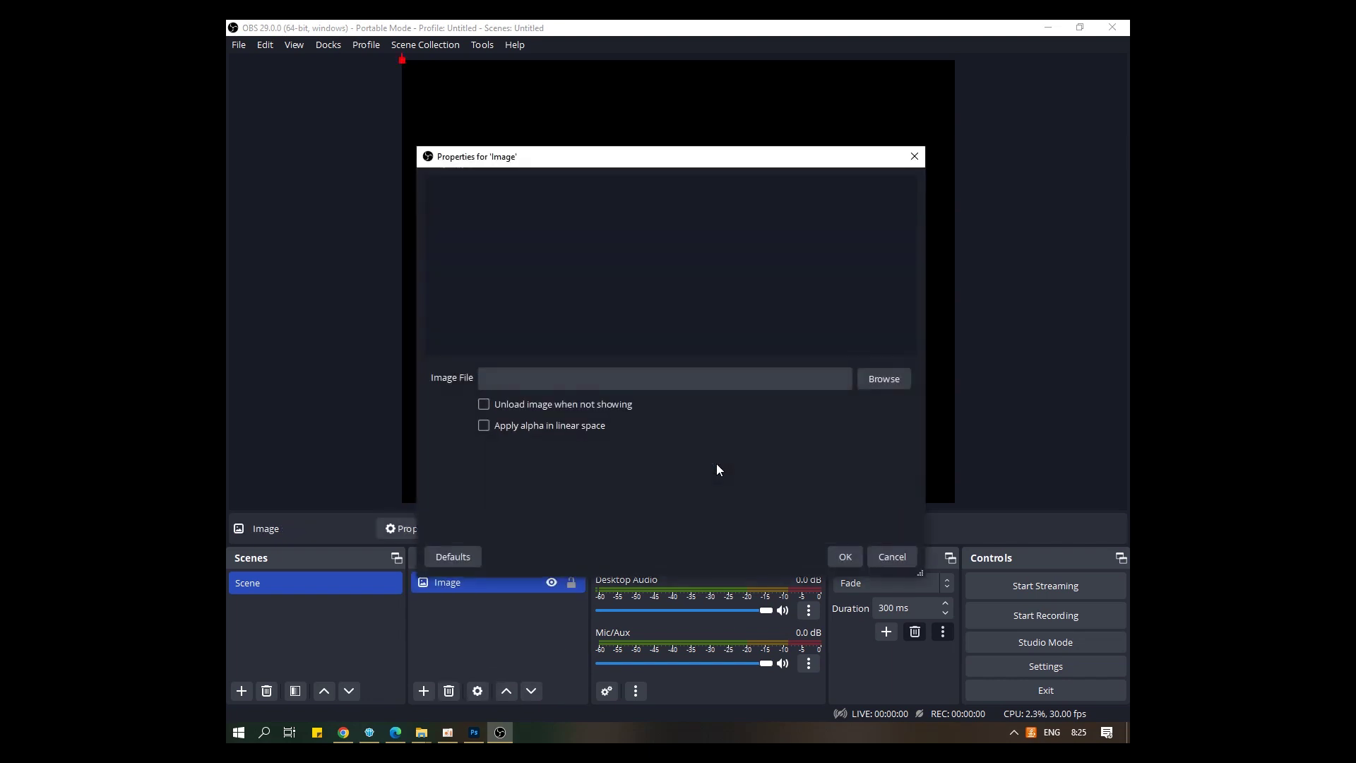
- Load 01gkyzks5zf63xtdwbyt.png from Downloads into the image source and place it at the canvas's left edge, 28 px below the top
click(887, 380)
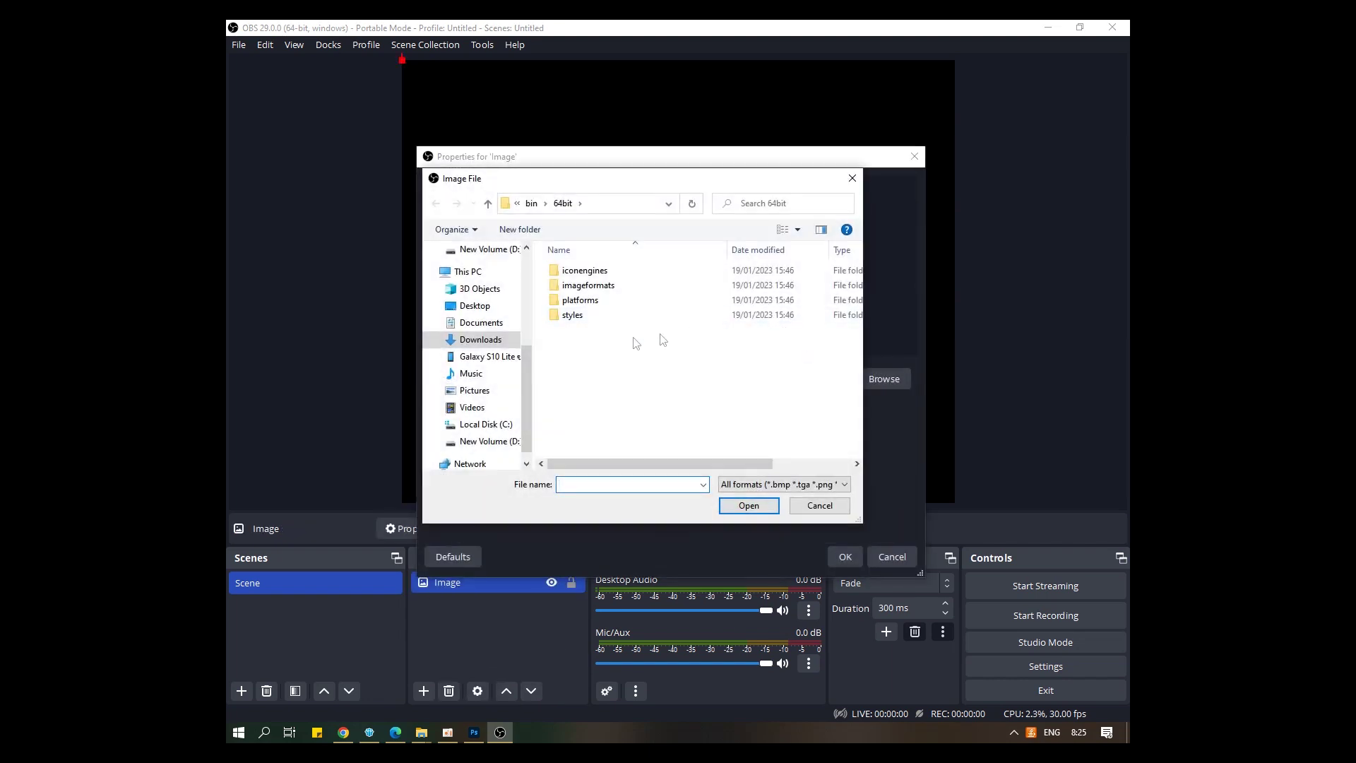
click(498, 339)
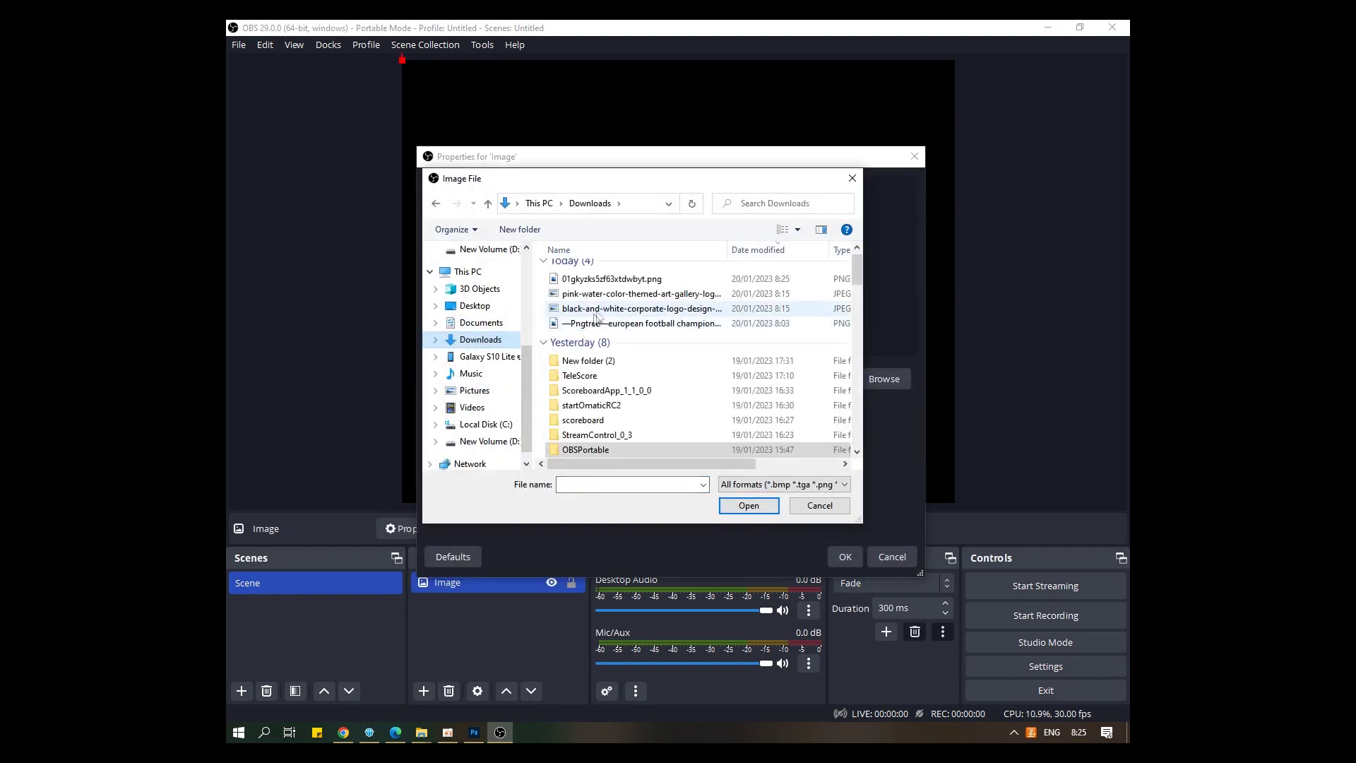
double_click(609, 280)
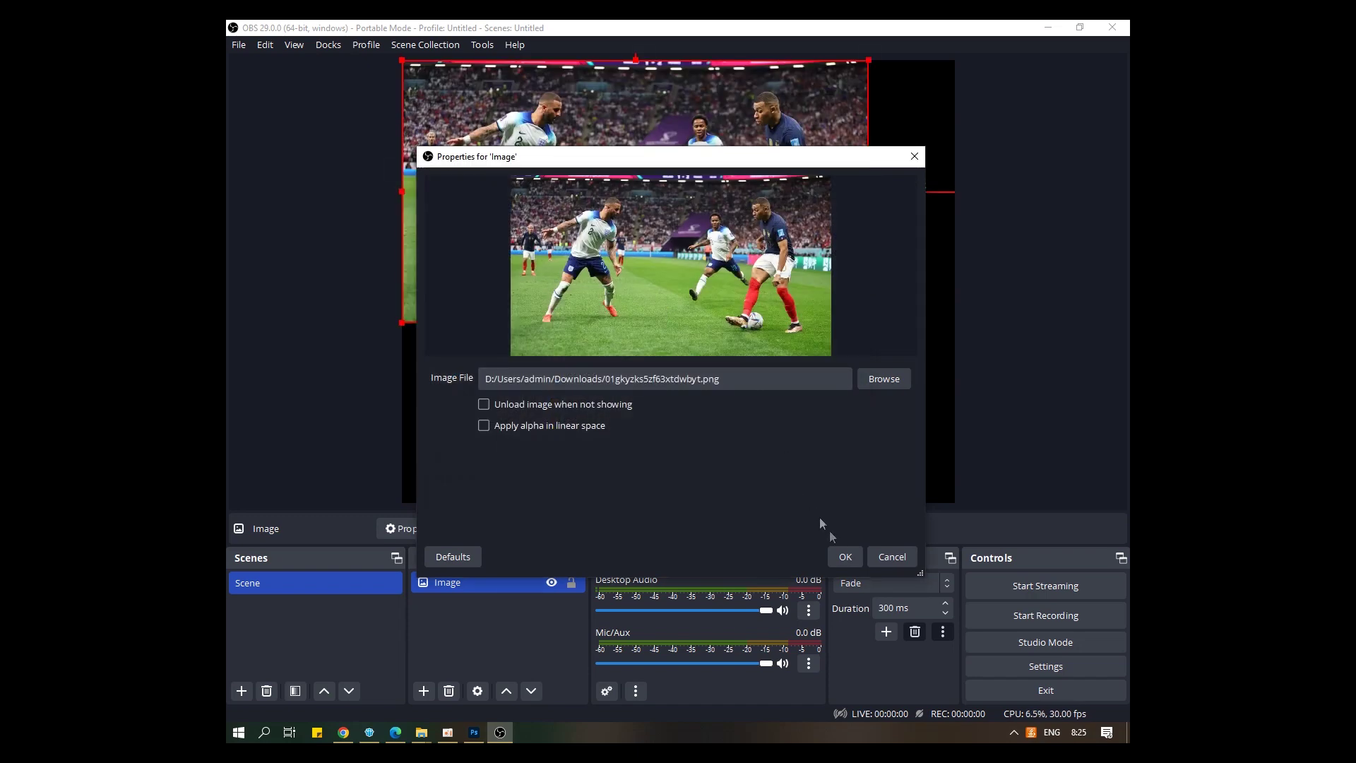
click(845, 557)
mouse_move(704, 216)
mouse_down()
mouse_move(753, 305)
mouse_move(701, 215)
mouse_up()
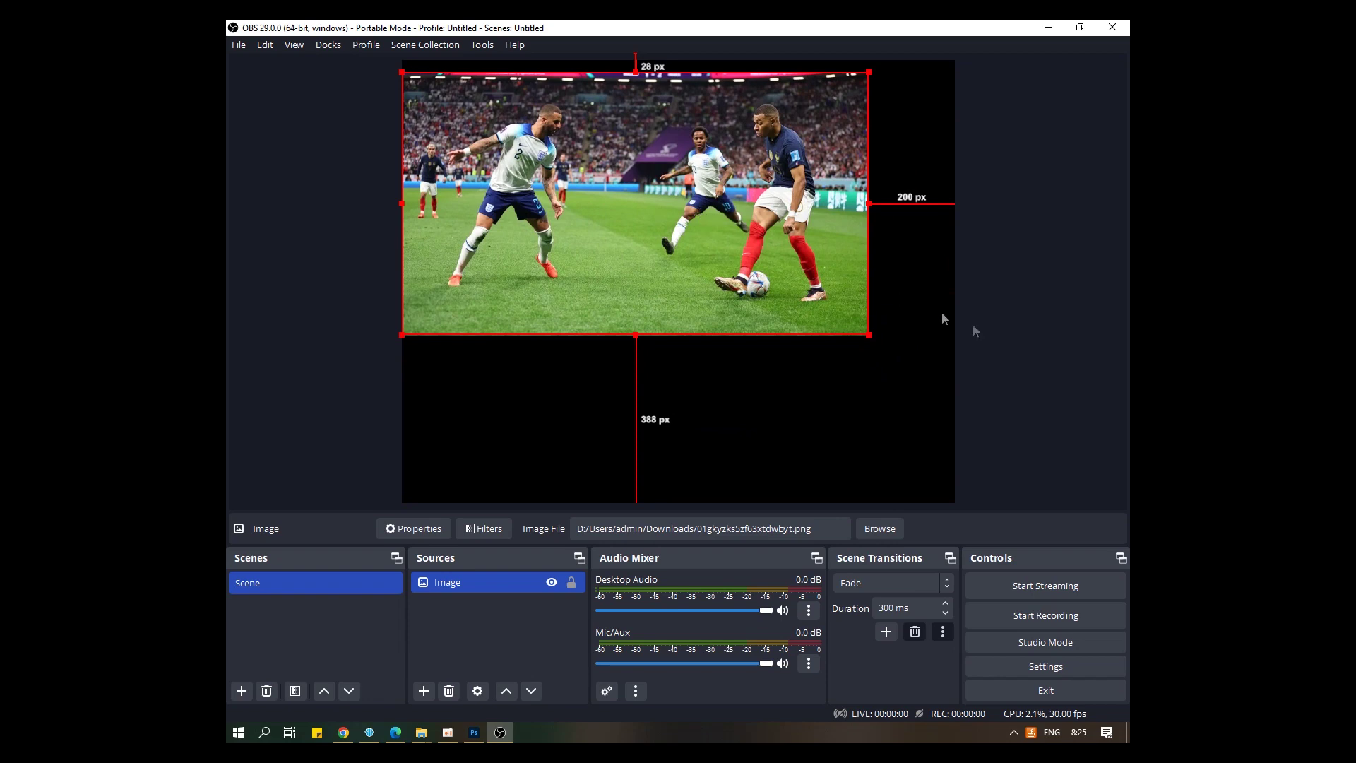
- Enlarge the football match image proportionally until it spans the full width of the canvas
drag(868, 333, 930, 389)
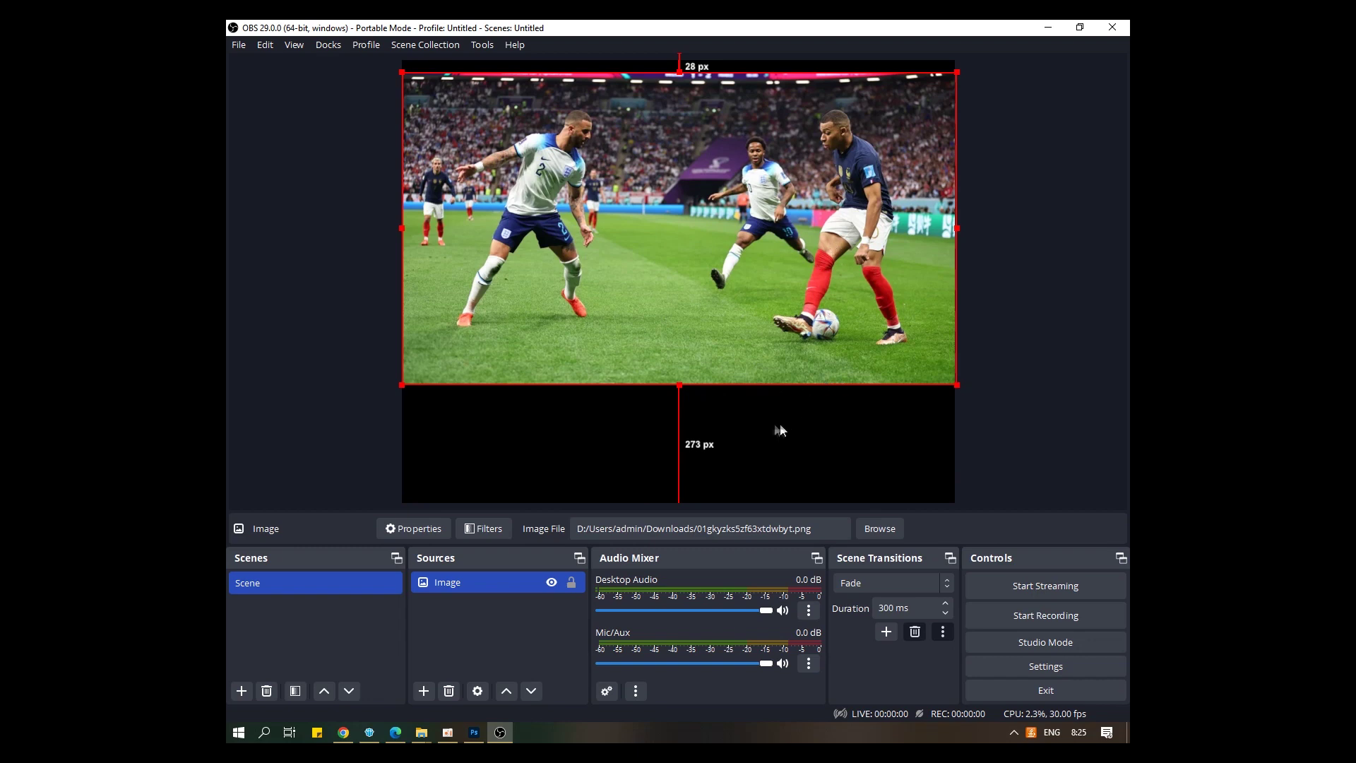
click(777, 428)
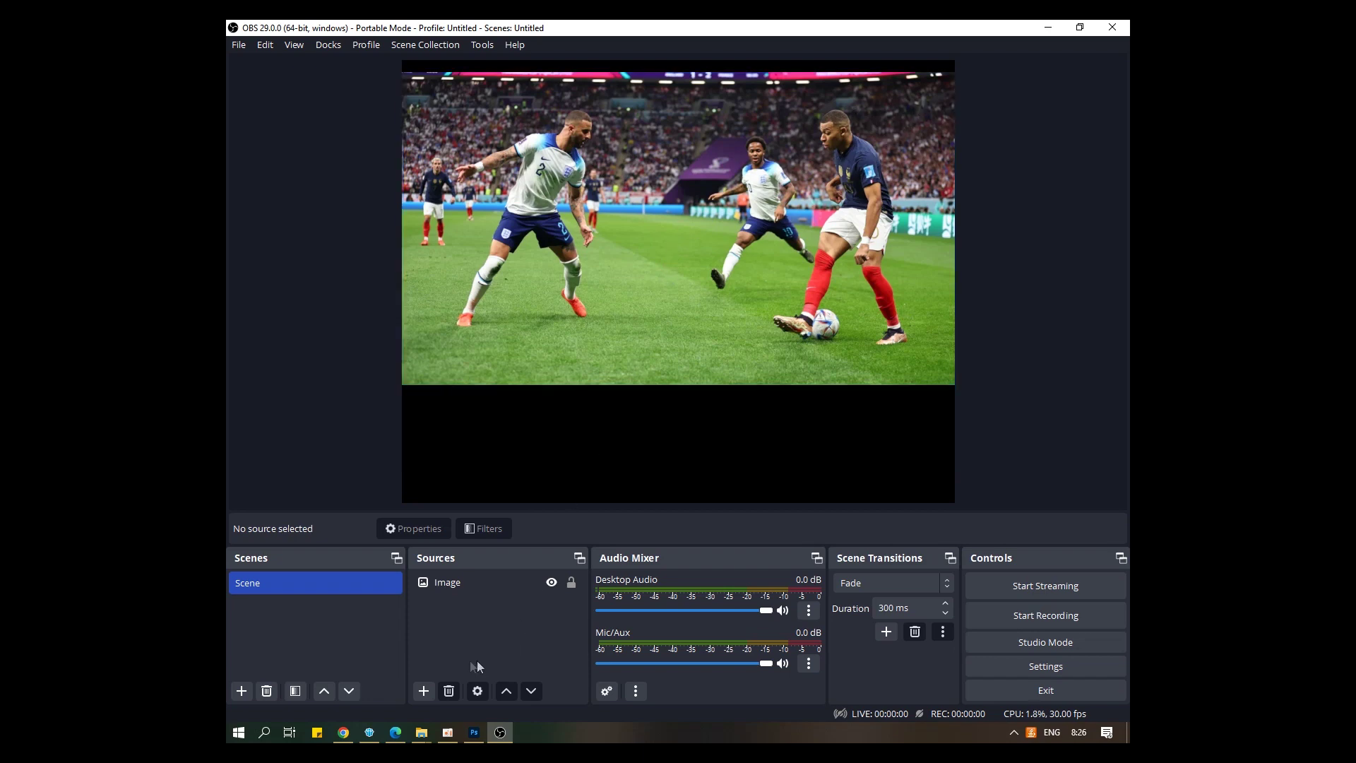
- Add a new image source named bar01 to the scene
click(424, 692)
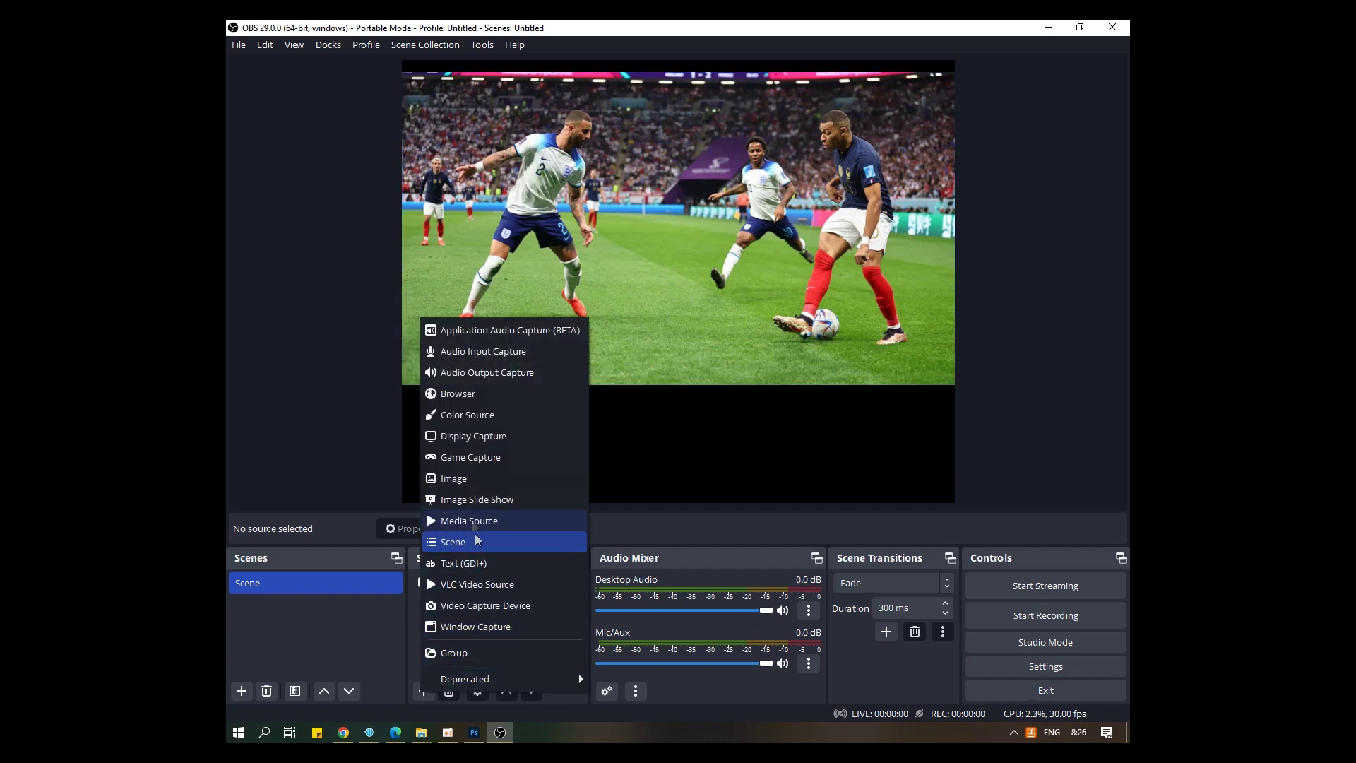
click(458, 480)
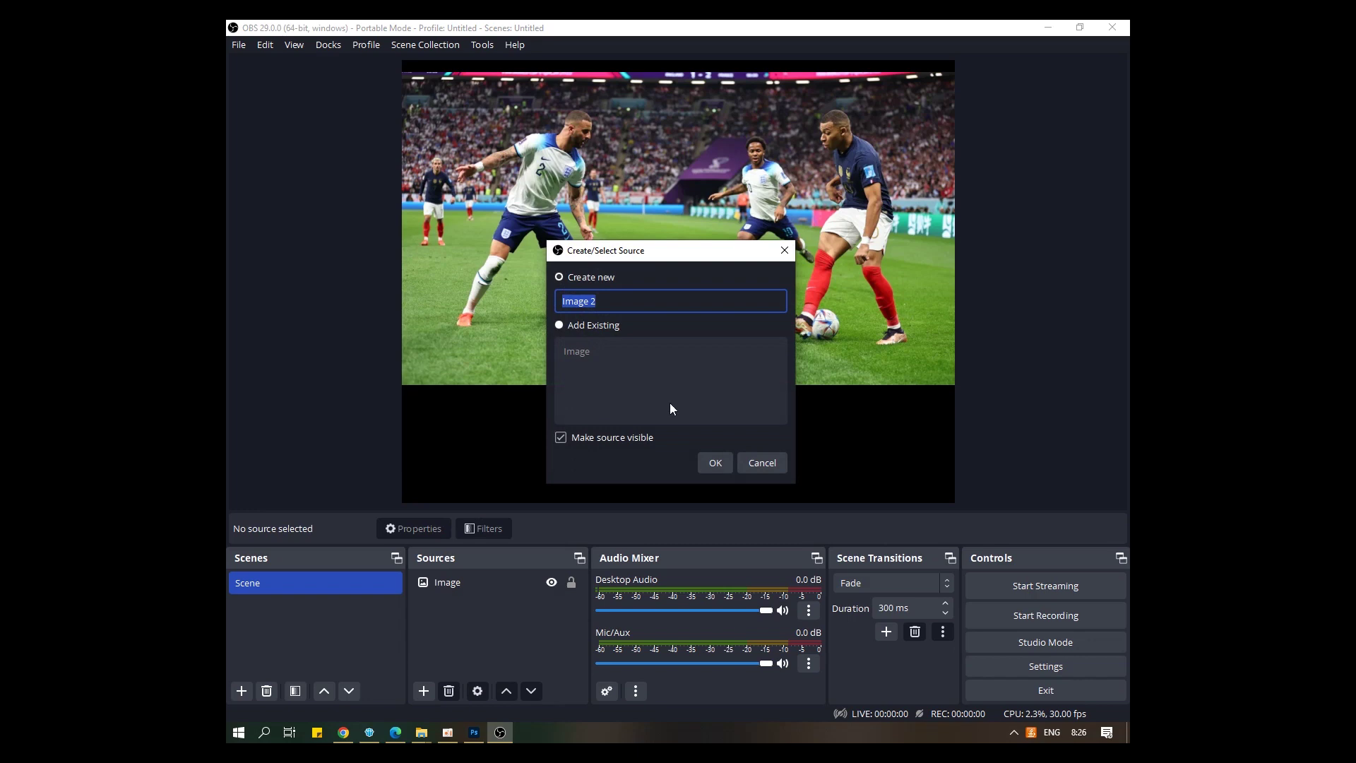
text(bar01)
click(715, 463)
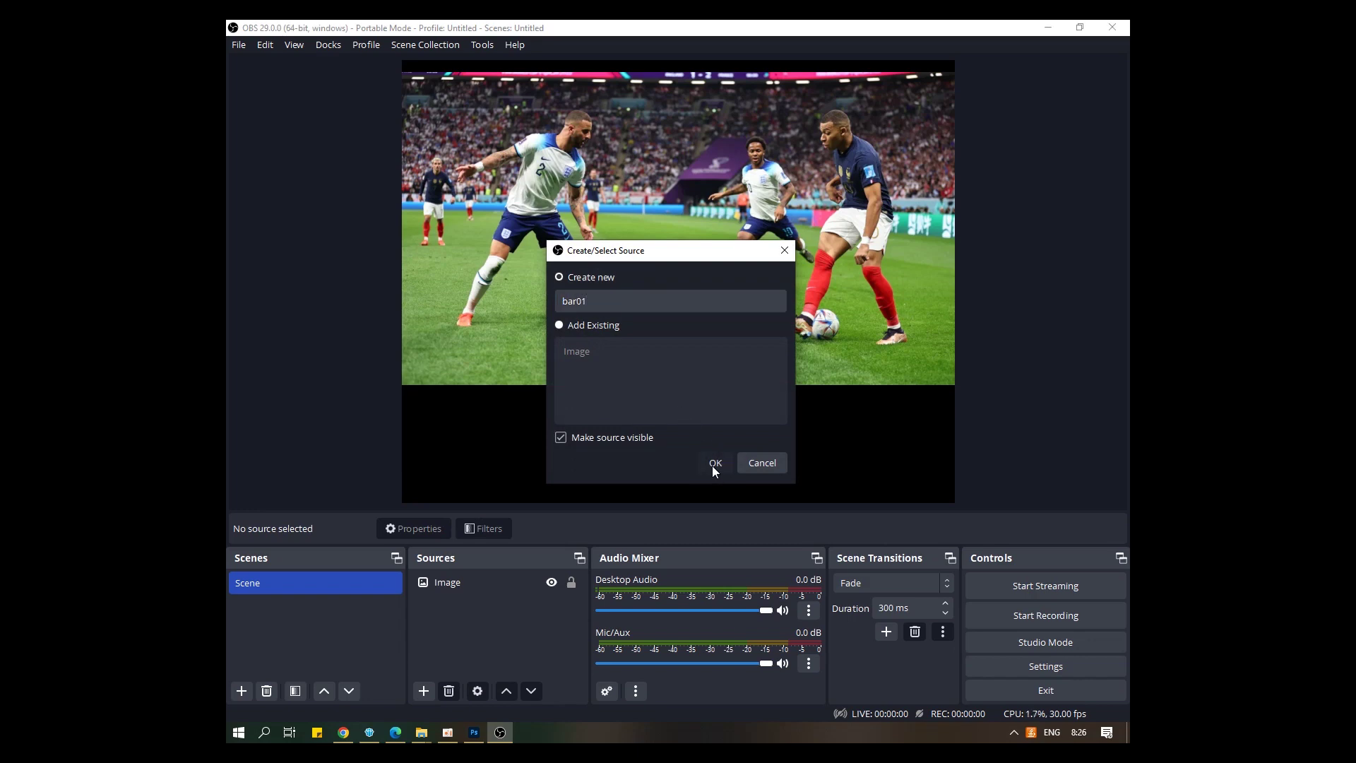
- Load A_VS_B.png from drive D as the image file of the bar01 source
click(887, 378)
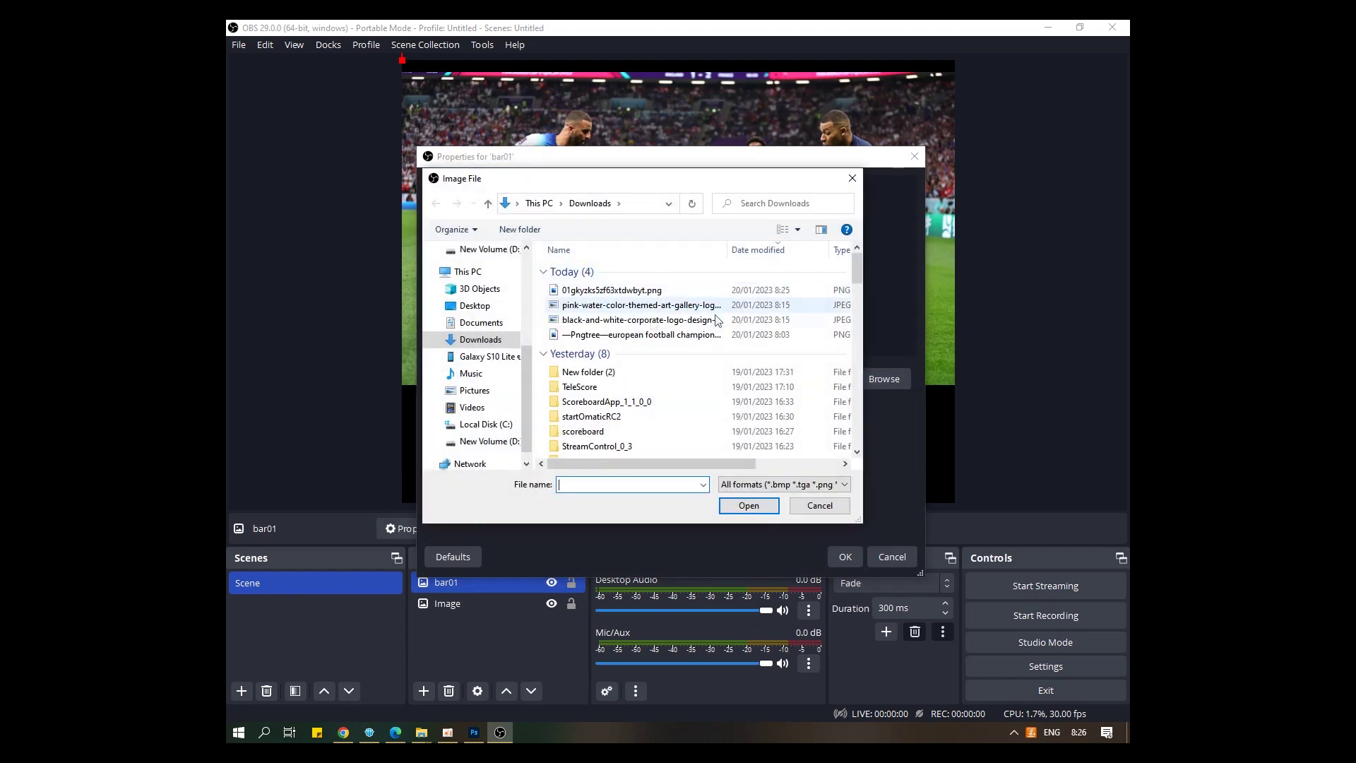
click(486, 443)
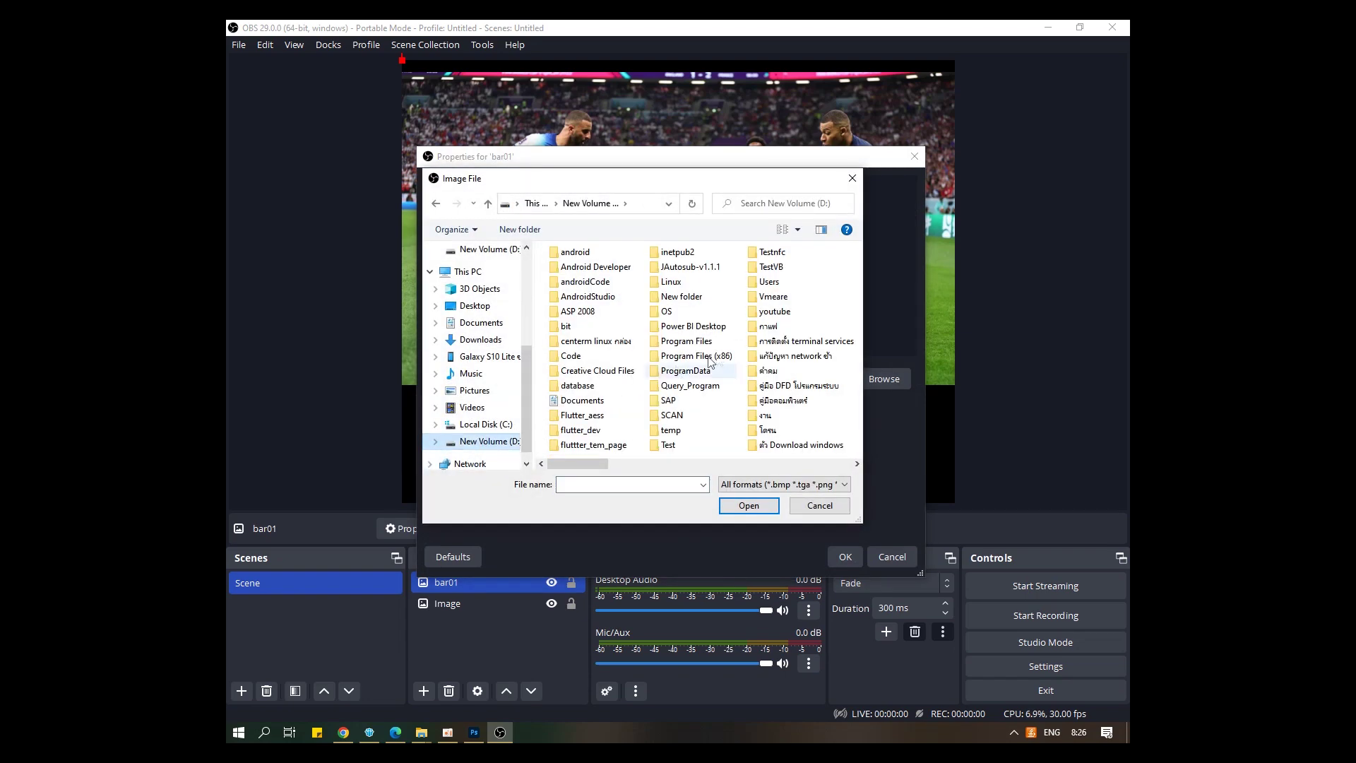
scroll(735, 364, down, 2)
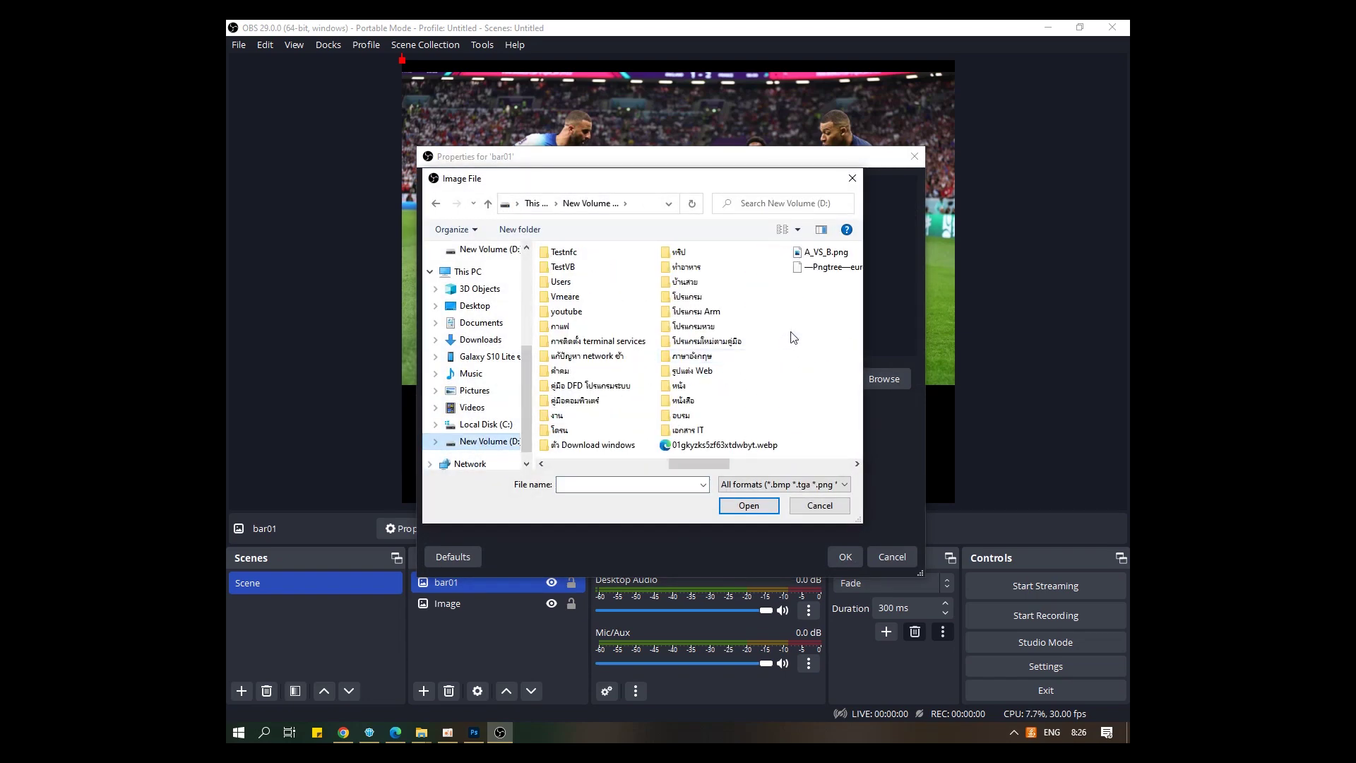
double_click(812, 252)
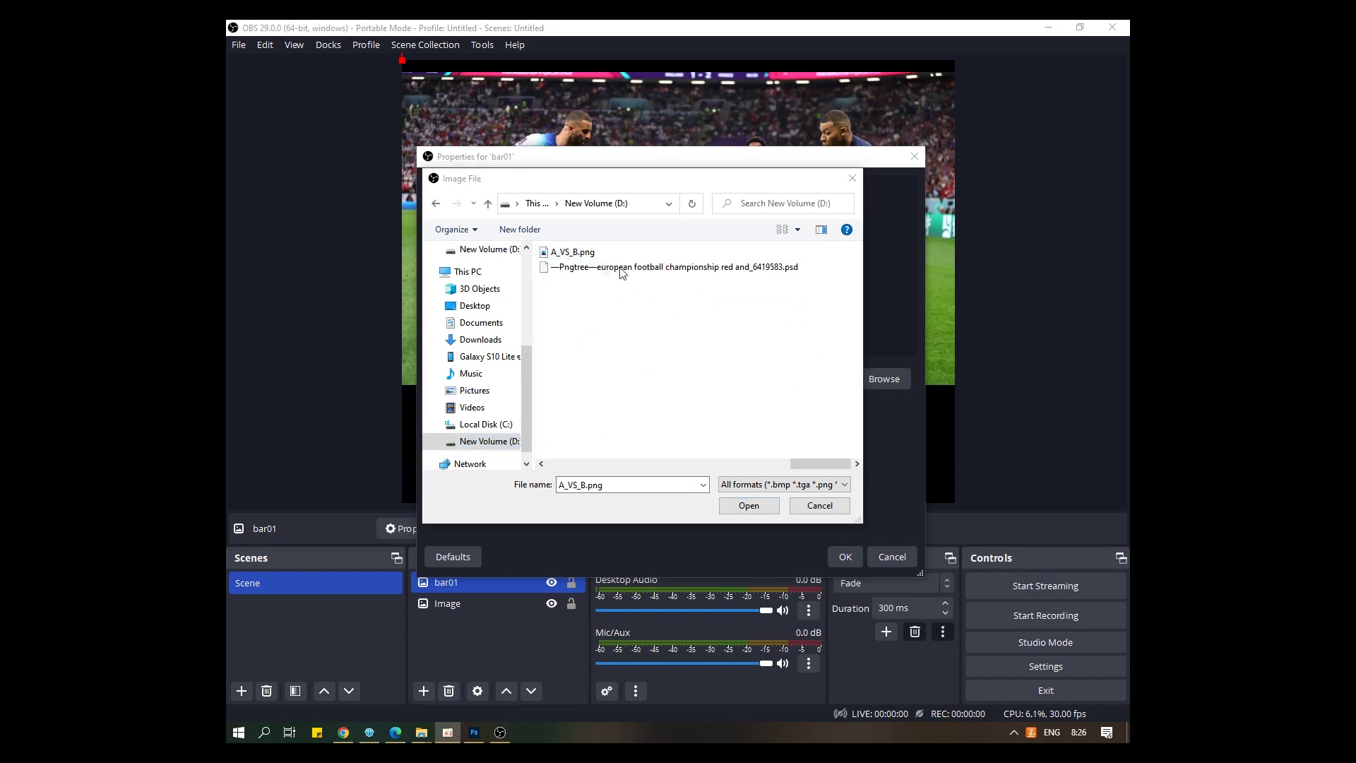
double_click(573, 252)
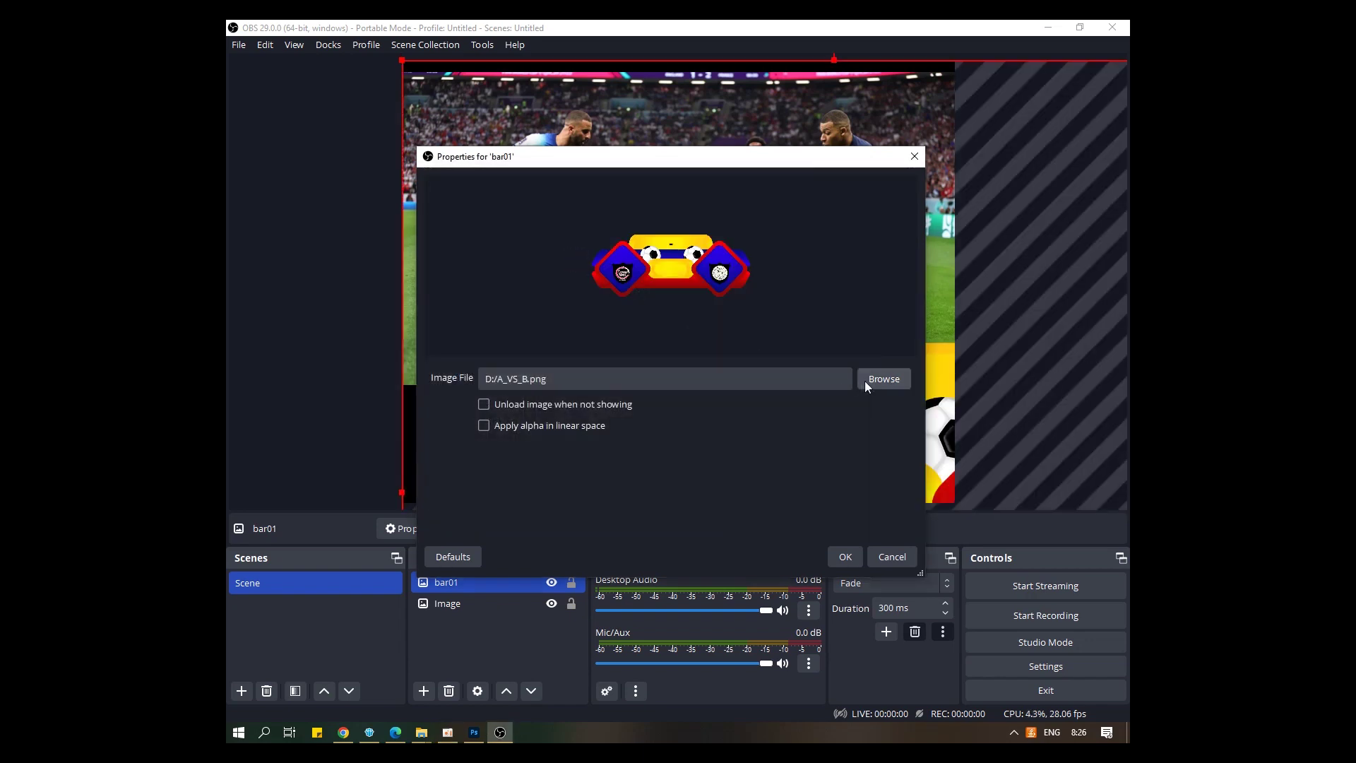
click(846, 553)
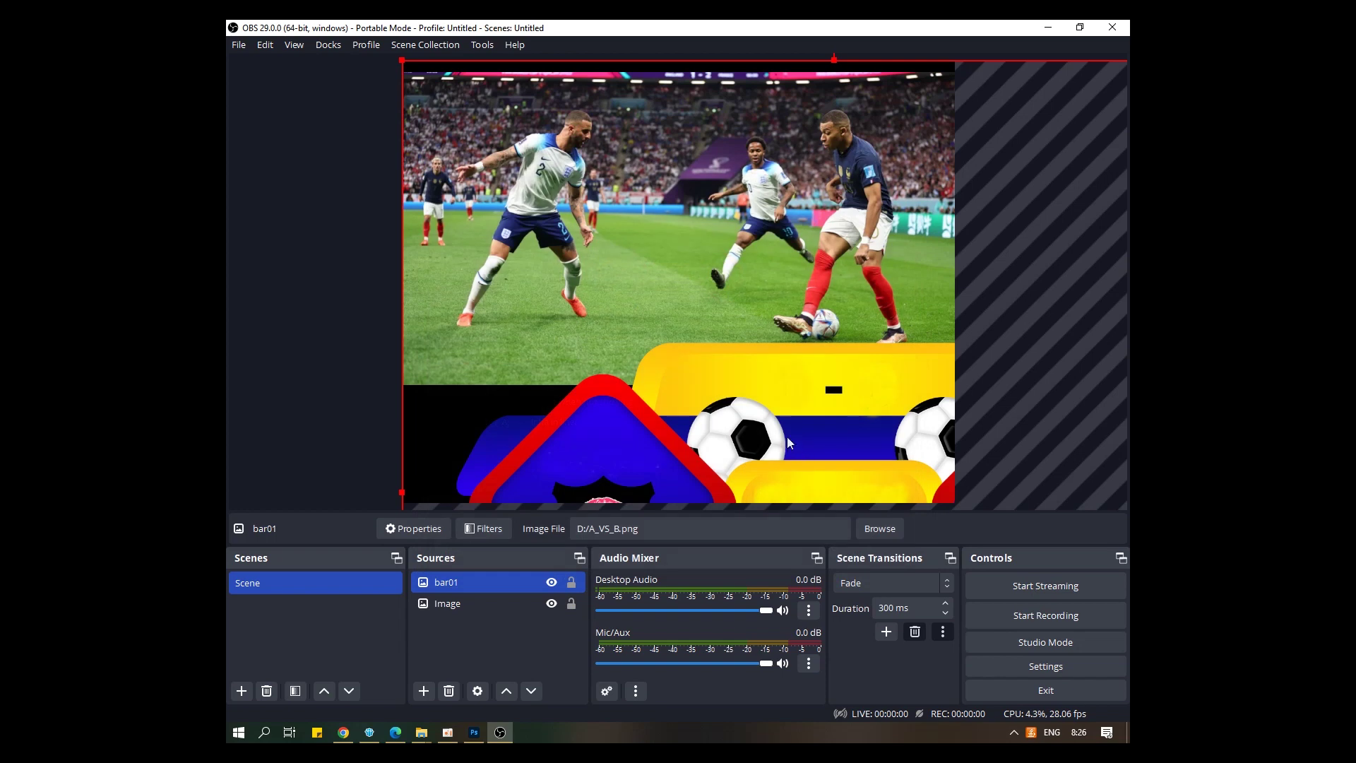
- Shrink the bar01 scoreboard and place it over the match image's upper-right corner, about 917 px from the canvas's left edge
drag(787, 436, 837, 437)
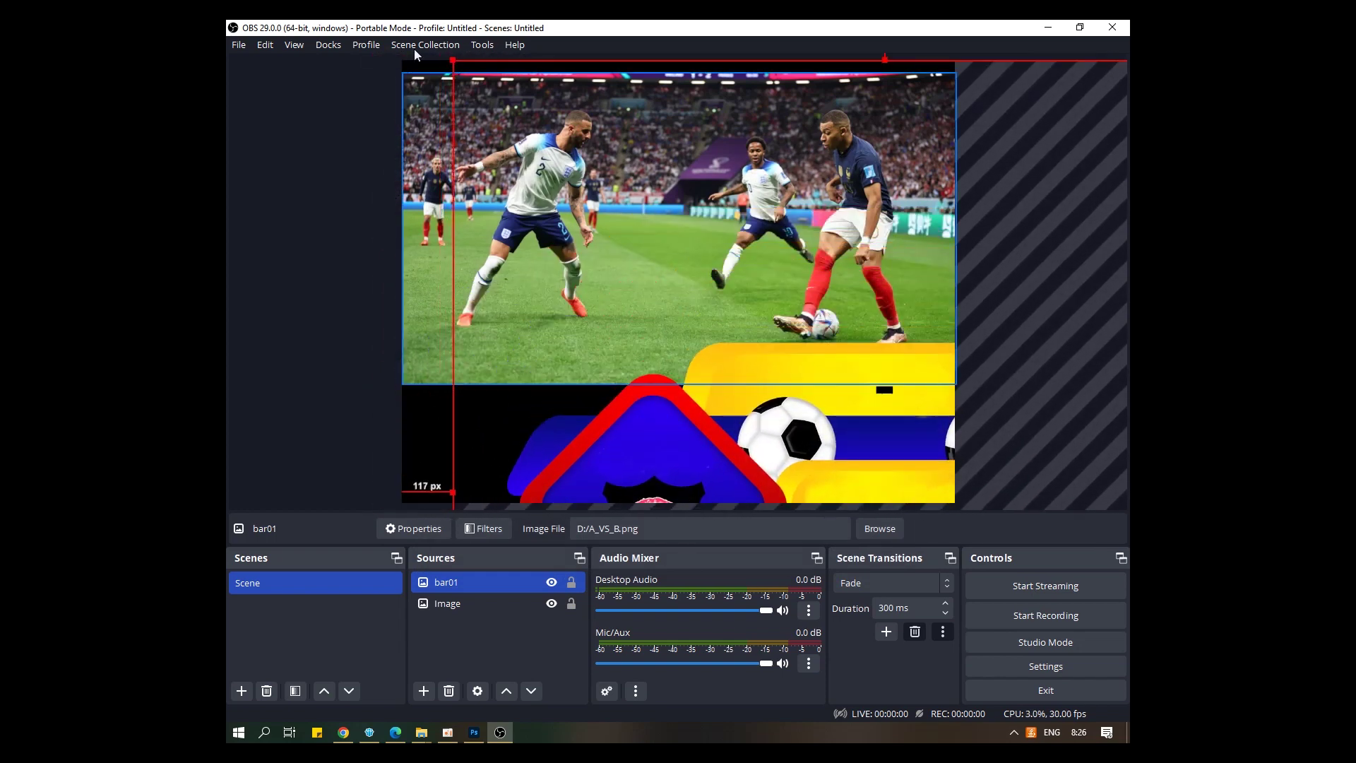
drag(494, 118, 486, 157)
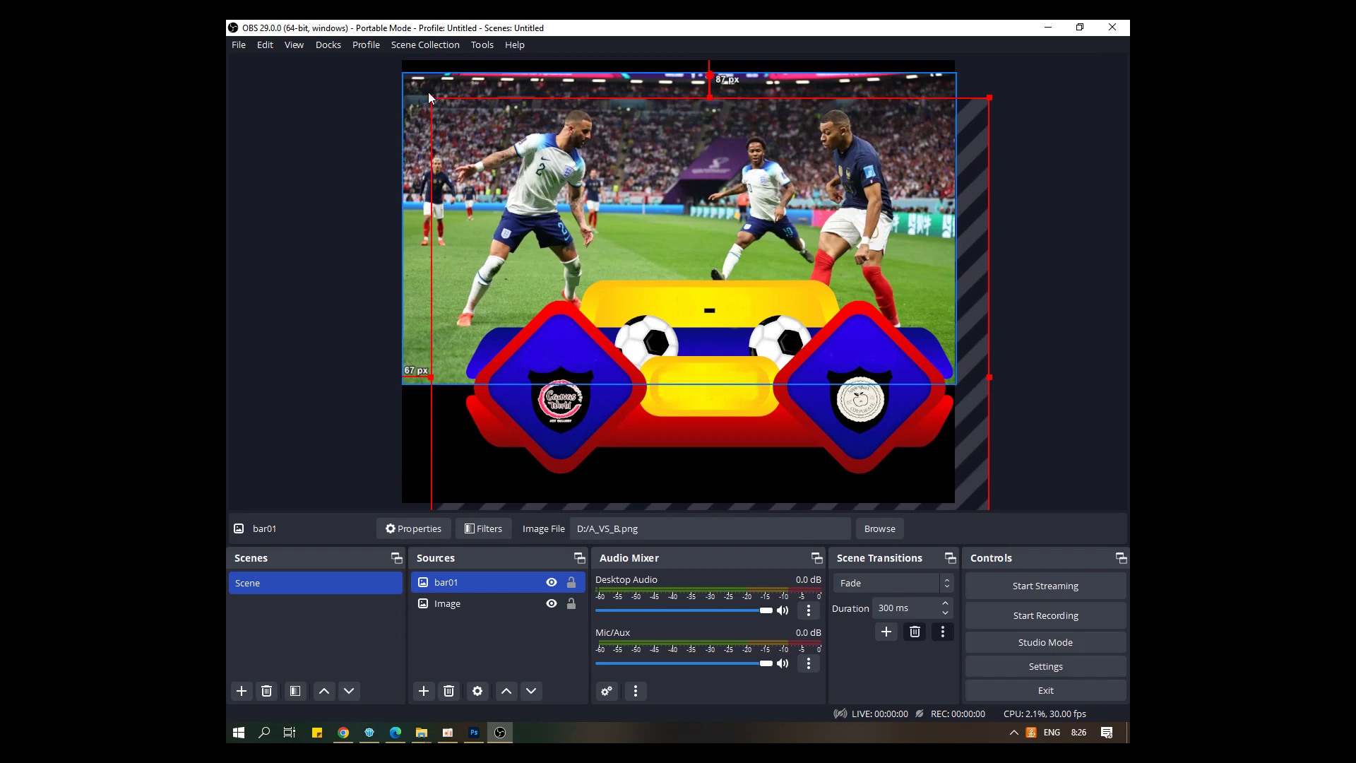
drag(429, 95, 672, 341)
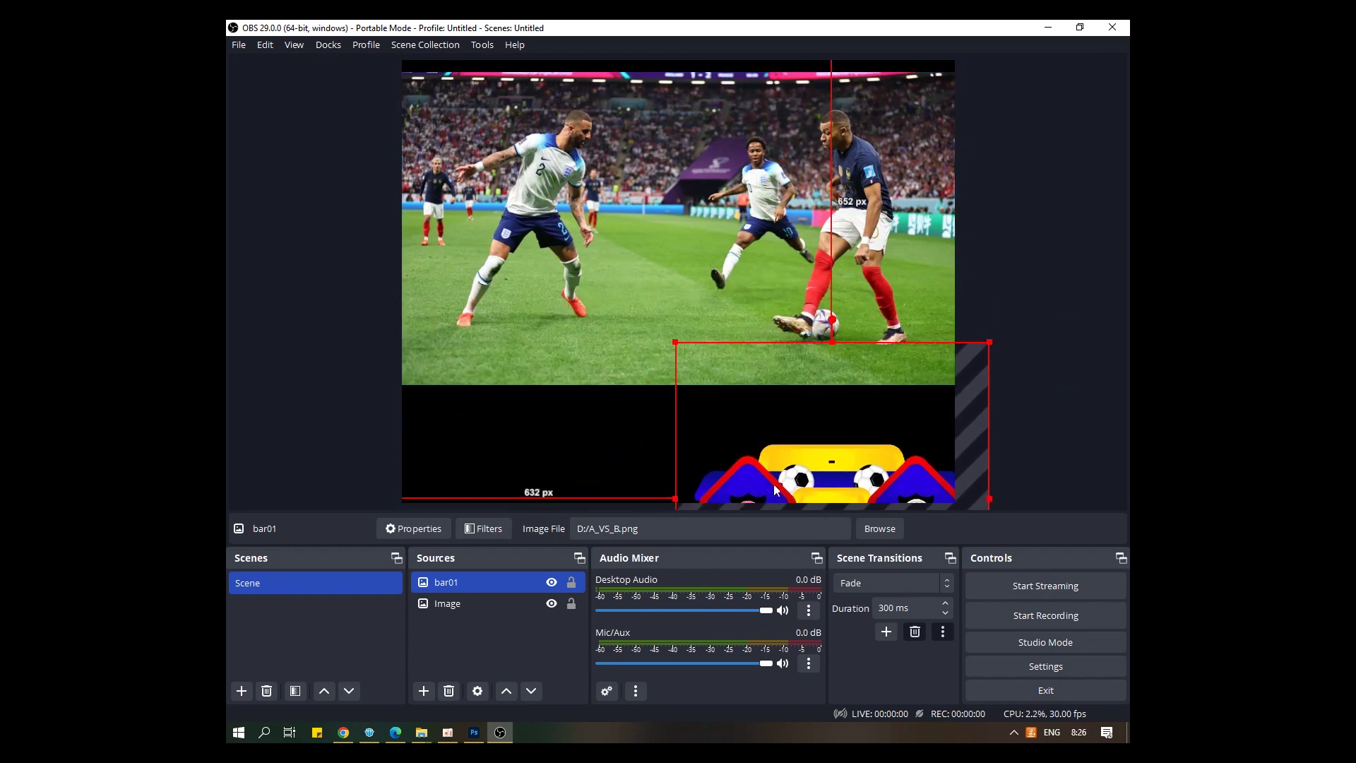
drag(770, 487, 603, 299)
drag(505, 162, 657, 370)
drag(735, 411, 879, 120)
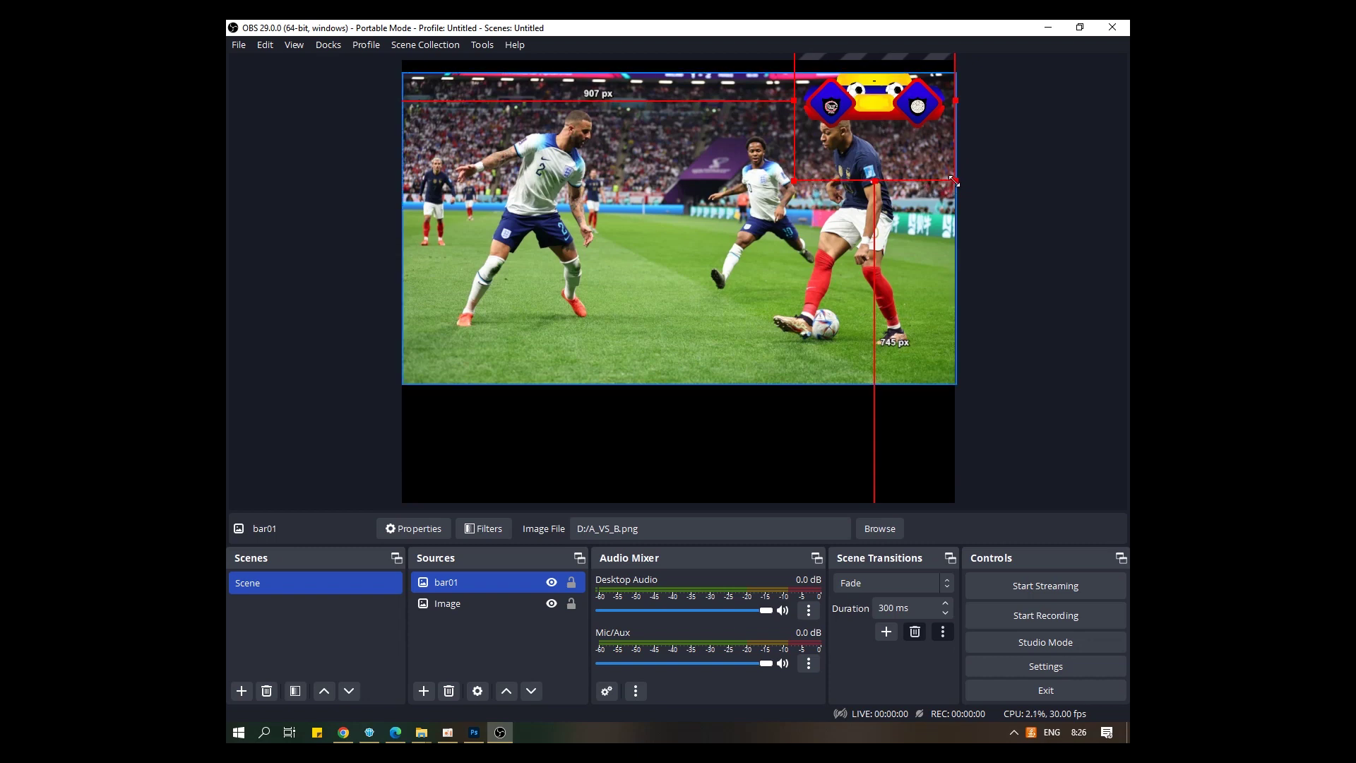
drag(954, 181, 951, 178)
drag(914, 138, 921, 141)
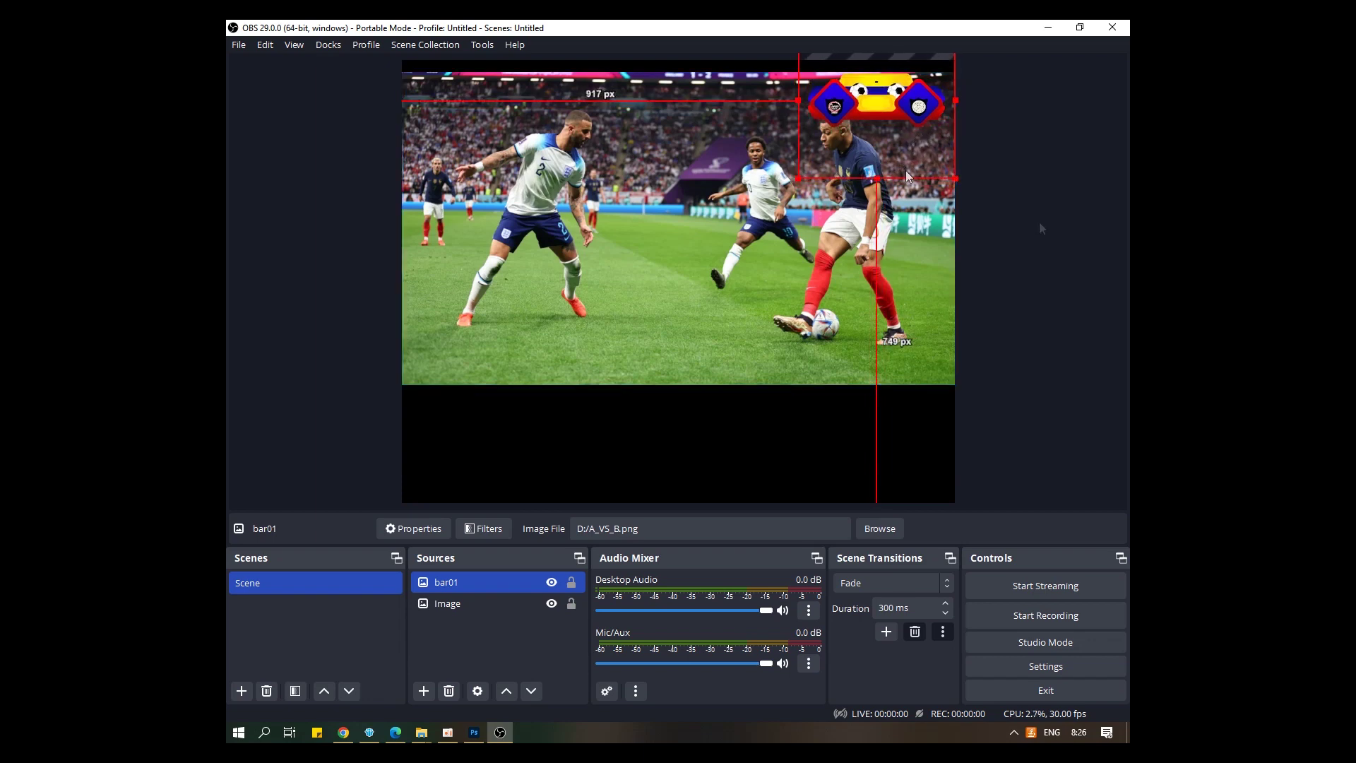
click(676, 430)
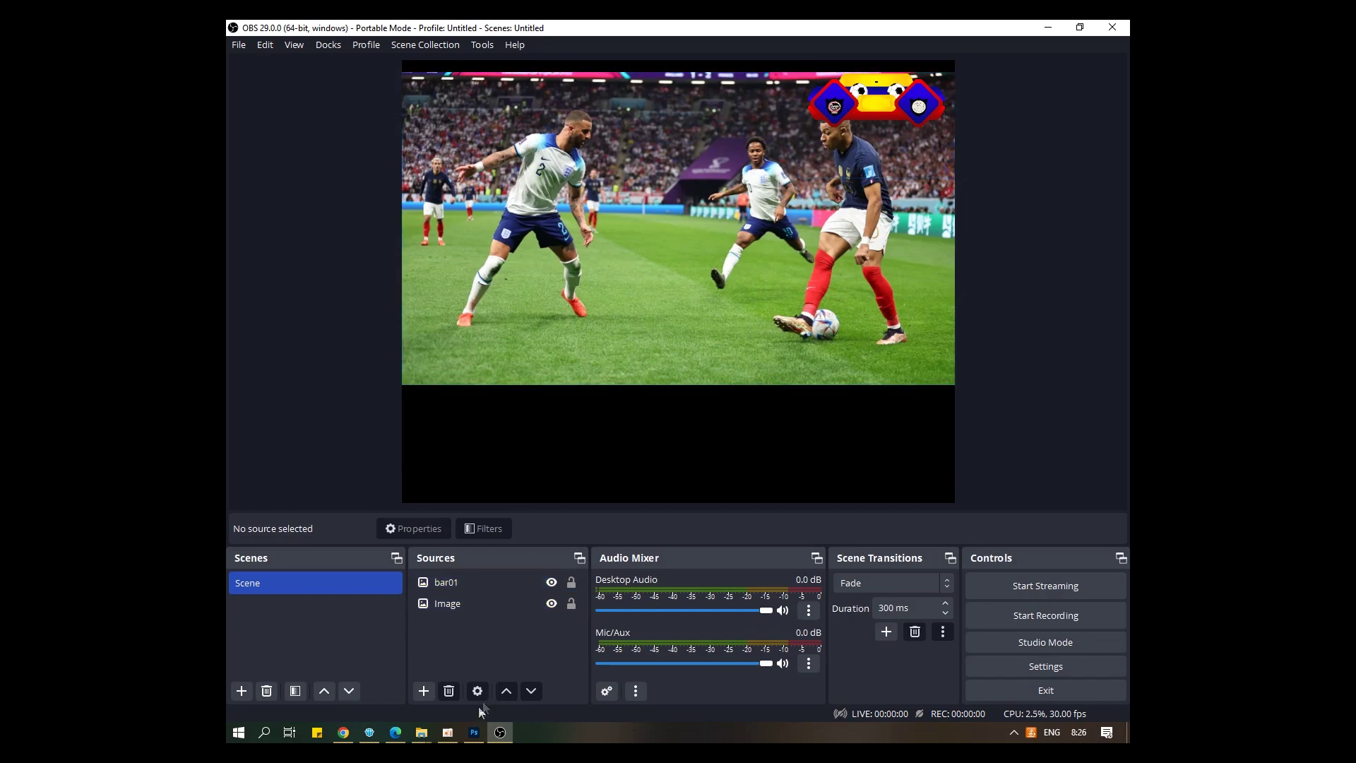
- Switch to Photoshop, crop the canvas tightly around the scoreboard to about 1802 x 761 px, and save the PSD
click(475, 734)
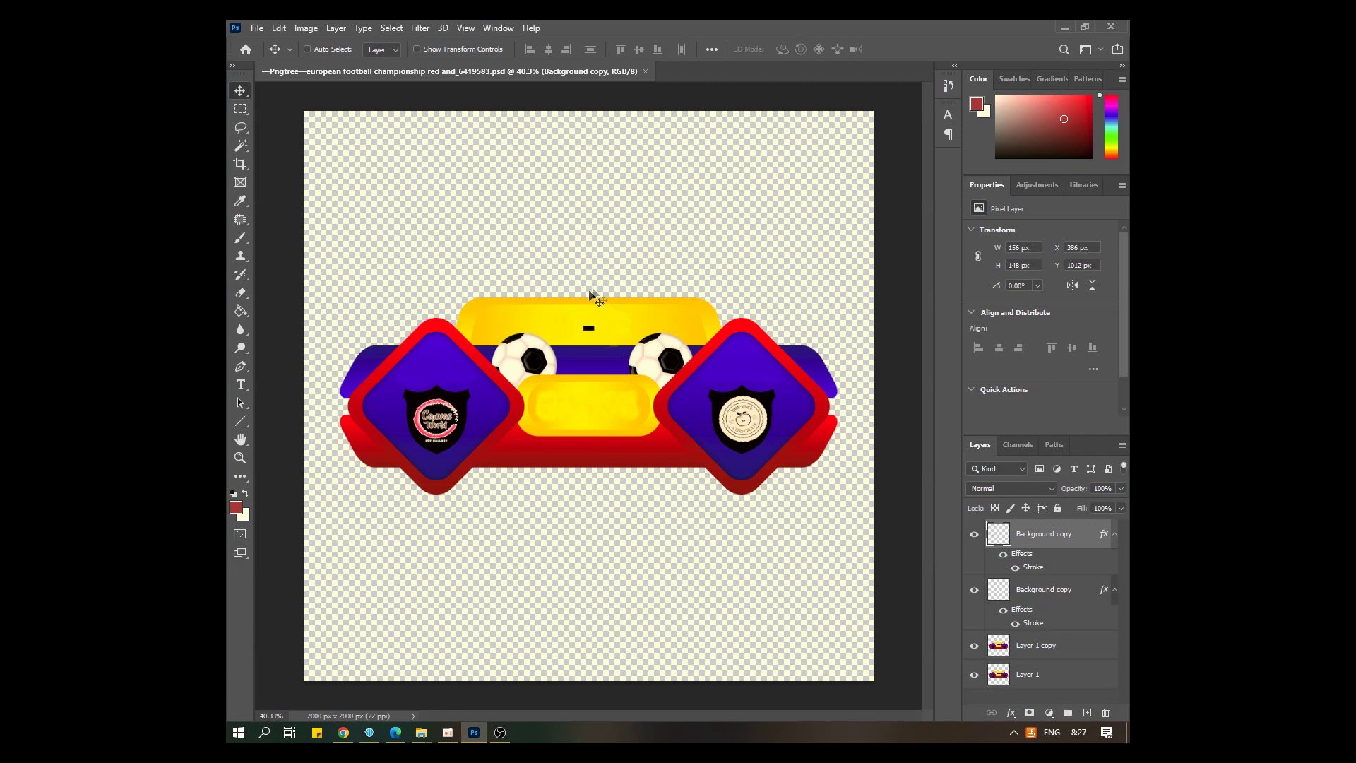
click(240, 109)
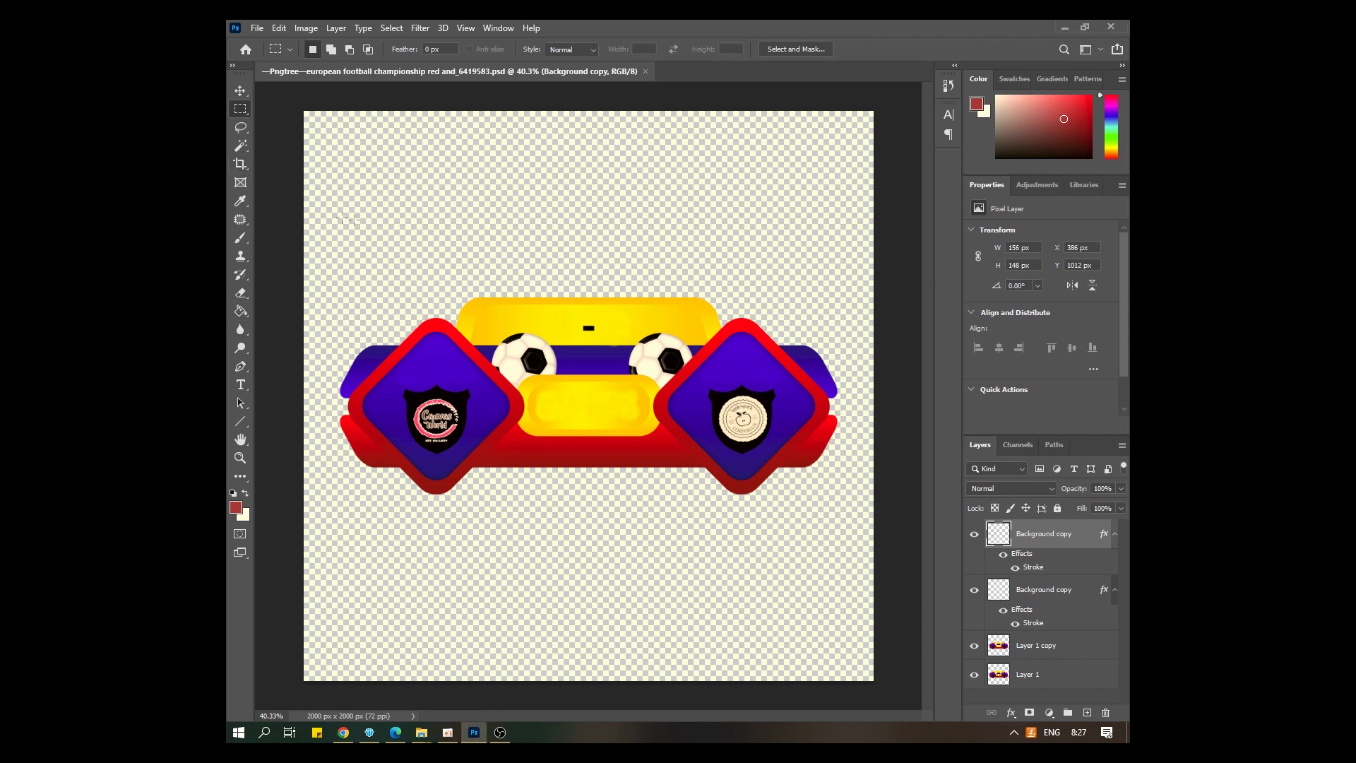
click(241, 167)
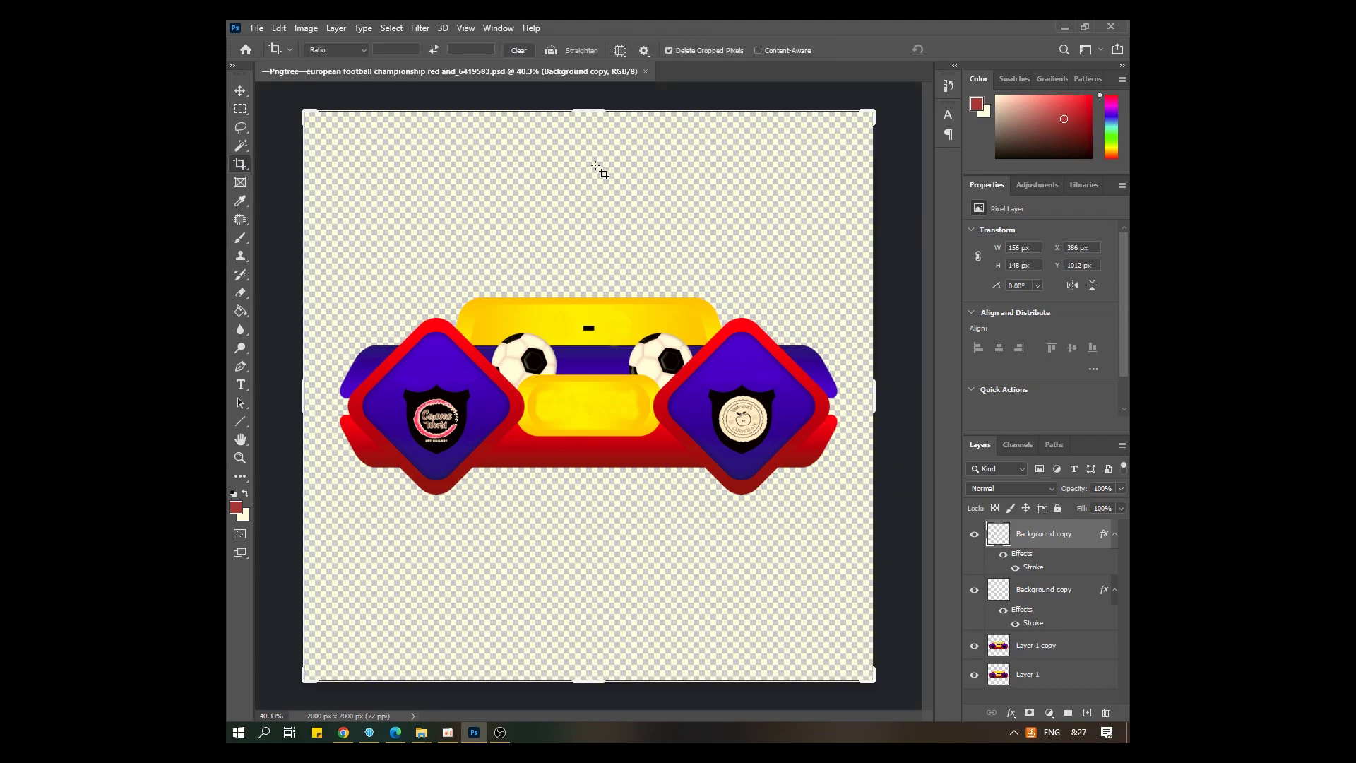
drag(580, 108, 587, 199)
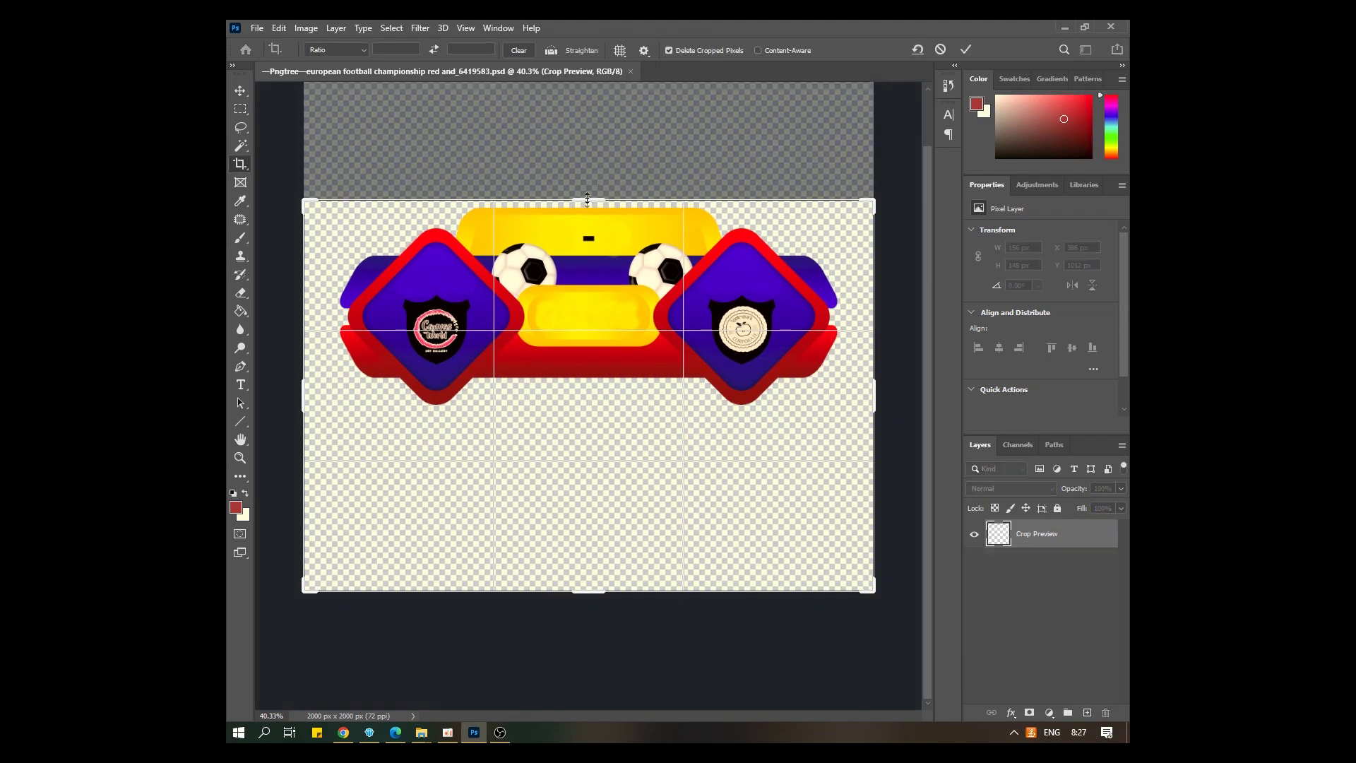
drag(586, 601, 590, 506)
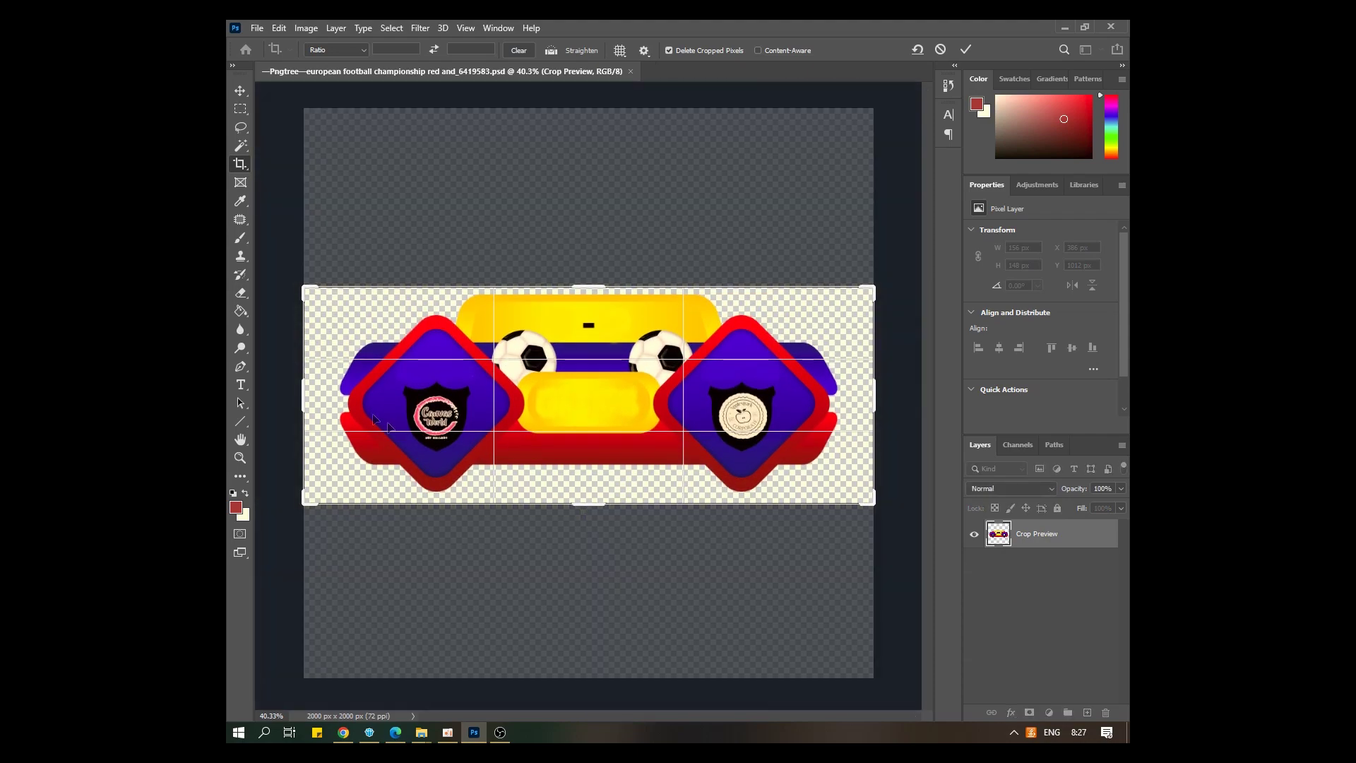
drag(308, 393, 321, 393)
drag(861, 401, 848, 400)
click(962, 52)
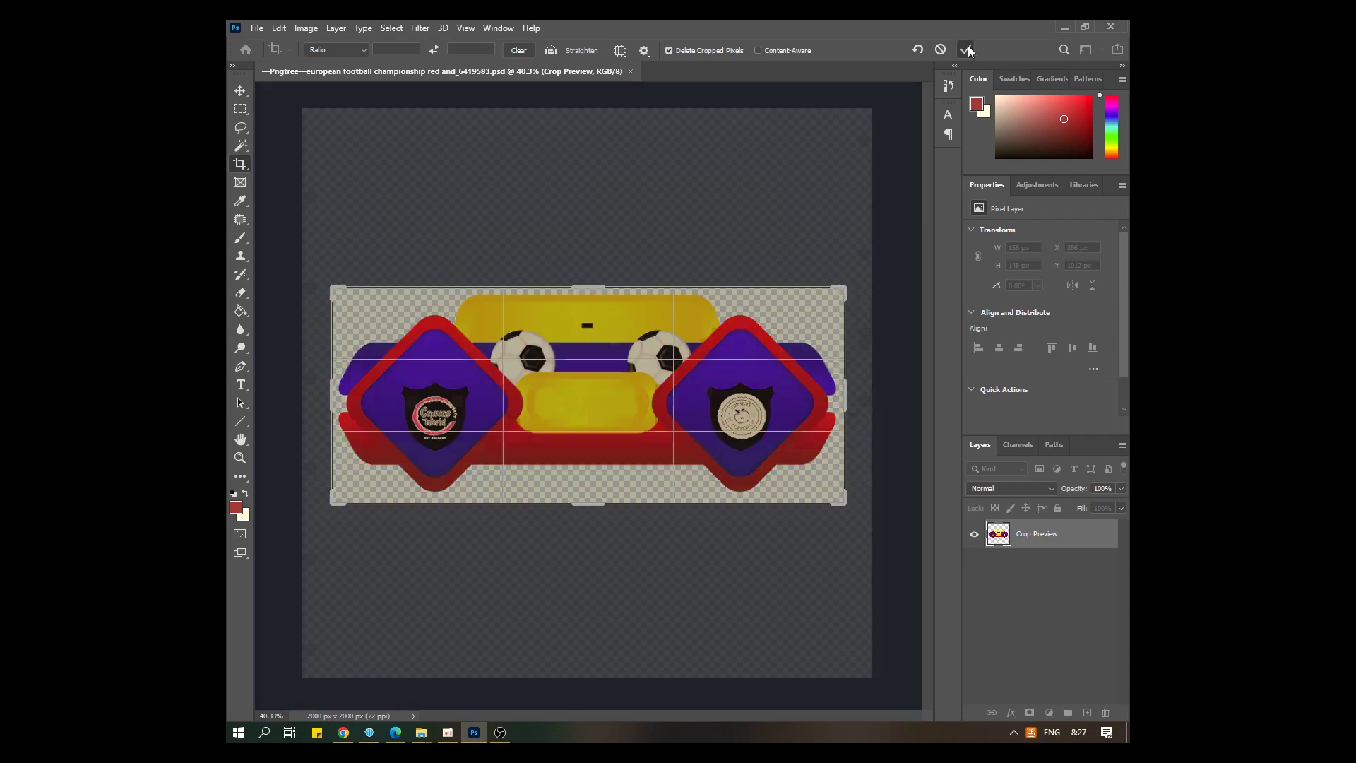
click(257, 30)
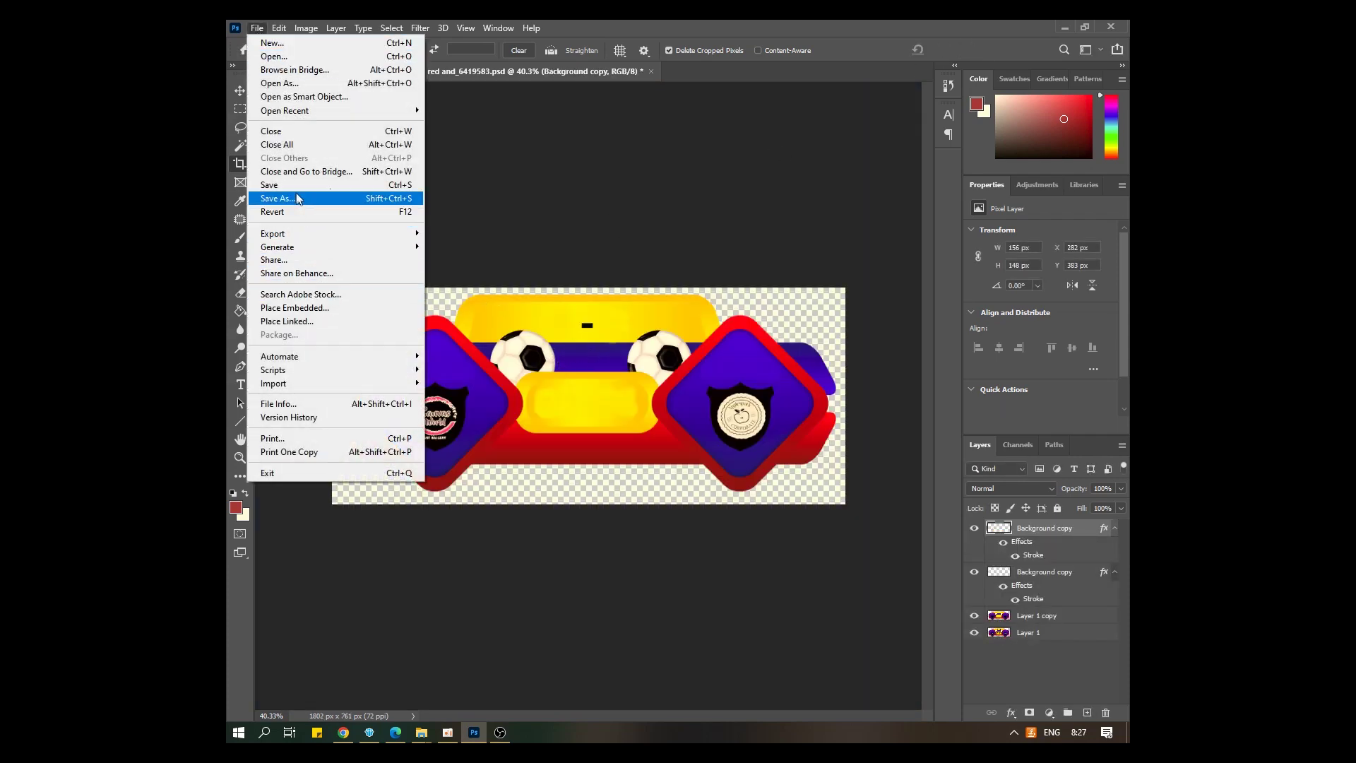
click(293, 185)
- Quick-export the cropped scoreboard as a PNG, overwriting A_VS_B.png on drive D
click(253, 29)
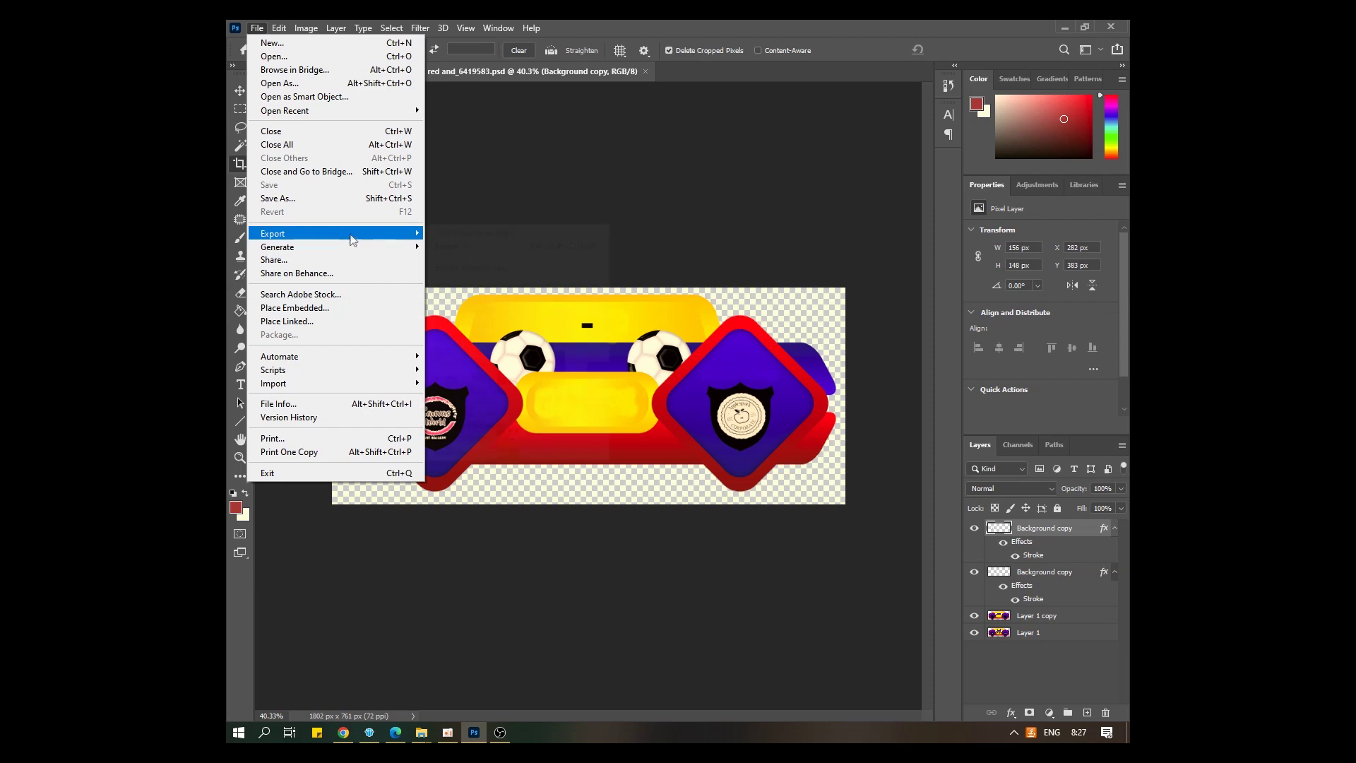
mouse_move(353, 234)
click(468, 233)
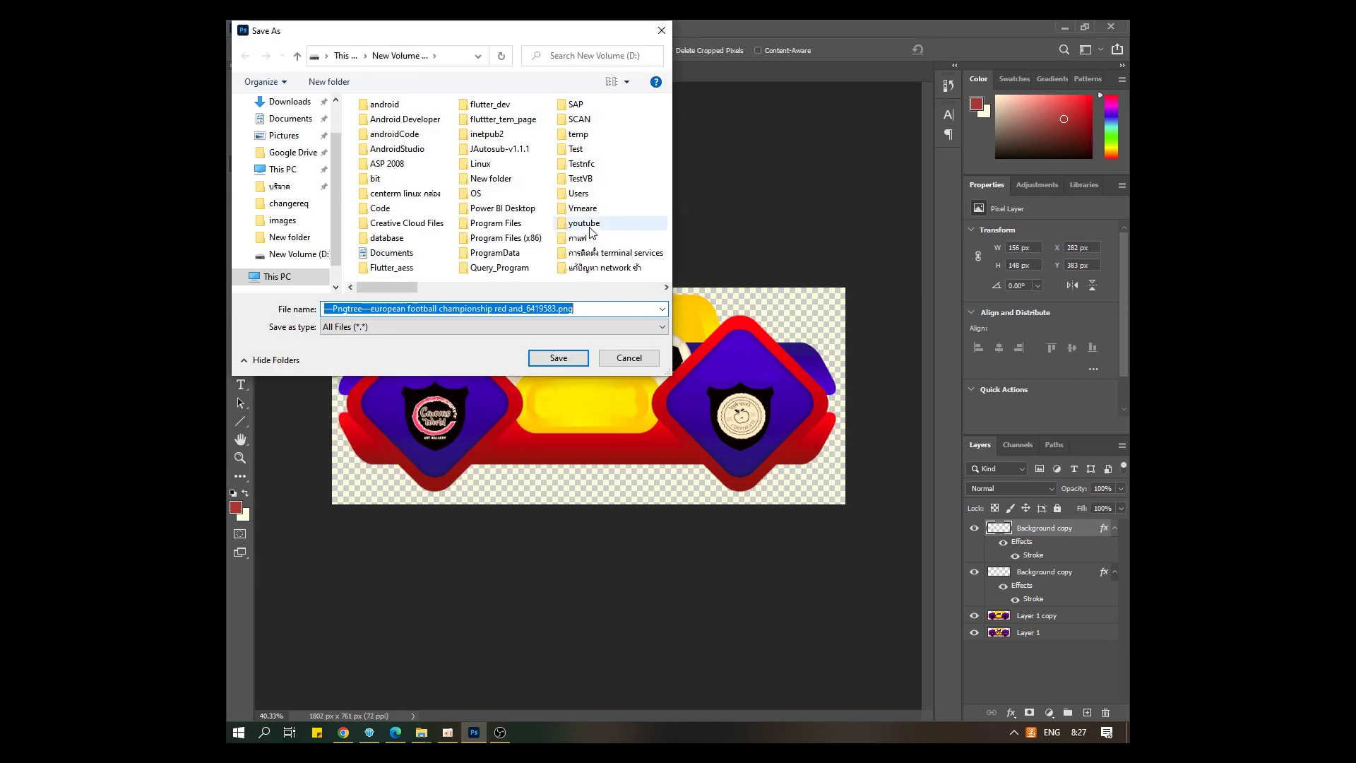
scroll(484, 226, down, 5)
click(484, 223)
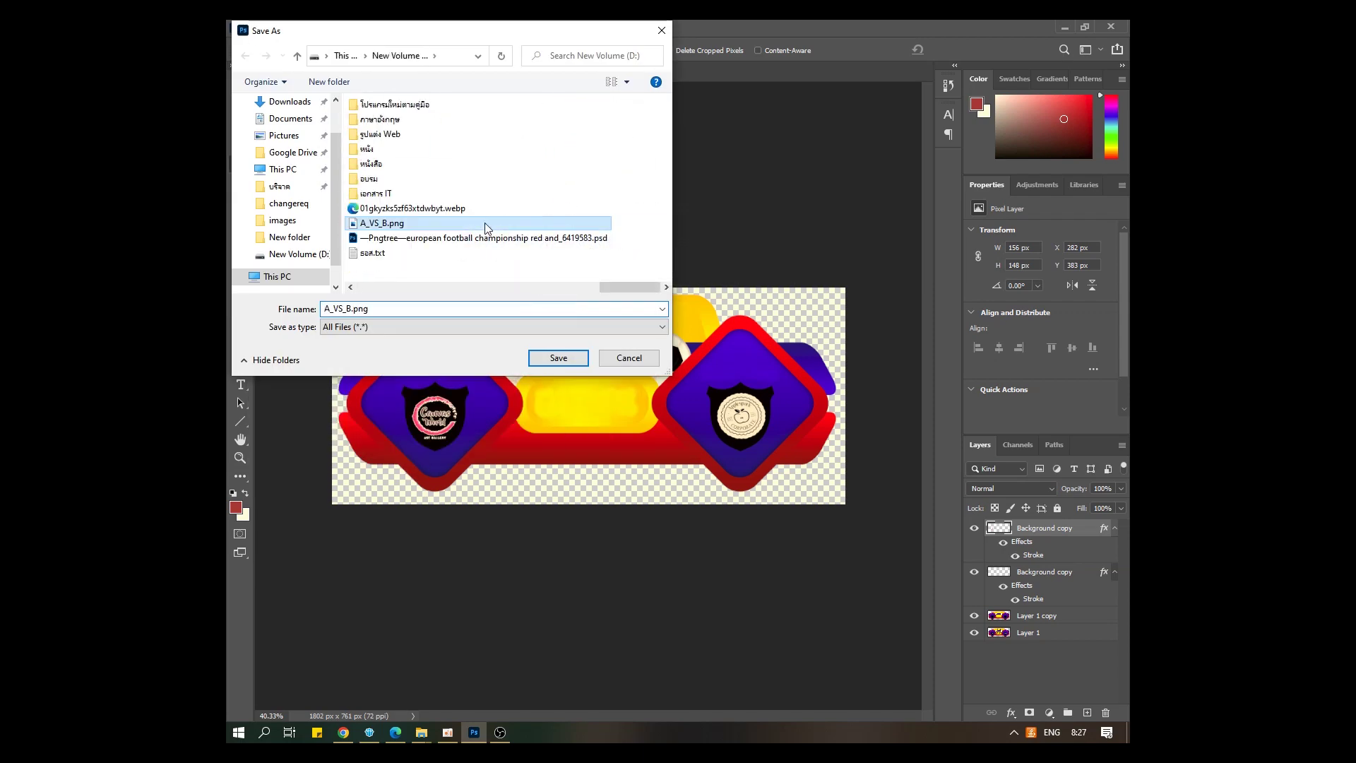
click(558, 358)
click(710, 382)
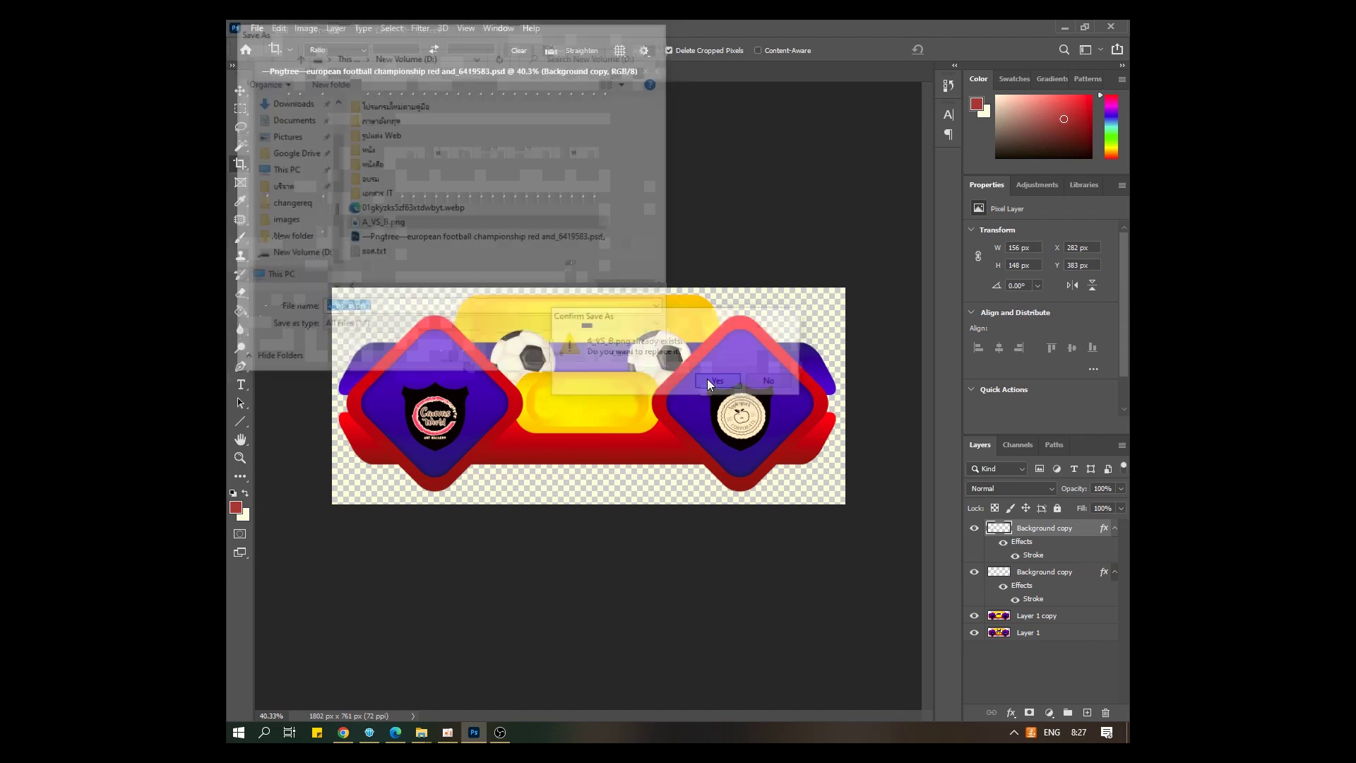
- Switch to OBS and move the bar01 scoreboard to about 34 px below the canvas's top and 18 px from its right edge
click(501, 733)
click(507, 600)
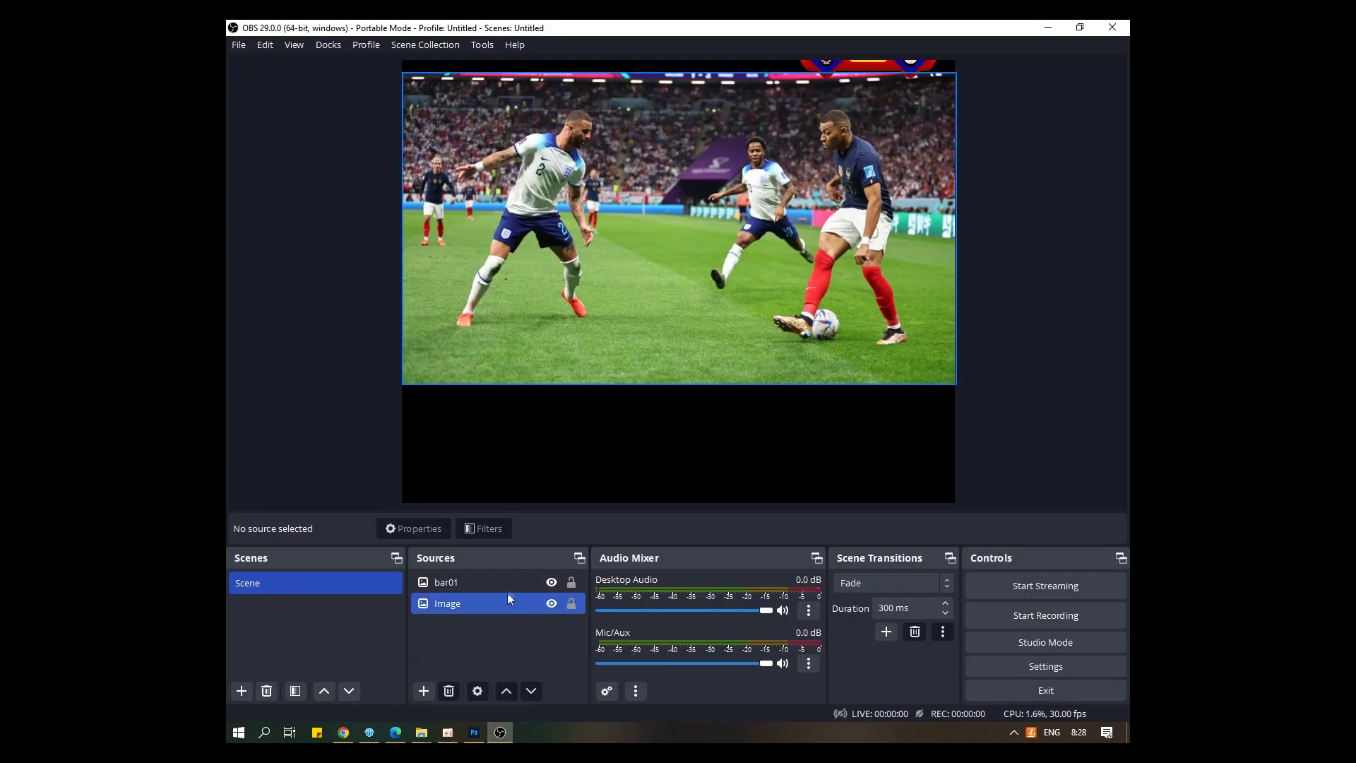
click(497, 582)
click(477, 600)
click(486, 585)
click(565, 459)
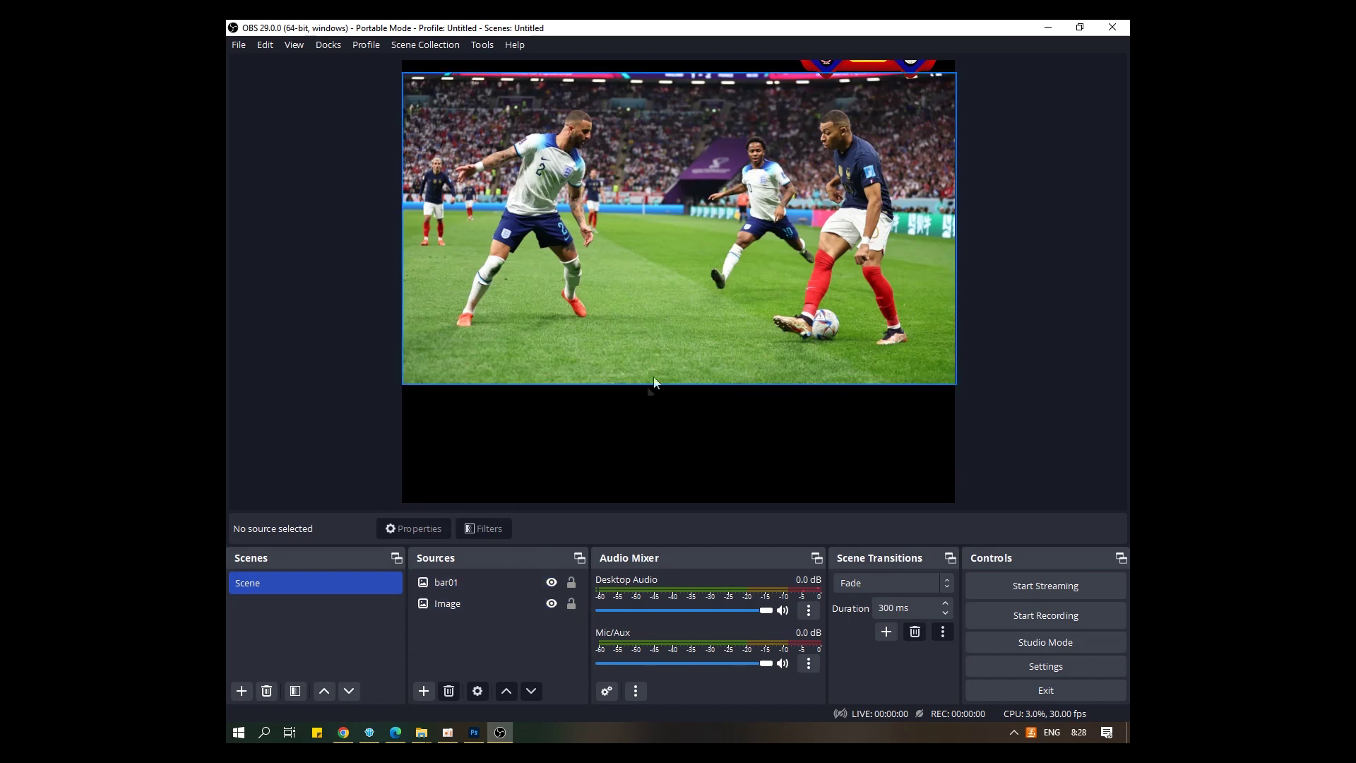
drag(845, 63, 852, 122)
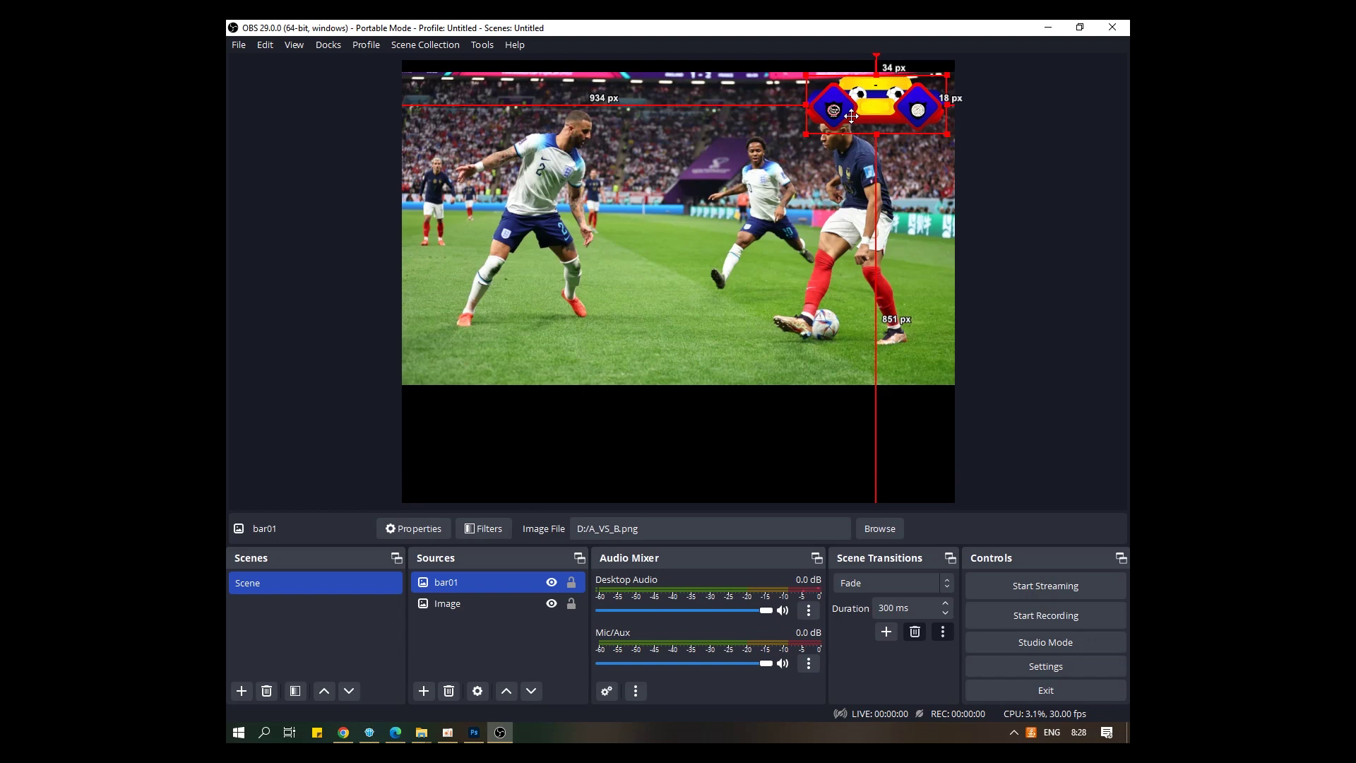
click(1007, 224)
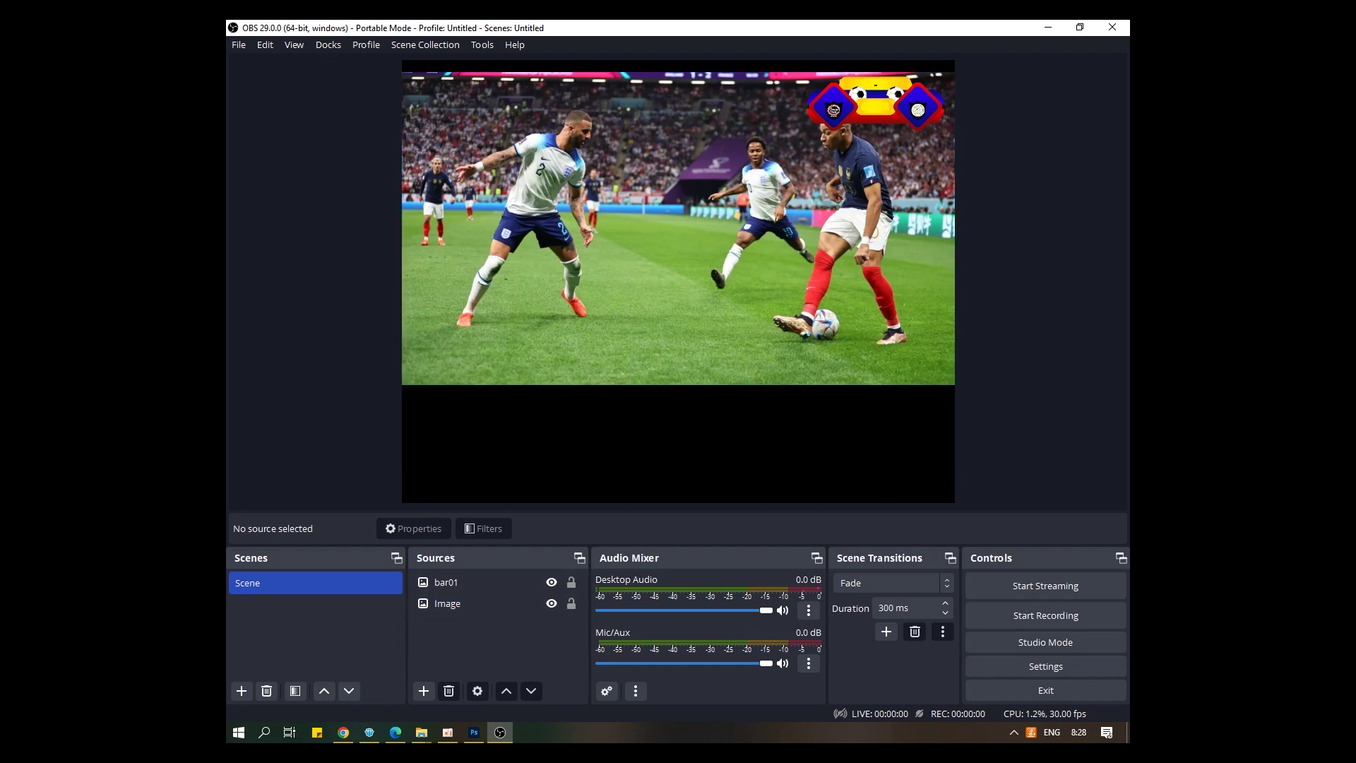
- Launch Score Board Edit 1.4.exe from its folder in Downloads and set its location to the folder path option
click(448, 731)
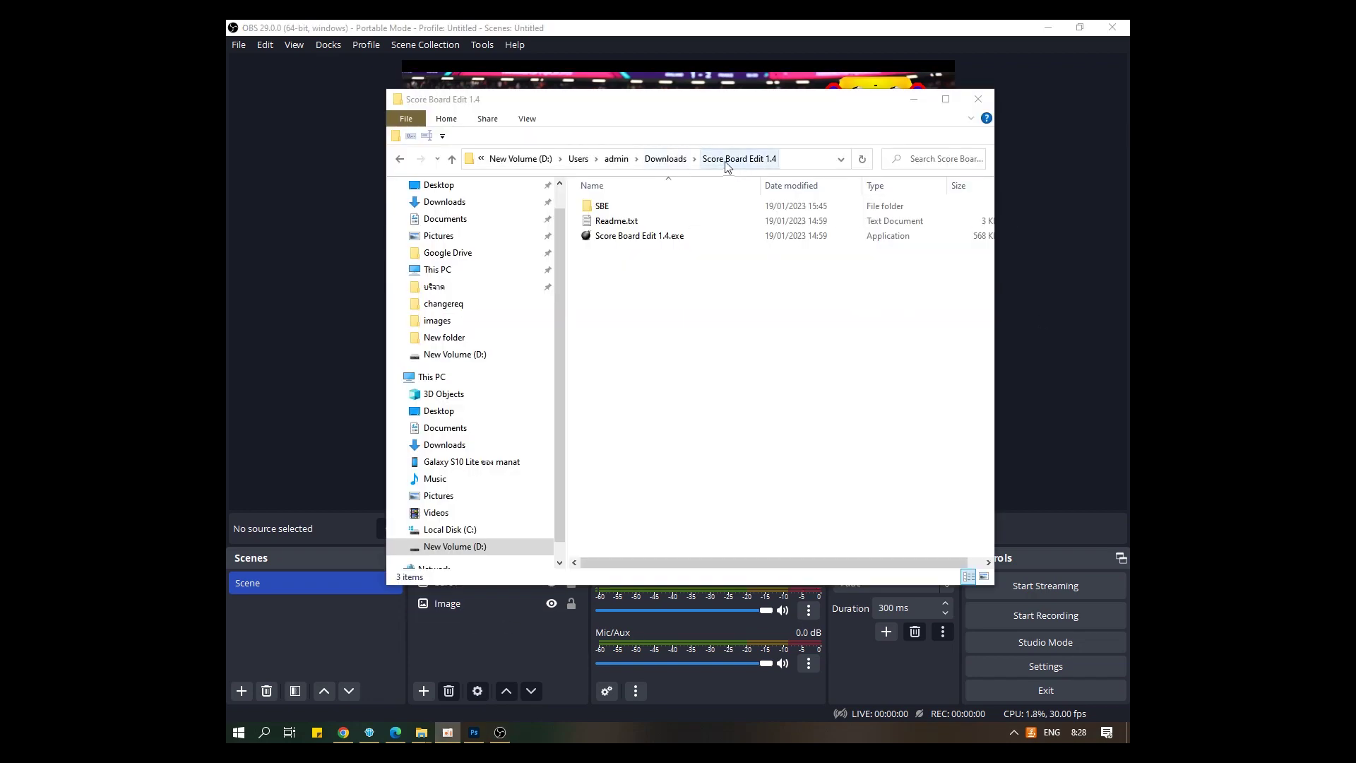
double_click(656, 240)
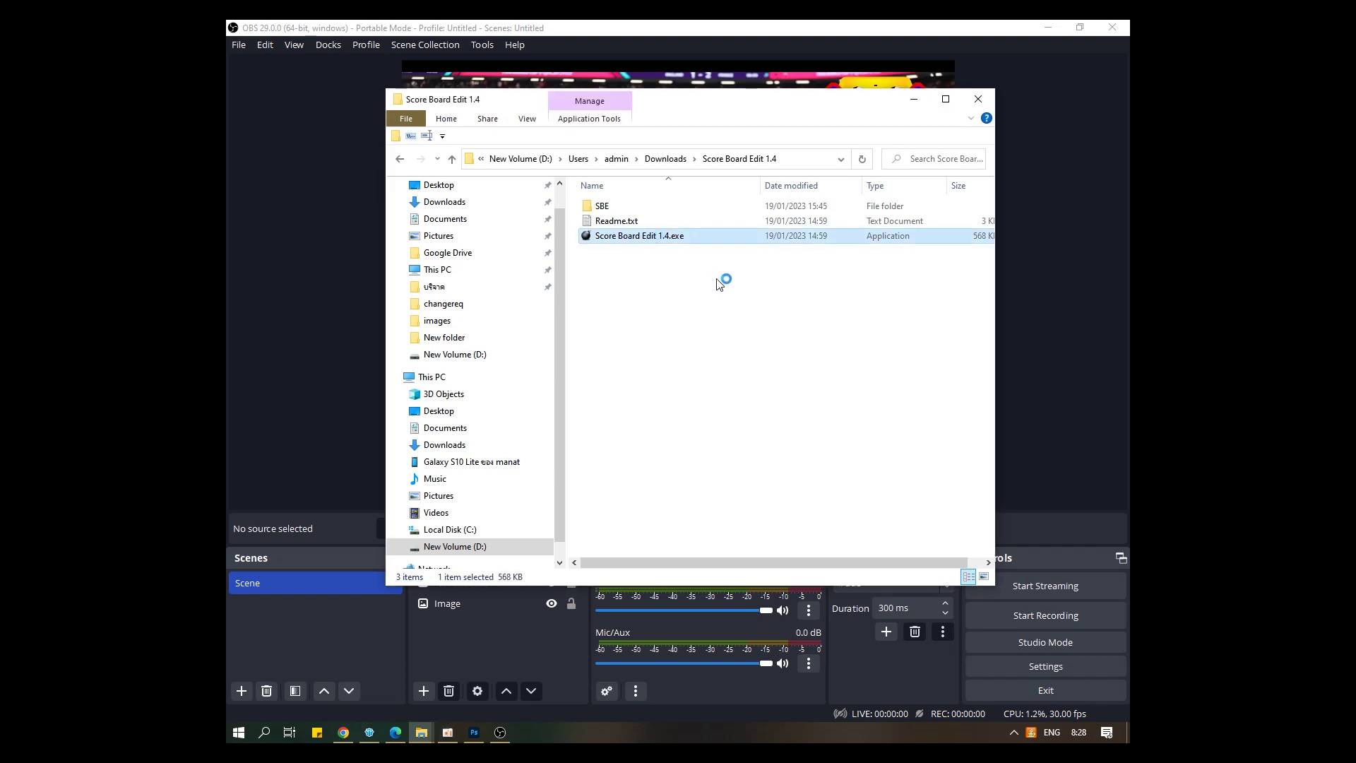
click(428, 255)
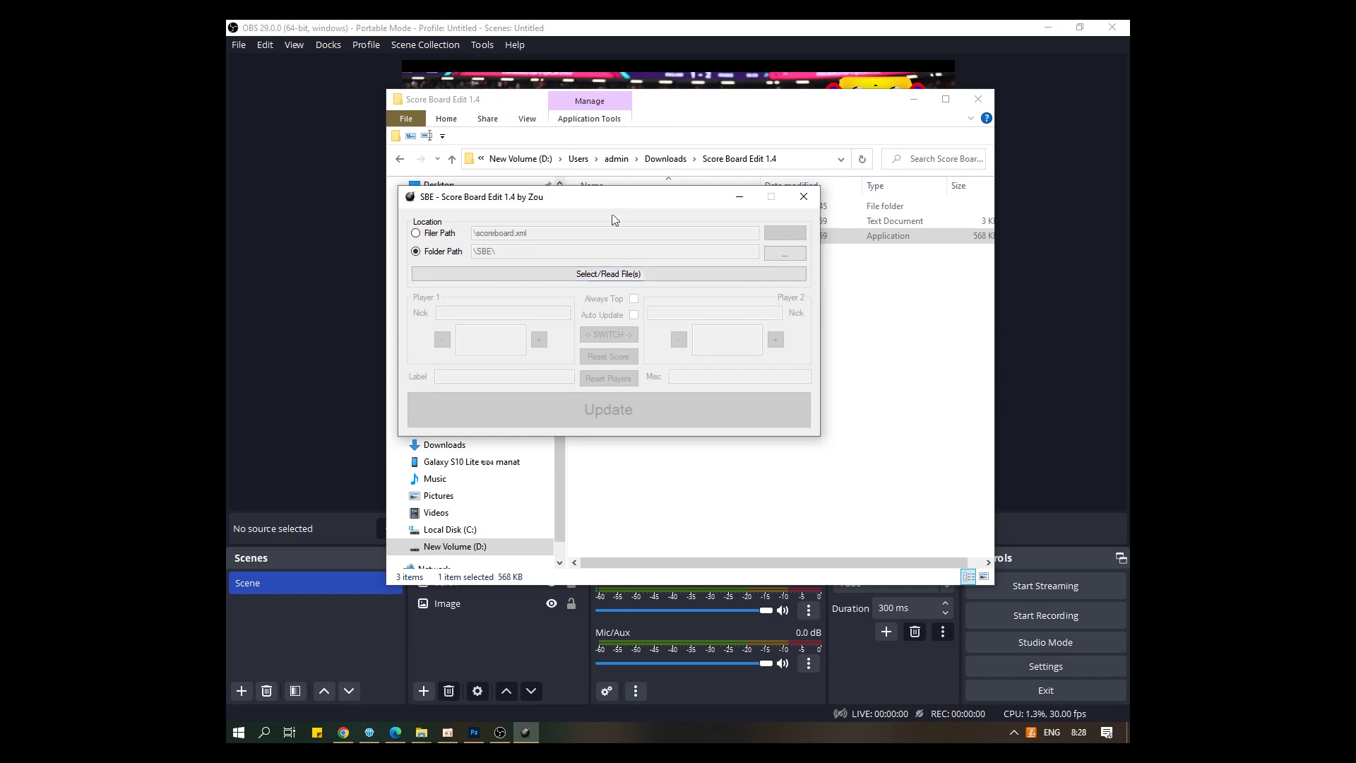
- Read the score files into Score Board Edit from the SBE folder path and update them with the loaded values
drag(626, 208, 691, 266)
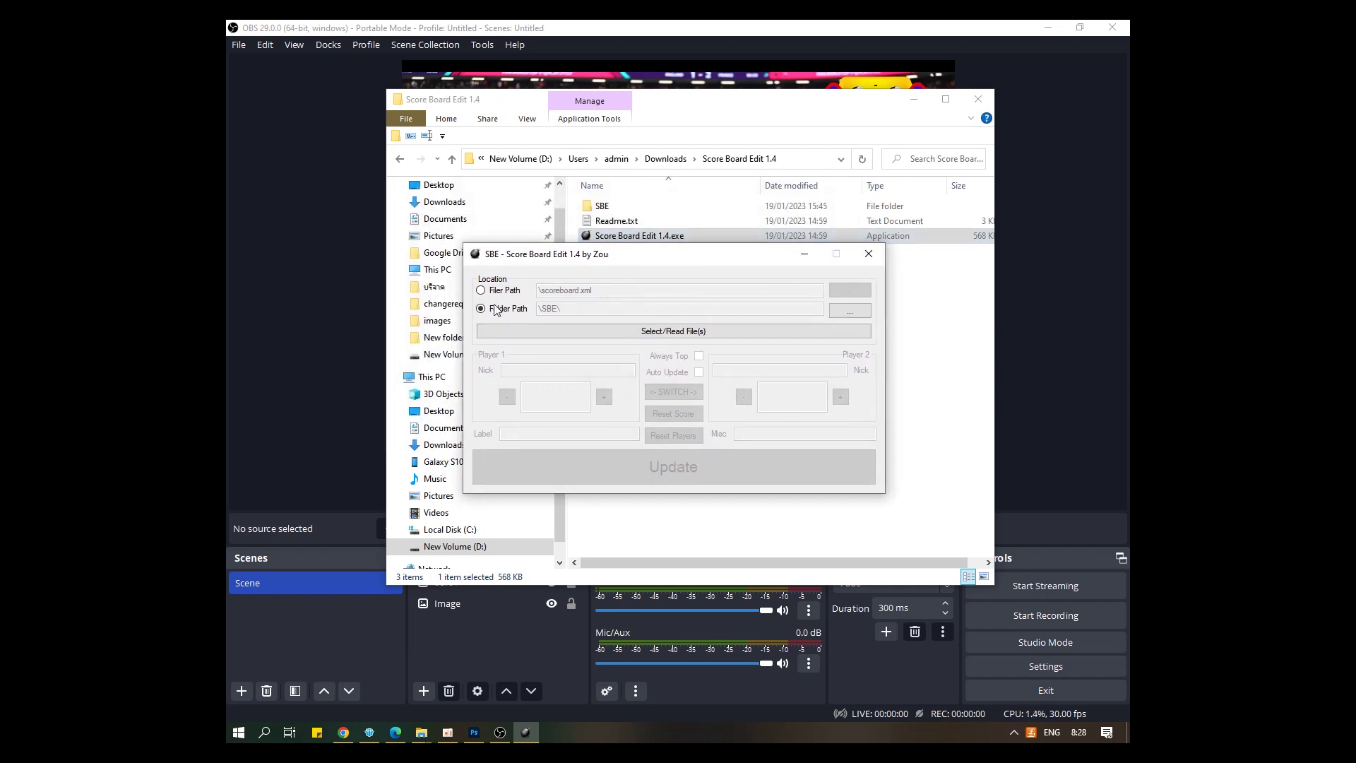
click(657, 331)
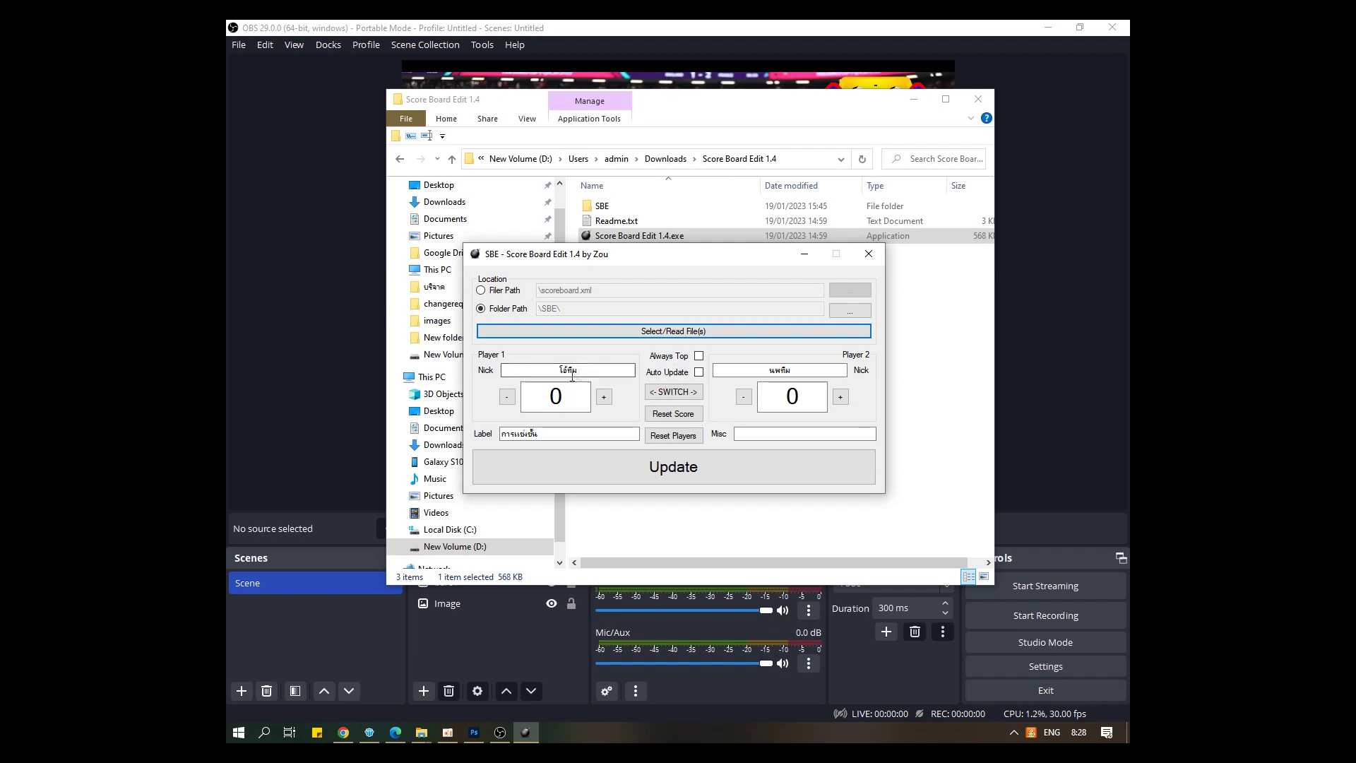
click(665, 472)
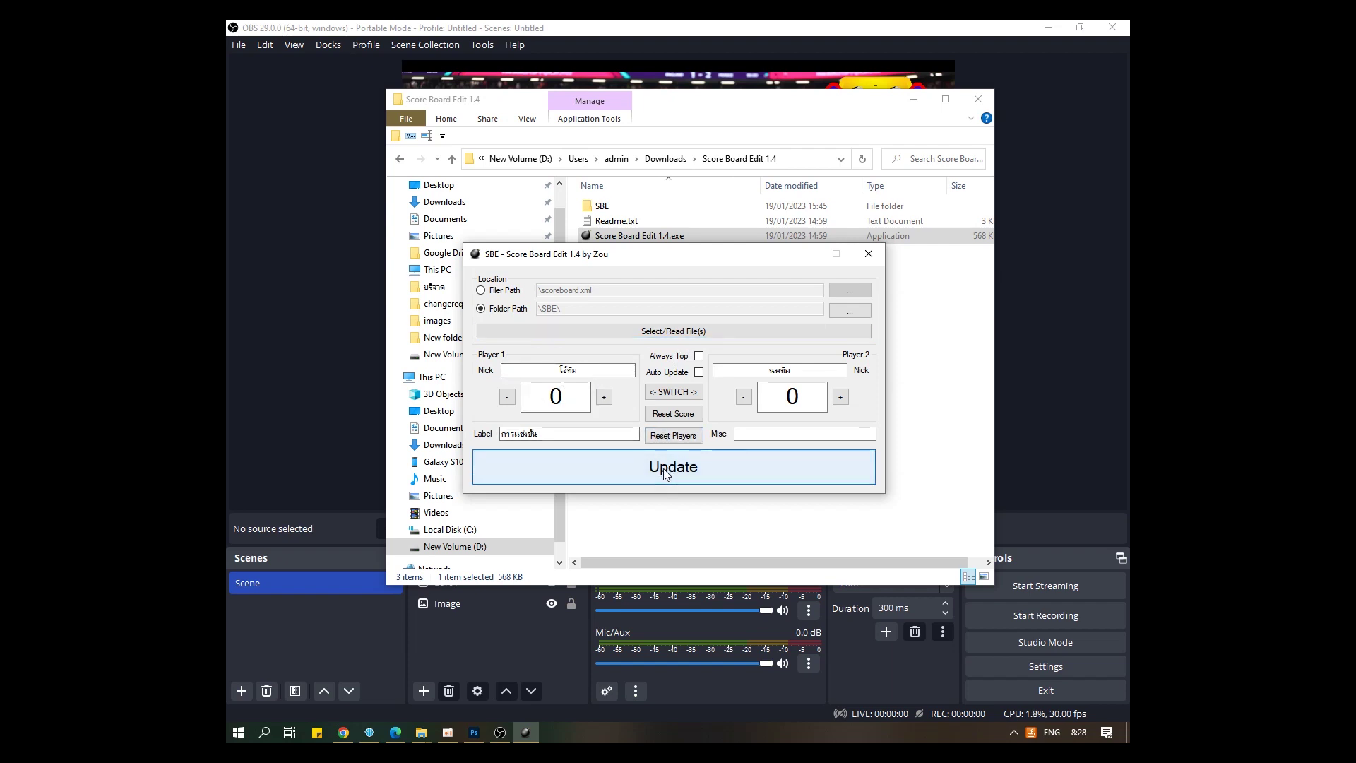
- View the text files inside the SBE folder, then minimize the folder window and Score Board Edit to uncover OBS
double_click(599, 207)
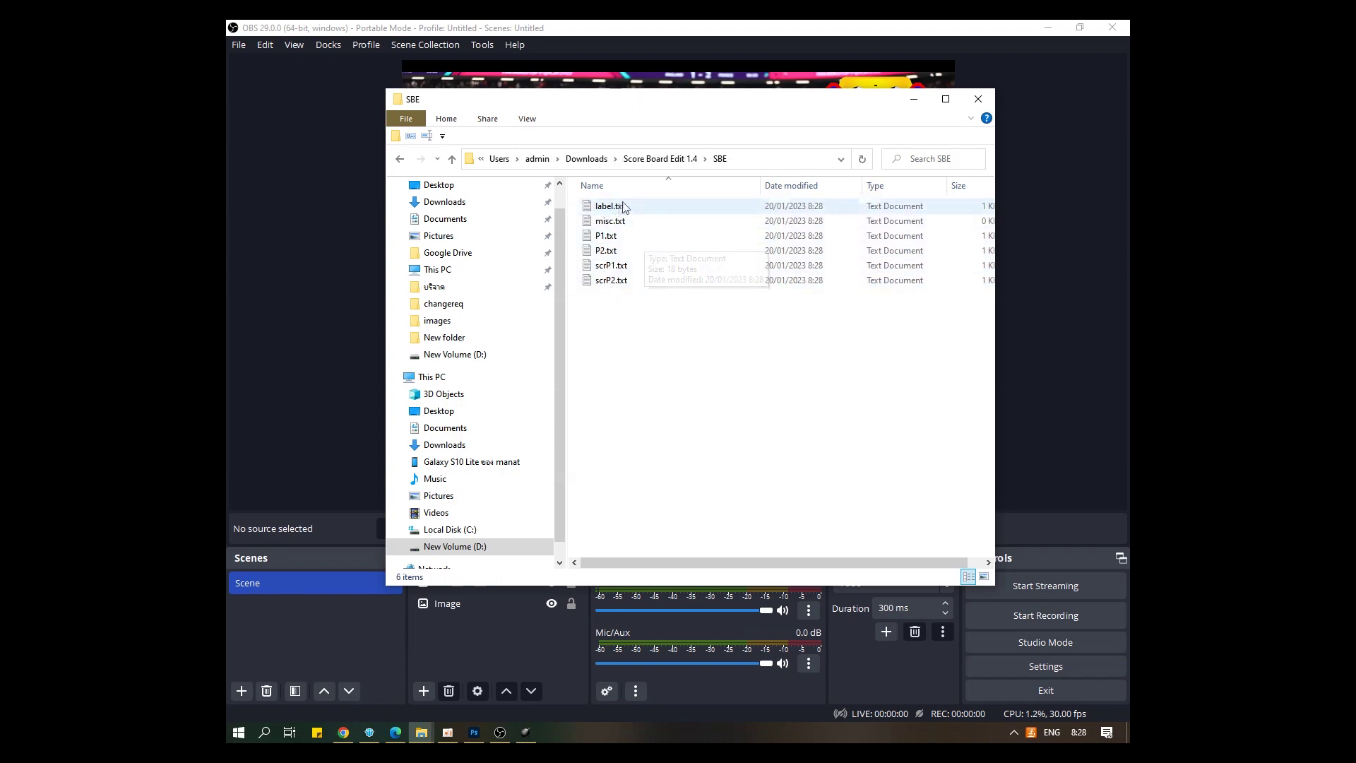
click(914, 100)
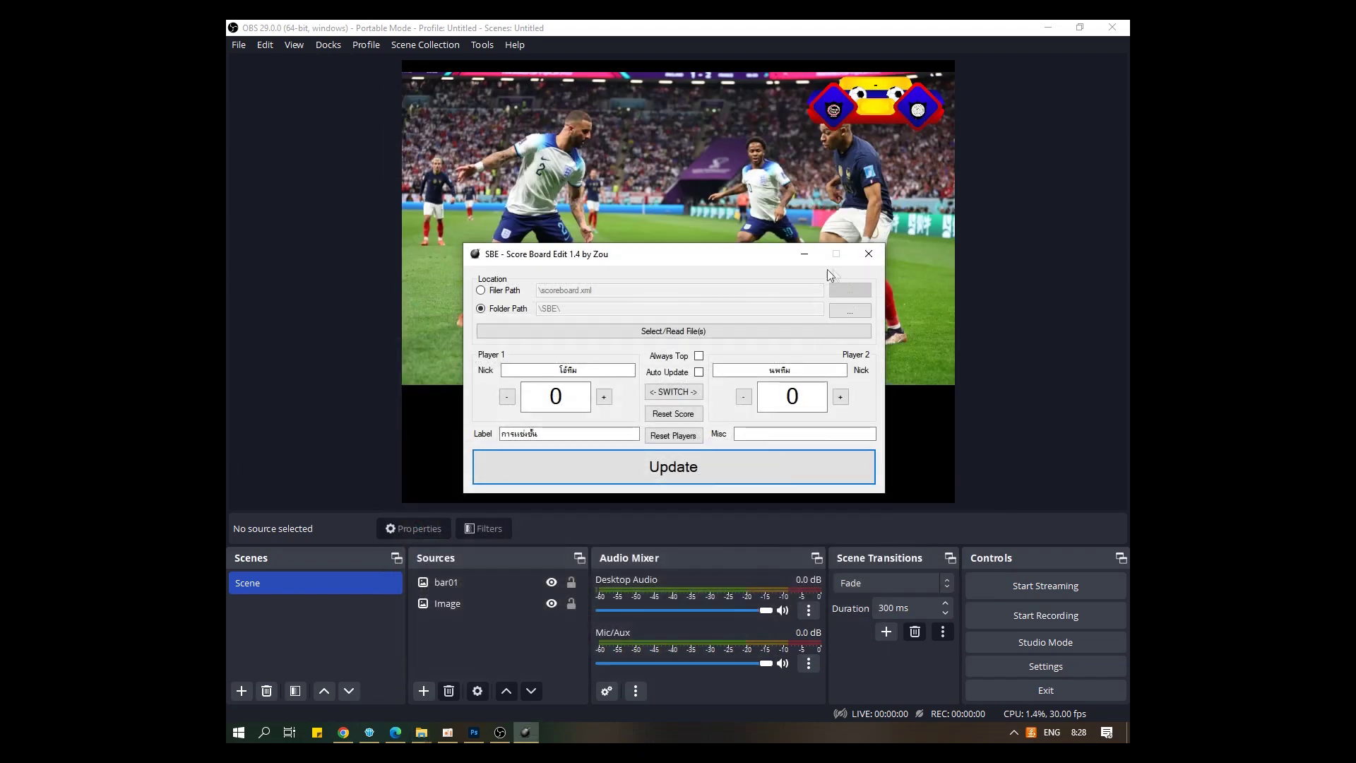
drag(777, 256, 786, 392)
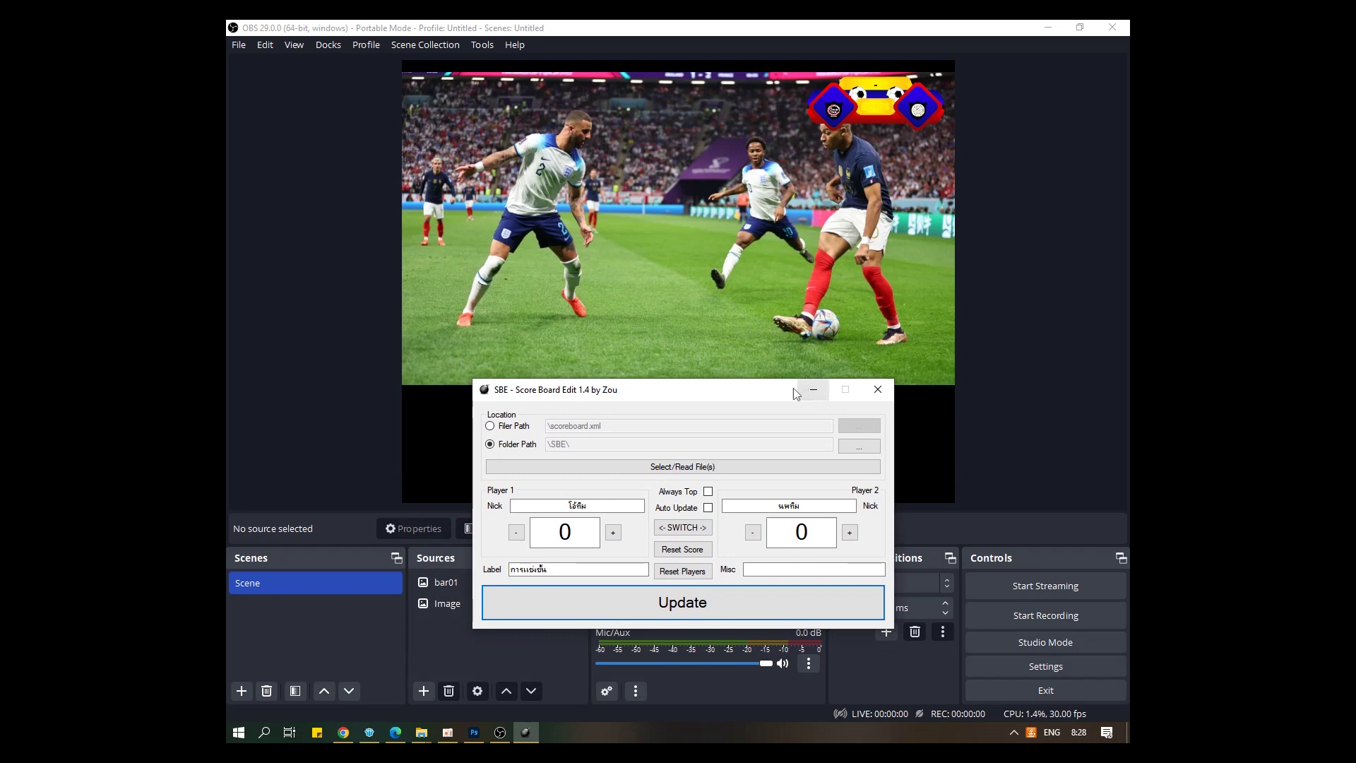
click(814, 396)
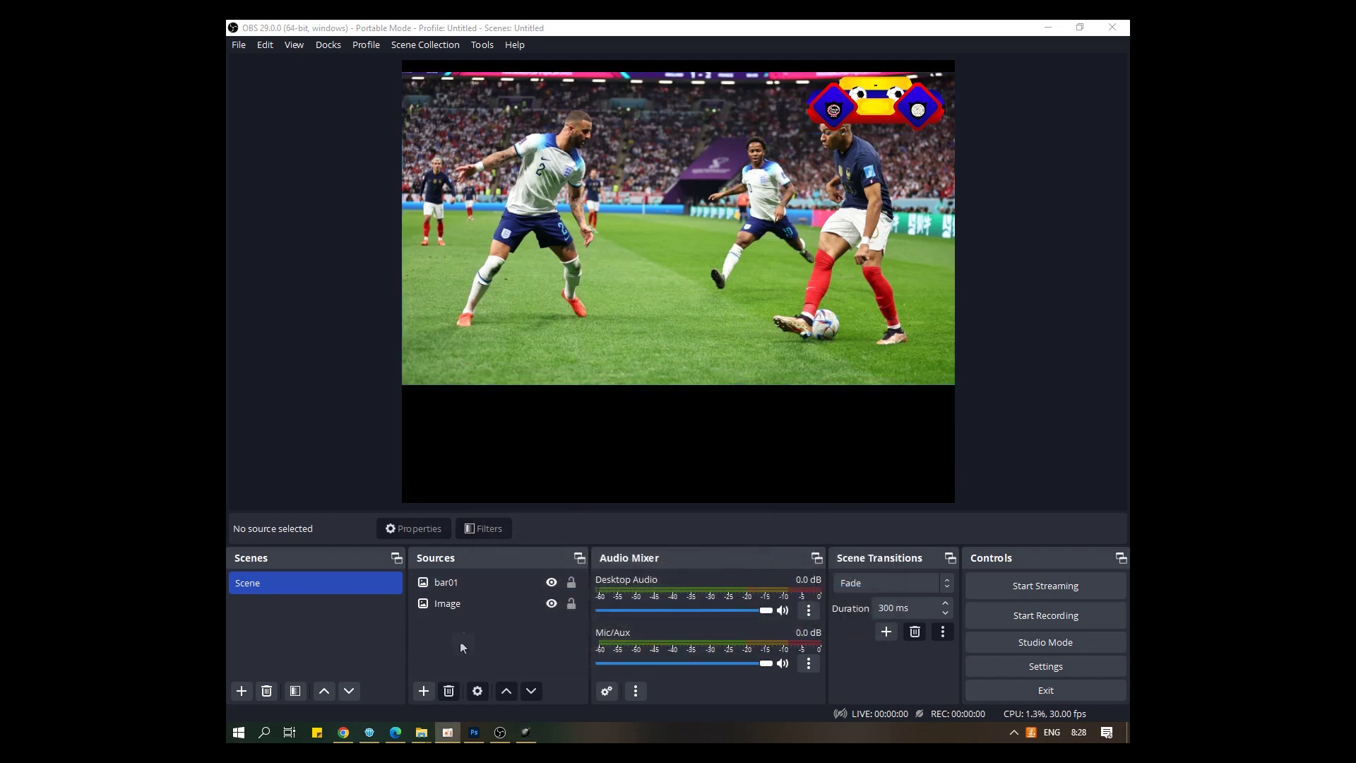
- Create a new Text (GDI+) source named P1 in the scene
click(424, 691)
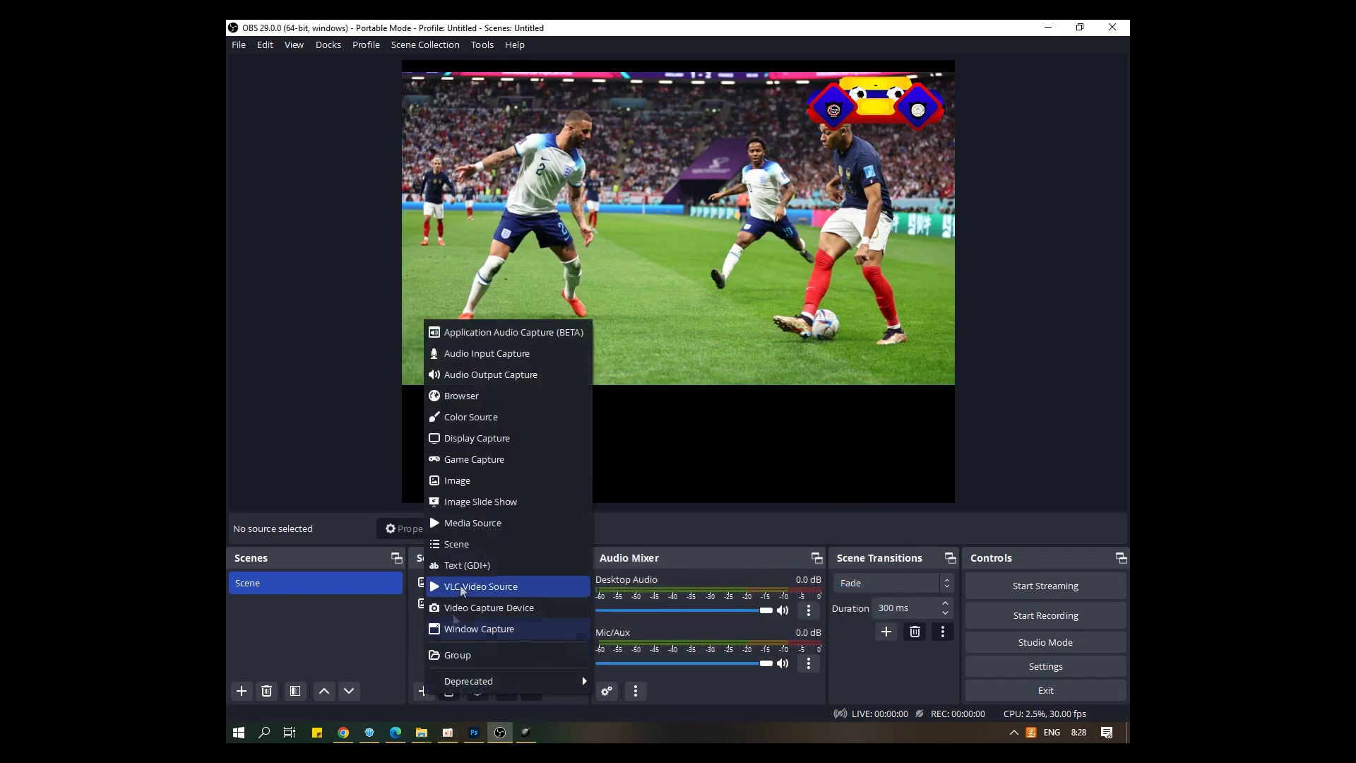
click(473, 565)
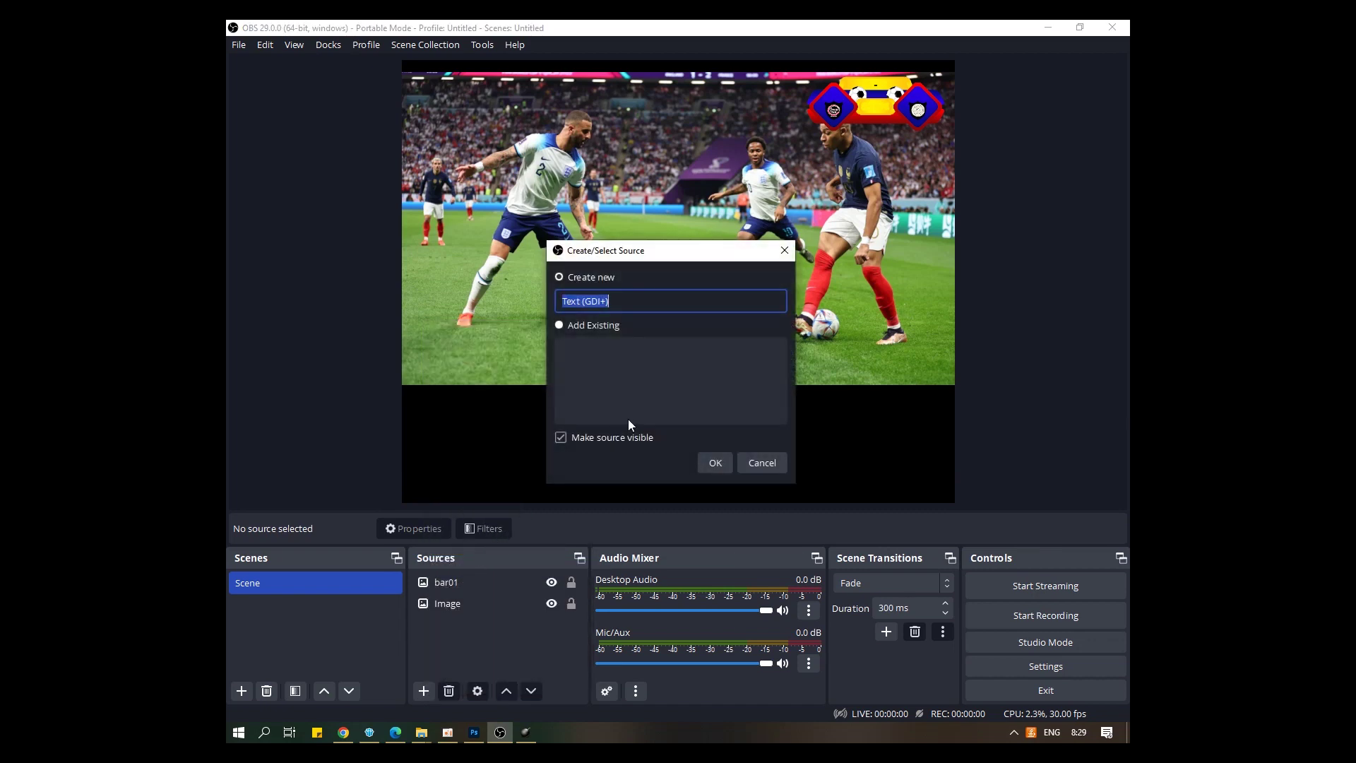
text(P1)
click(702, 459)
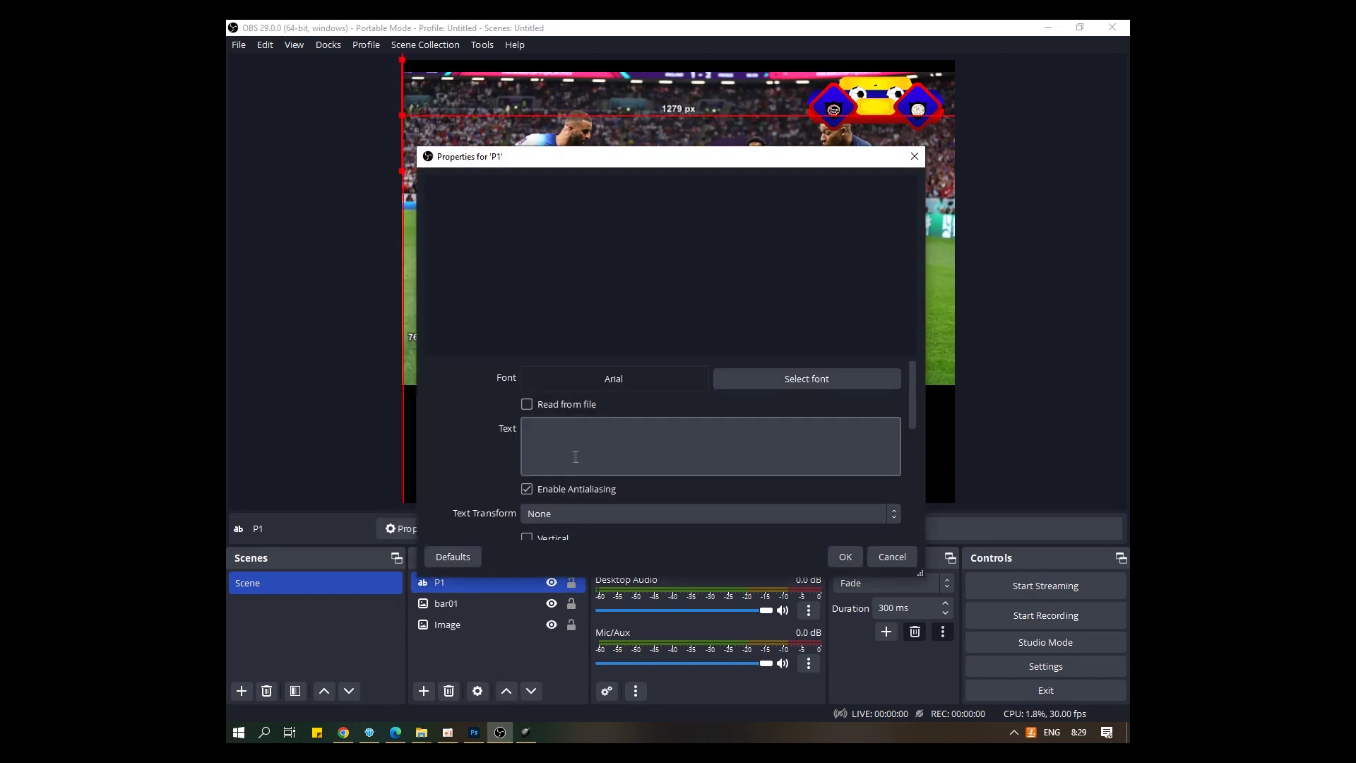
- Set the P1 source to read its text from P1.txt in Downloads/Score Board Edit 1.4/SBE
click(527, 404)
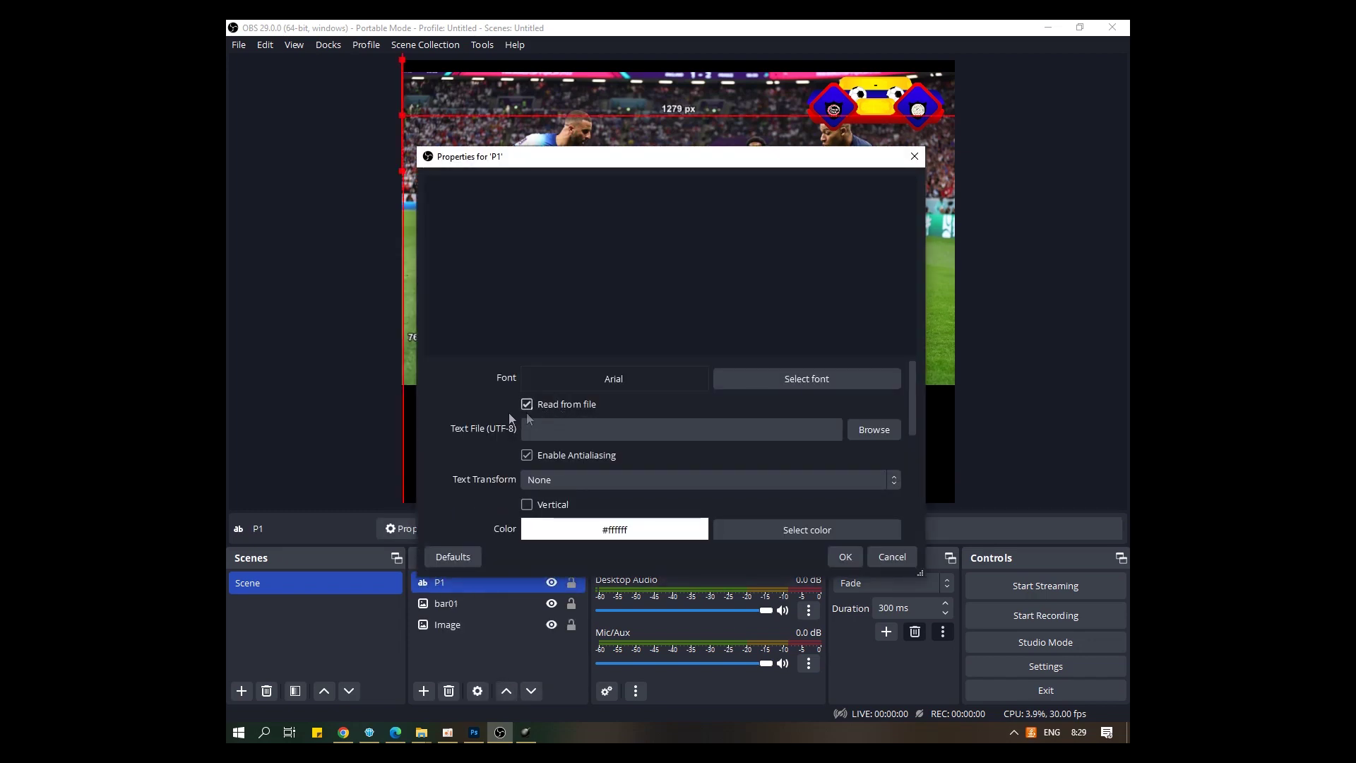
click(875, 431)
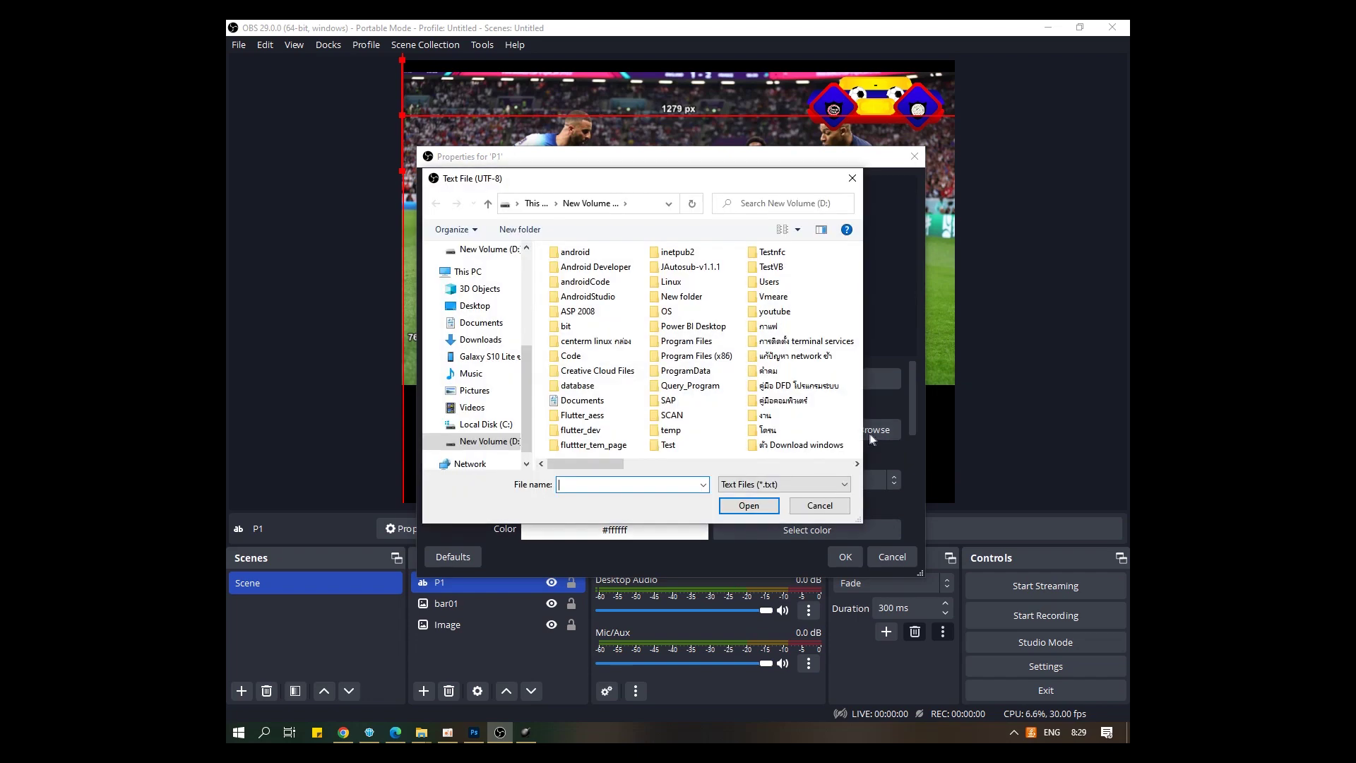
click(489, 344)
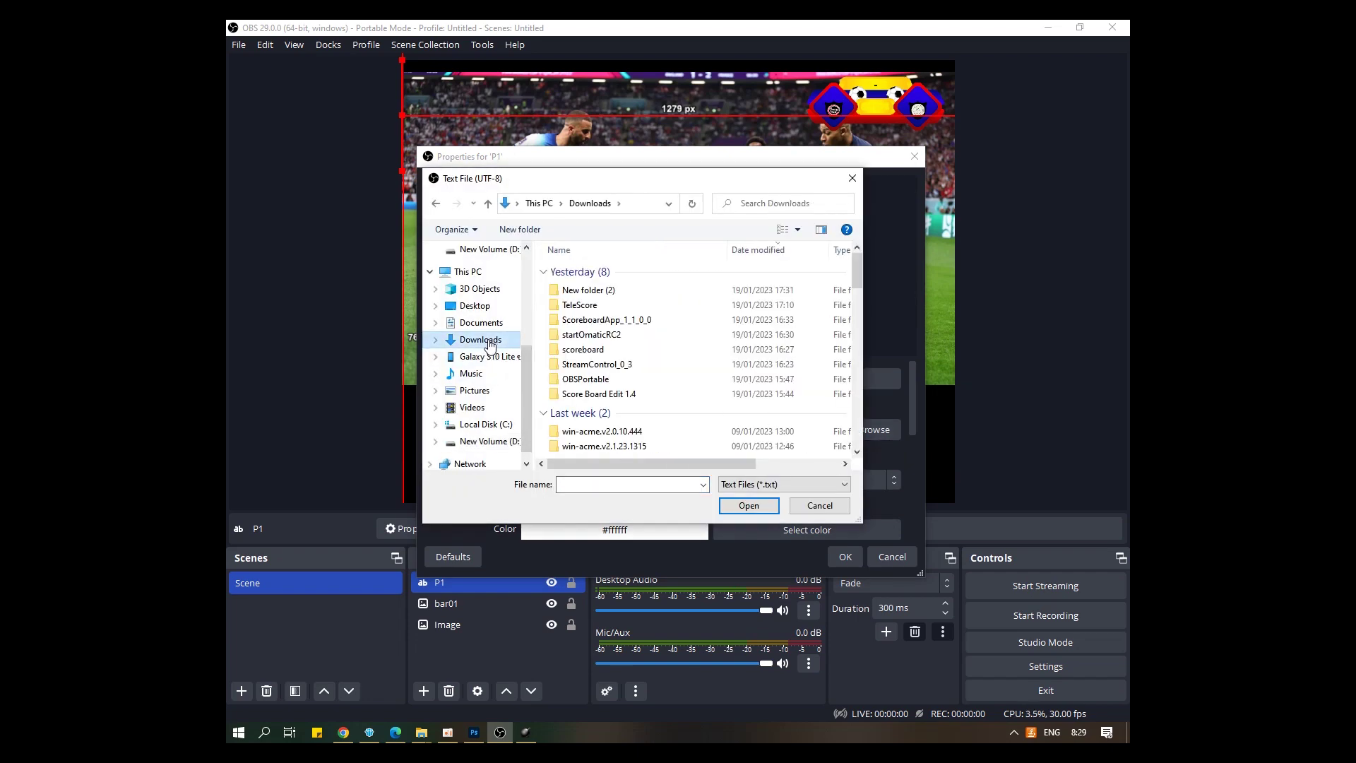
double_click(588, 395)
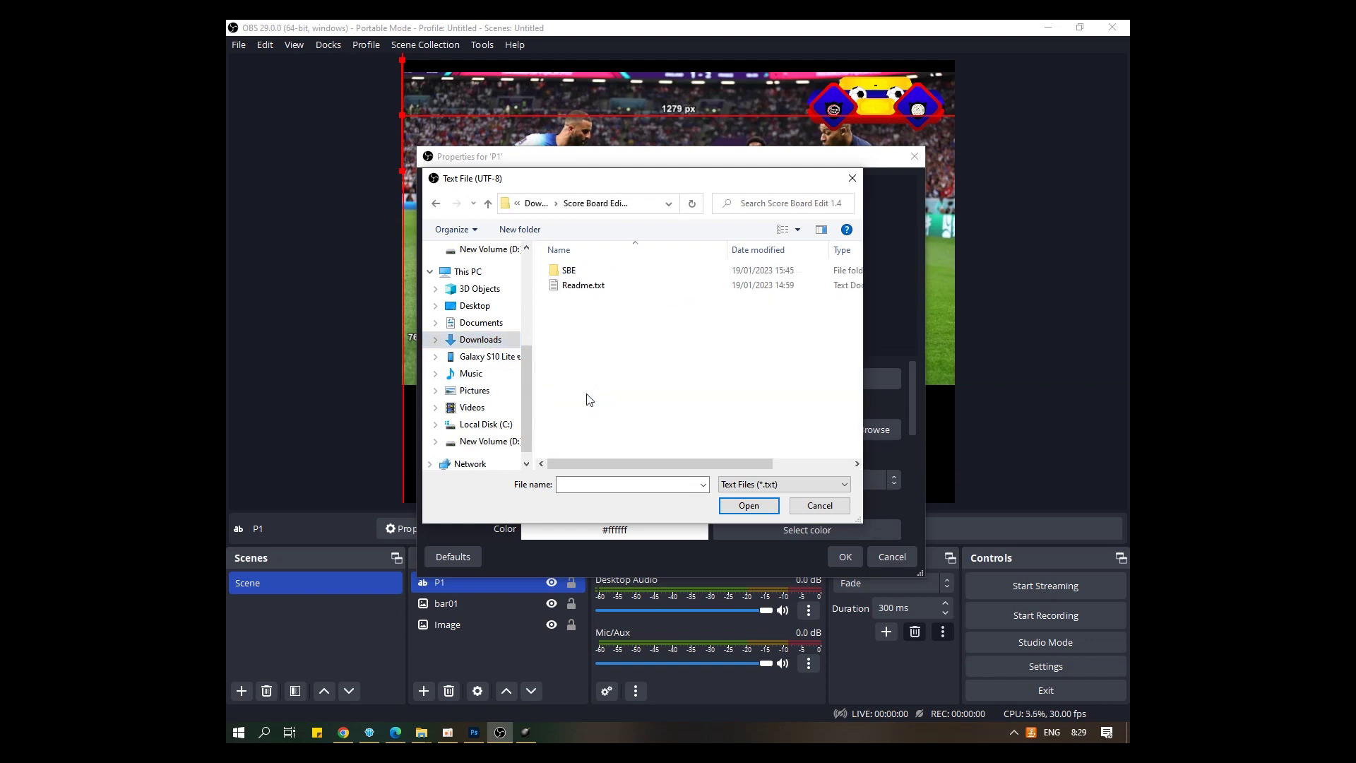
double_click(565, 271)
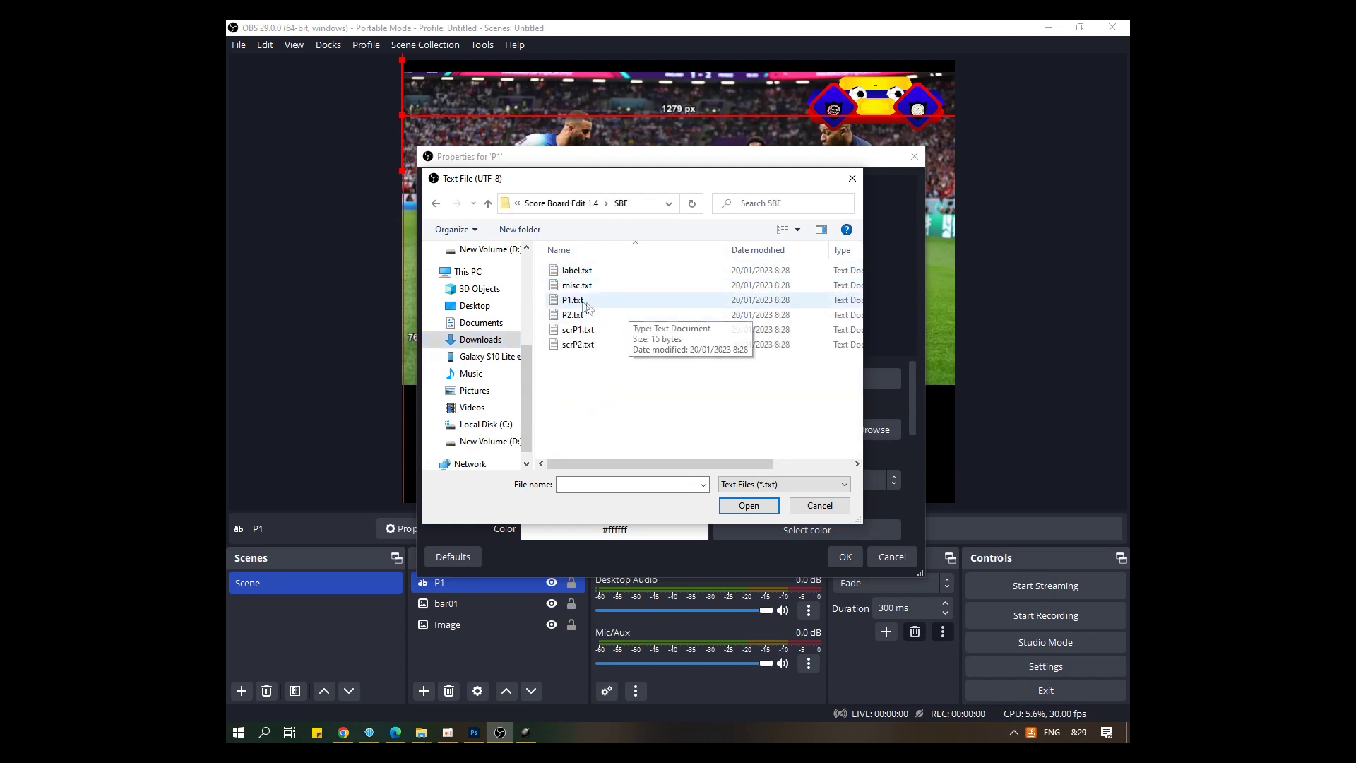
double_click(581, 303)
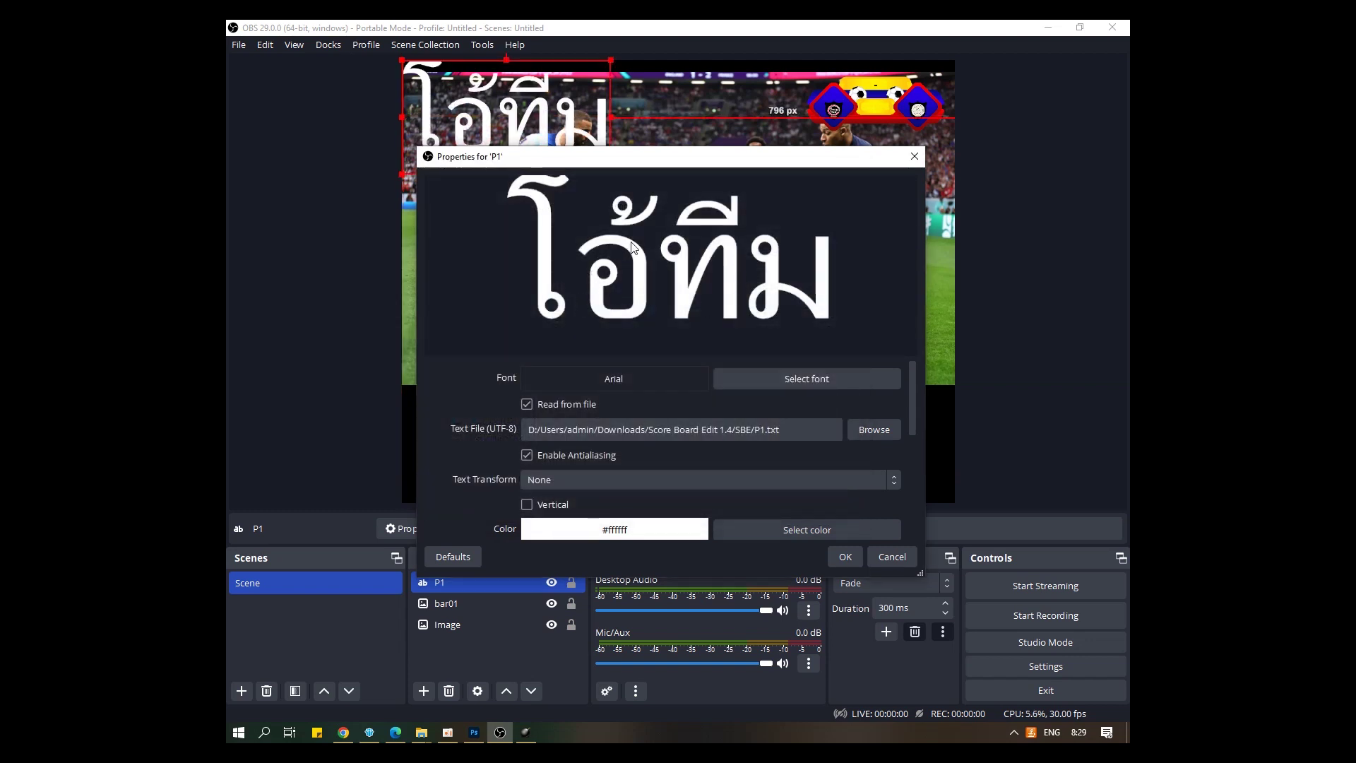
- Switch to Photoshop, toggle Layer 1's visibility to check the scoreboard artwork, and return to OBS
click(473, 734)
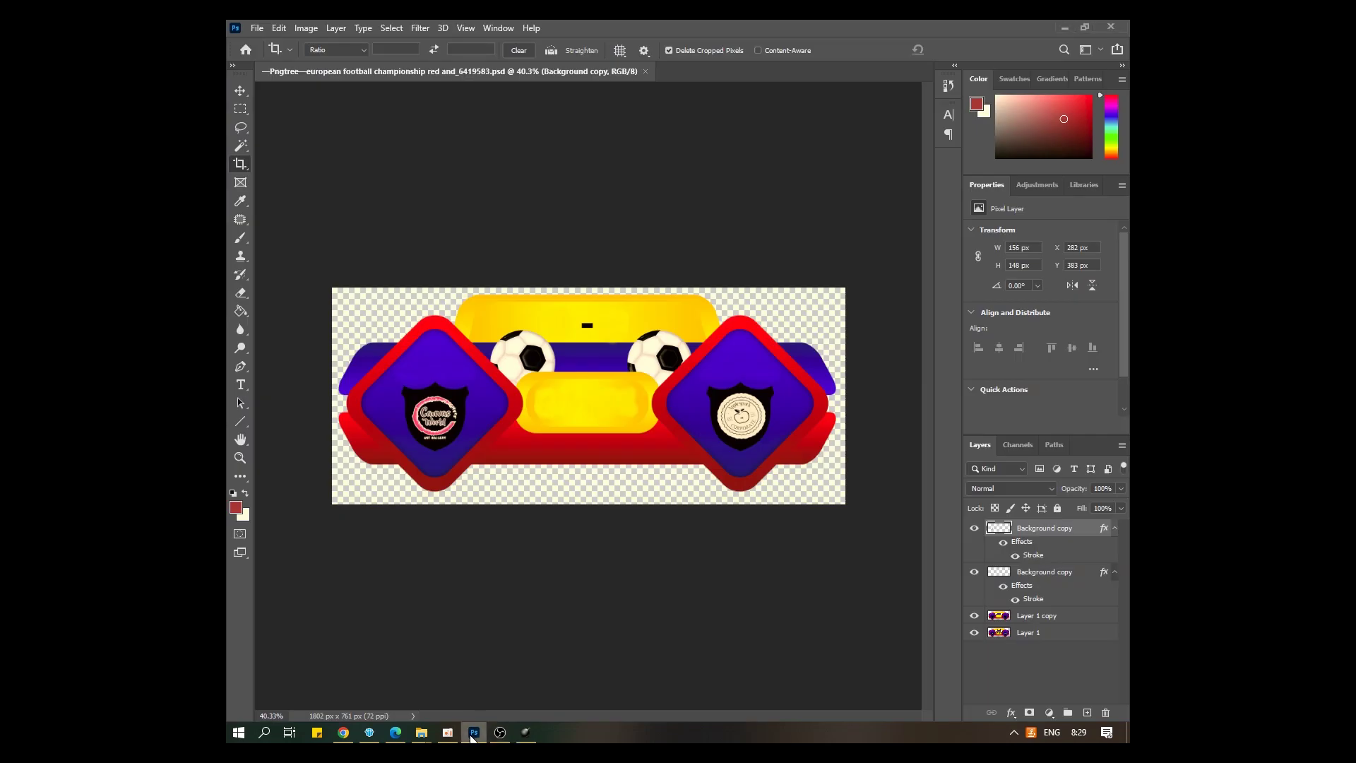
click(974, 633)
click(975, 633)
click(975, 633)
click(1063, 27)
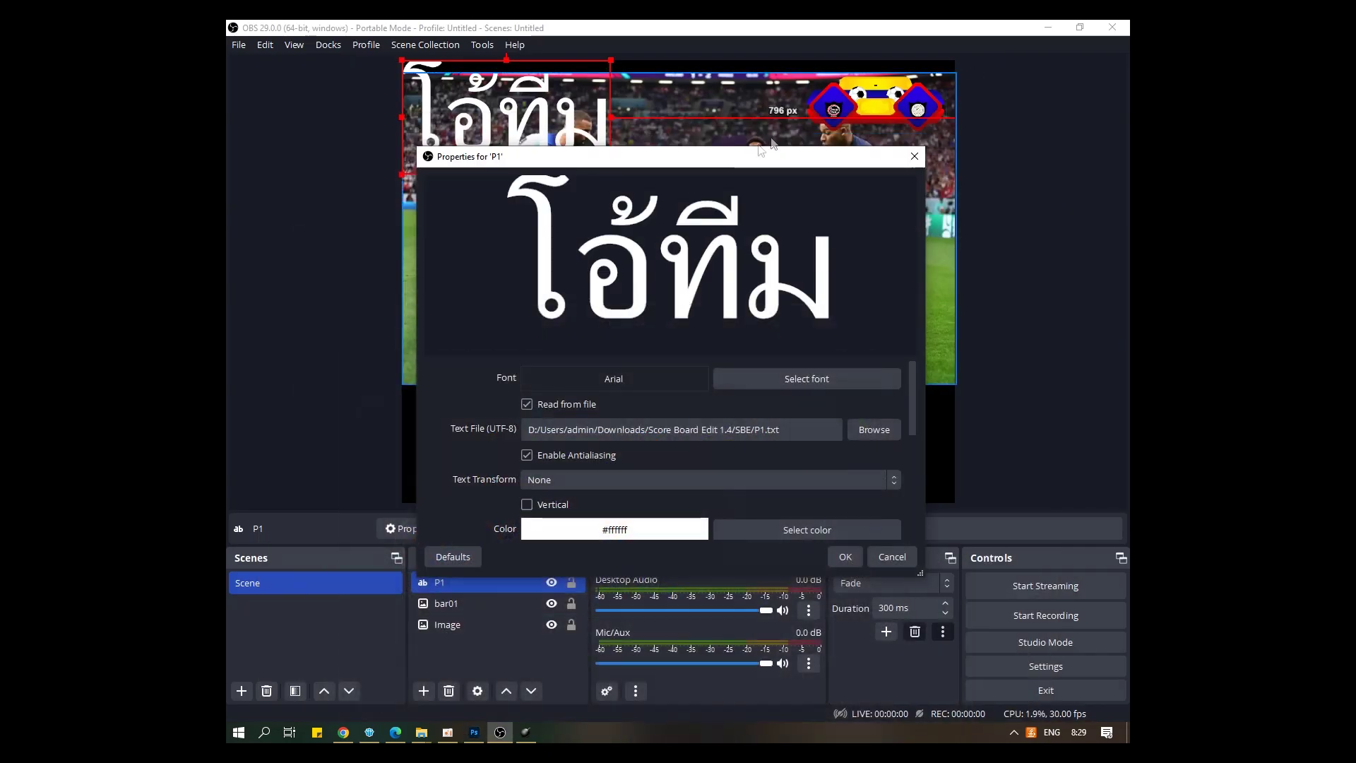
- Set the P1 text color to black (#000000)
click(767, 529)
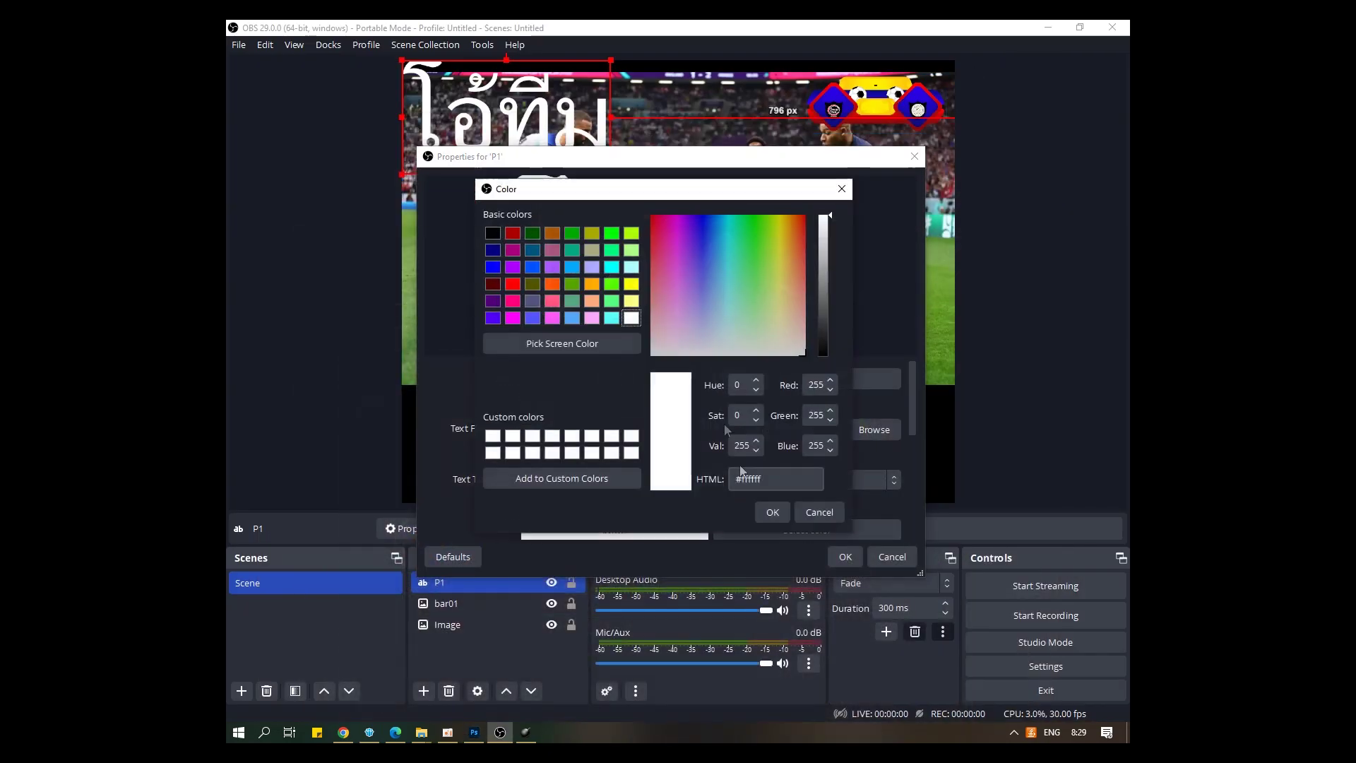
click(494, 235)
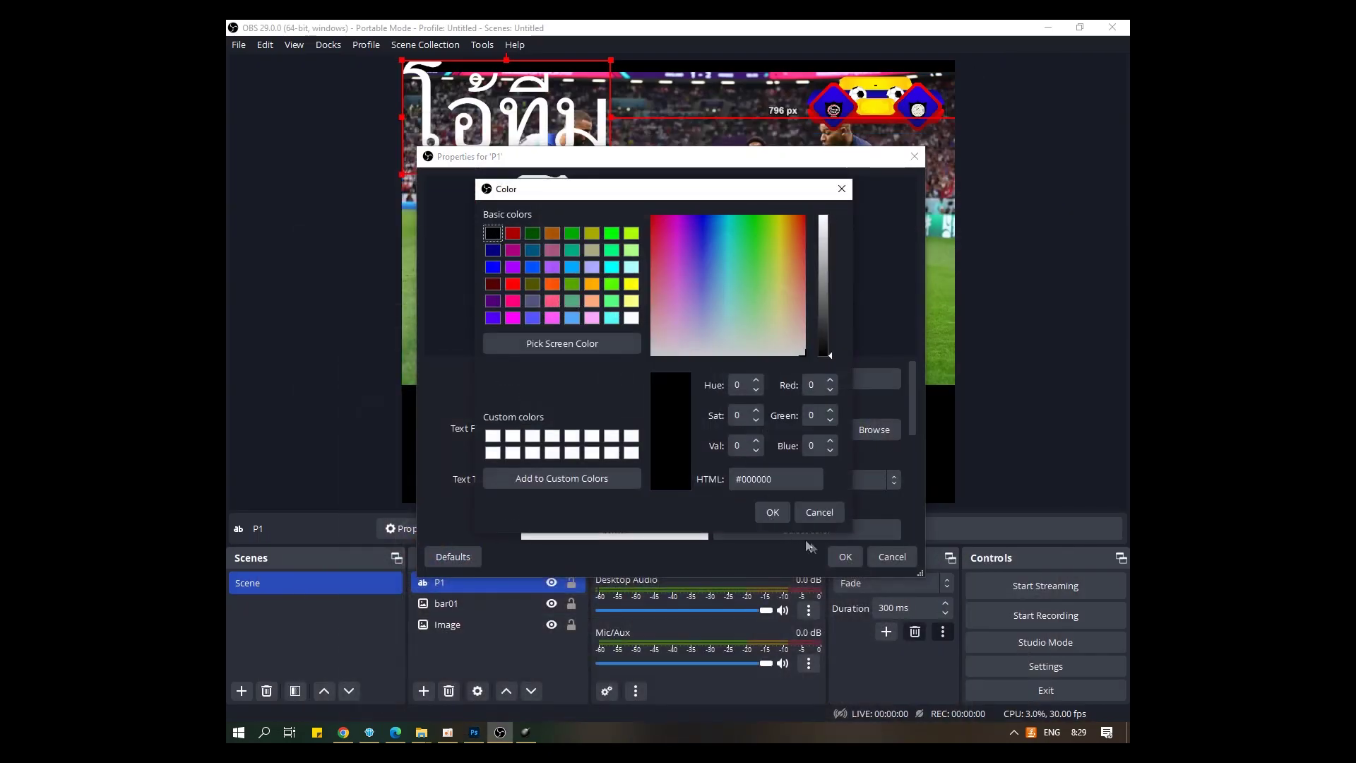
click(779, 515)
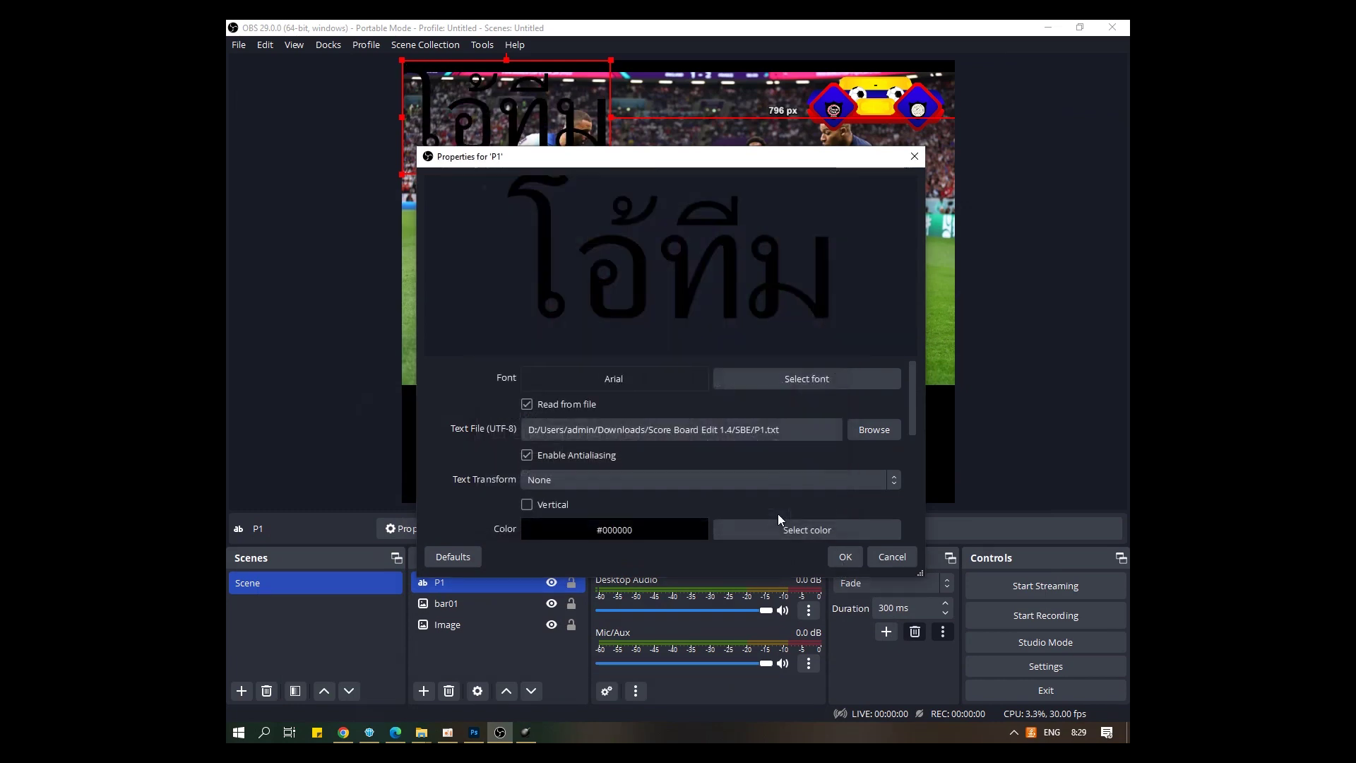
- Accept the P1 properties, then shrink the text and place it about 191 px below the canvas's top and 280 px from its right edge
click(838, 557)
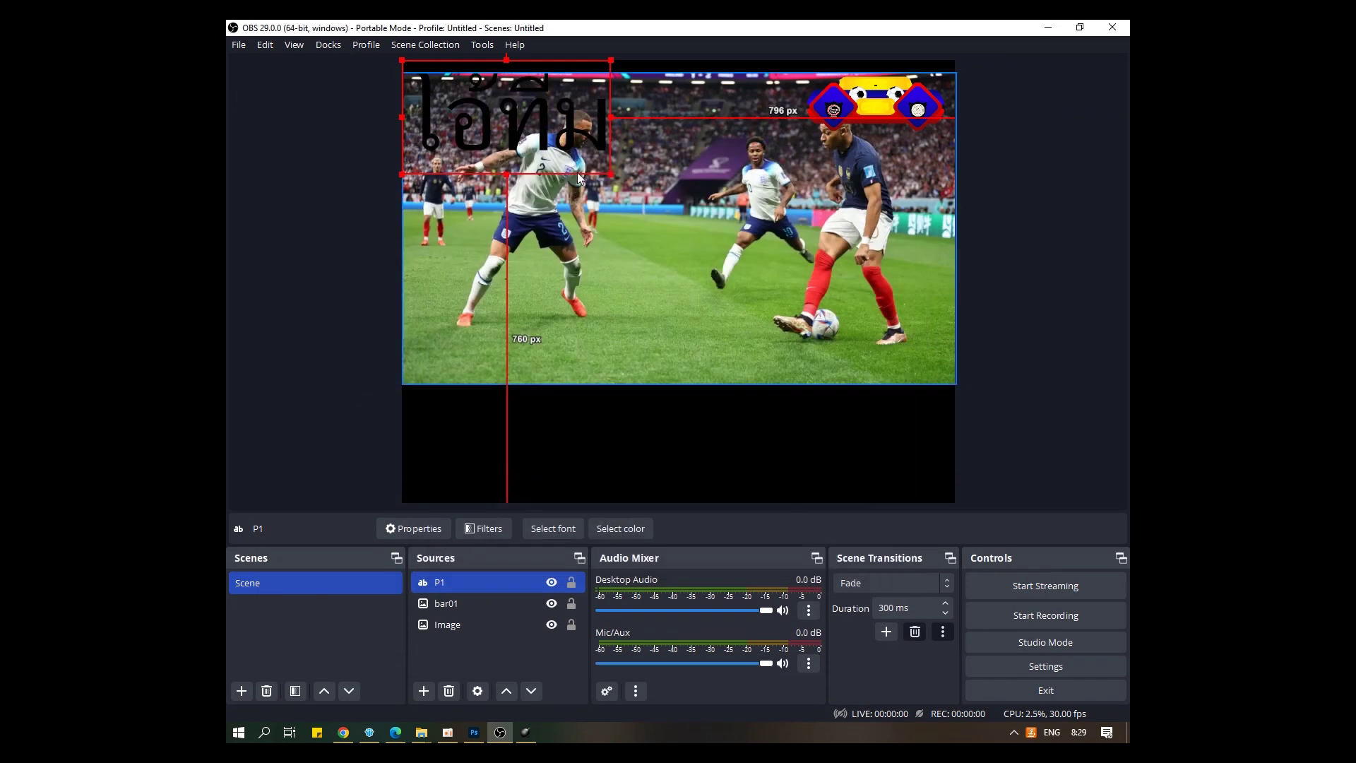
drag(609, 177, 809, 155)
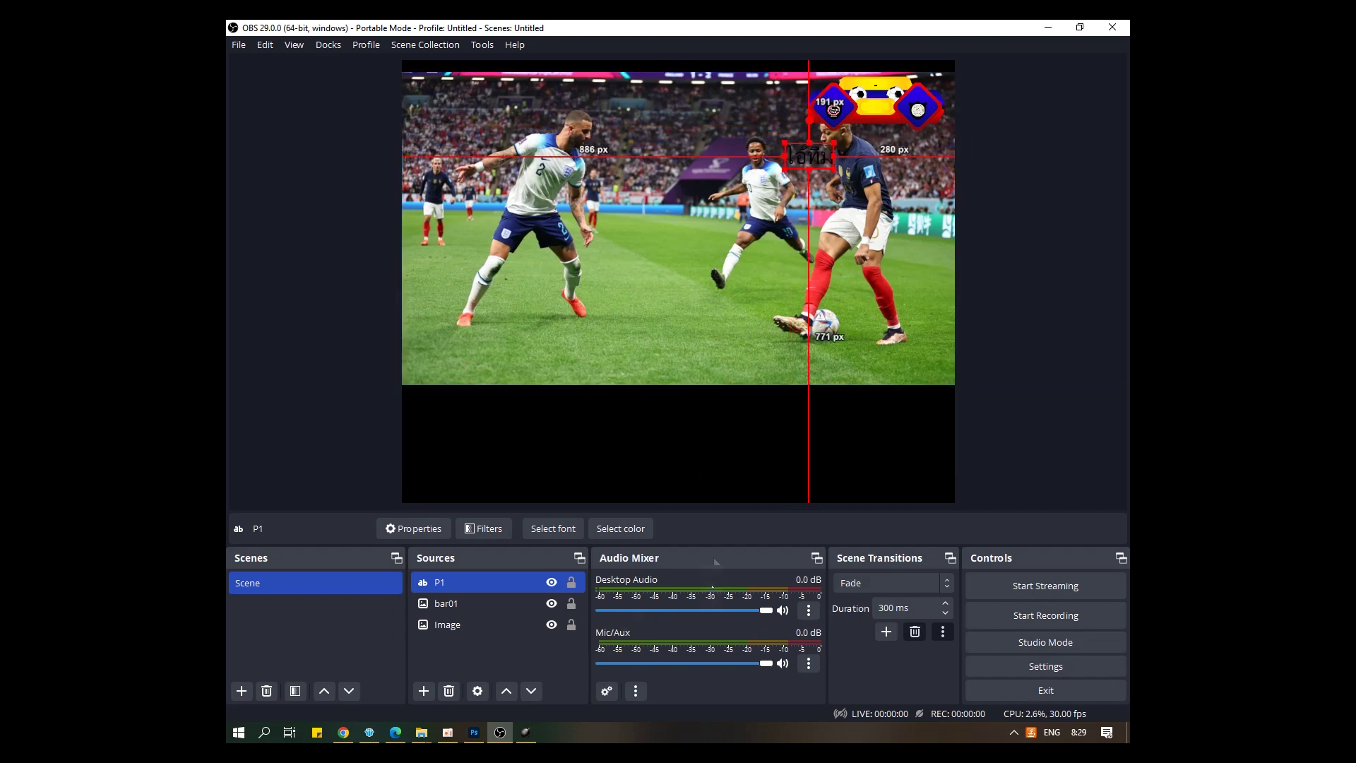
- Change the P1 text color to white (#ffffff) in the source's properties
right_click(484, 583)
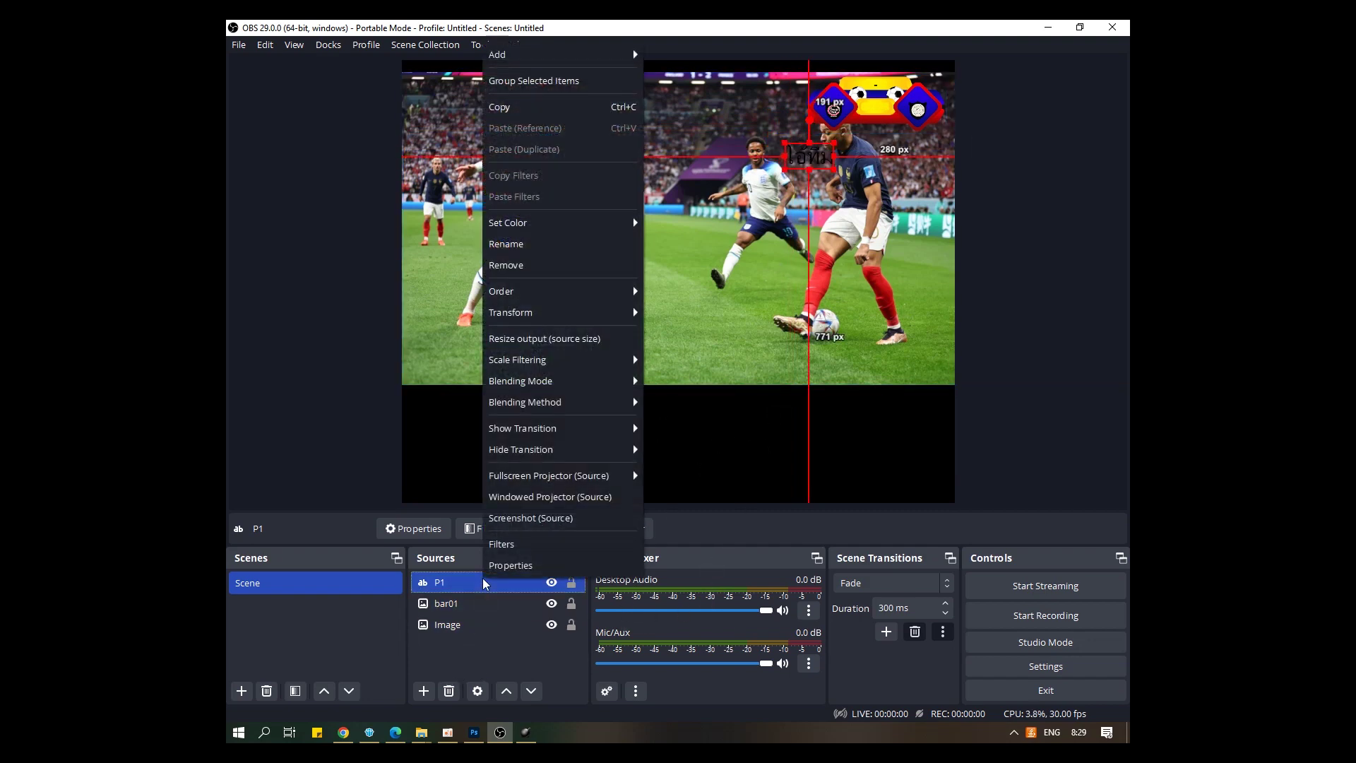
click(510, 565)
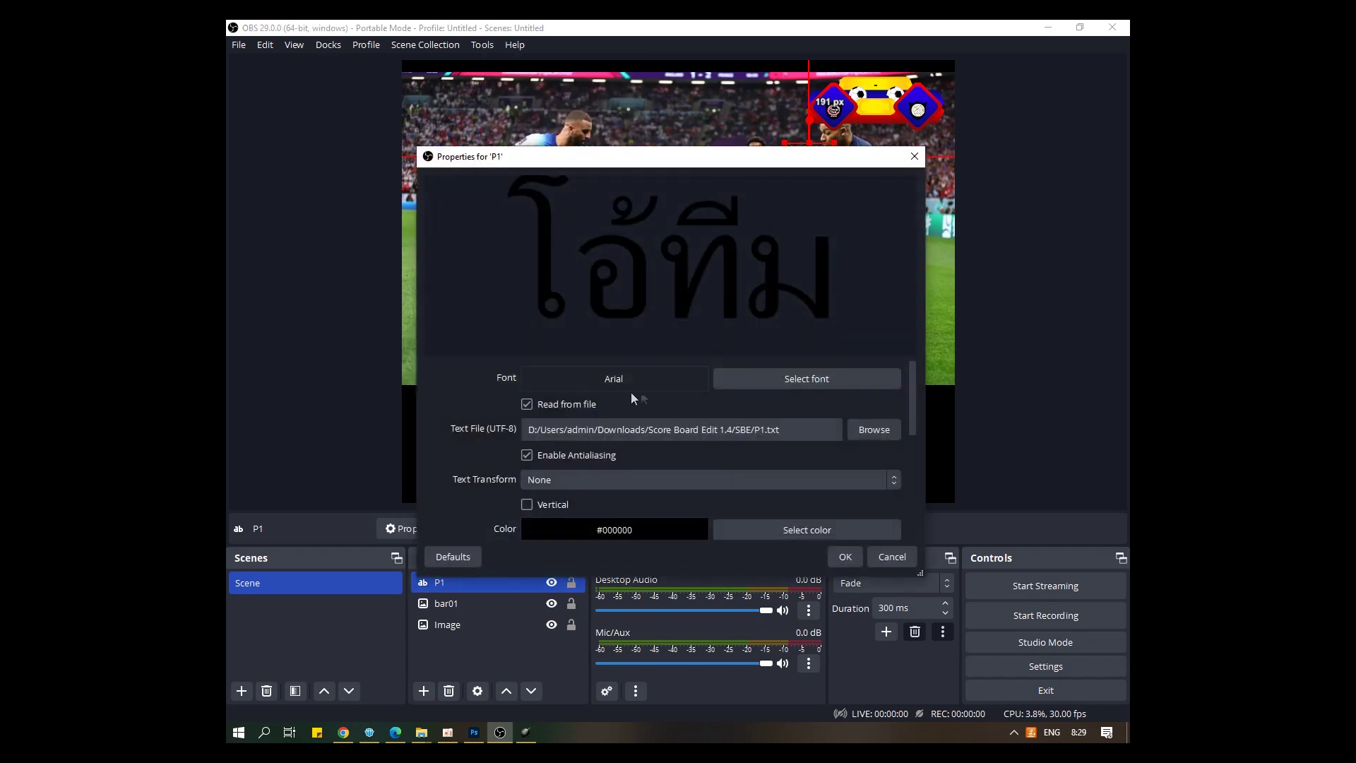
click(848, 529)
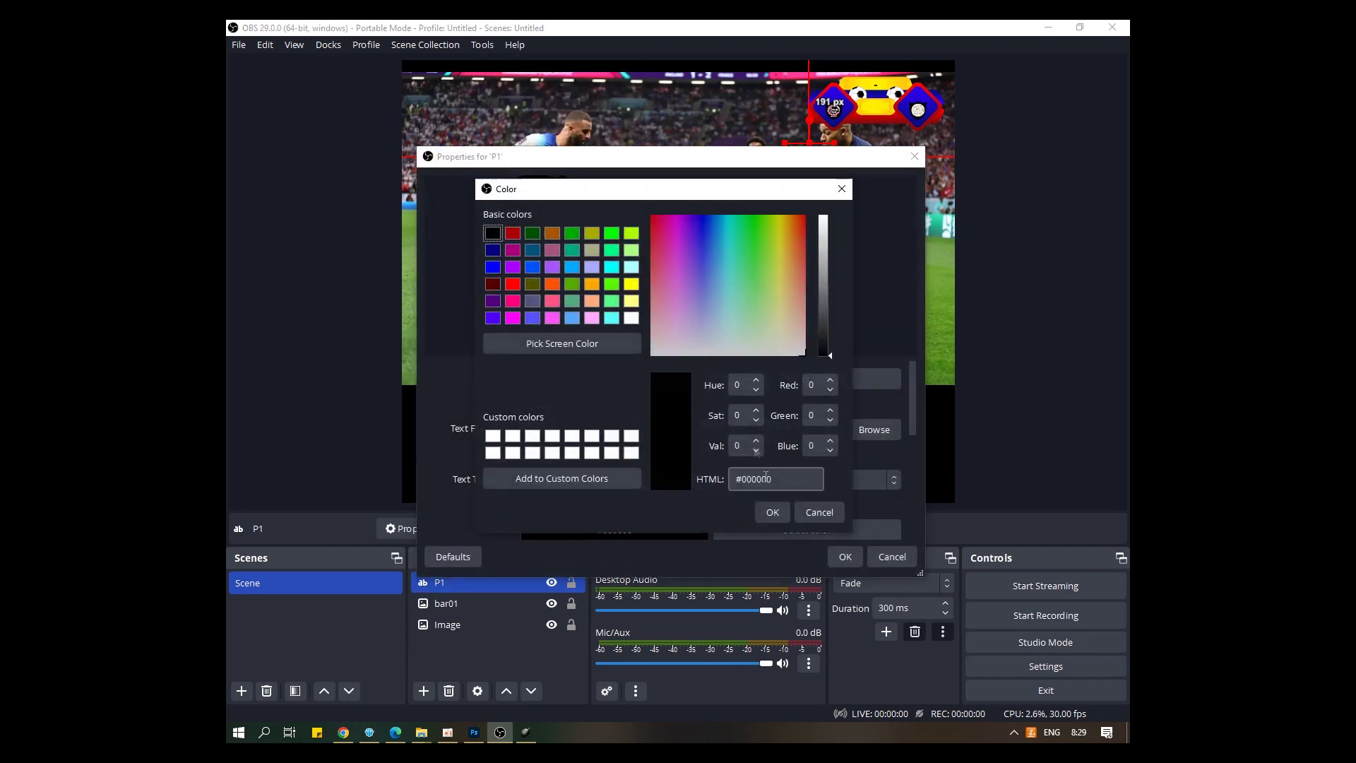
click(493, 438)
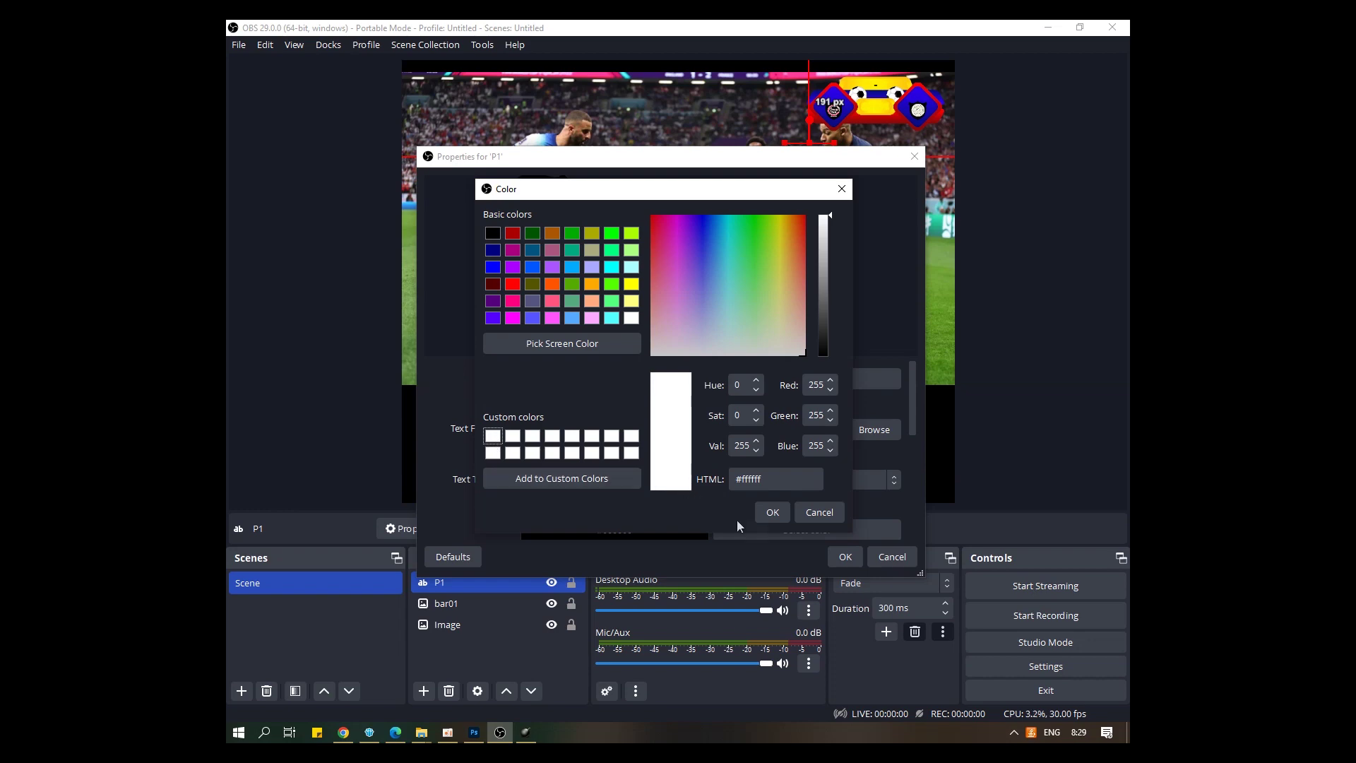
click(772, 512)
click(844, 557)
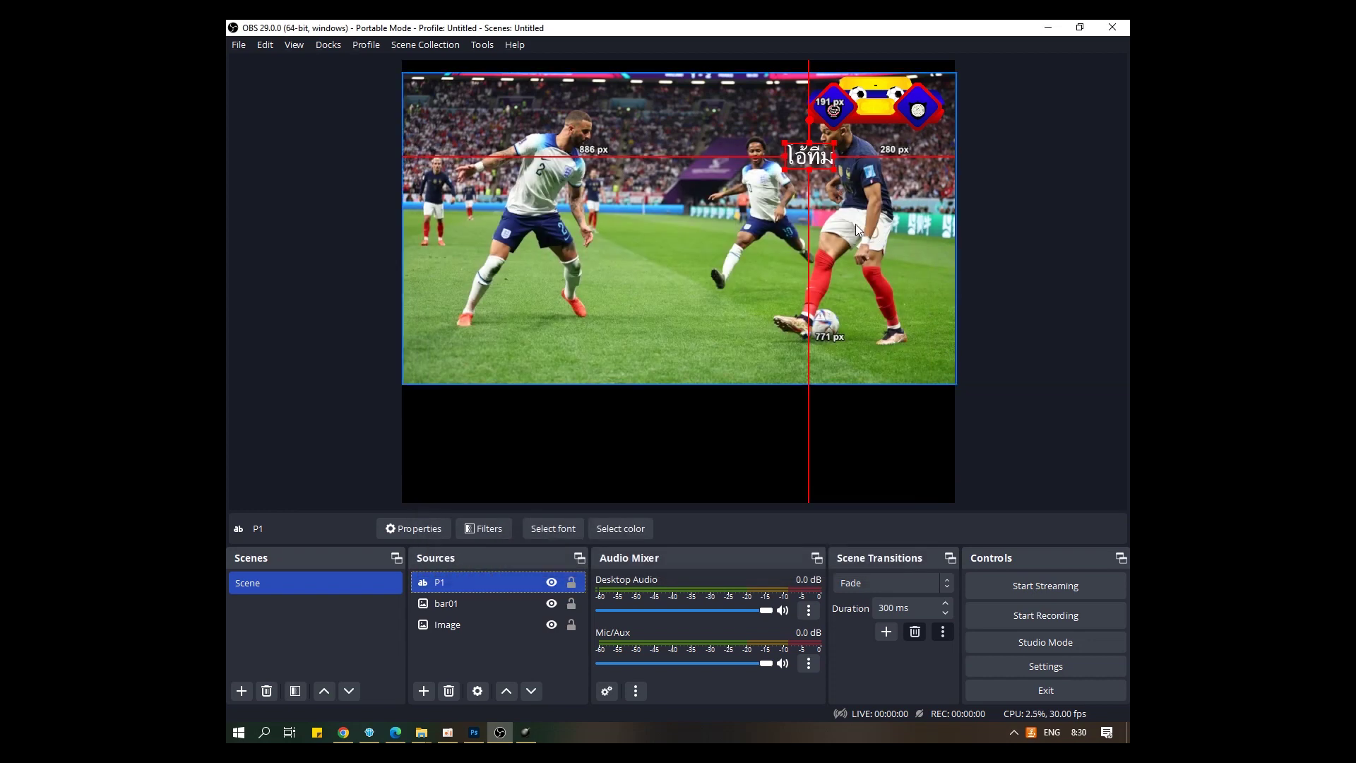
- Shrink the P1 text further and place it above the logo in the left diamond, about 67 px from the canvas's top and 263 px from its right
drag(836, 170, 841, 99)
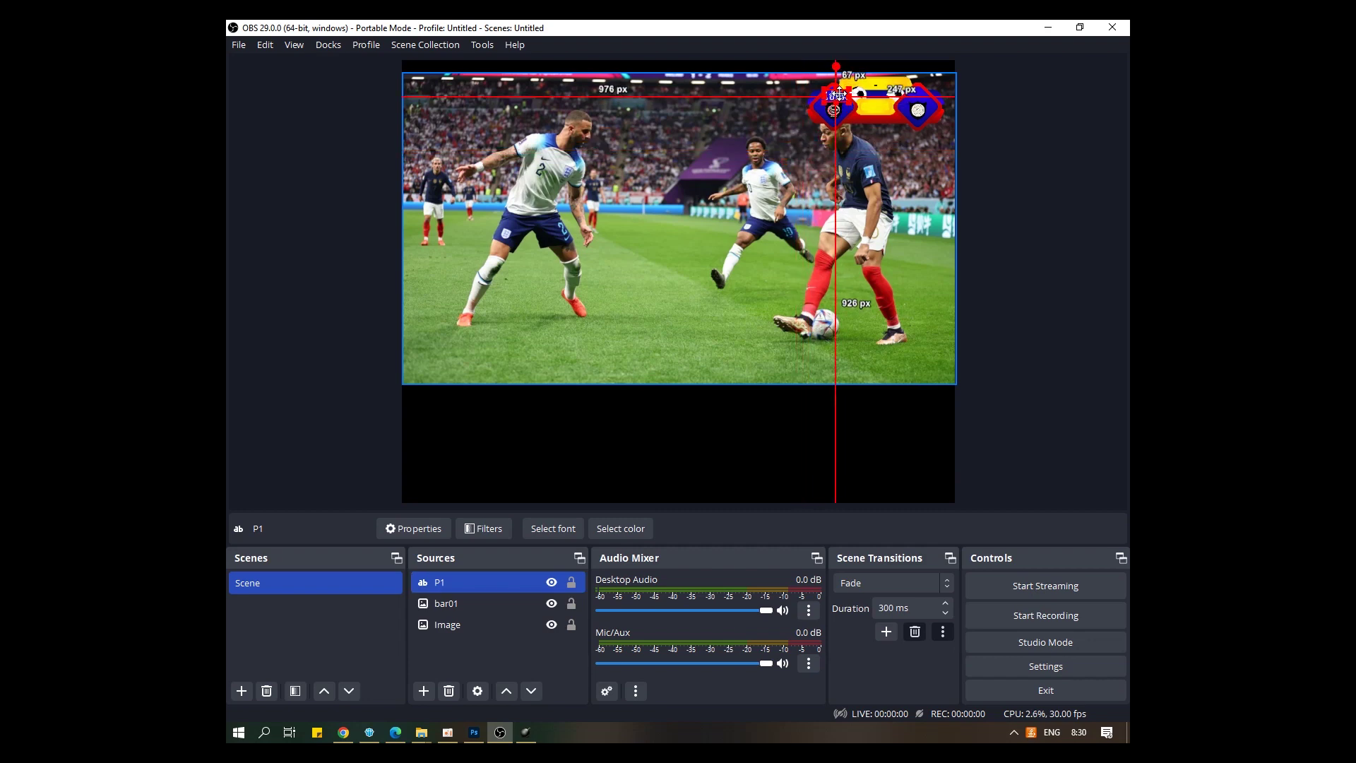
click(775, 167)
click(844, 103)
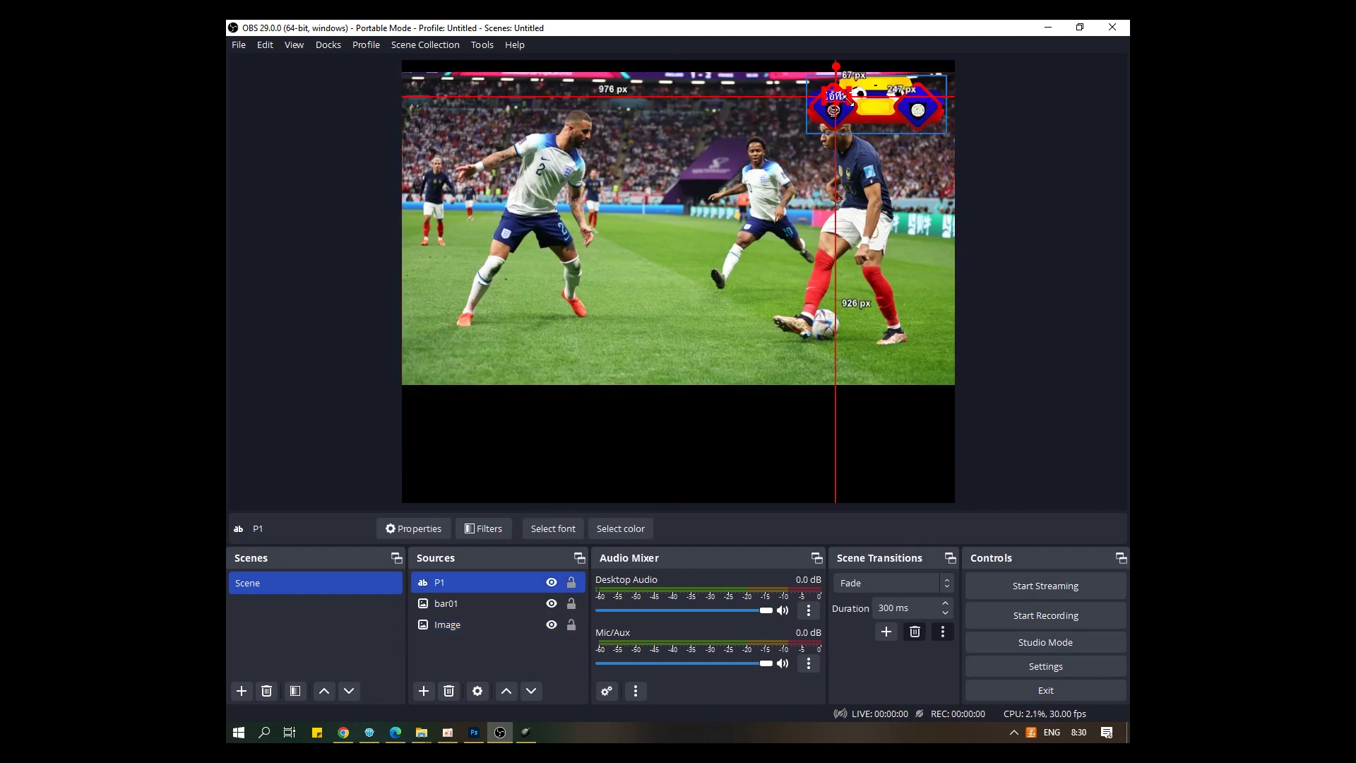
drag(846, 99, 842, 96)
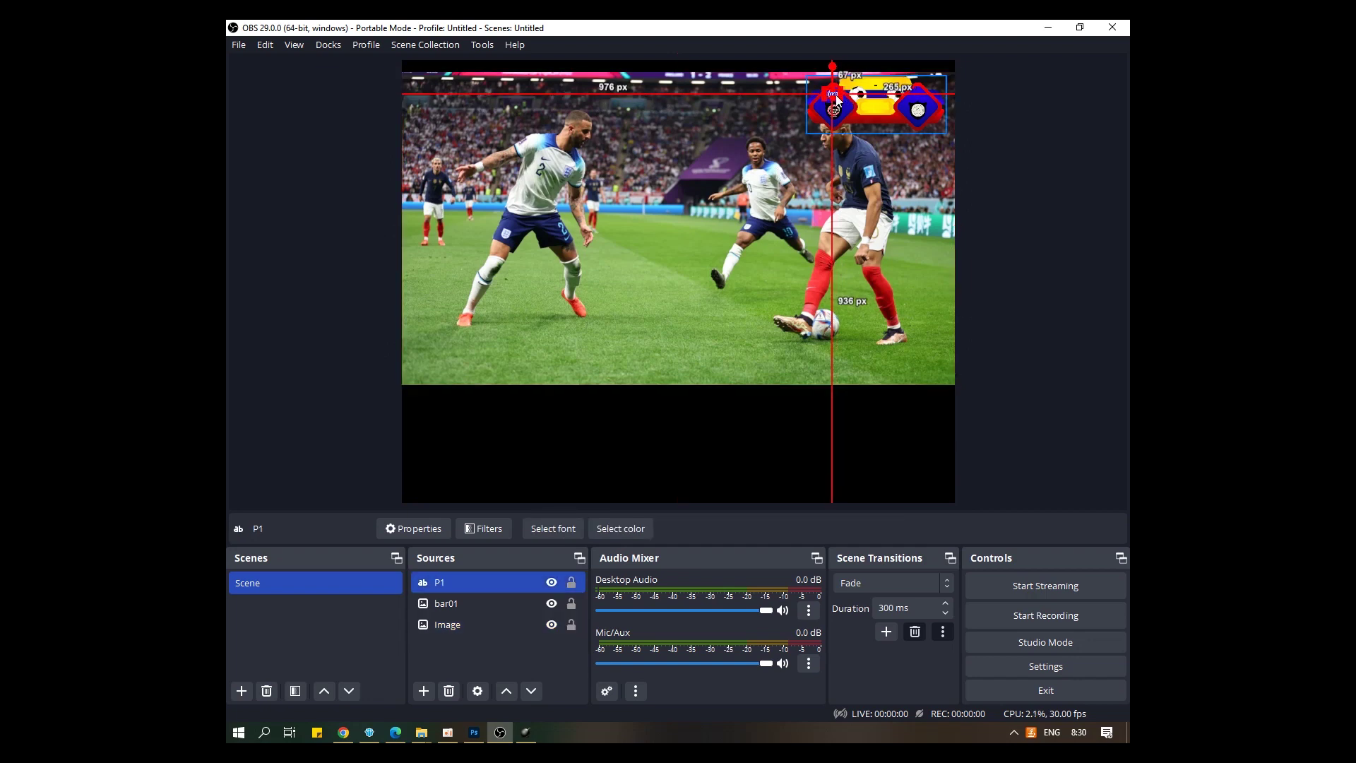
- Try to nudge the P1 text slightly upward inside the scoreboard's left diamond
click(880, 139)
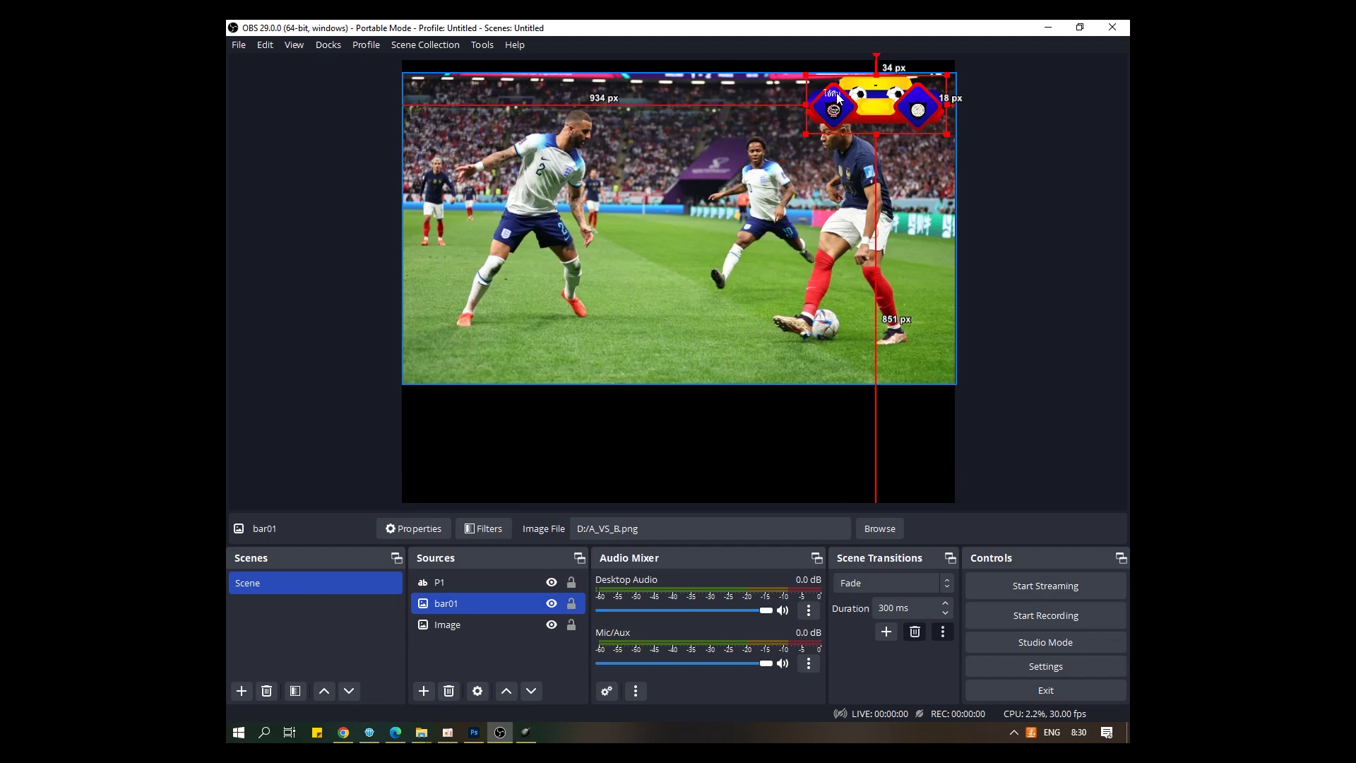
click(838, 96)
drag(837, 93, 833, 89)
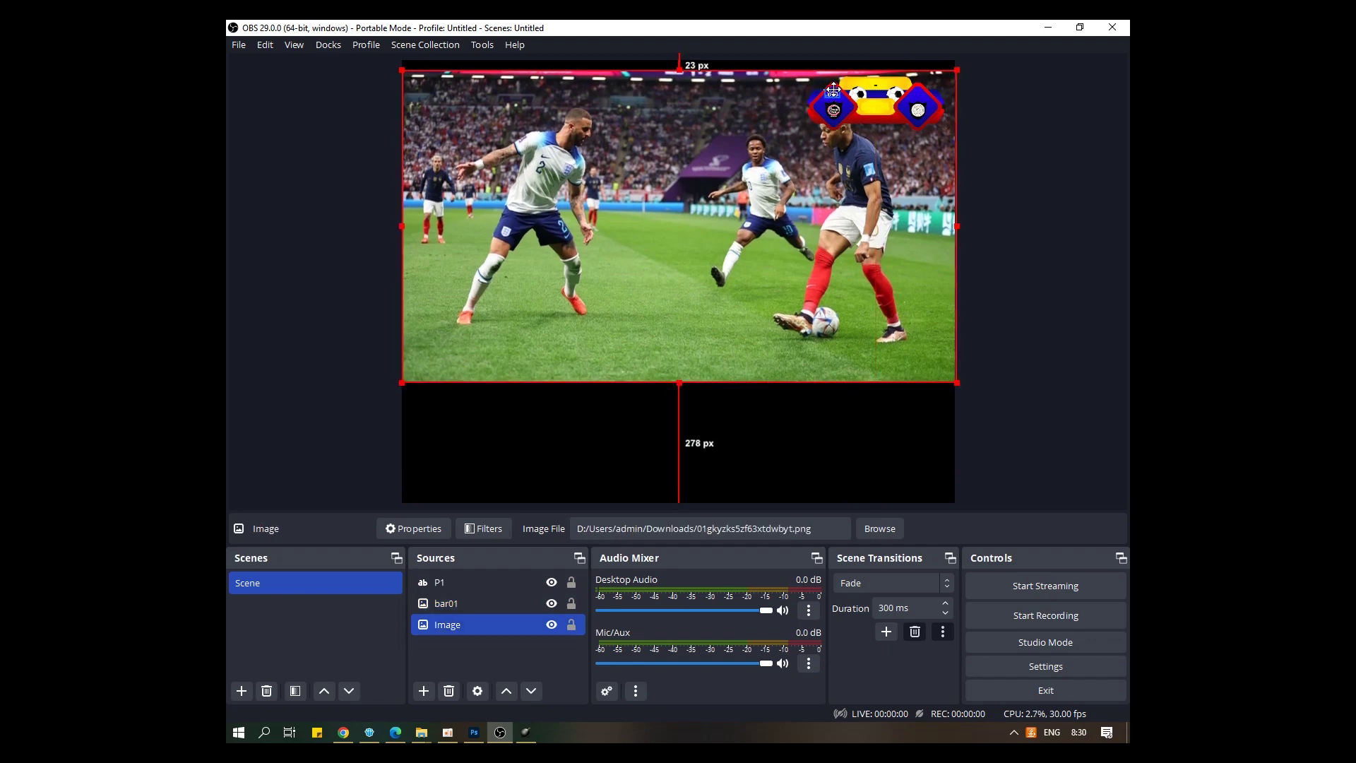
- Deselect everything in the preview and lock the Image and bar01 sources
click(811, 403)
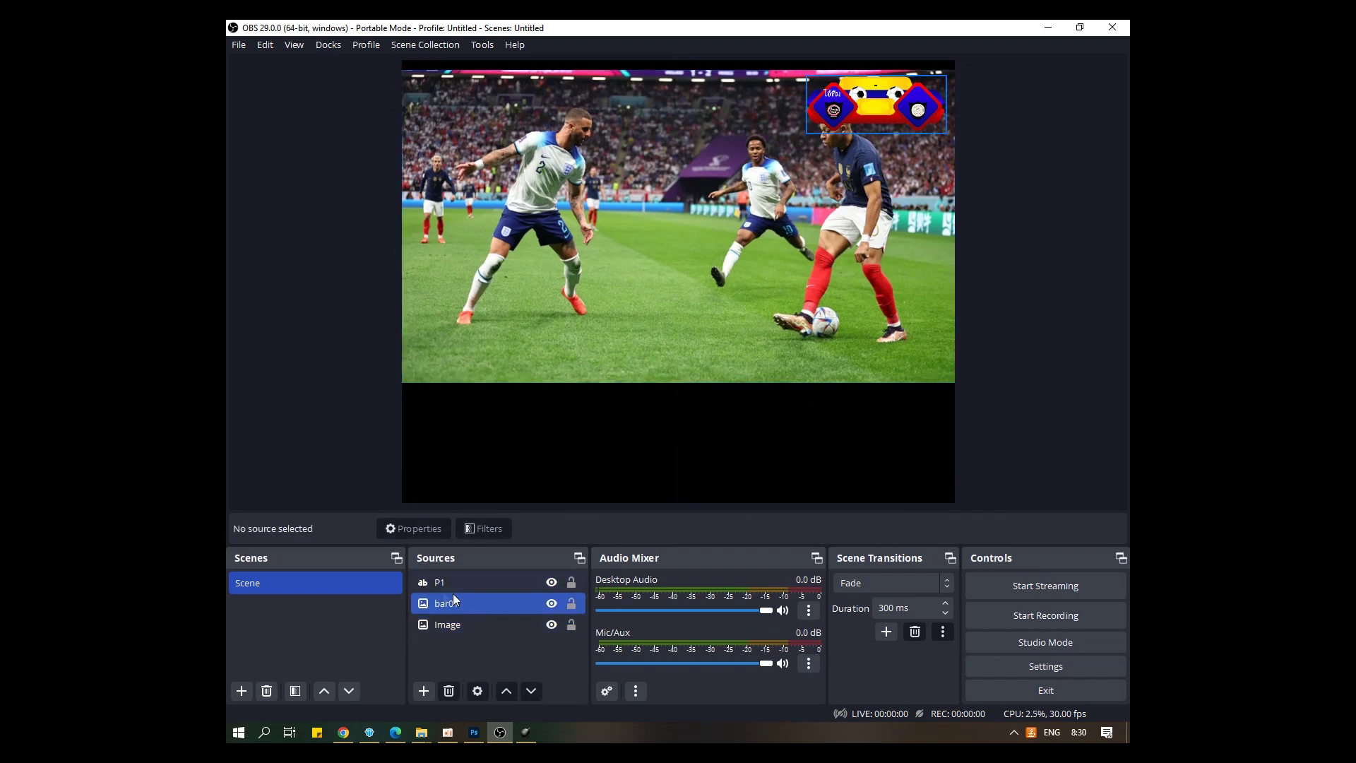
click(572, 625)
click(571, 603)
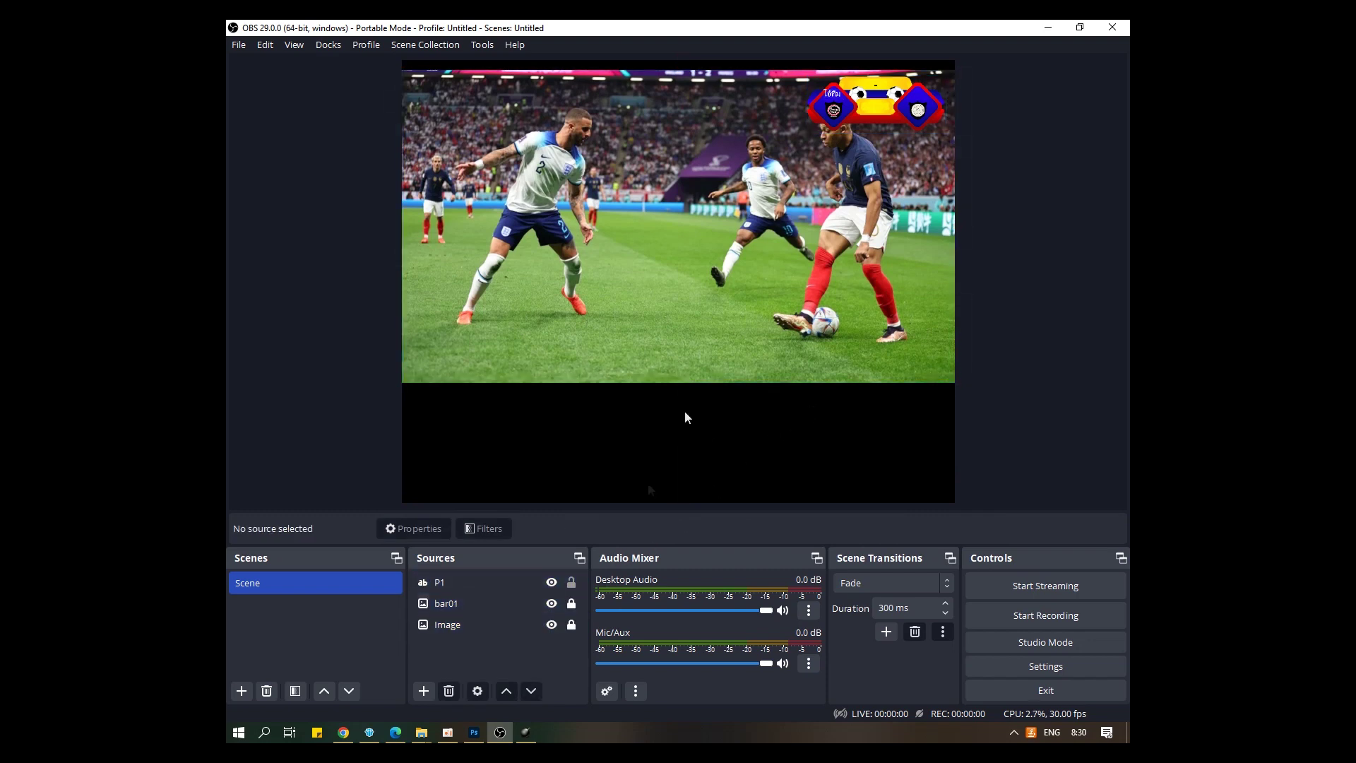
- Fine-tune the P1 text's position in the scoreboard's left diamond, about 981 px from the canvas's left and 260 px from its right, and lock P1
click(837, 98)
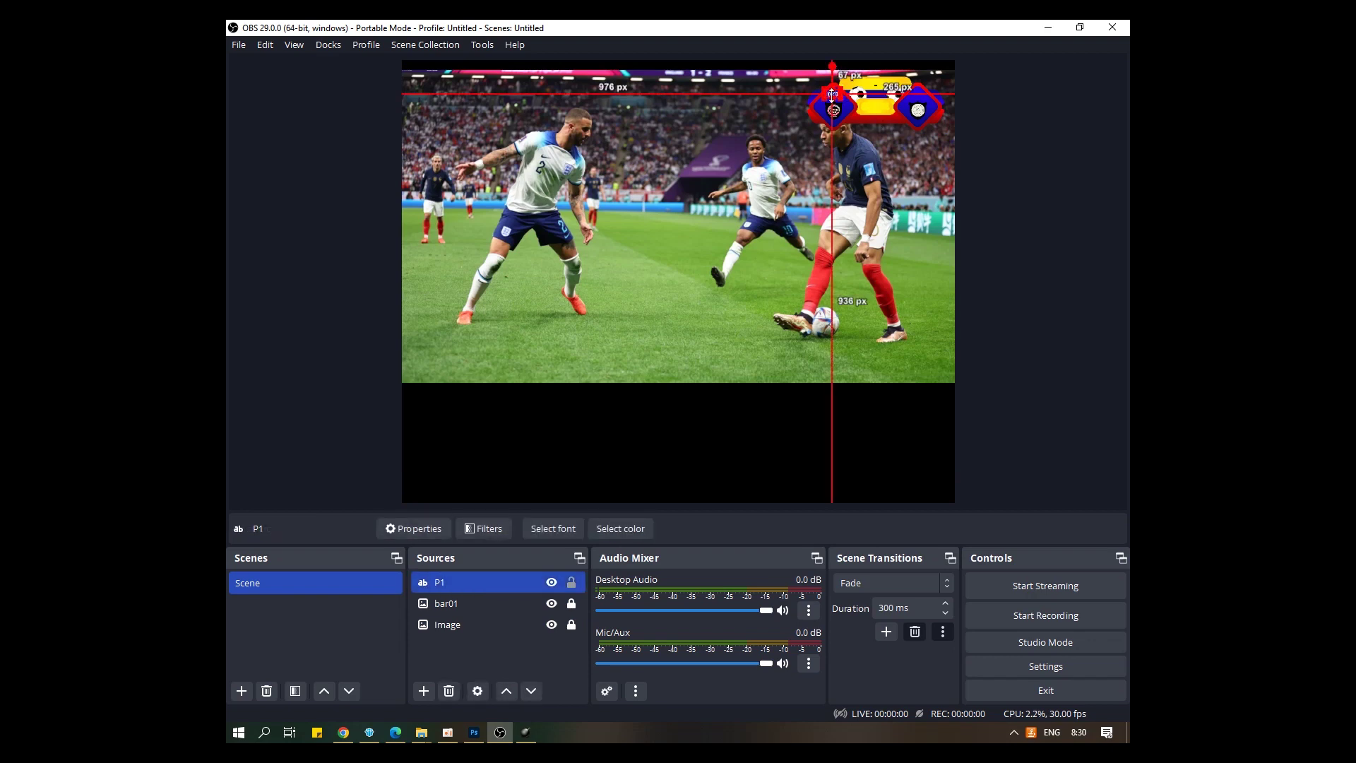
click(789, 110)
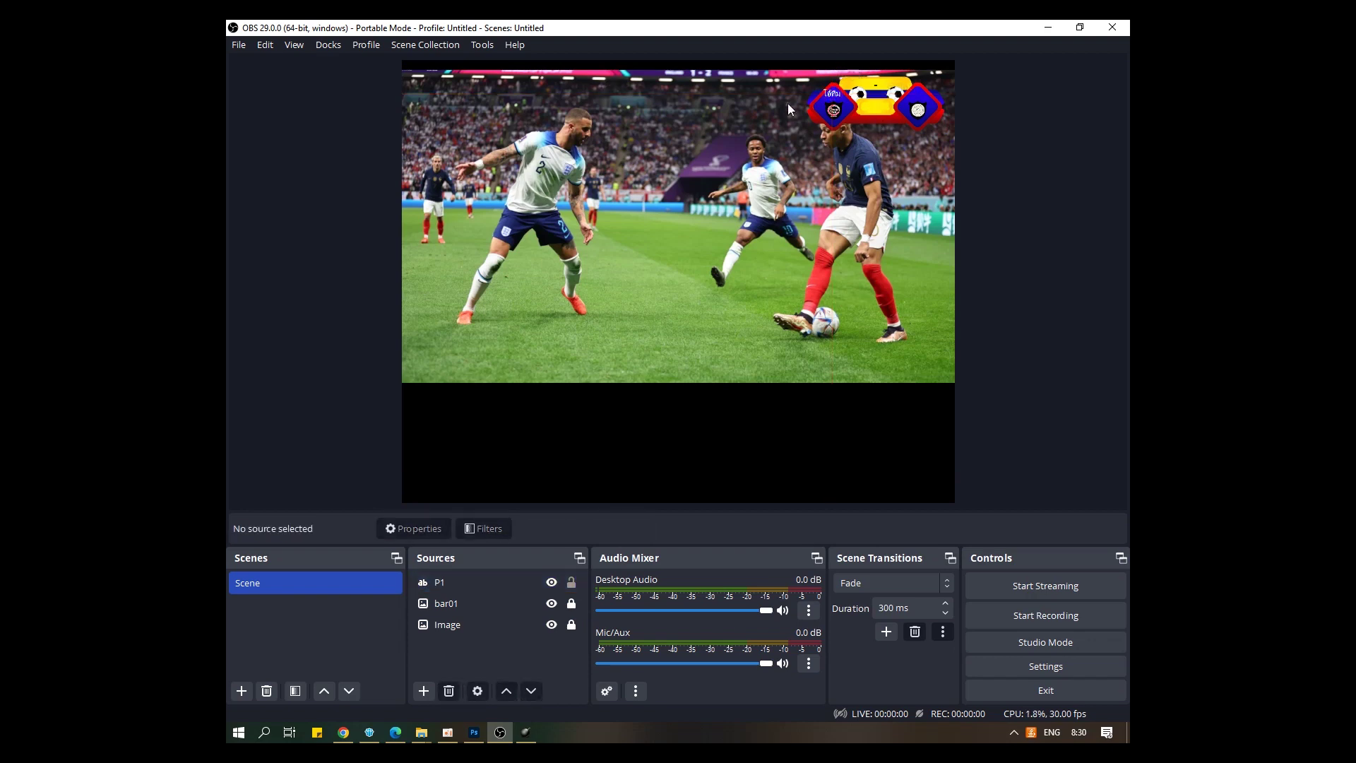
click(832, 101)
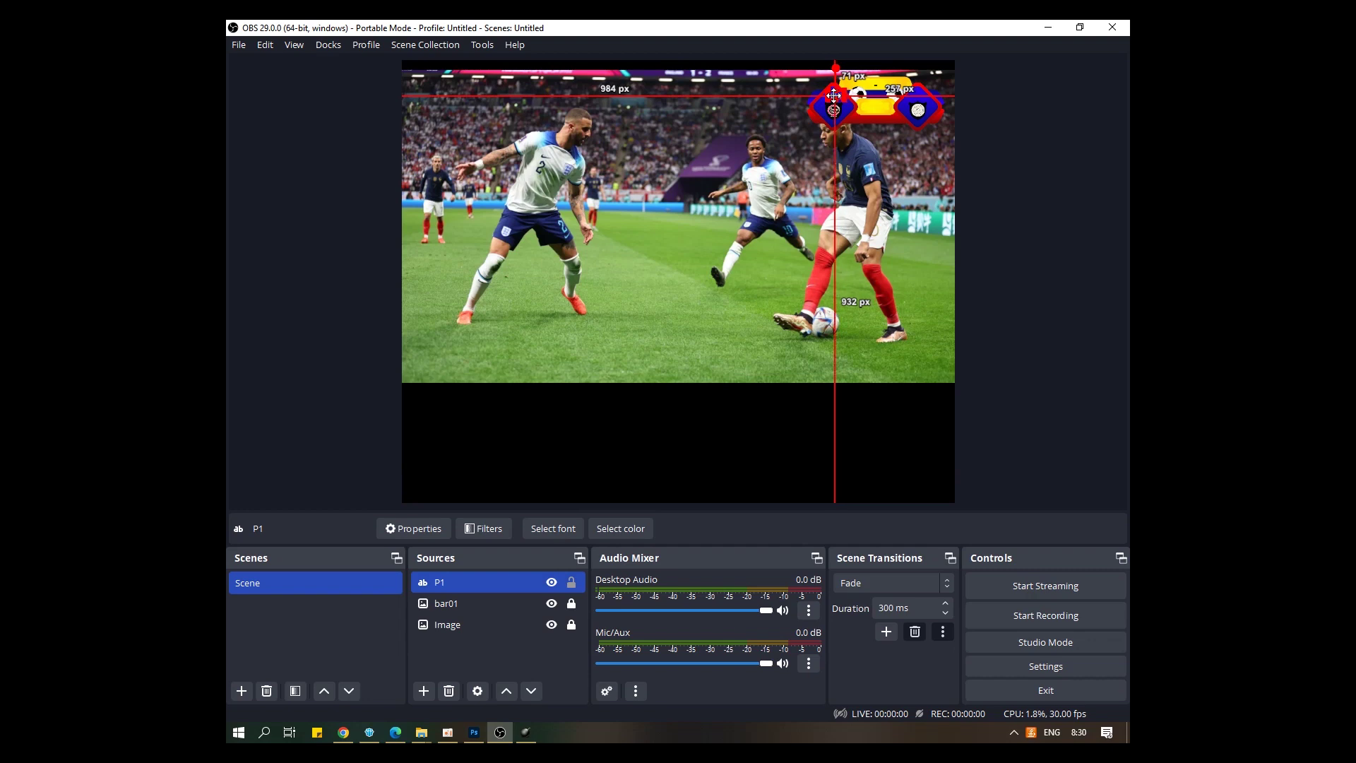
click(865, 144)
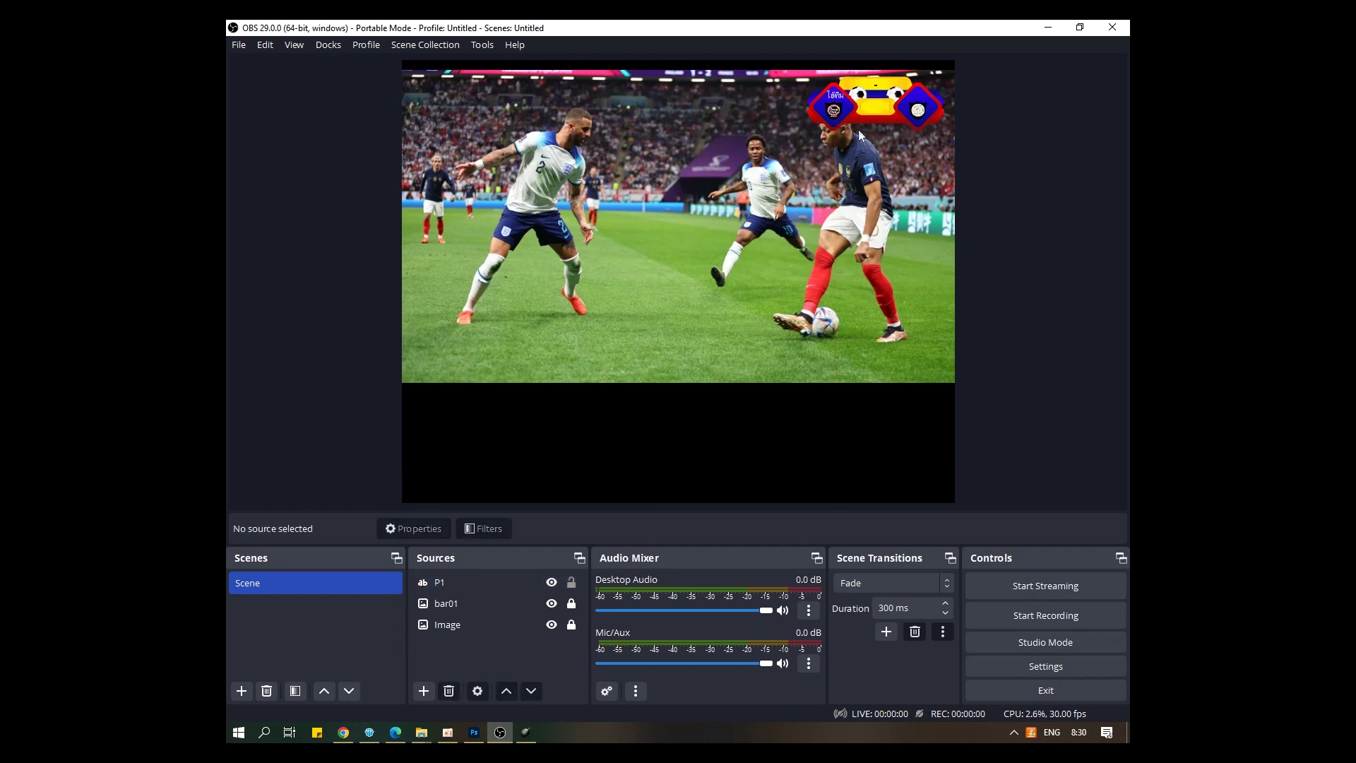
click(833, 96)
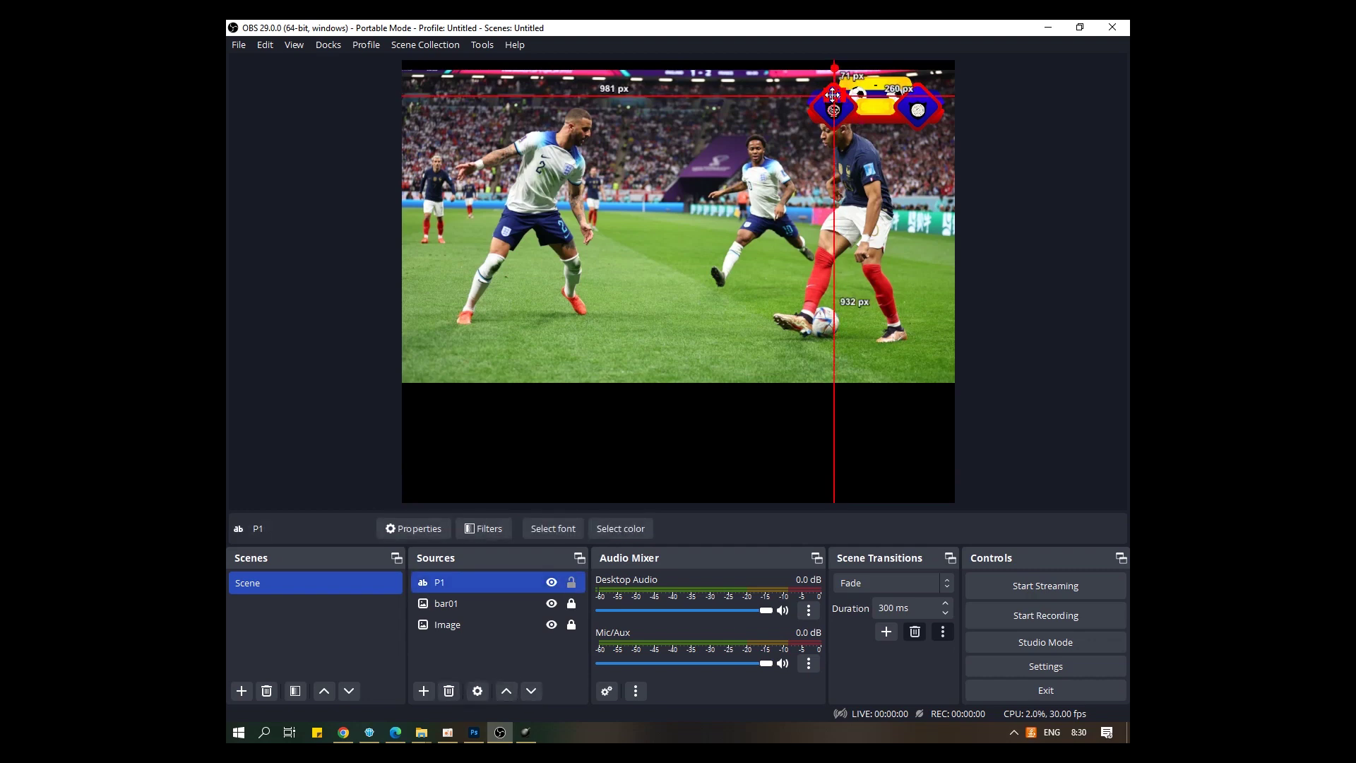
click(866, 139)
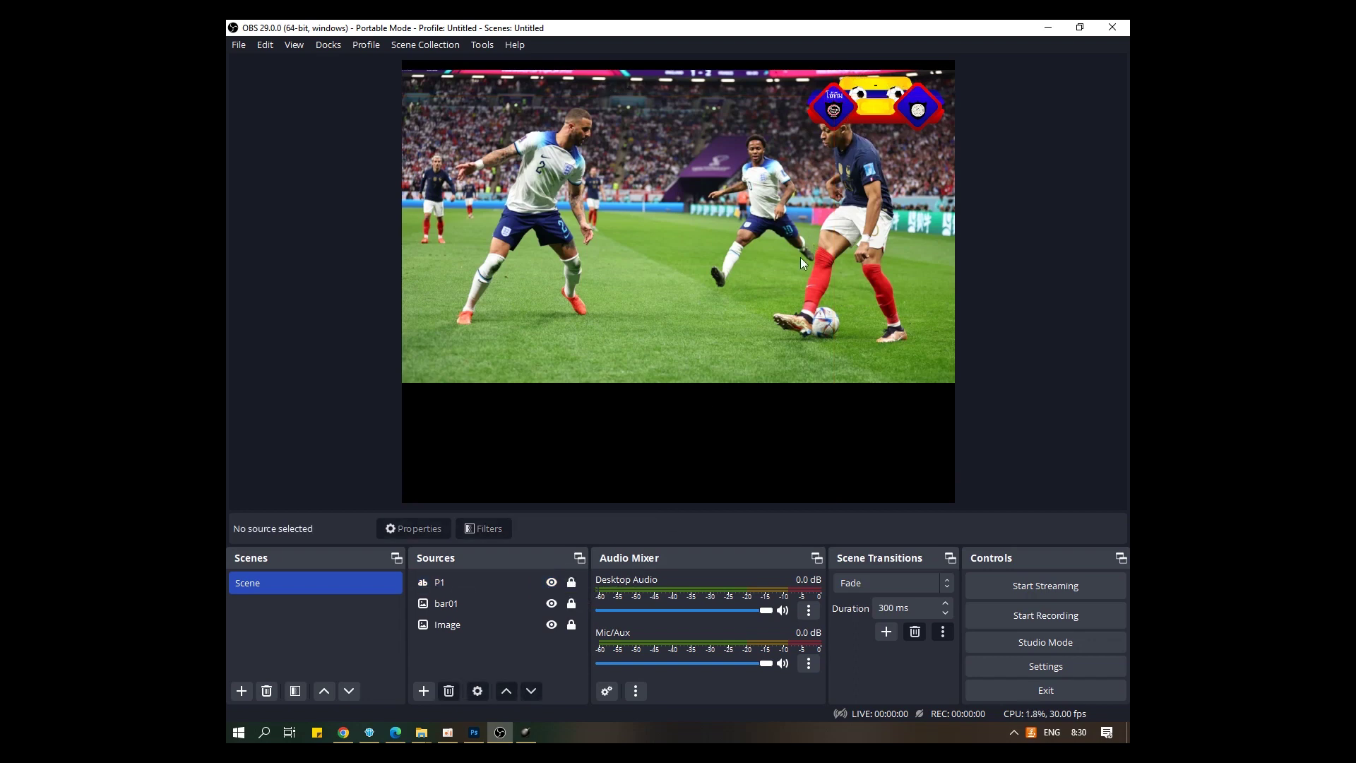
- Add a Text (GDI+) source named S1 that reads its text from scrP1.txt in the SBE folder
click(424, 691)
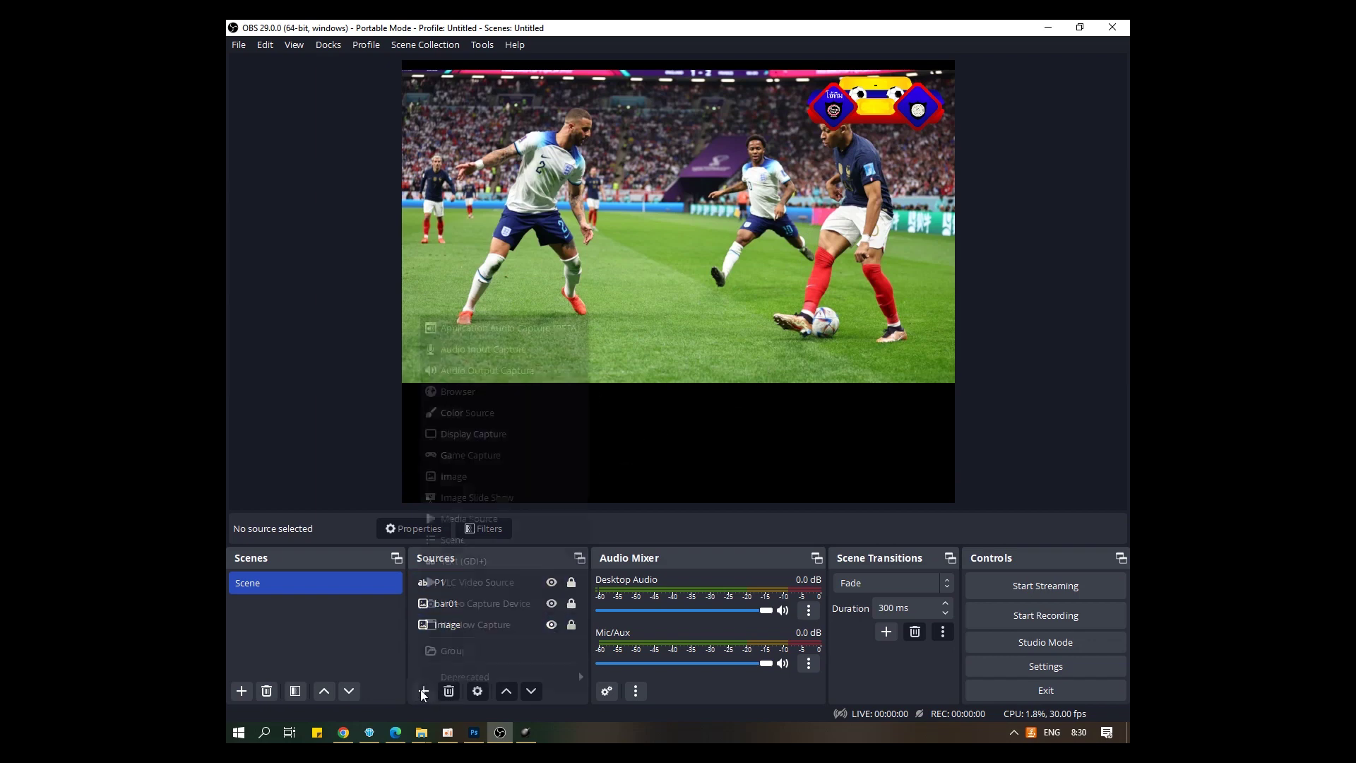
click(463, 561)
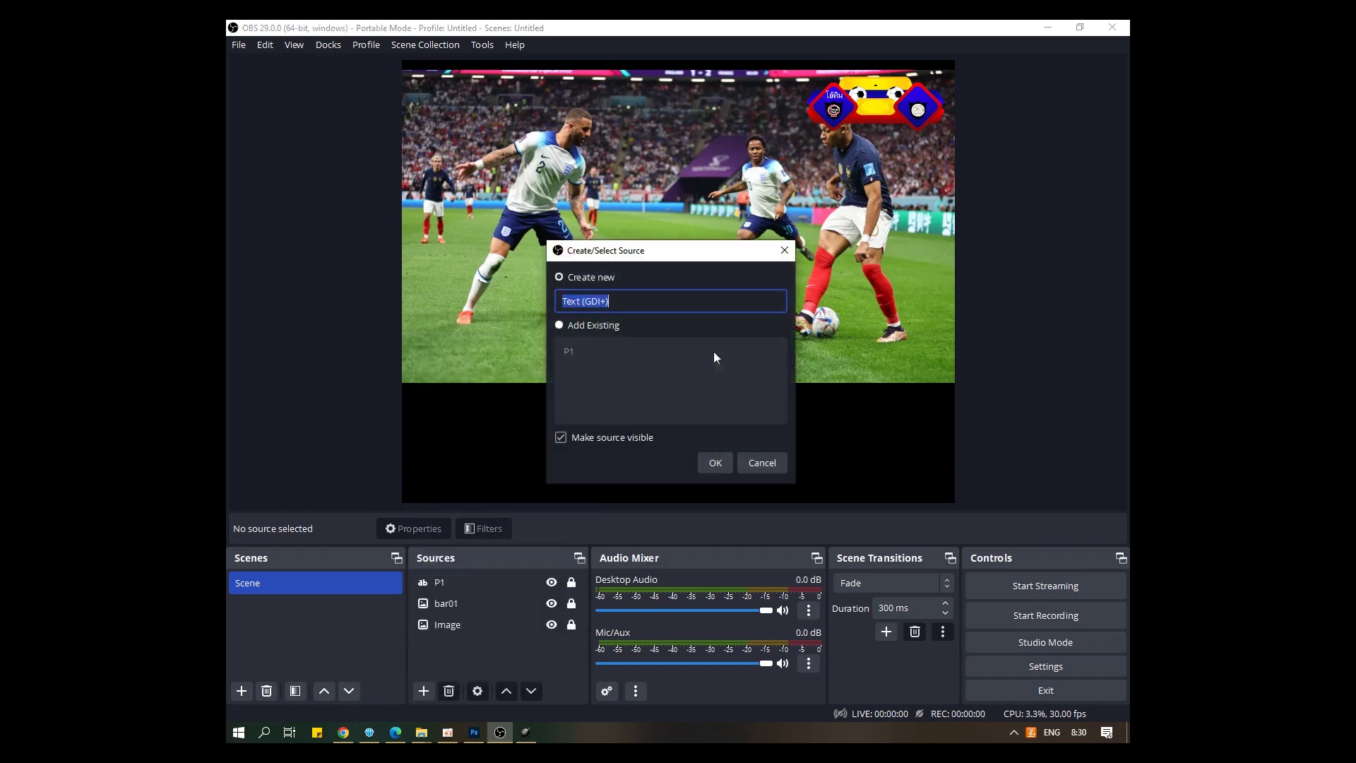
text(S1)
click(714, 469)
click(558, 404)
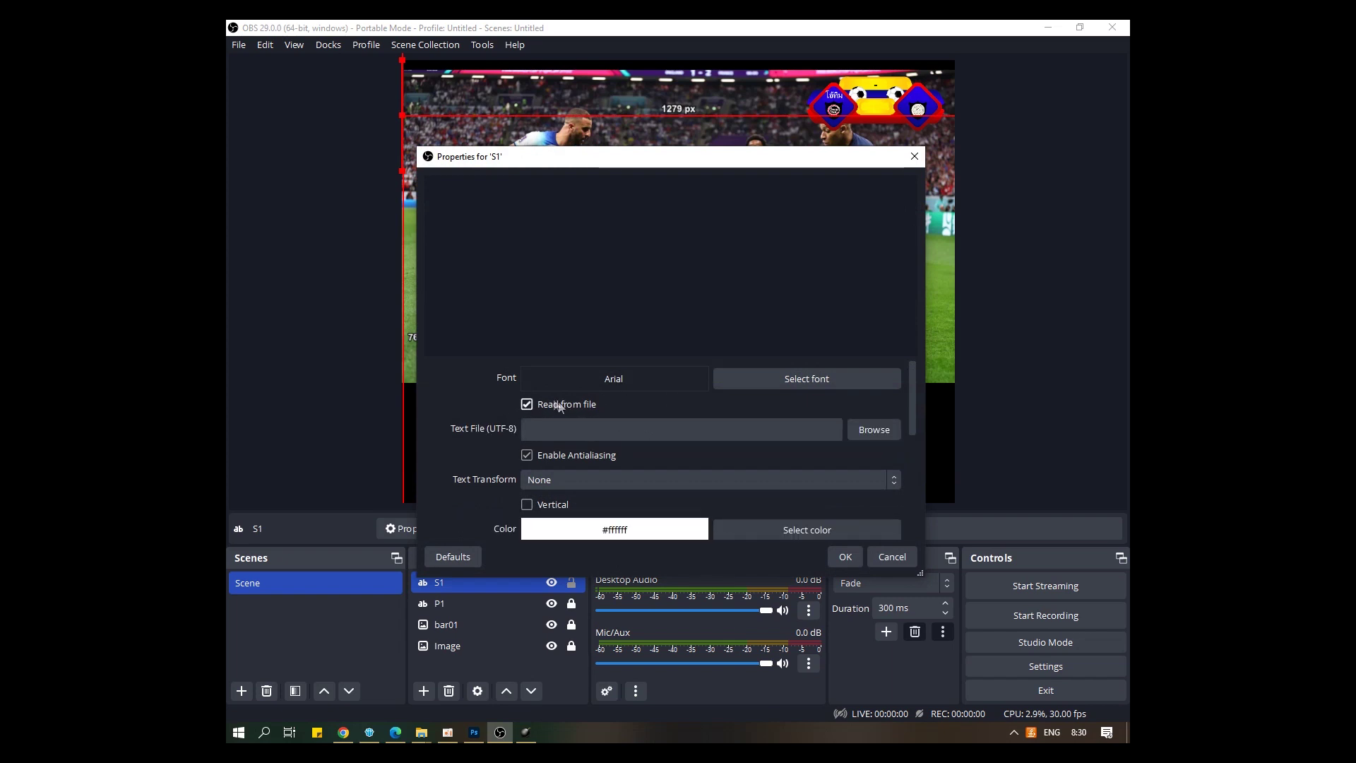
click(879, 431)
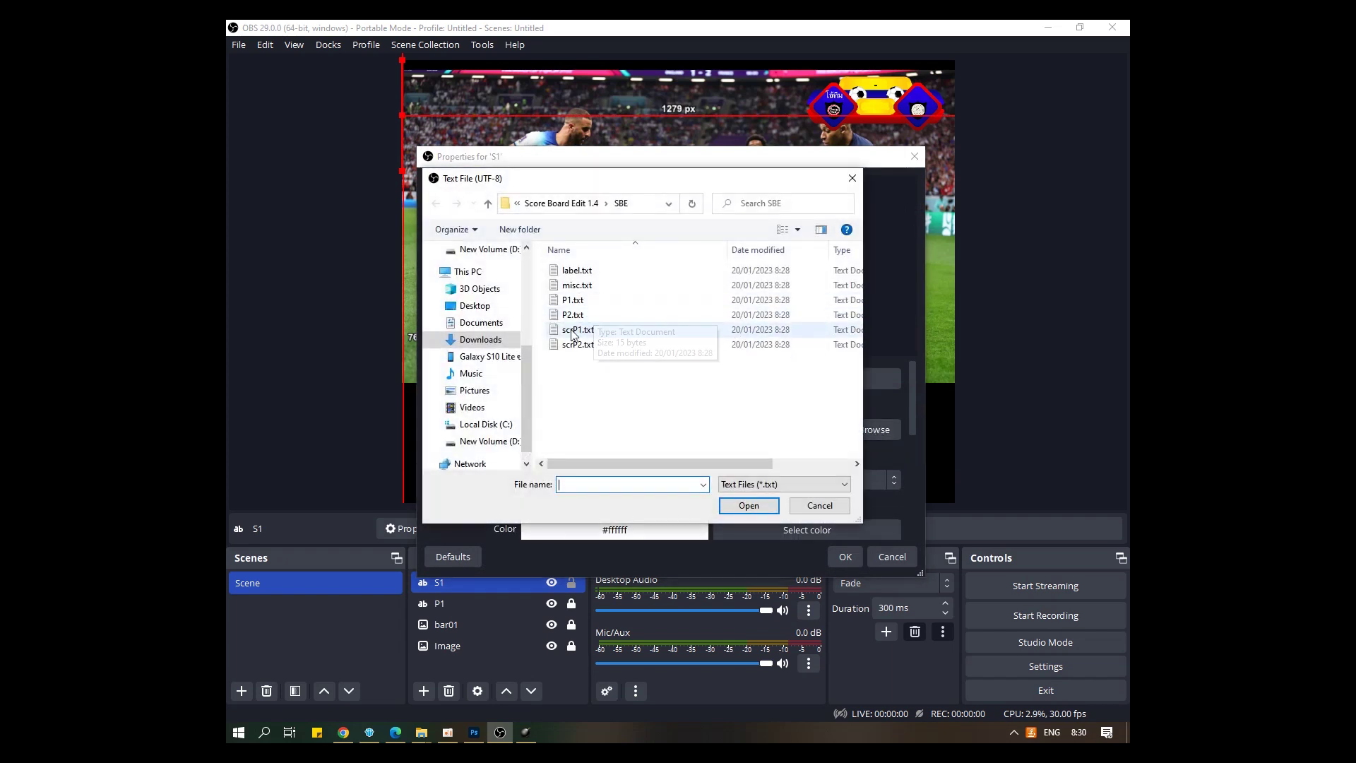
double_click(578, 330)
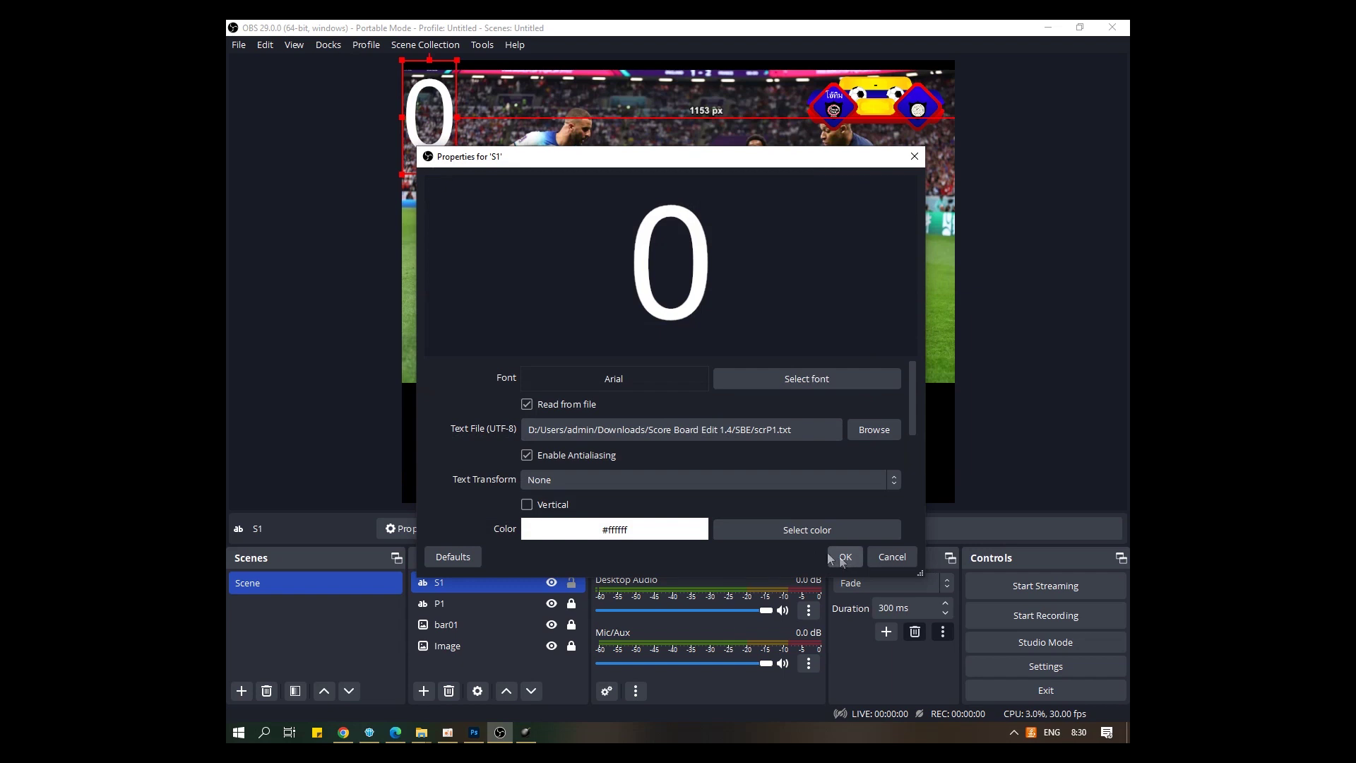
- Change the S1 text color to black (#000000) and accept the source's properties
click(798, 528)
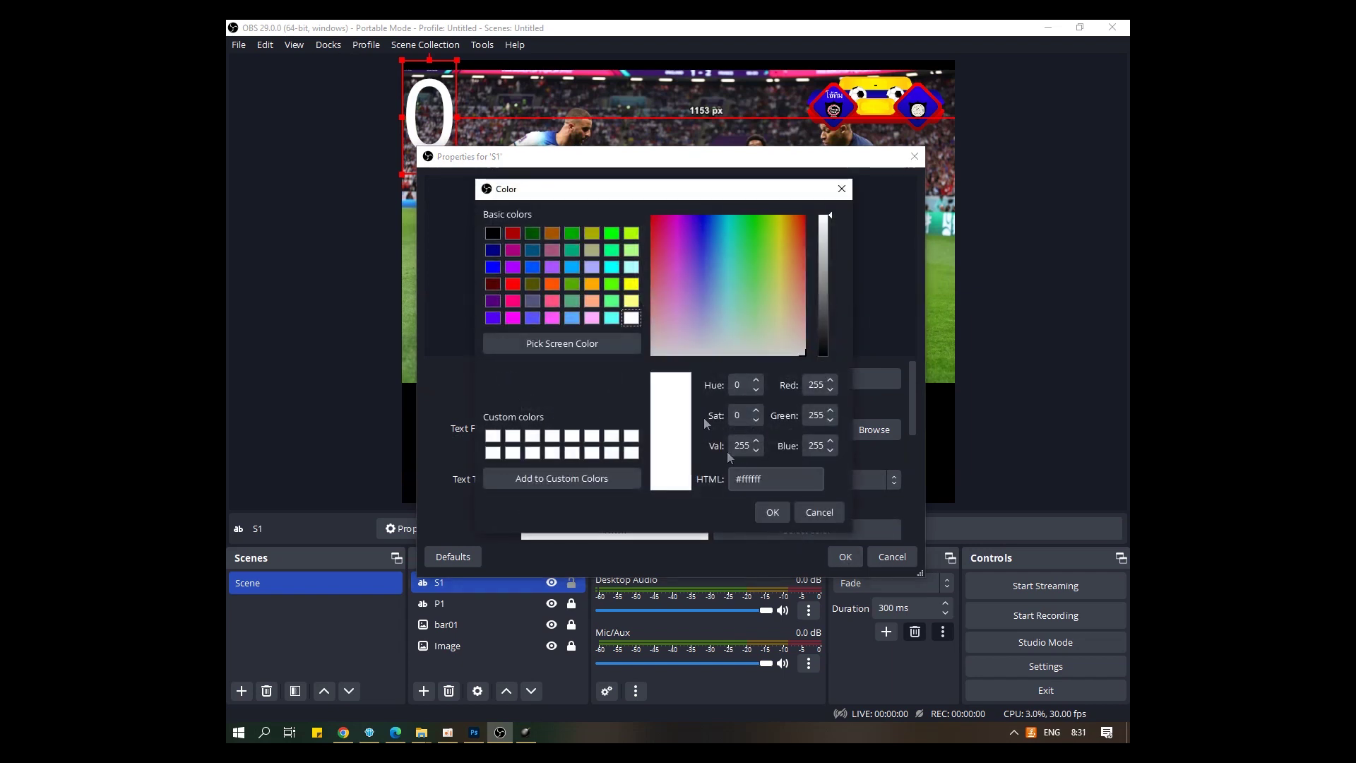
click(494, 238)
click(766, 515)
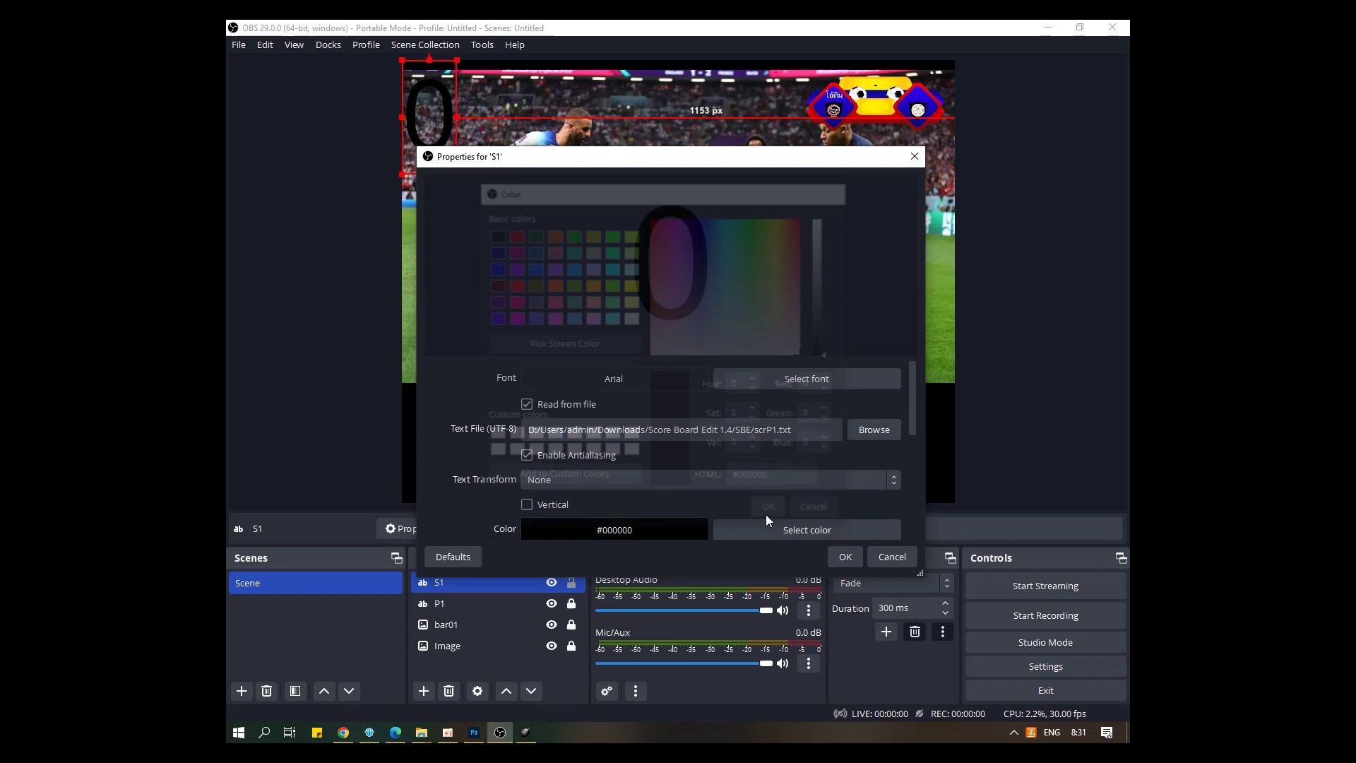
click(844, 557)
- Shrink the S1 score and place it in the scoreboard's yellow area, about 34 px from the canvas's top and 199 px from its right
drag(438, 113, 693, 263)
drag(707, 313, 866, 84)
click(698, 217)
click(865, 85)
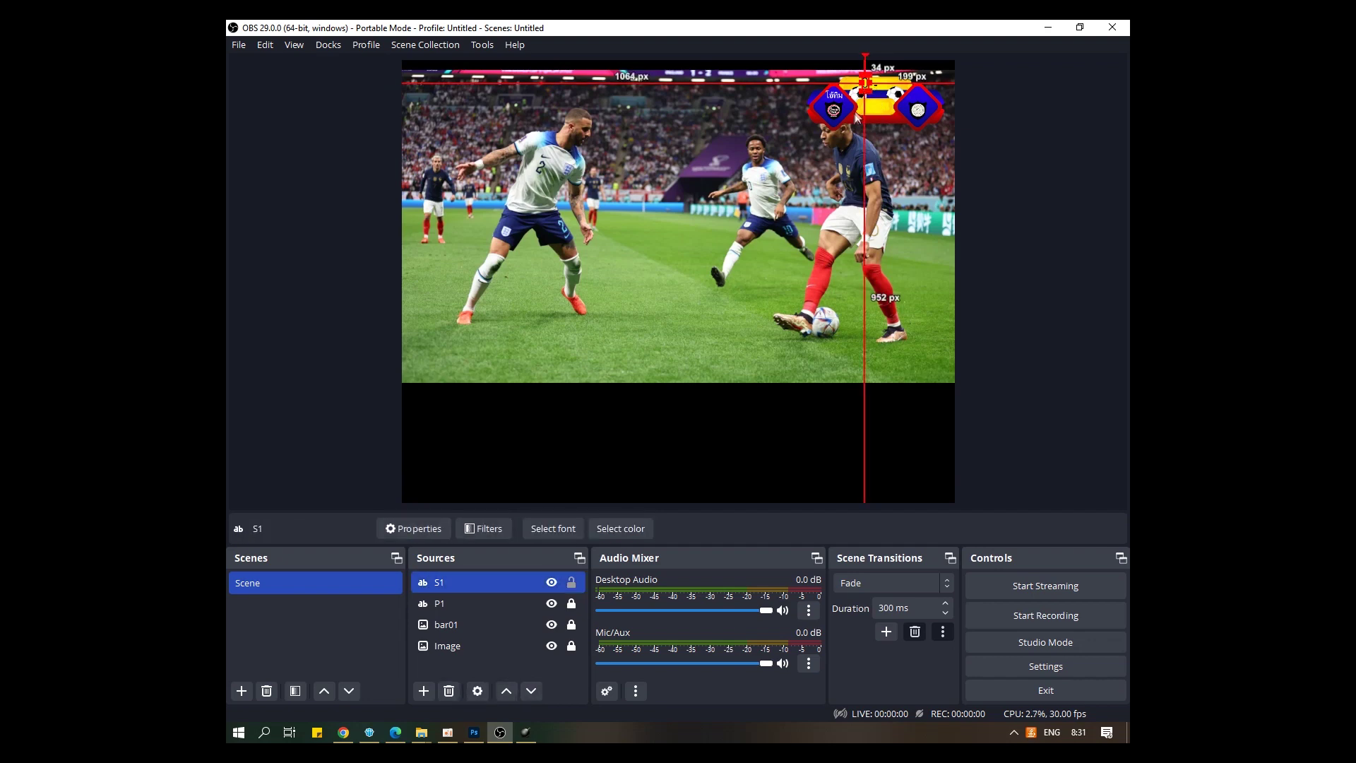
click(879, 111)
- Fine-tune the S1 score beside the dash, about 43 px from the canvas's top and 194 px from its right, and lock S1
drag(866, 87, 869, 86)
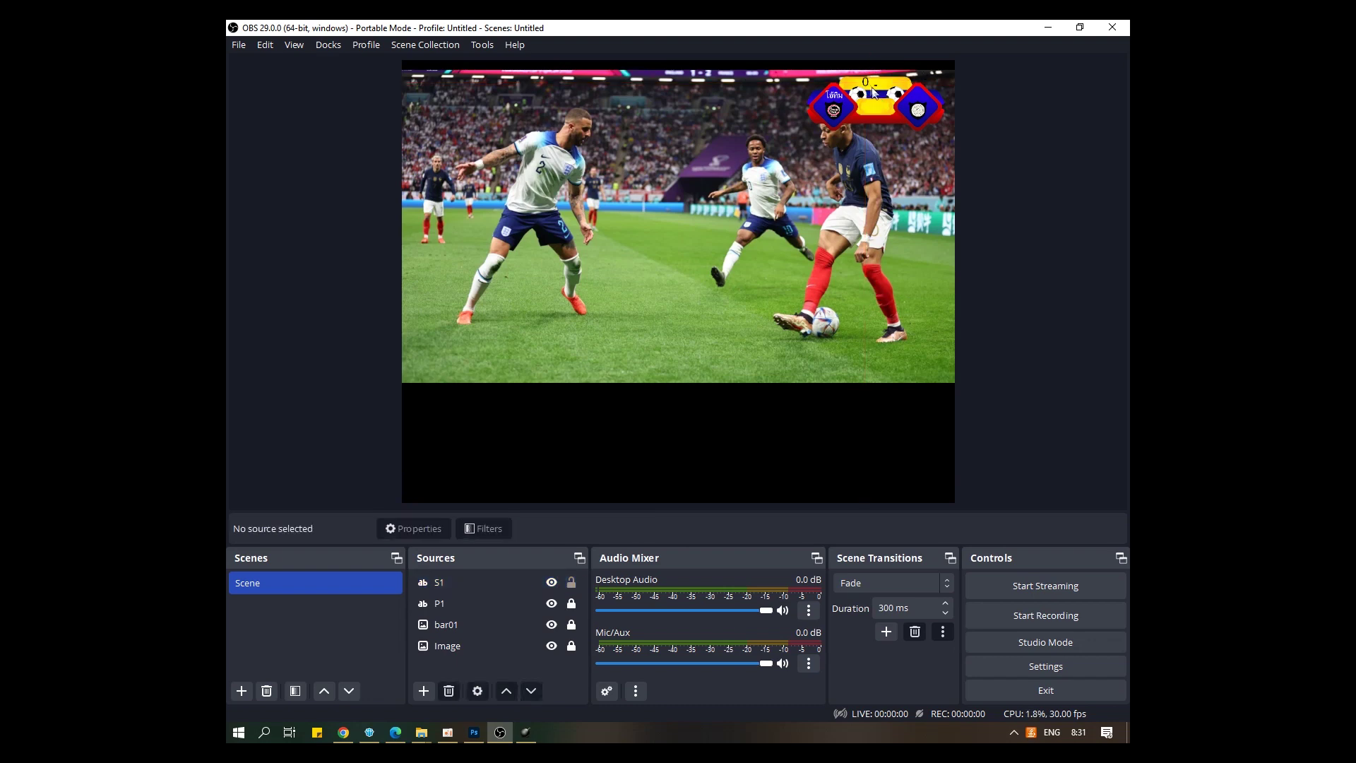
click(881, 104)
click(881, 106)
click(872, 89)
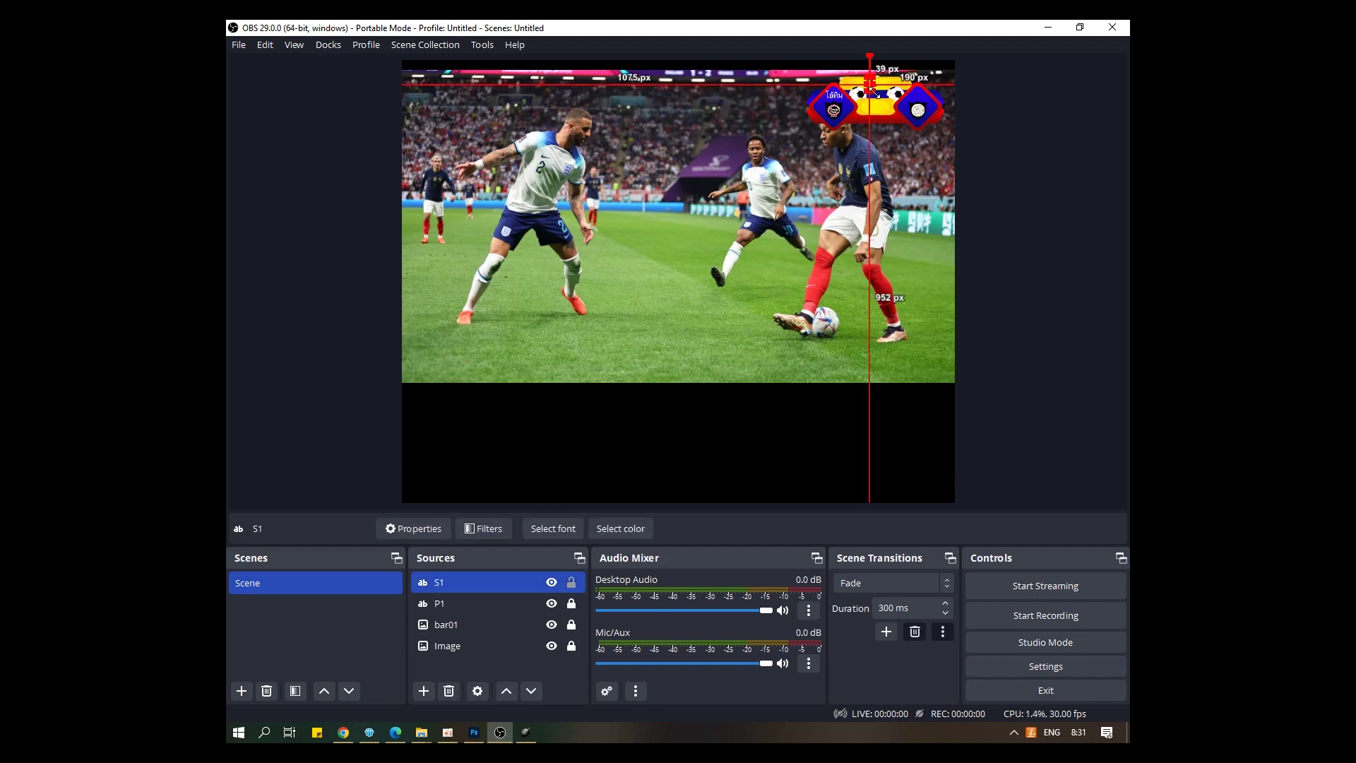
drag(872, 89, 869, 83)
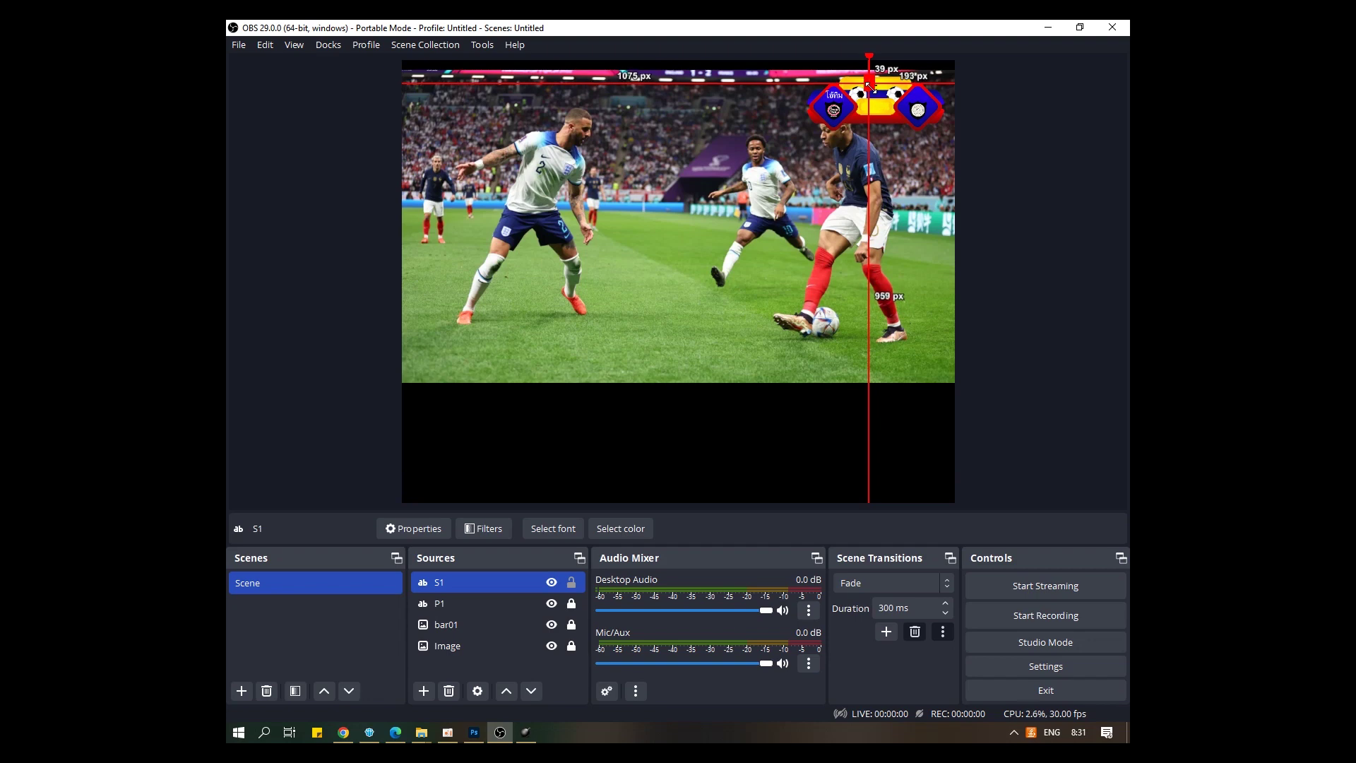
click(883, 106)
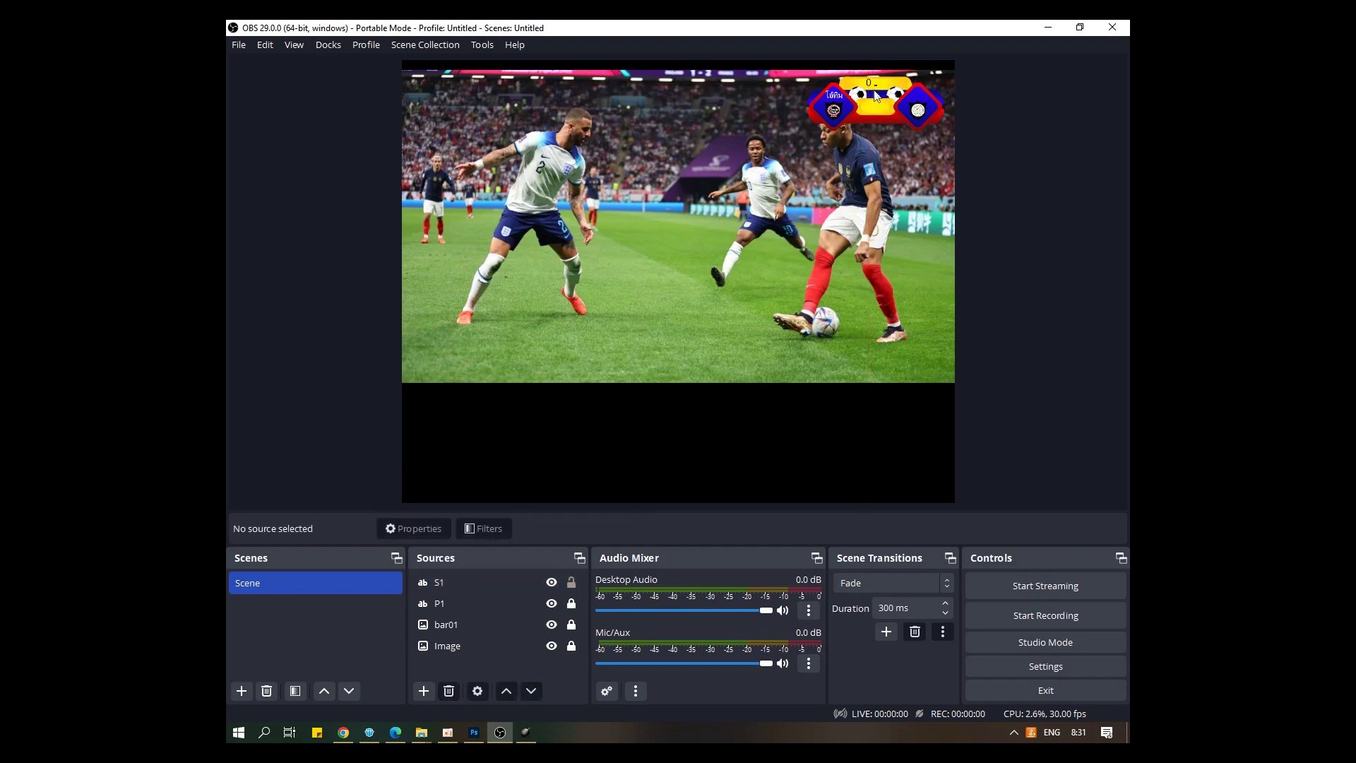
drag(869, 81, 870, 83)
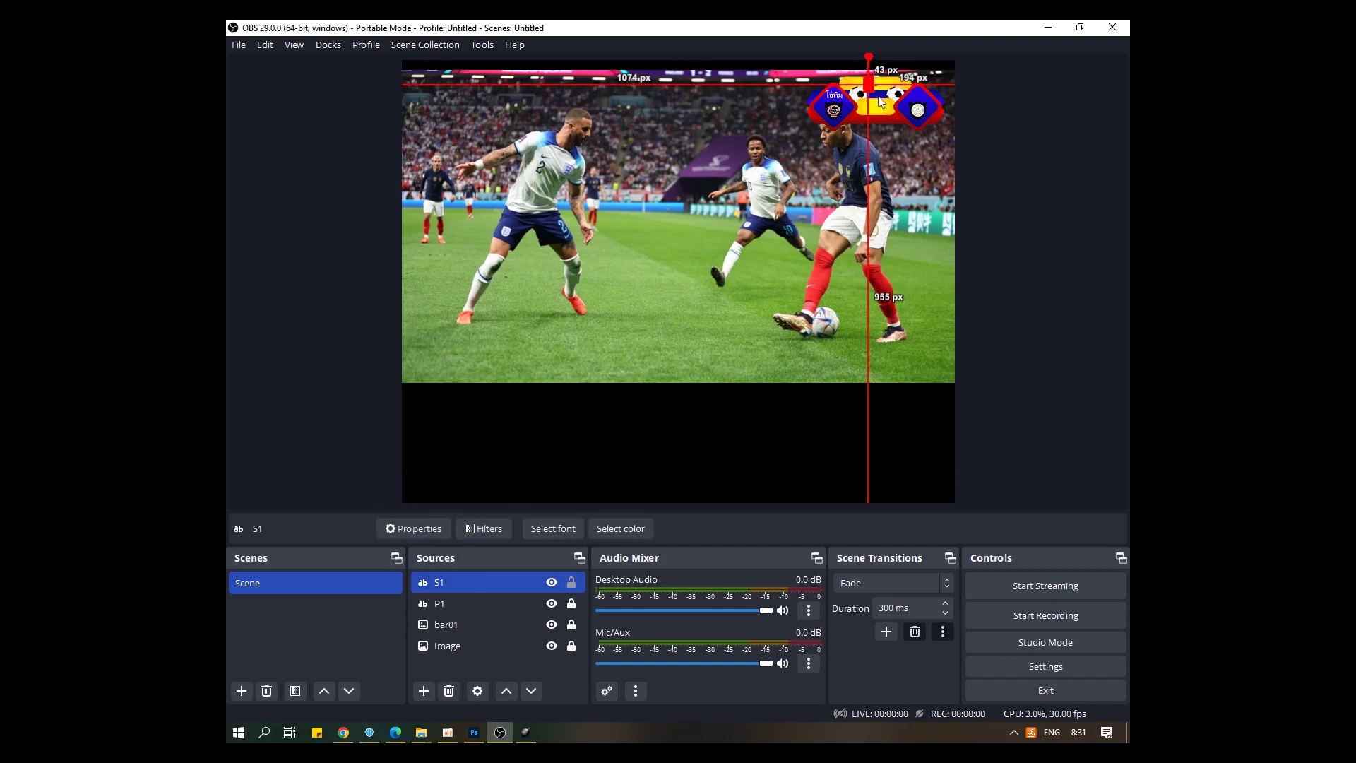
click(883, 105)
click(573, 585)
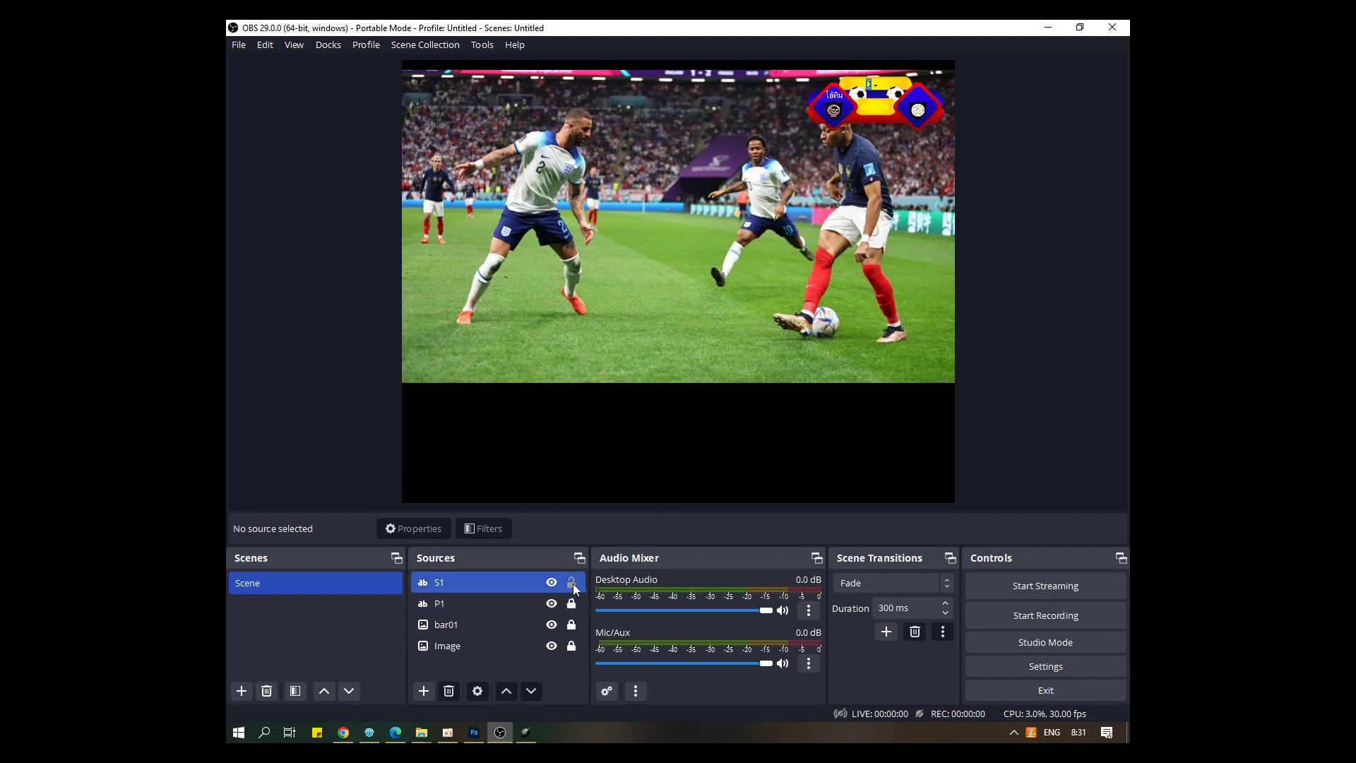
click(572, 582)
- Examine the S1 source's color, opacity, background and alignment properties, and close them without changes
key(alt+Tab)
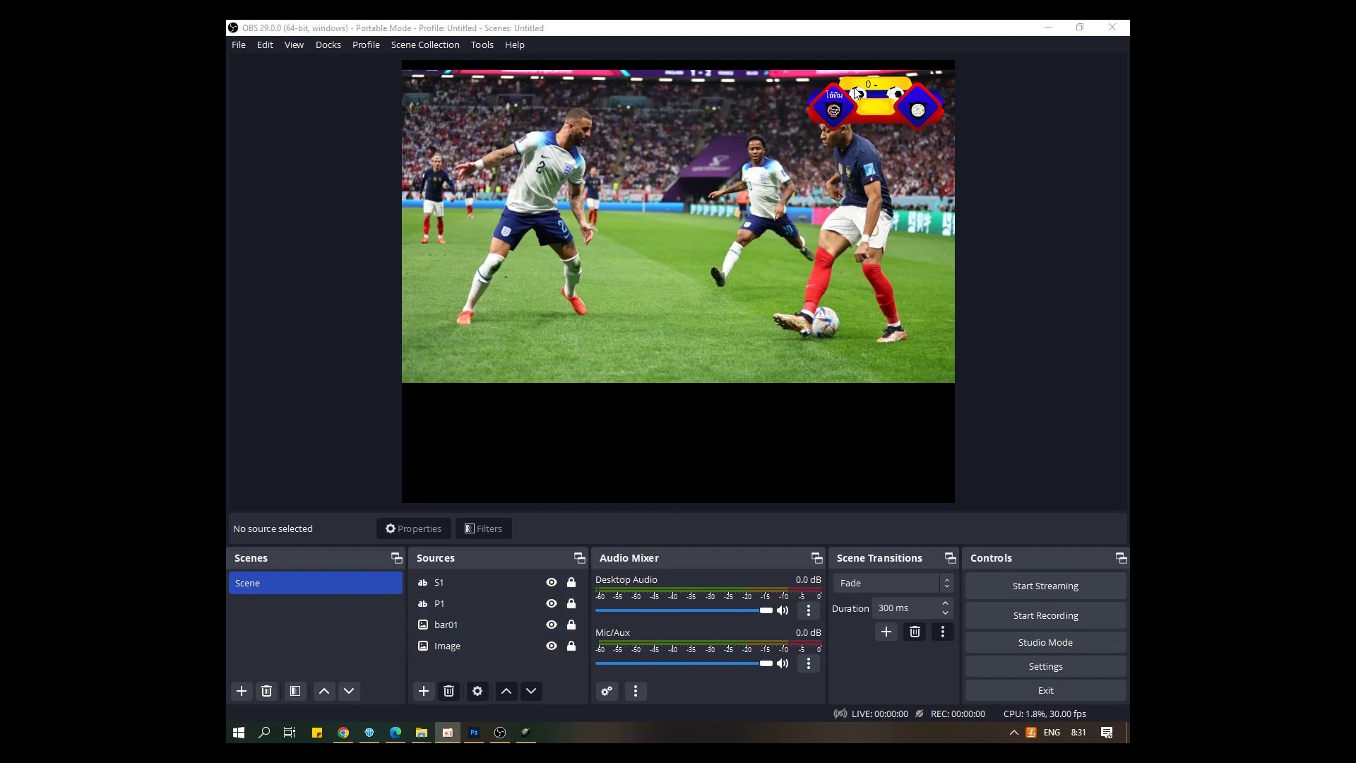
key(alt+Tab)
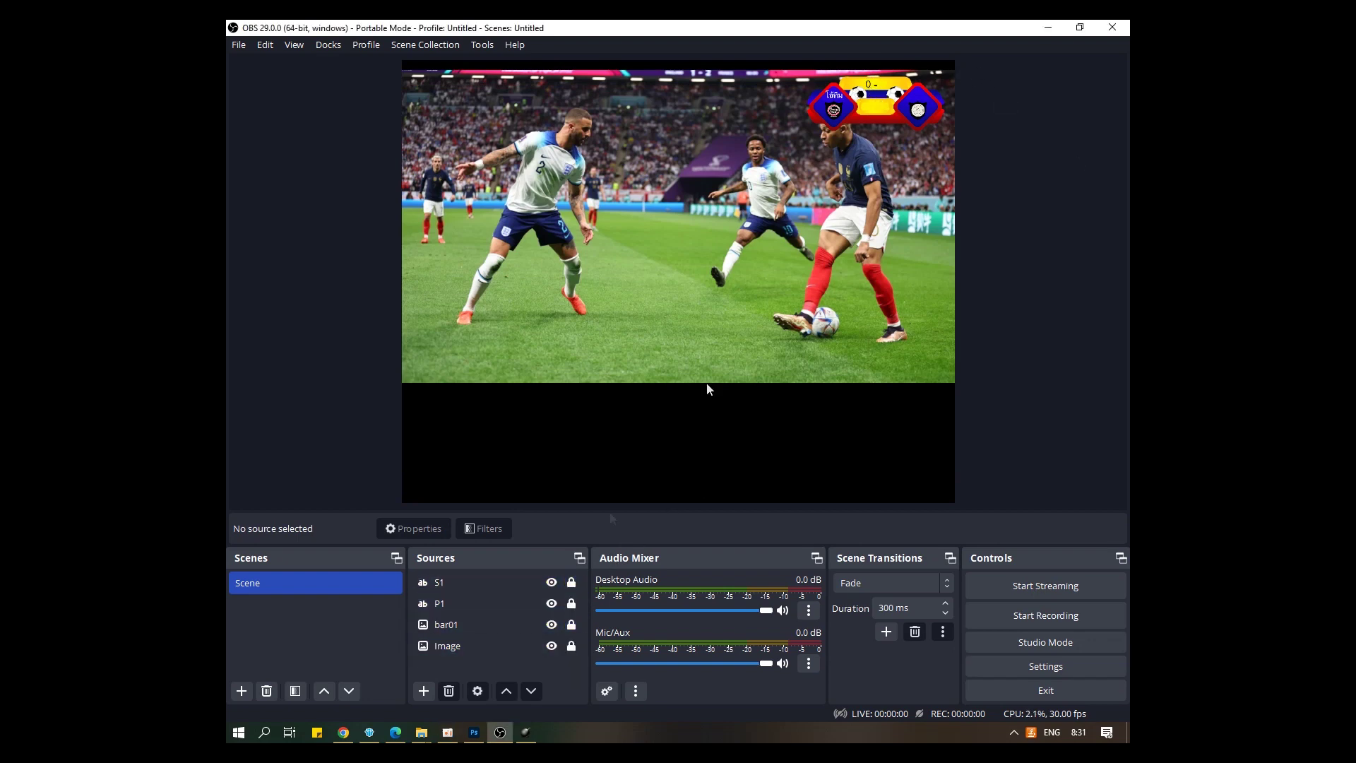
click(488, 582)
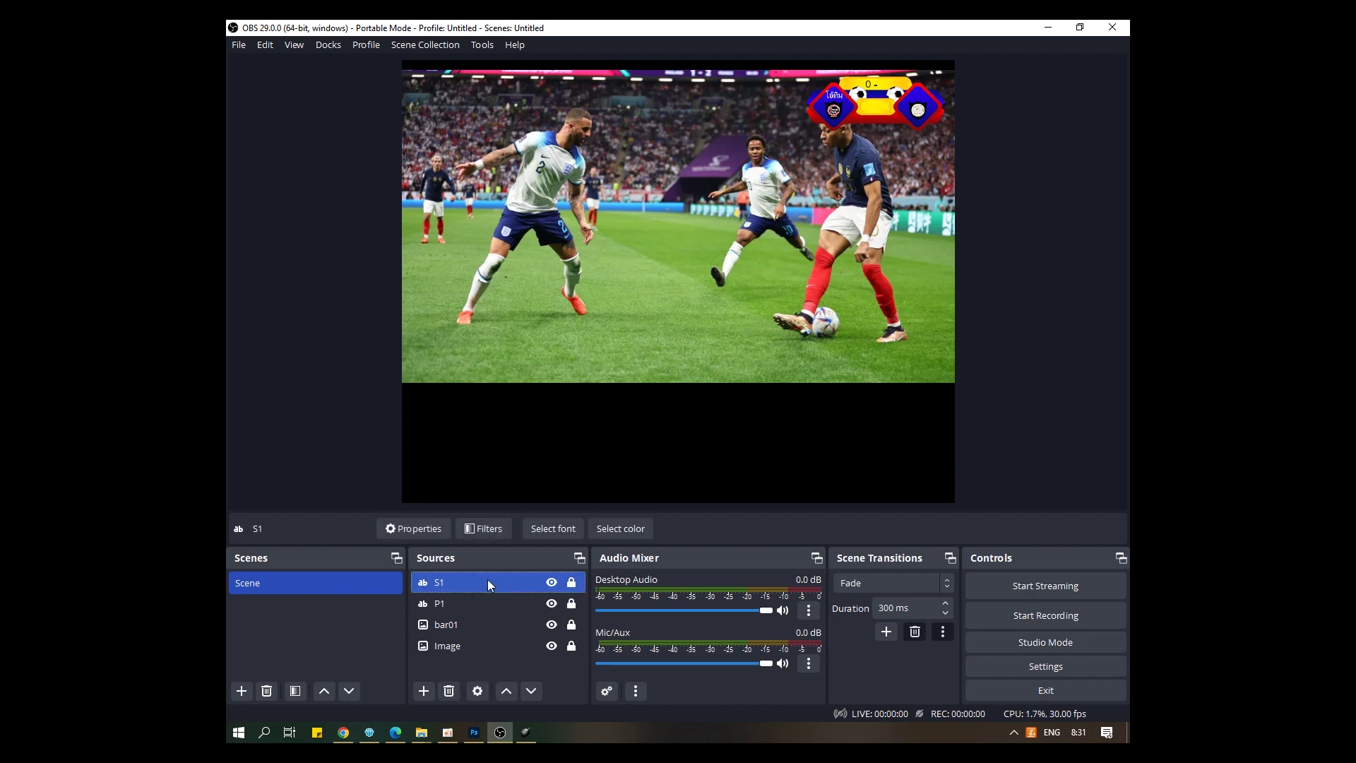
click(426, 529)
scroll(772, 449, down, 5)
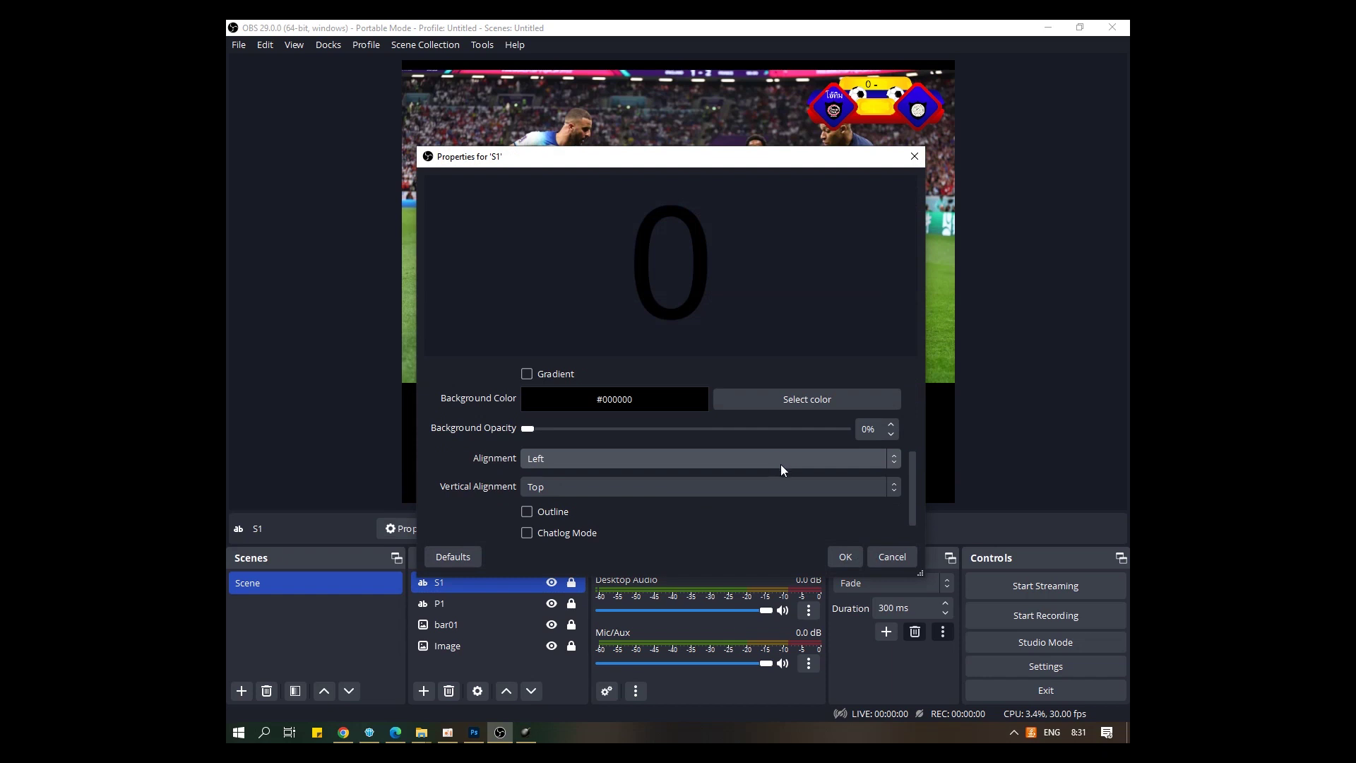
drag(912, 522, 897, 472)
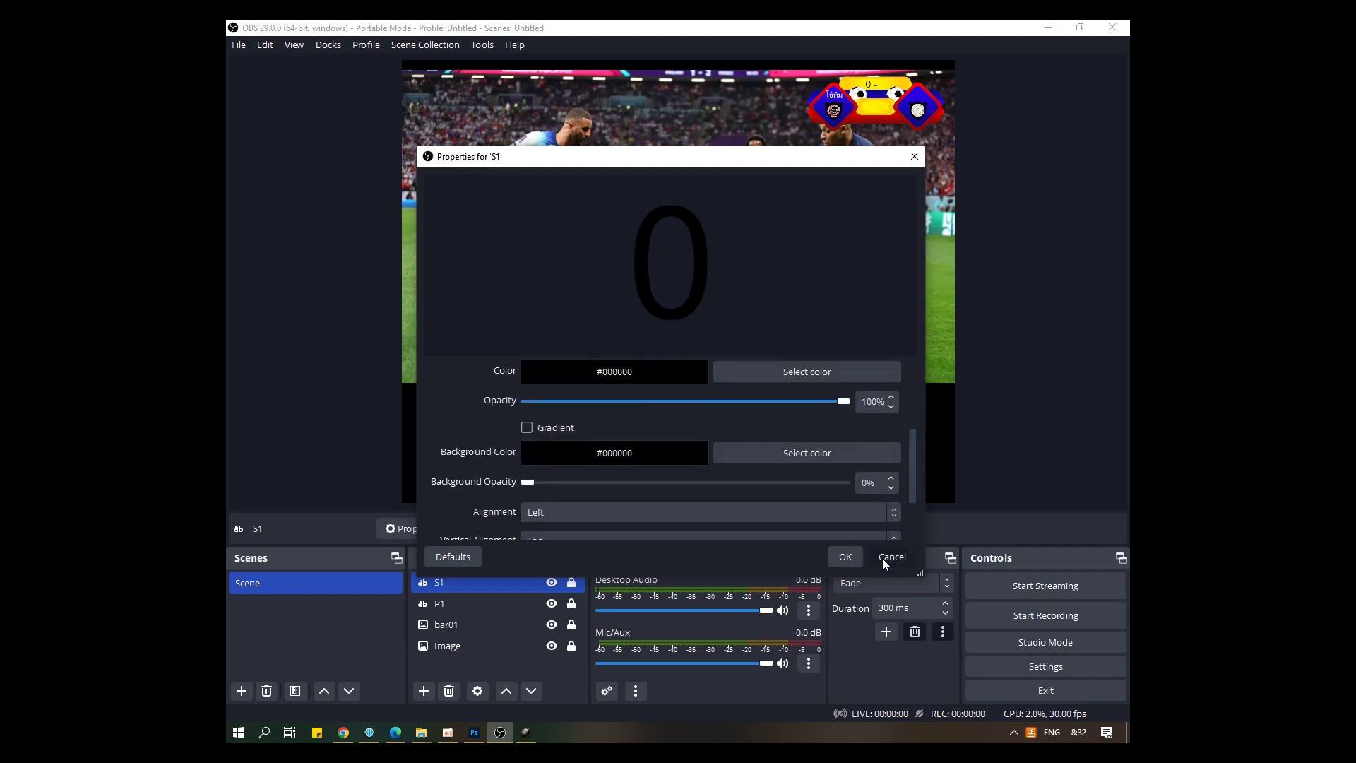
click(883, 558)
- Add a Text (GDI+) source named P2 that reads its text from P2.txt in the SBE folder
click(422, 692)
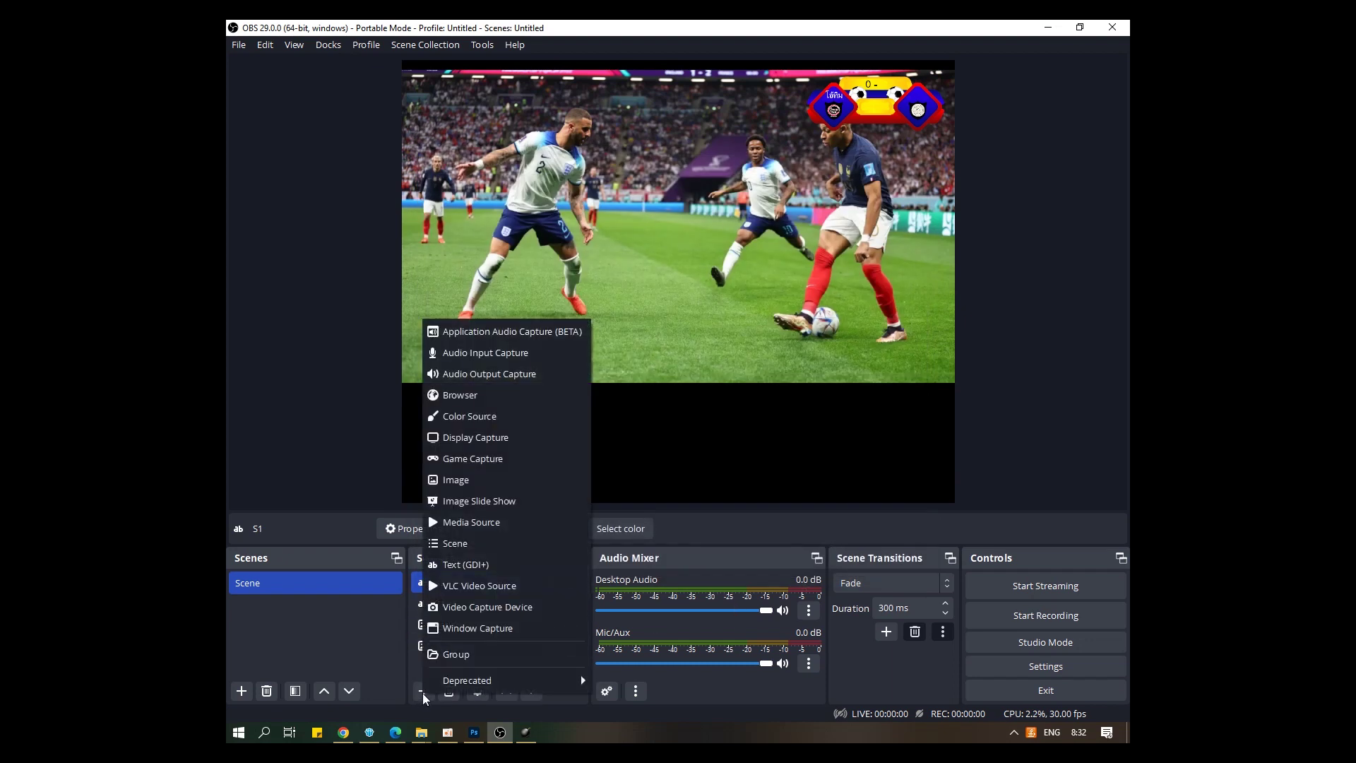
click(486, 565)
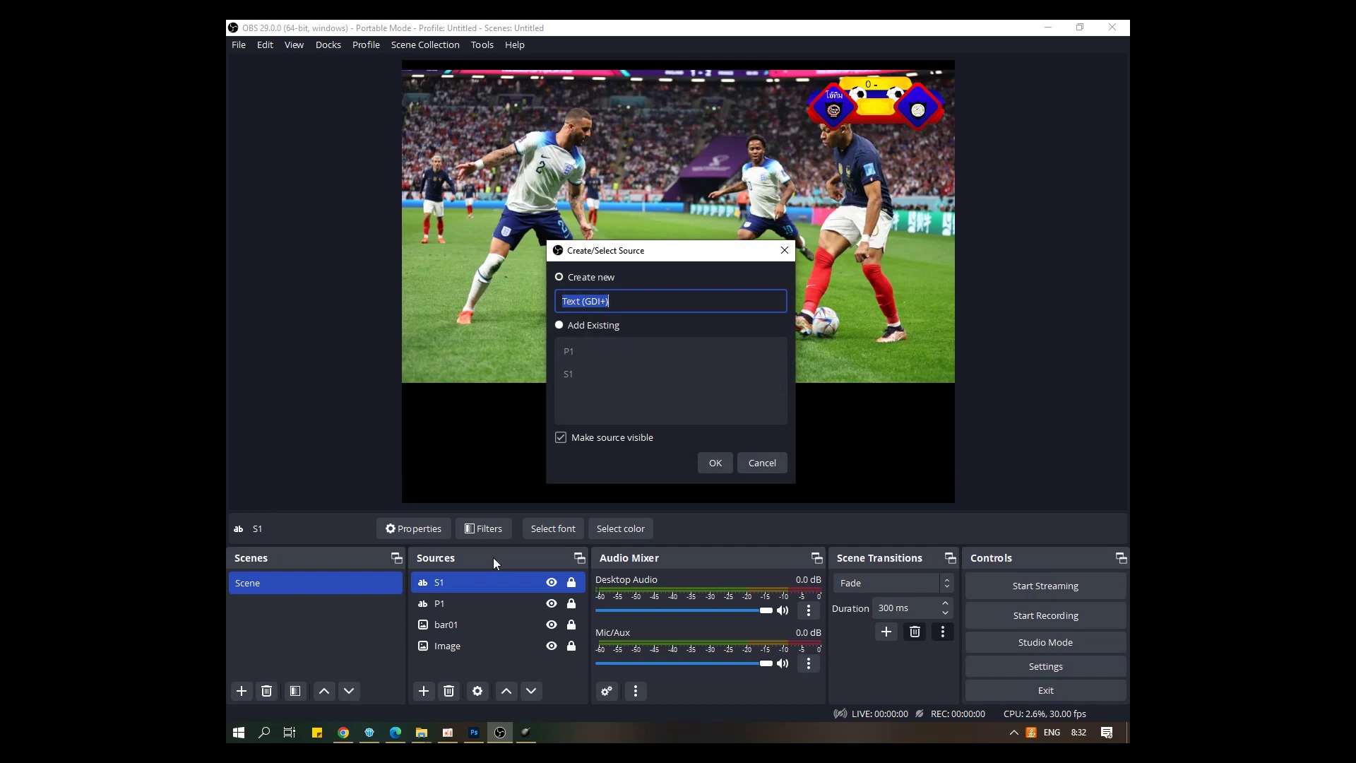
text(P2)
key(Return)
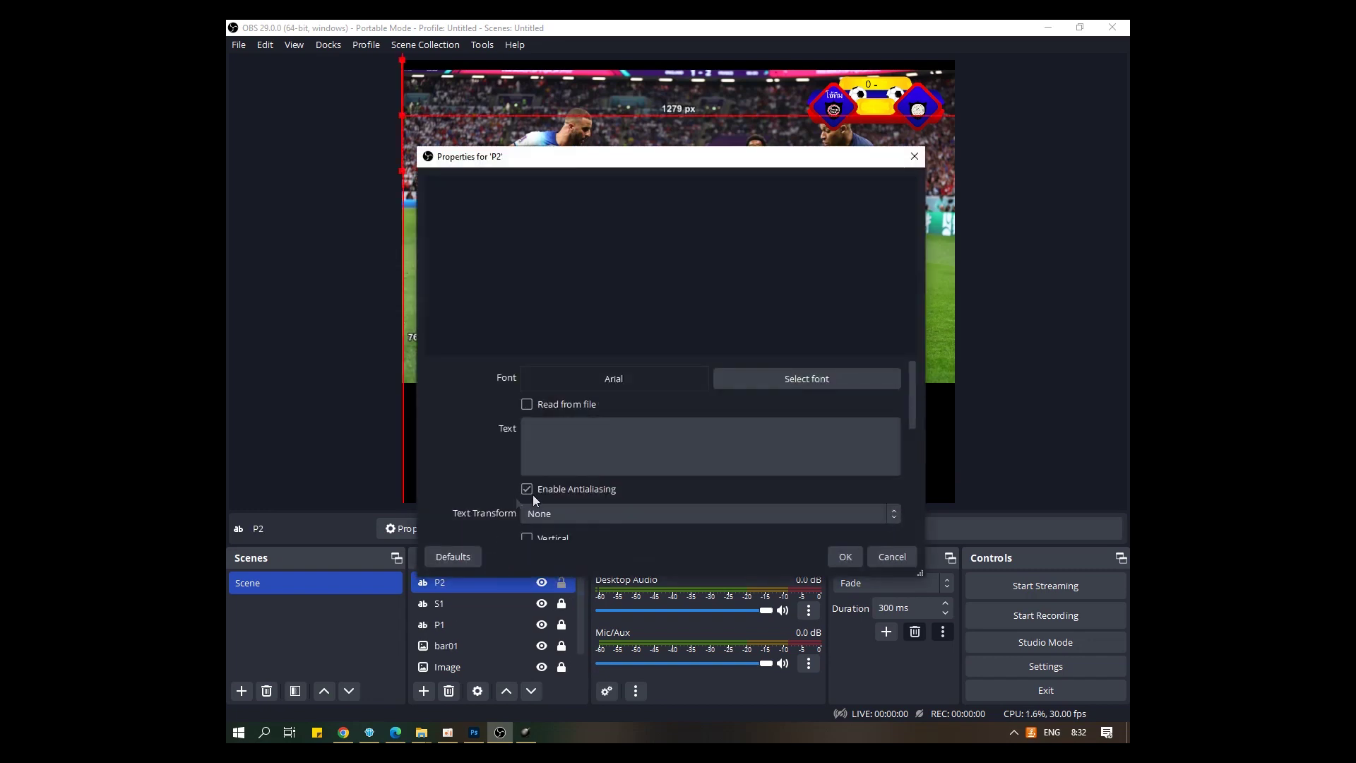
click(575, 402)
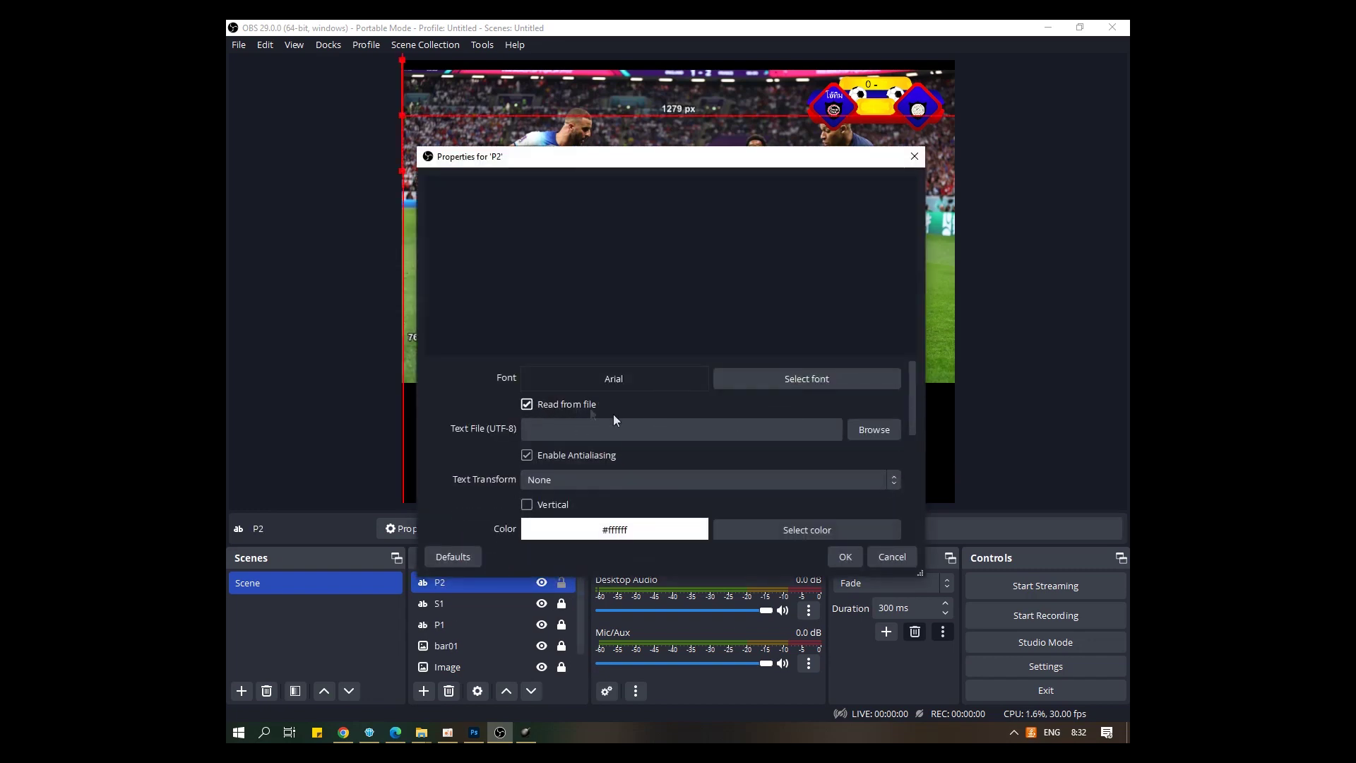
click(866, 432)
double_click(583, 316)
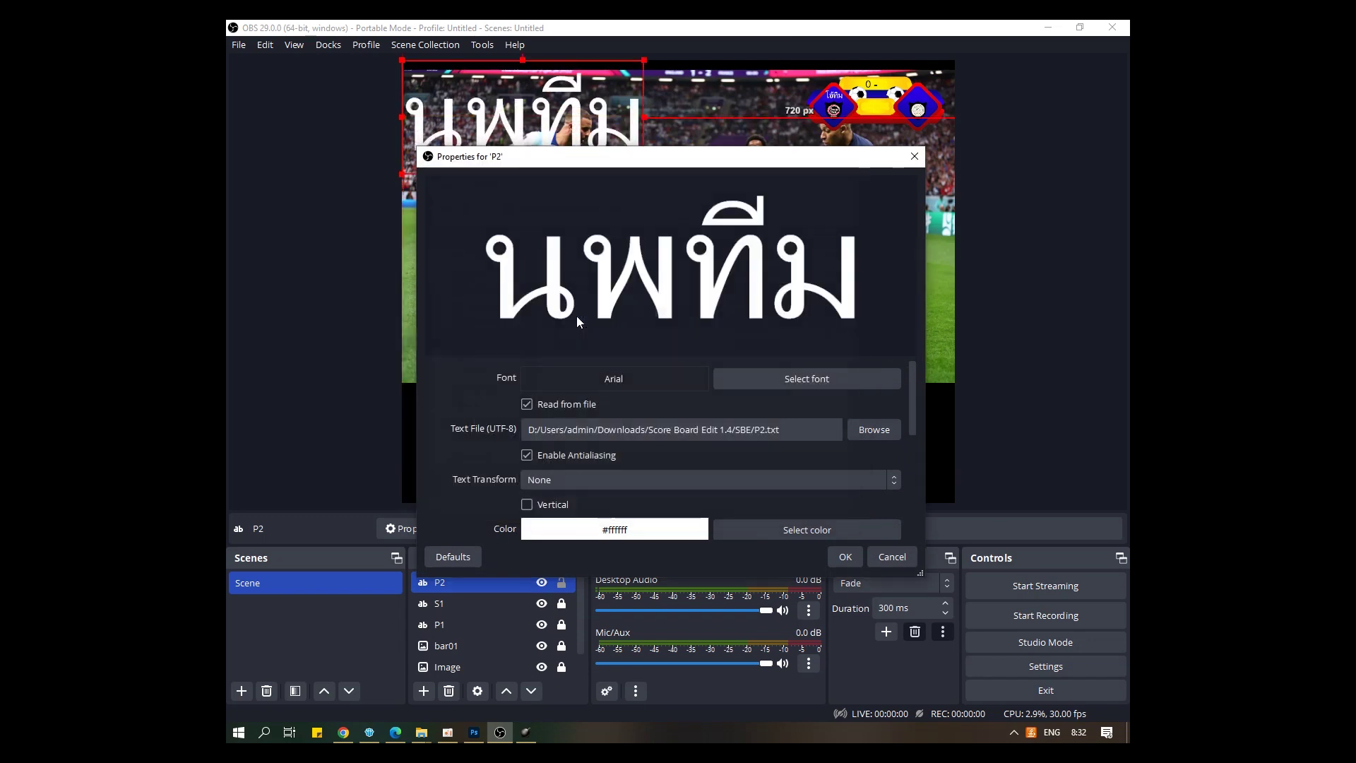
click(844, 558)
- Shrink the P2 text and place it above the ball in the right diamond, about 70 px from the canvas's top and 56 px from its right
click(648, 177)
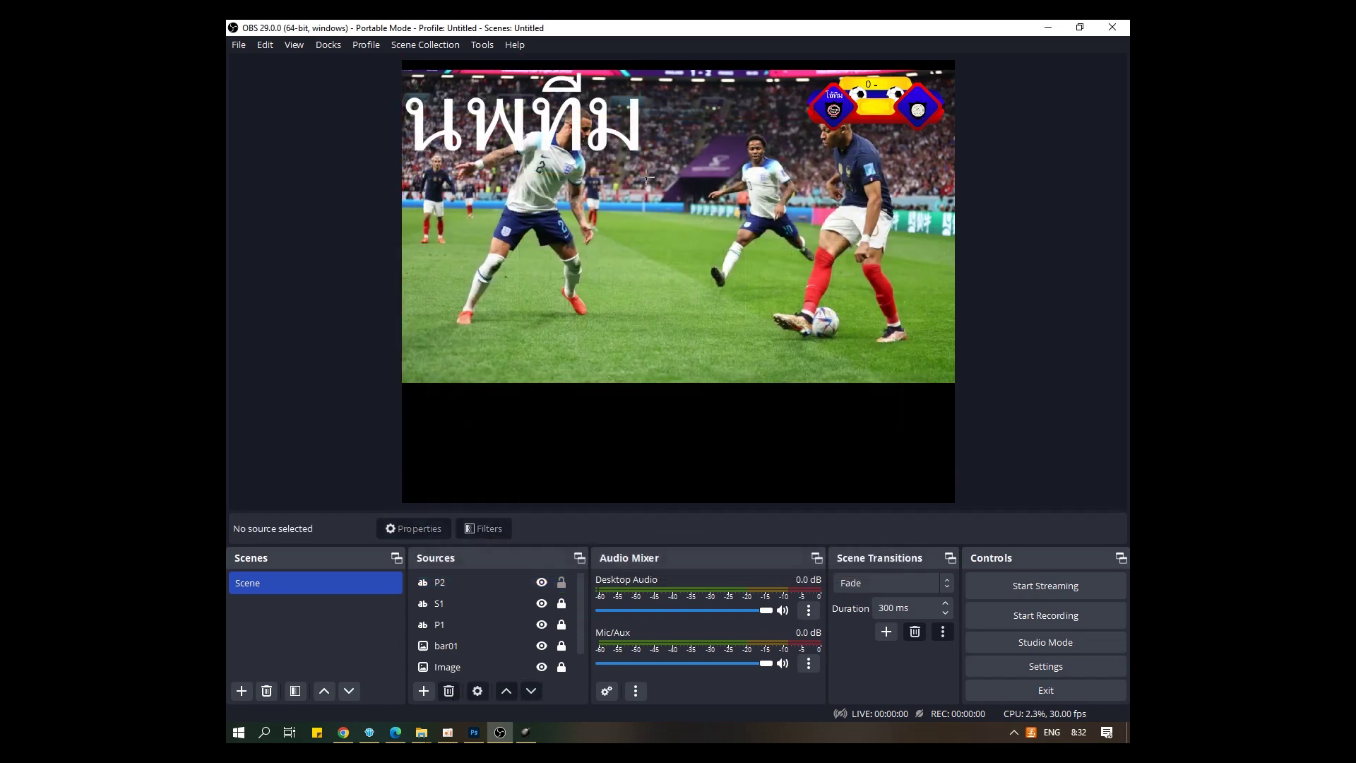
click(617, 145)
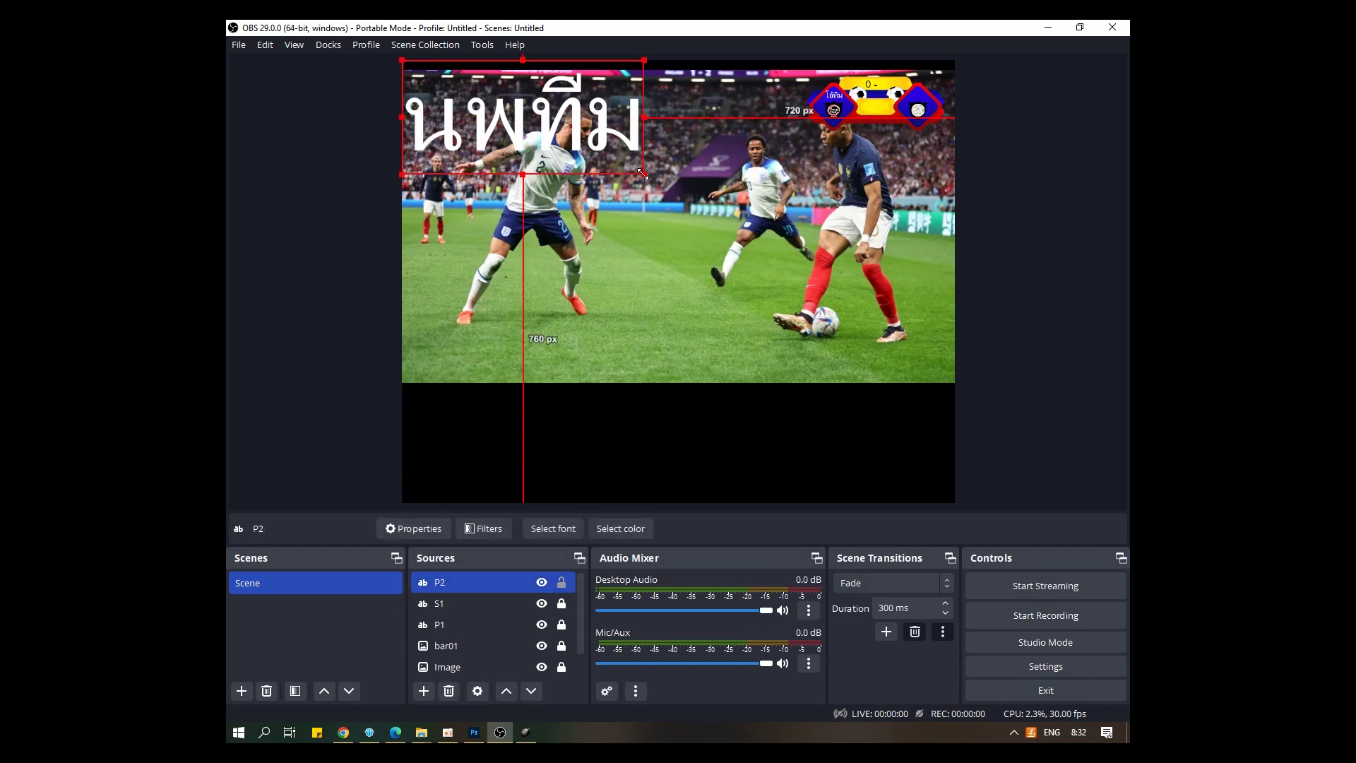
drag(643, 173, 924, 94)
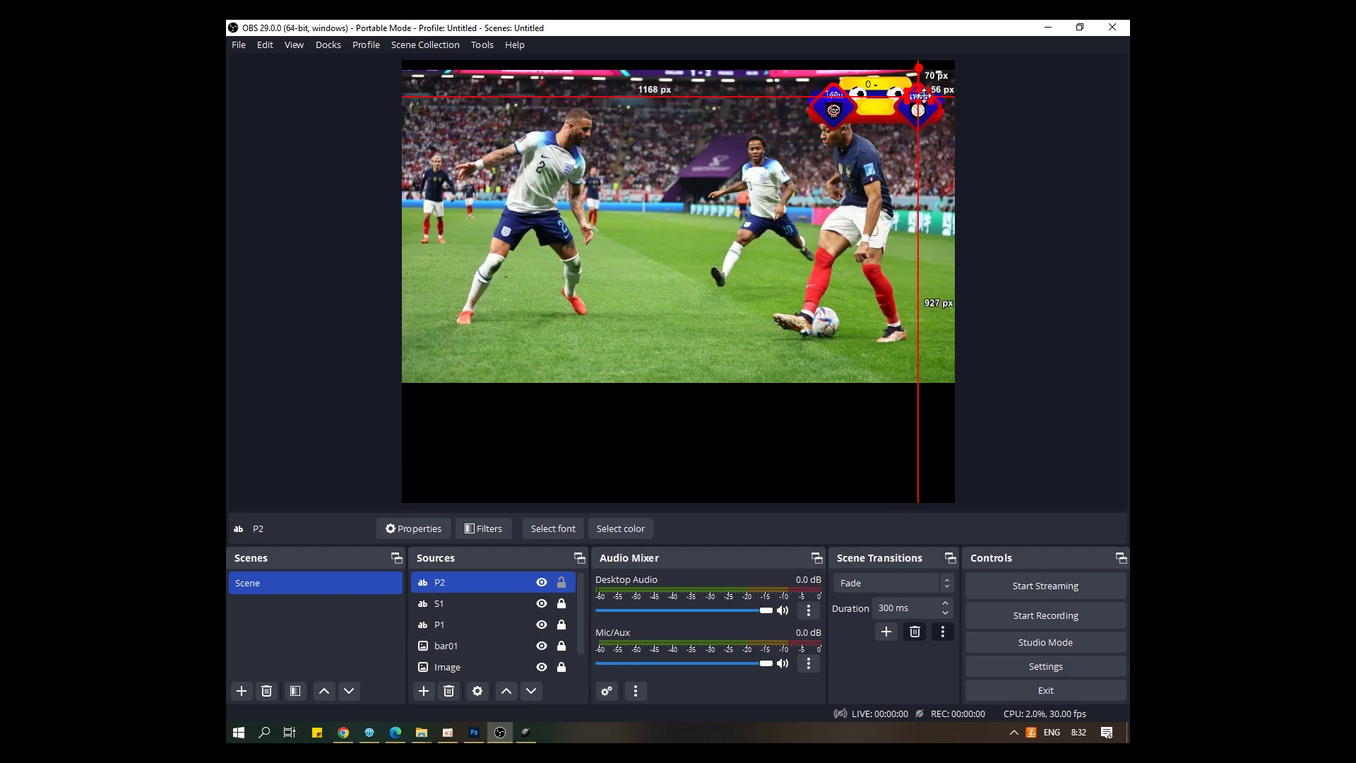
click(888, 153)
- Nudge the P2 text sideways inside the right diamond to about 53 px from the canvas's right edge
click(929, 103)
click(888, 146)
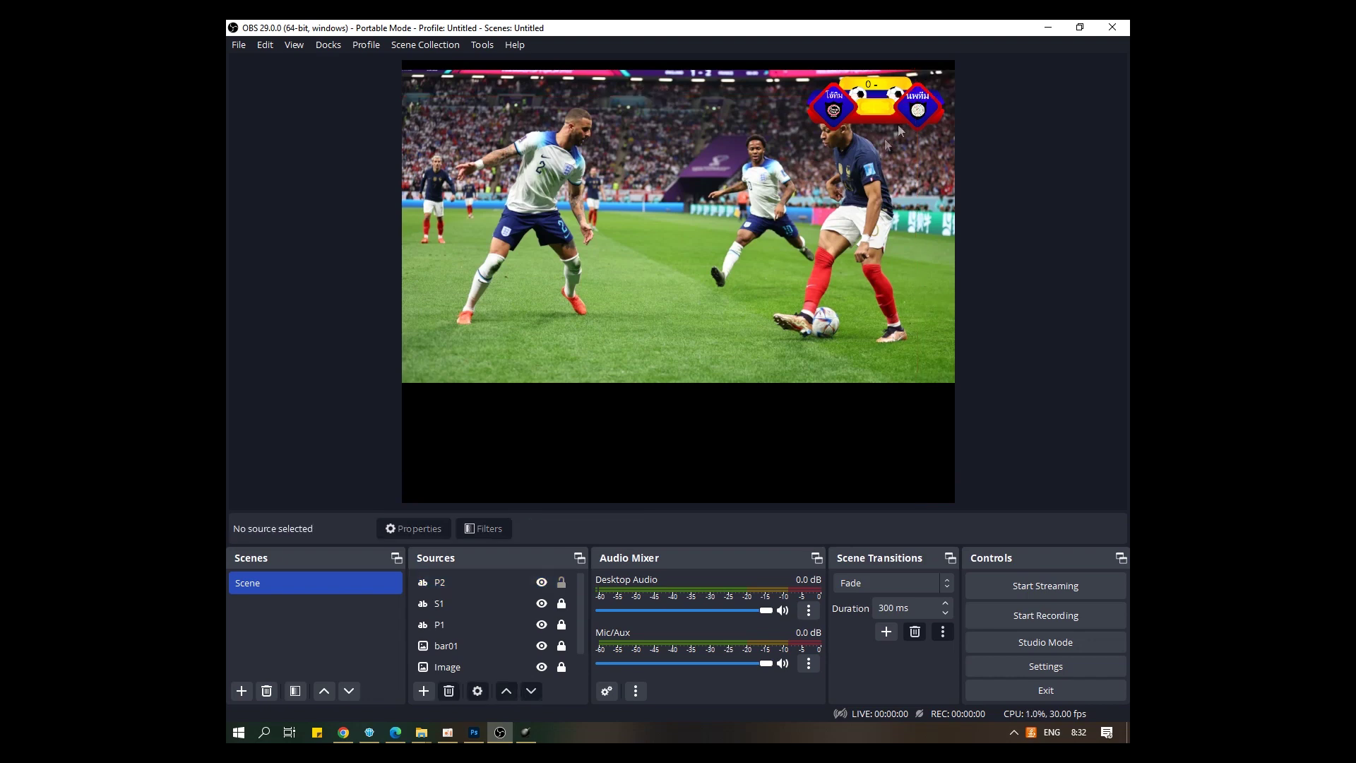
drag(927, 100, 934, 100)
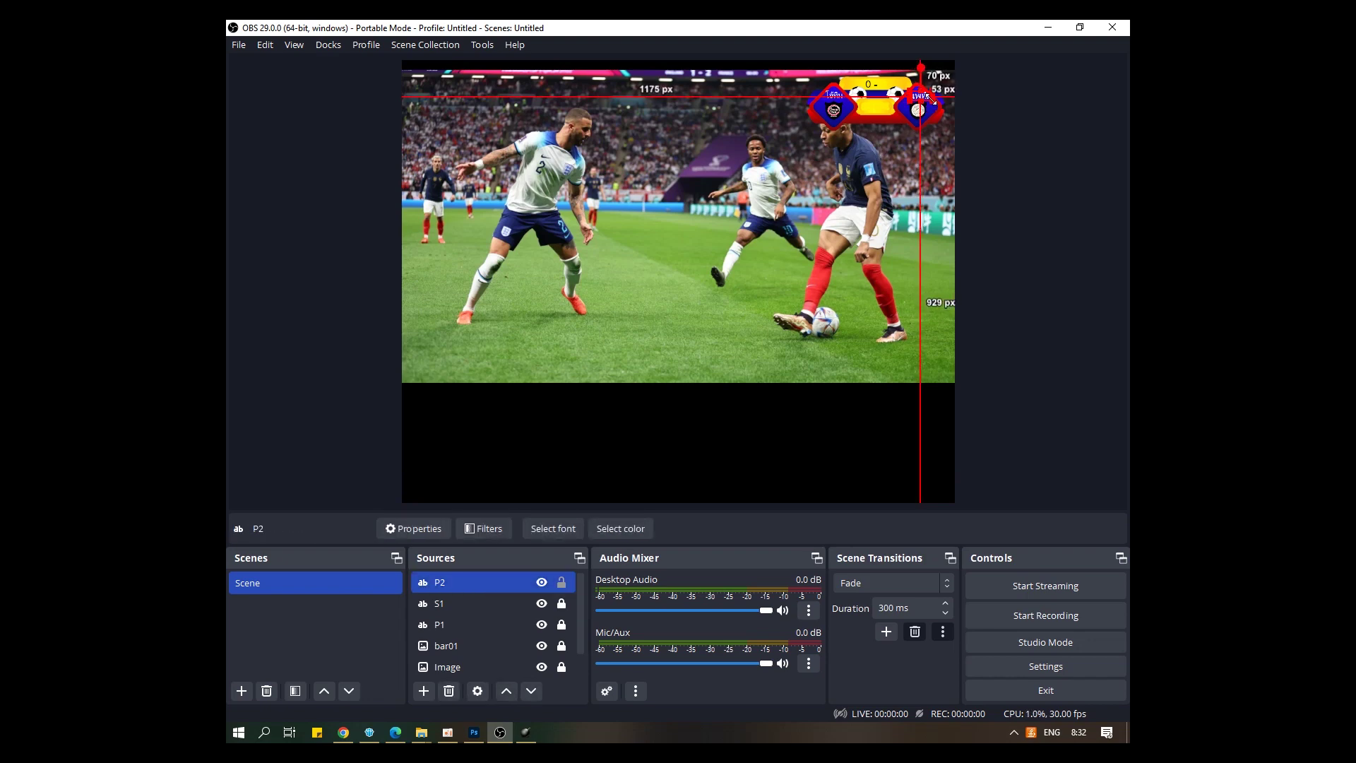
- Nudge the P2 text inside the right diamond to about 75 px from the canvas's top and 68 px from its right
click(896, 137)
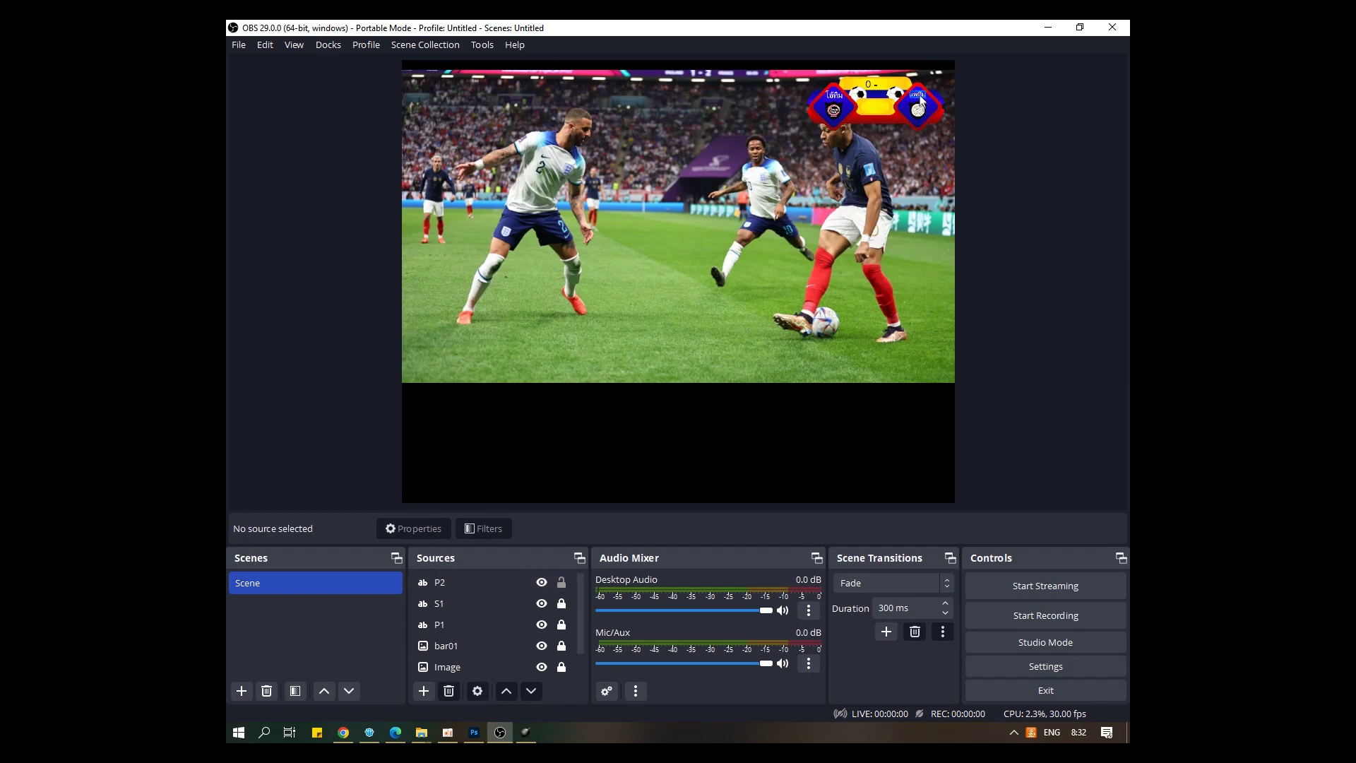
drag(921, 101, 919, 95)
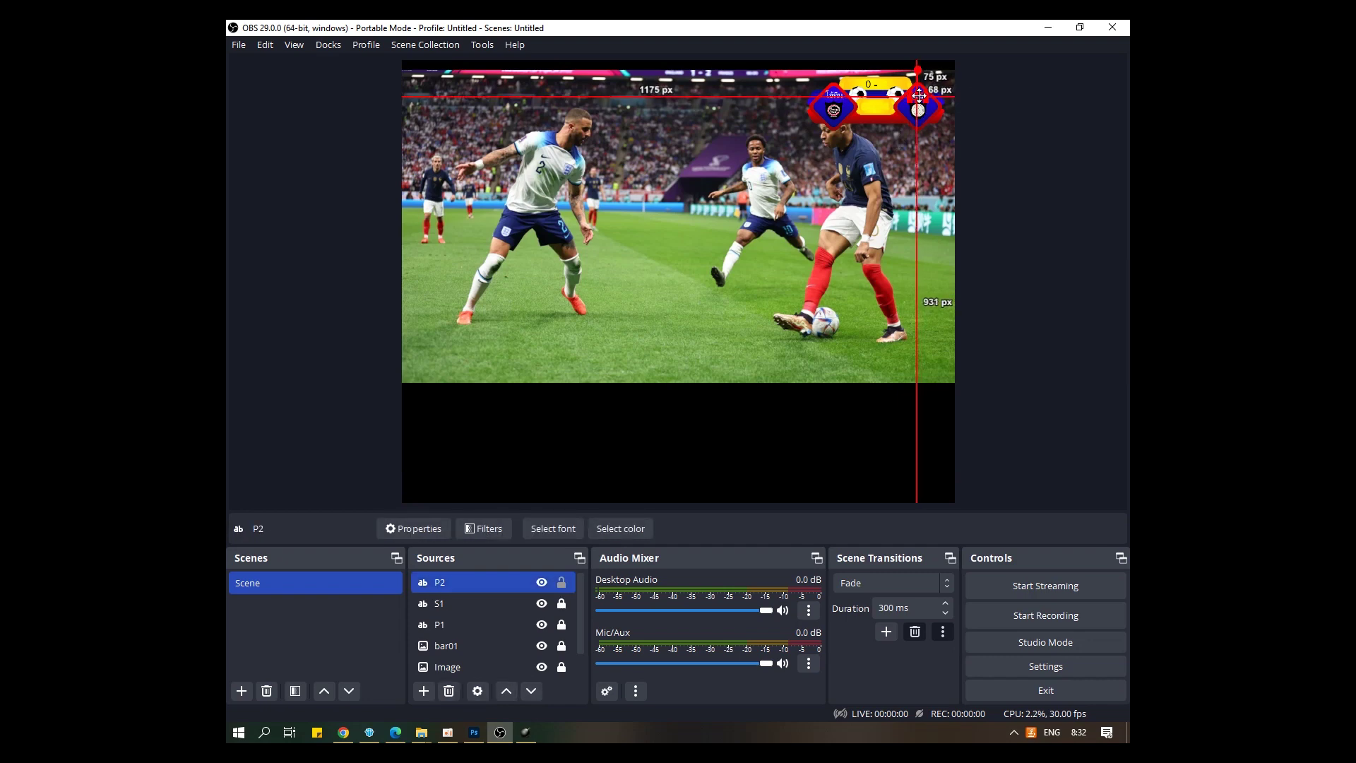
click(892, 167)
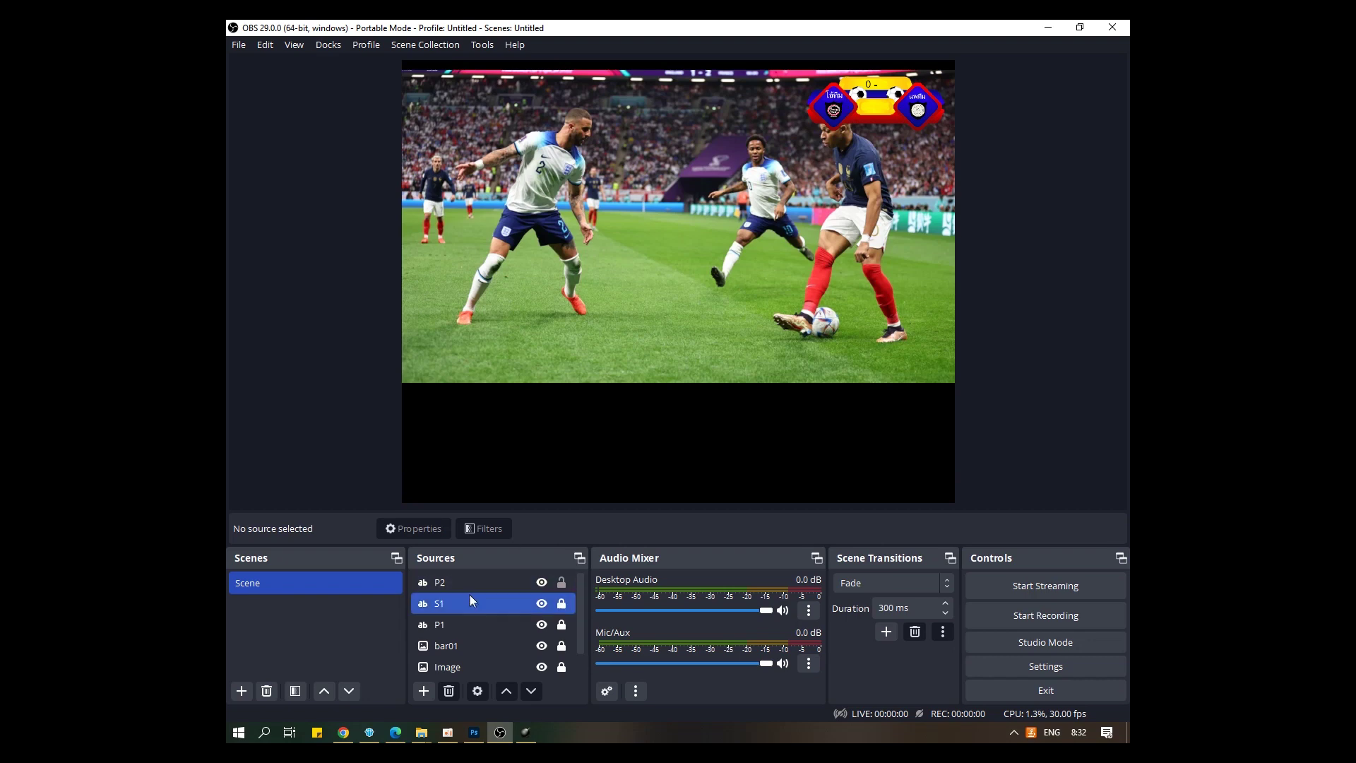
- Examine the P1 source's font, text file, background and alignment properties, and close them without changes
click(471, 628)
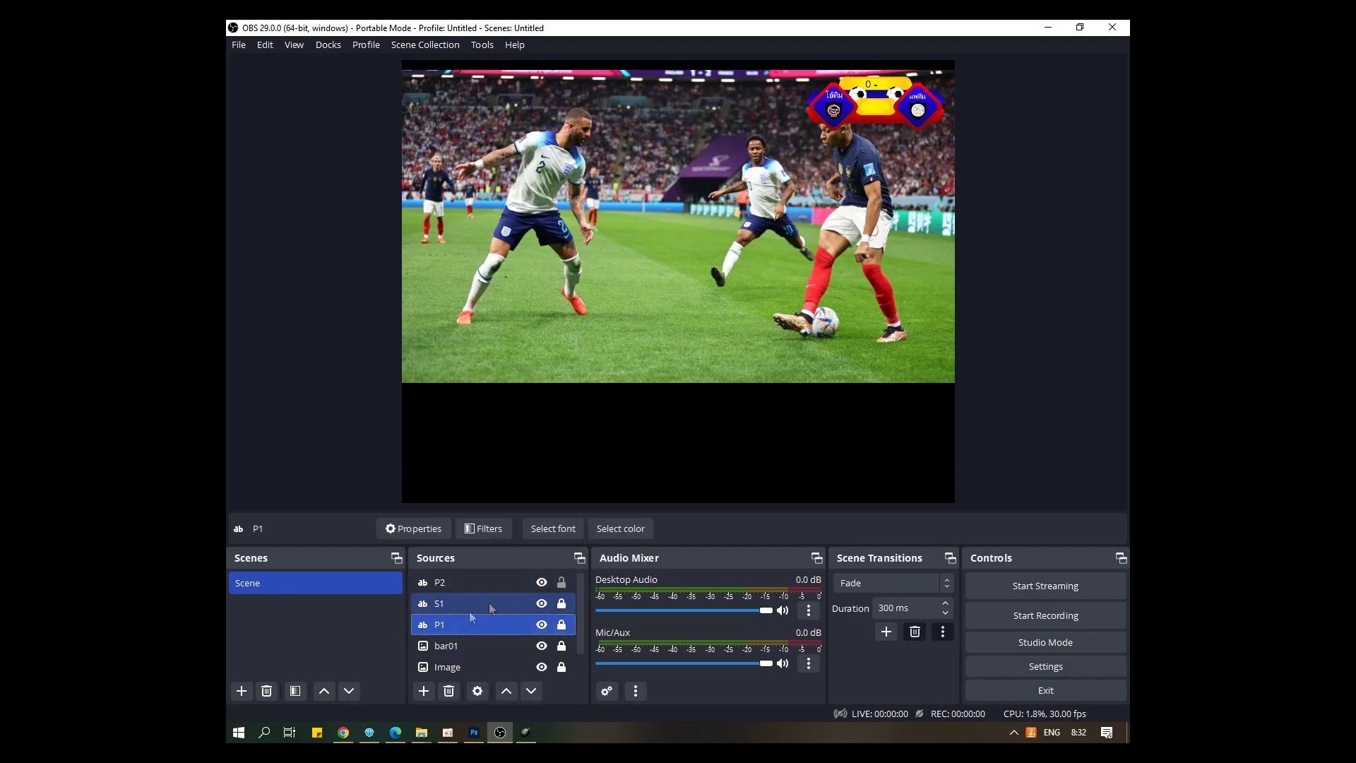
click(424, 527)
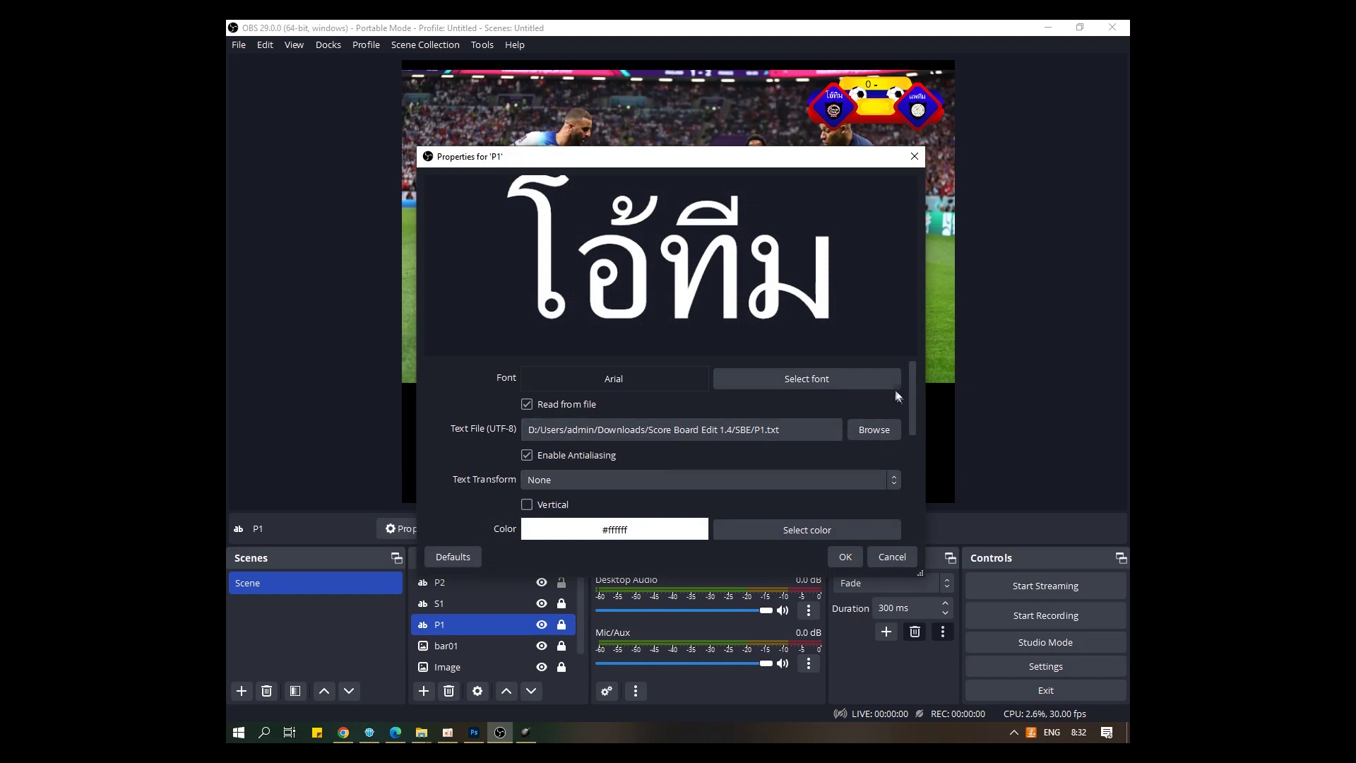
mouse_move(909, 396)
mouse_down()
mouse_move(897, 509)
mouse_move(914, 379)
mouse_up()
scroll(482, 451, down, 5)
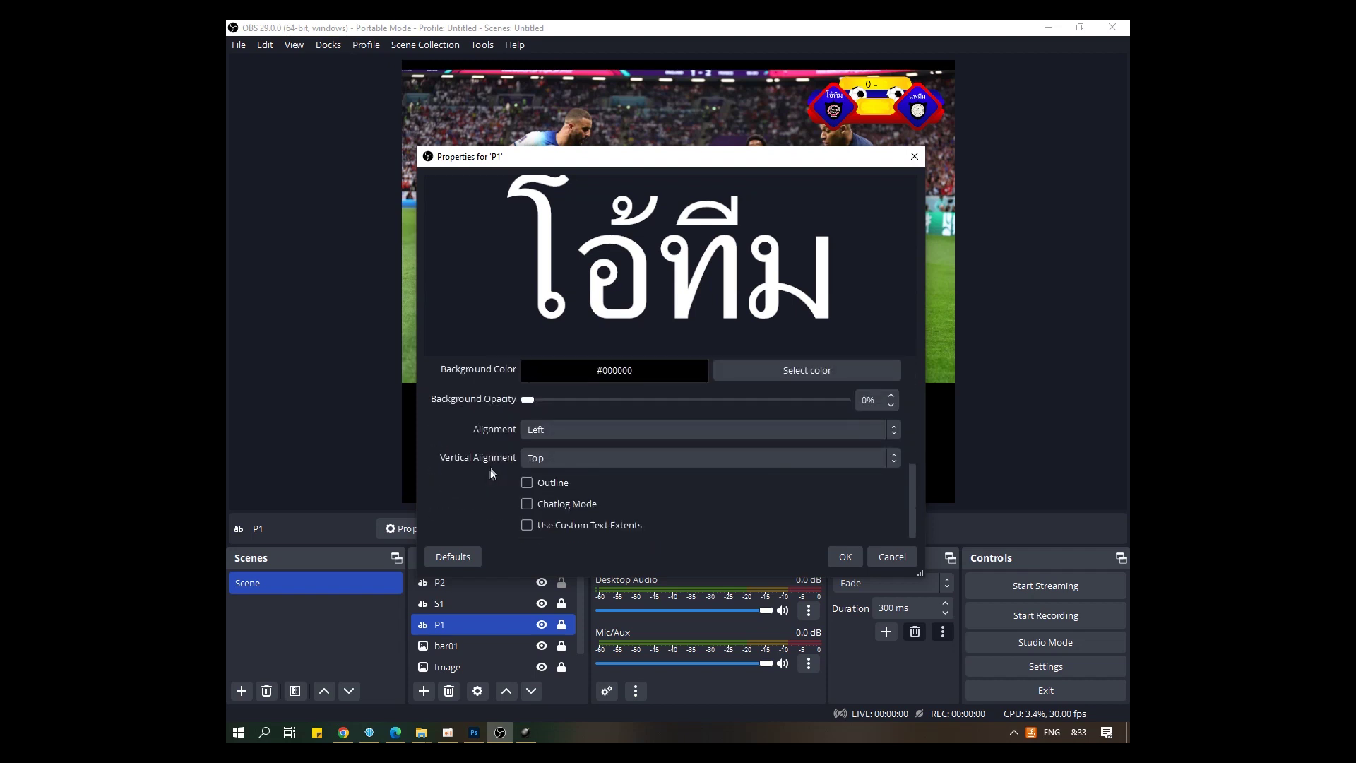
click(846, 558)
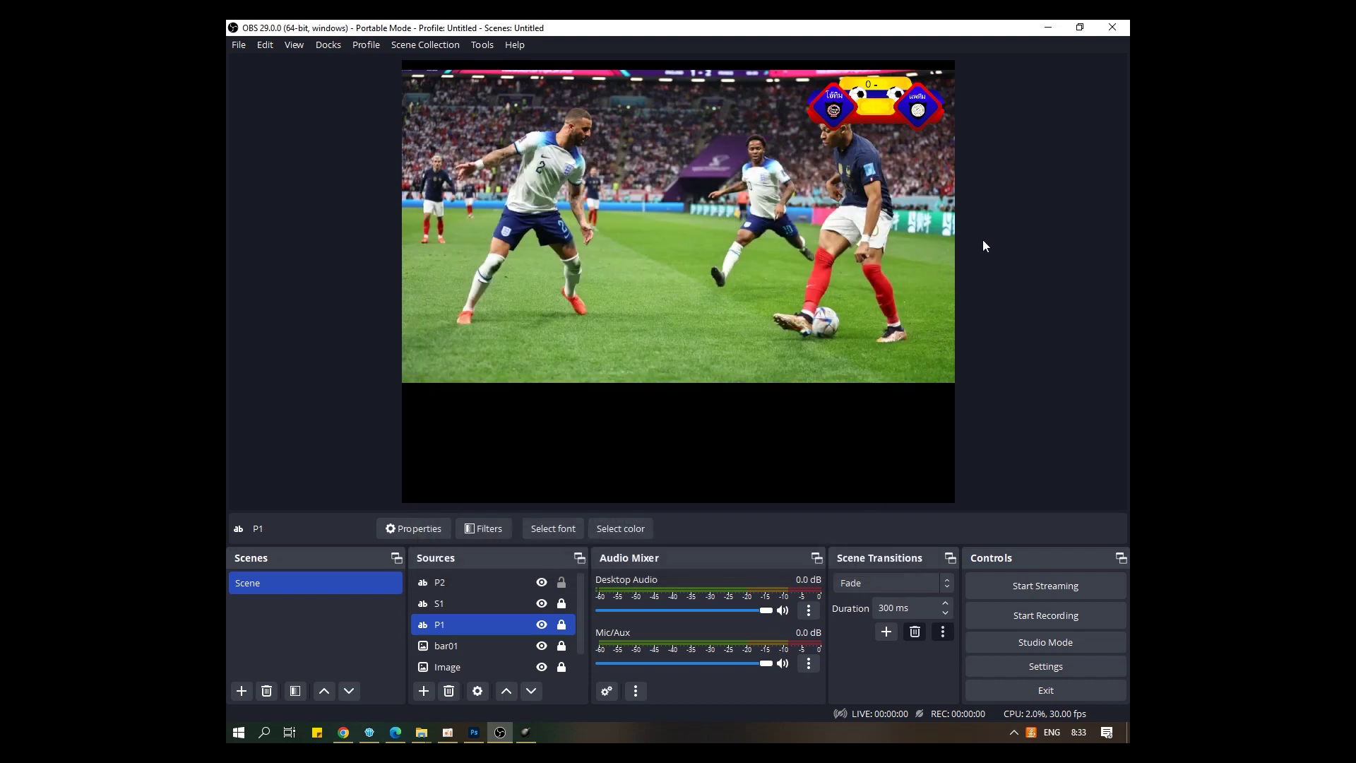
key(alt)
- Add a Text (GDI+) source named S2 that reads its text from scrP2.txt in the SBE folder
click(424, 691)
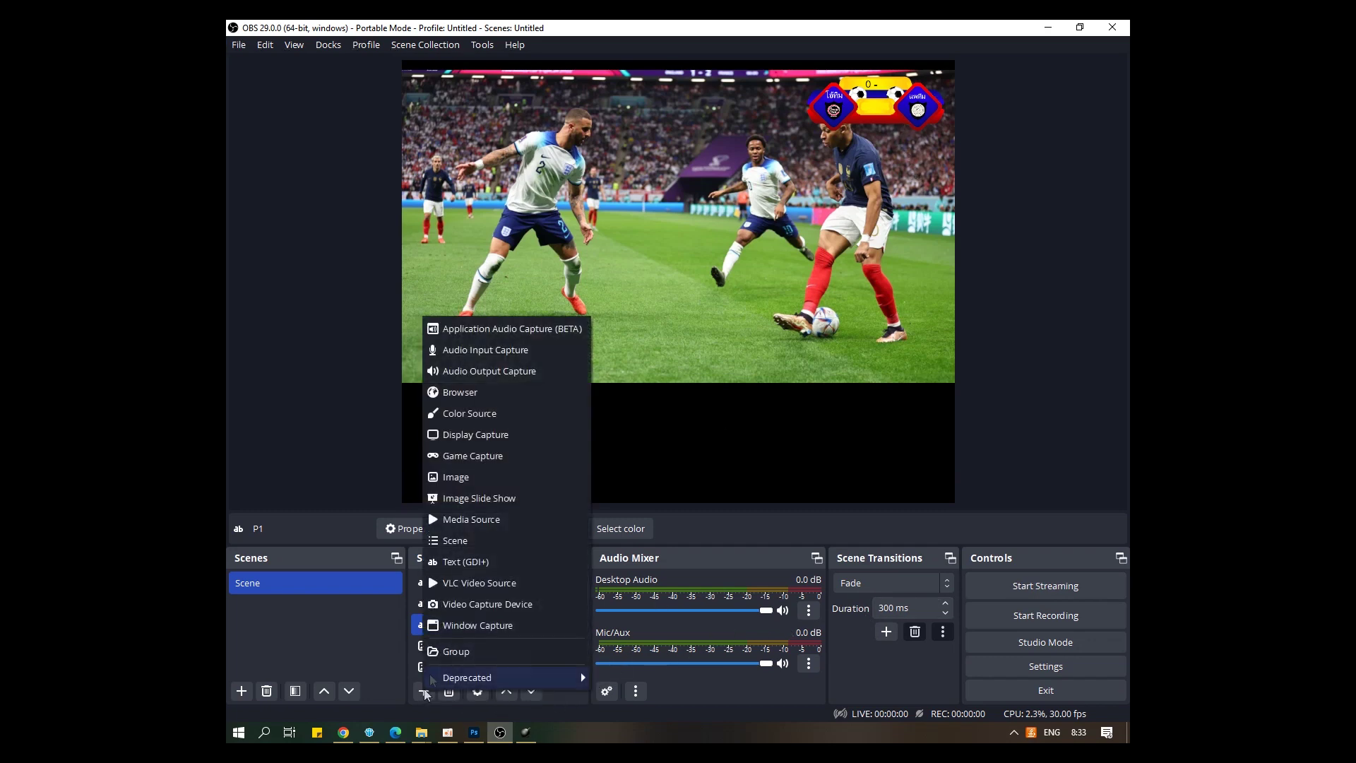
click(475, 563)
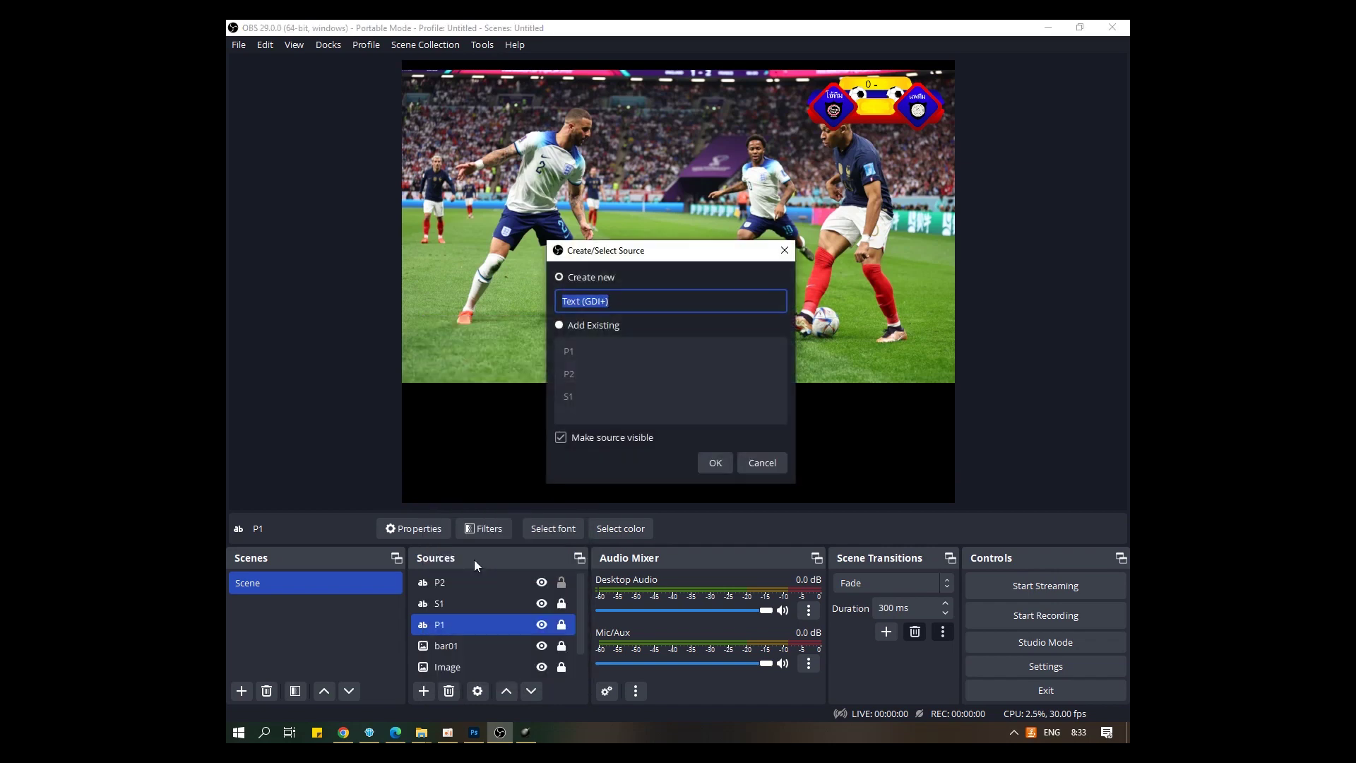
text(S2)
key(Return)
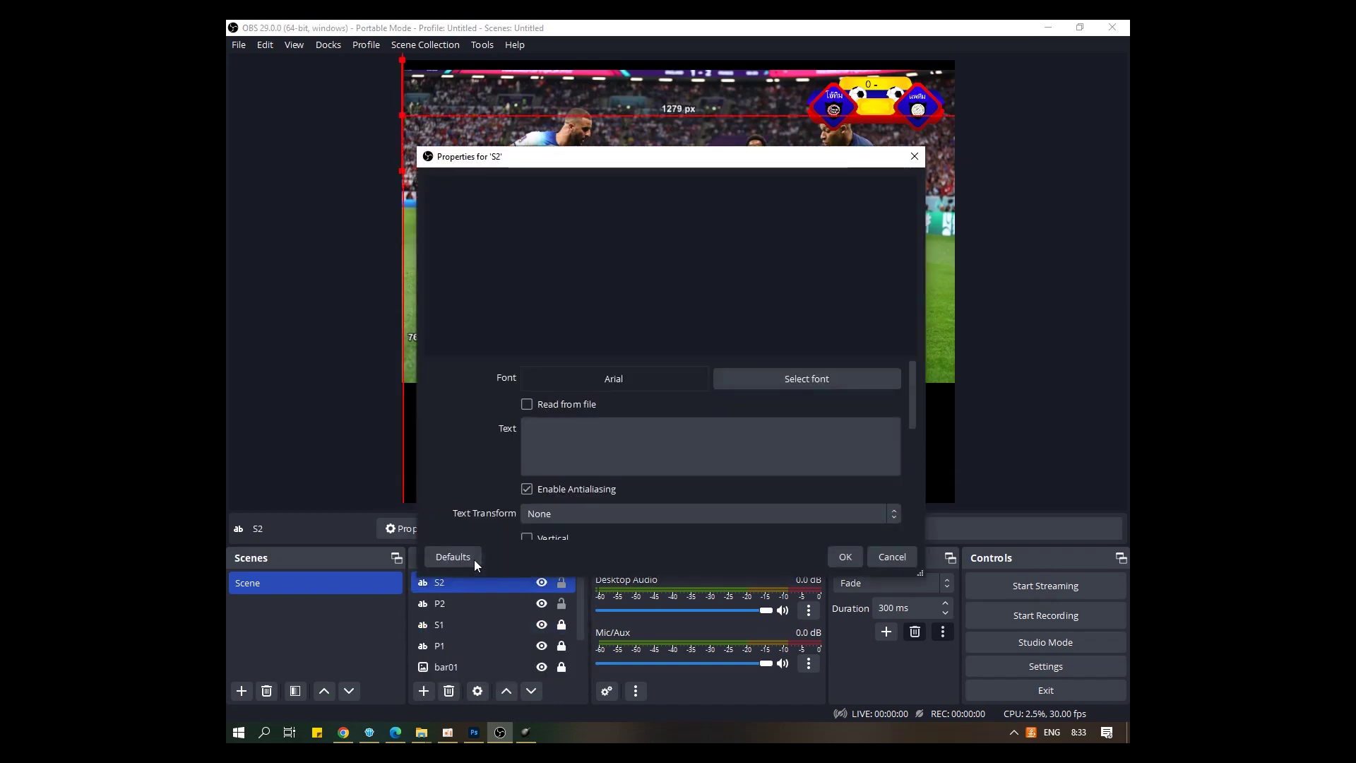
click(542, 406)
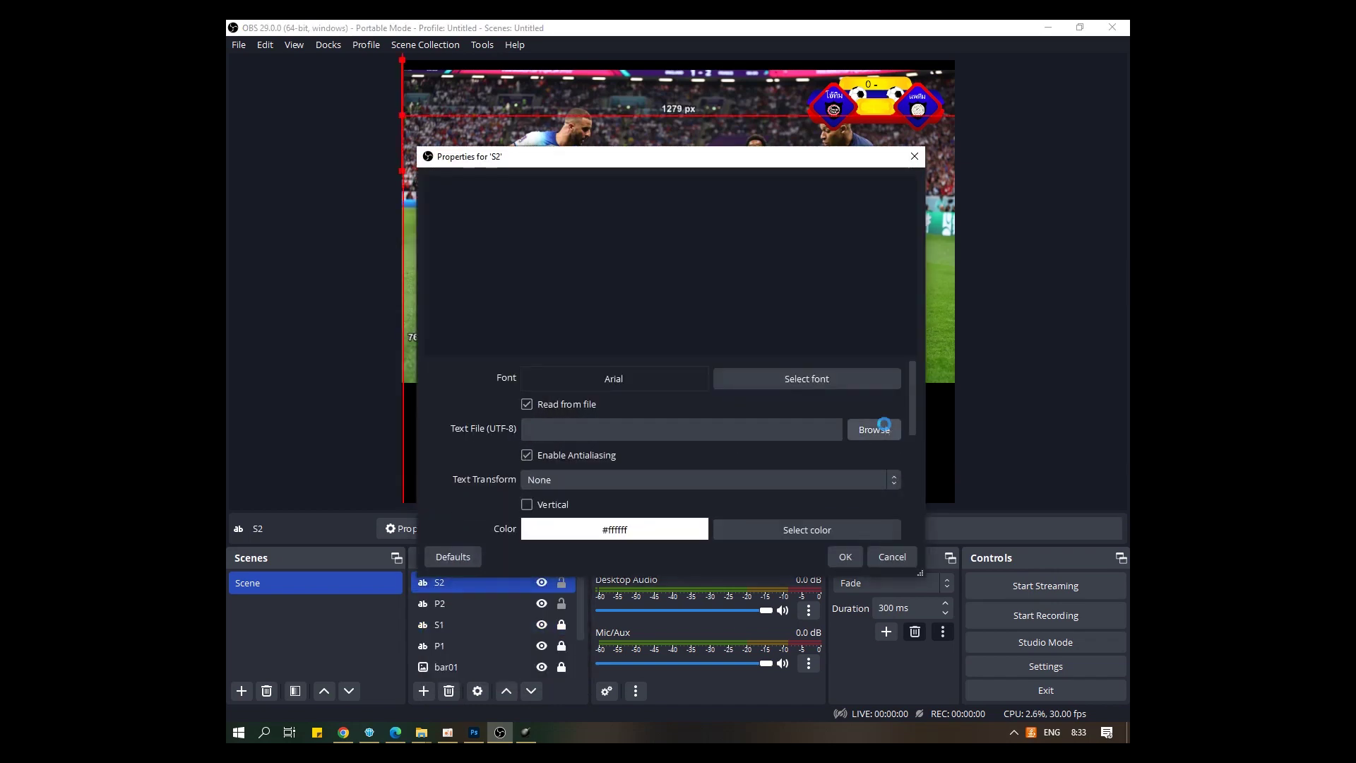
click(878, 428)
double_click(571, 344)
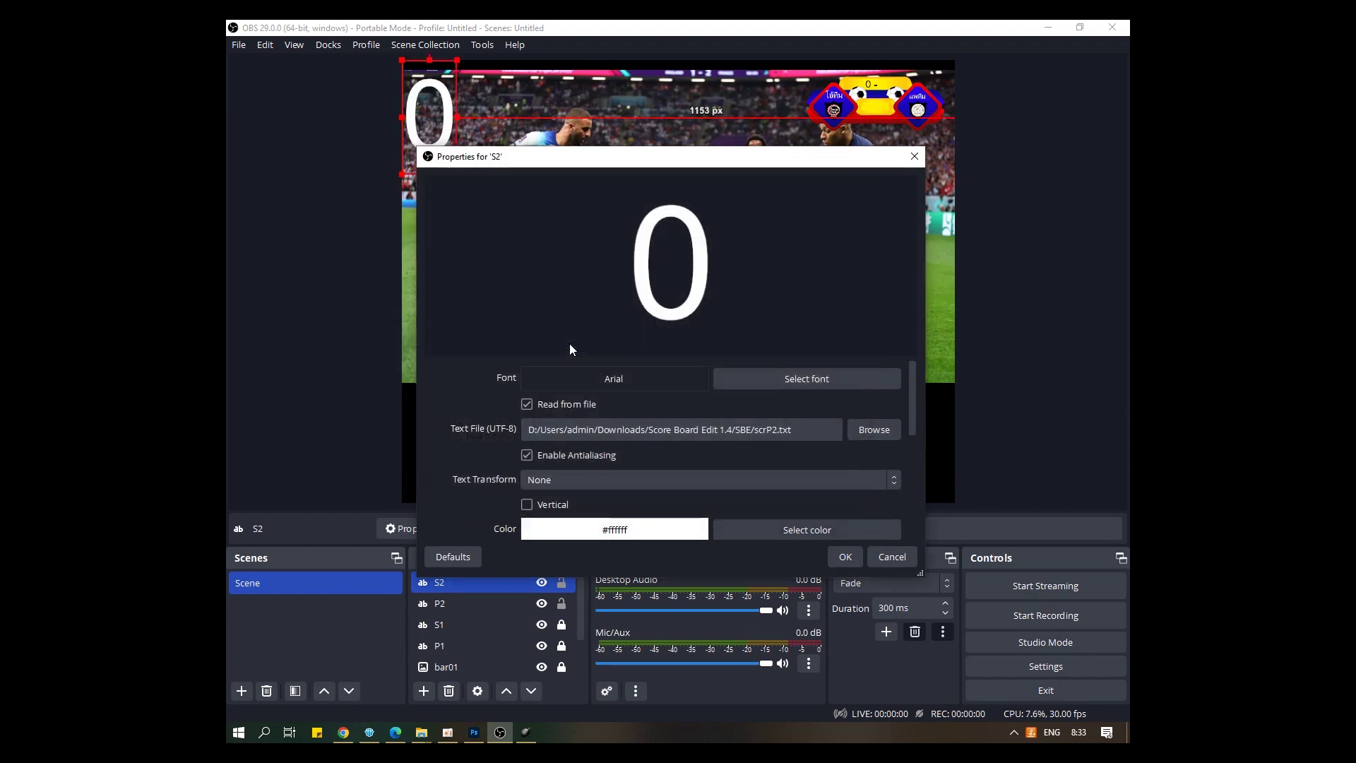
- Set the S2 text color to black (#000000) and accept its properties
click(795, 528)
click(493, 233)
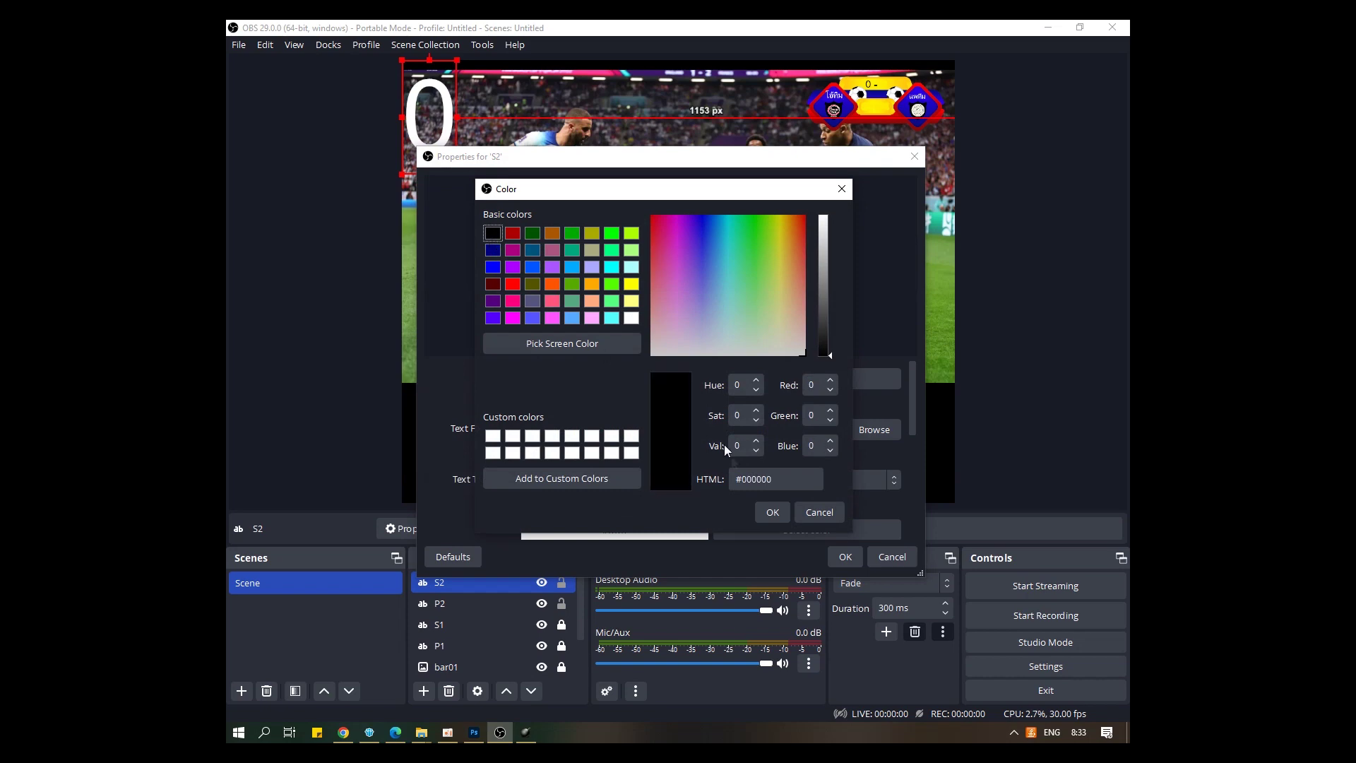
click(772, 512)
click(840, 557)
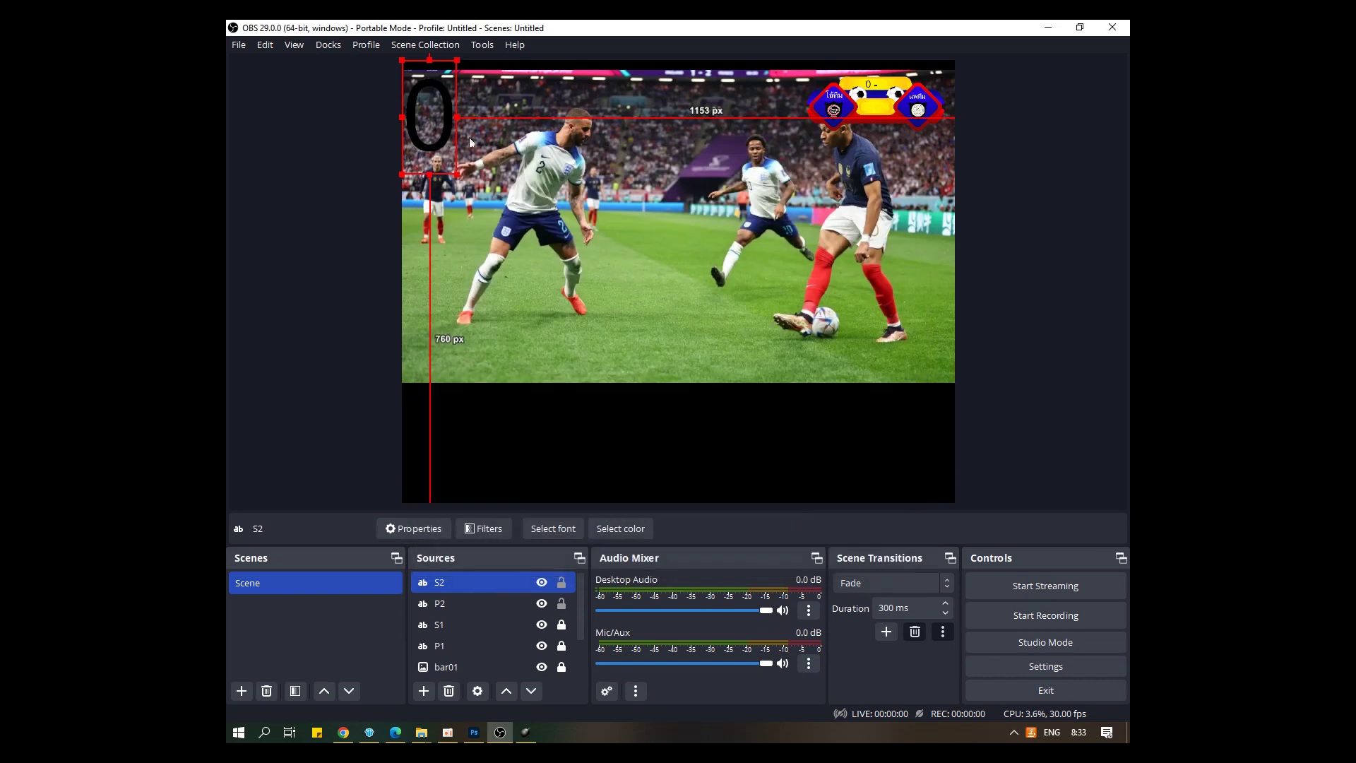
- Shrink the S2 score and place it after the scoreboard's dash, about 41 px from the canvas's top and 155 px from its right
drag(446, 130, 888, 89)
click(904, 143)
click(913, 154)
click(918, 159)
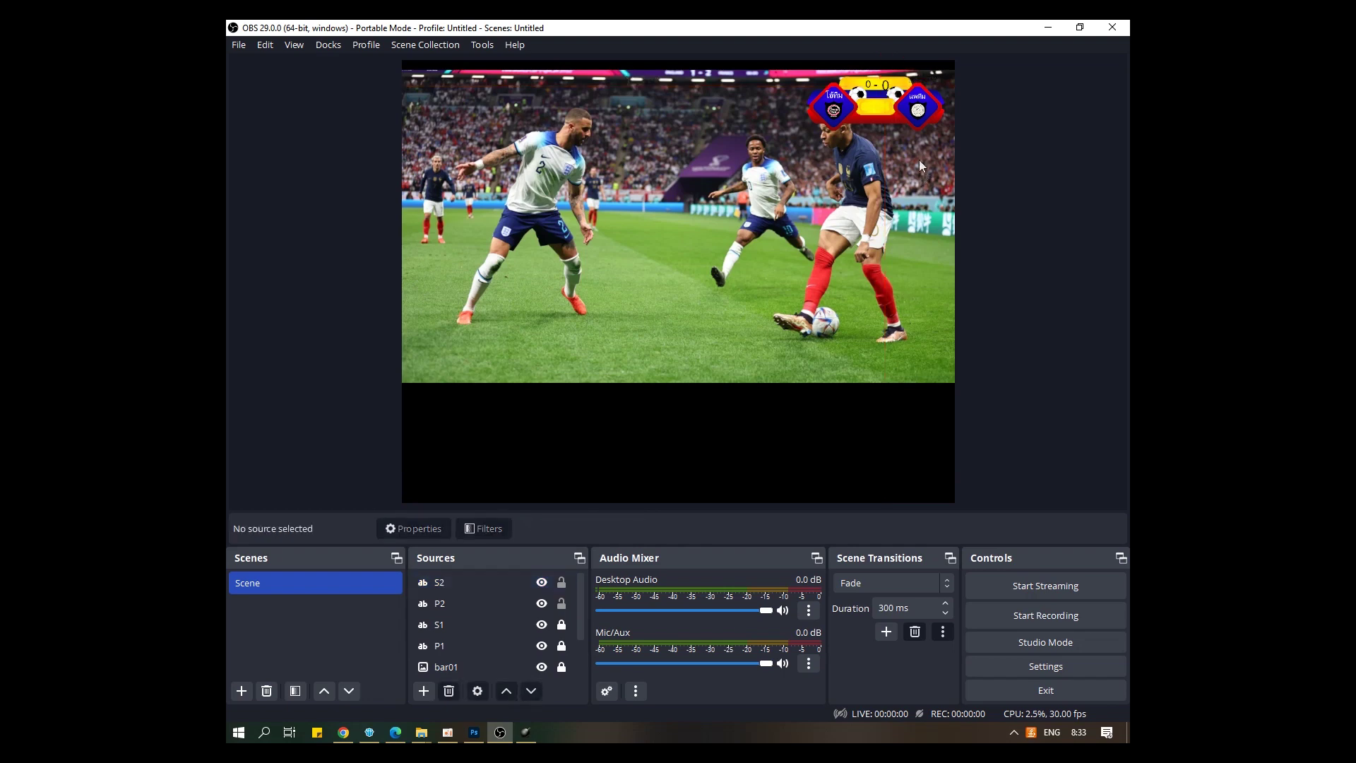
click(889, 91)
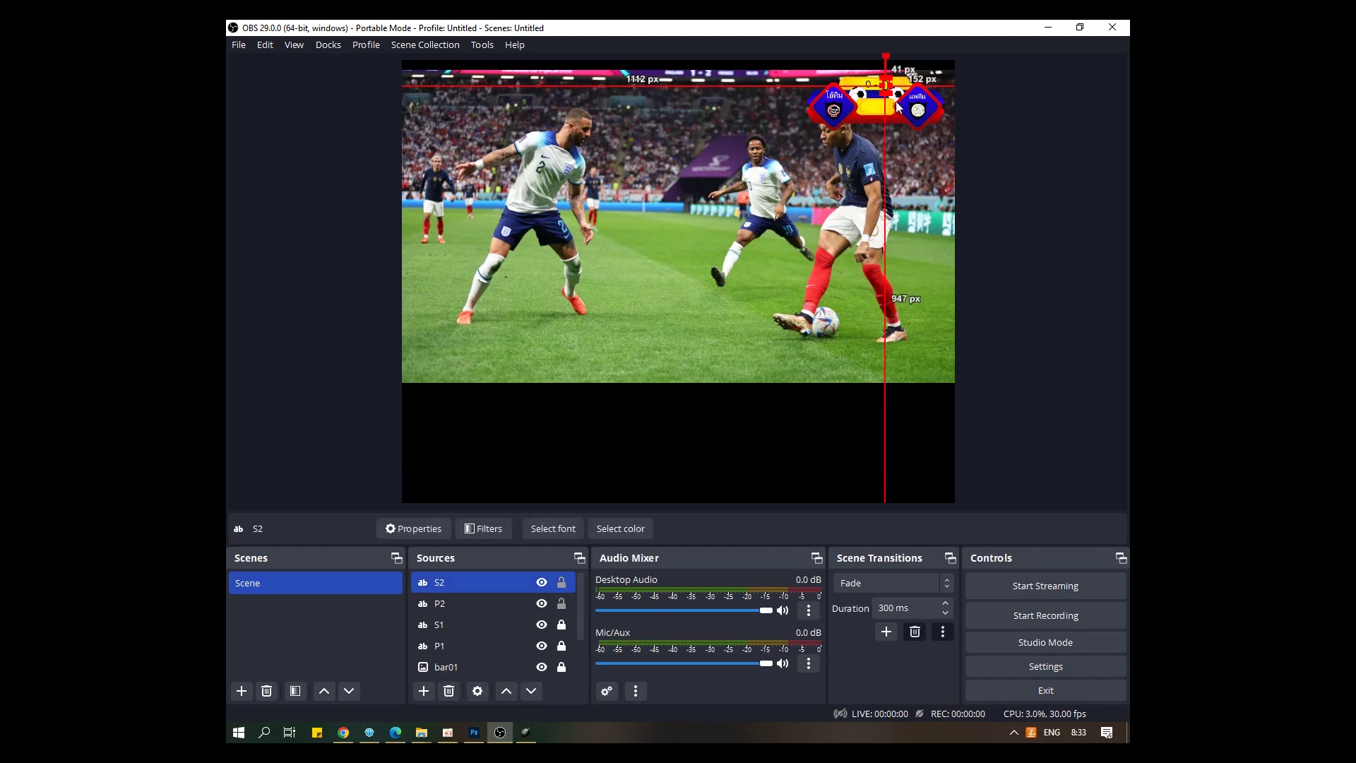
drag(889, 88, 886, 86)
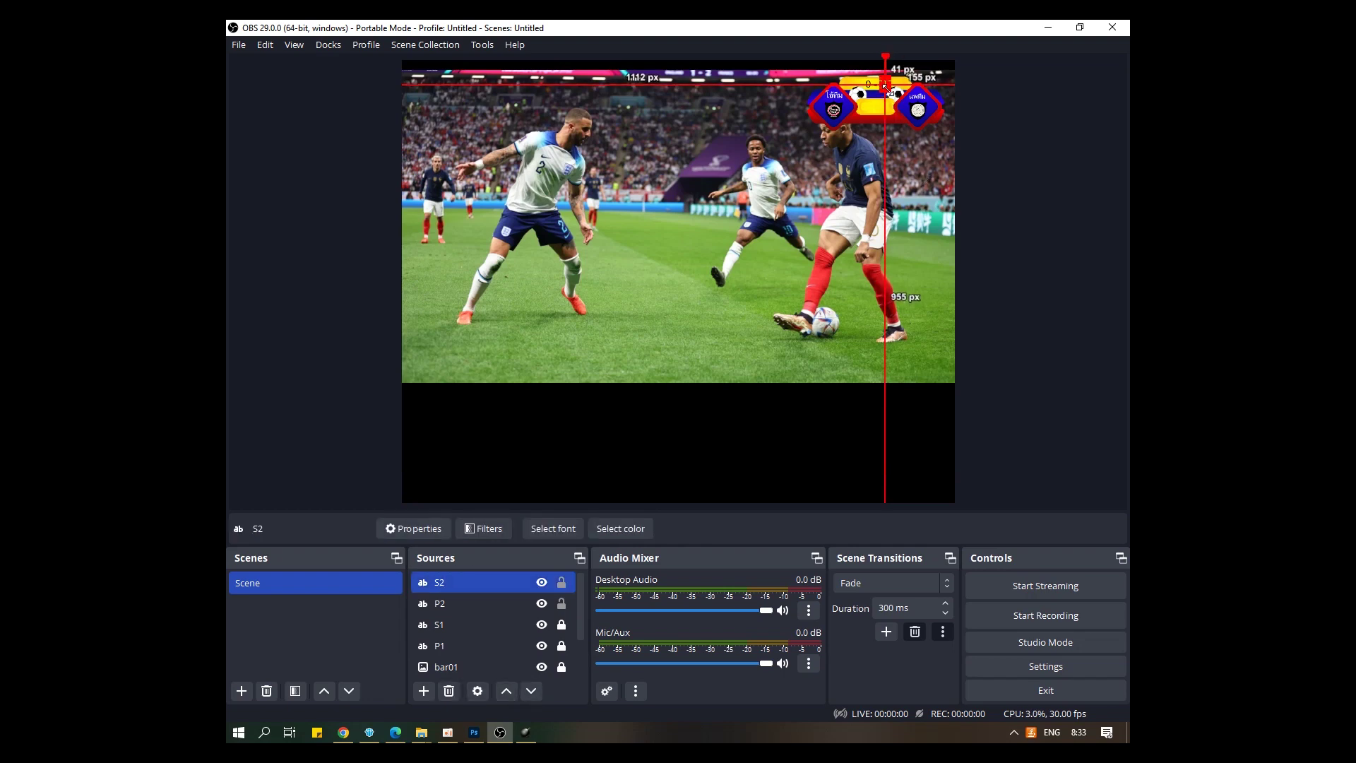
click(907, 137)
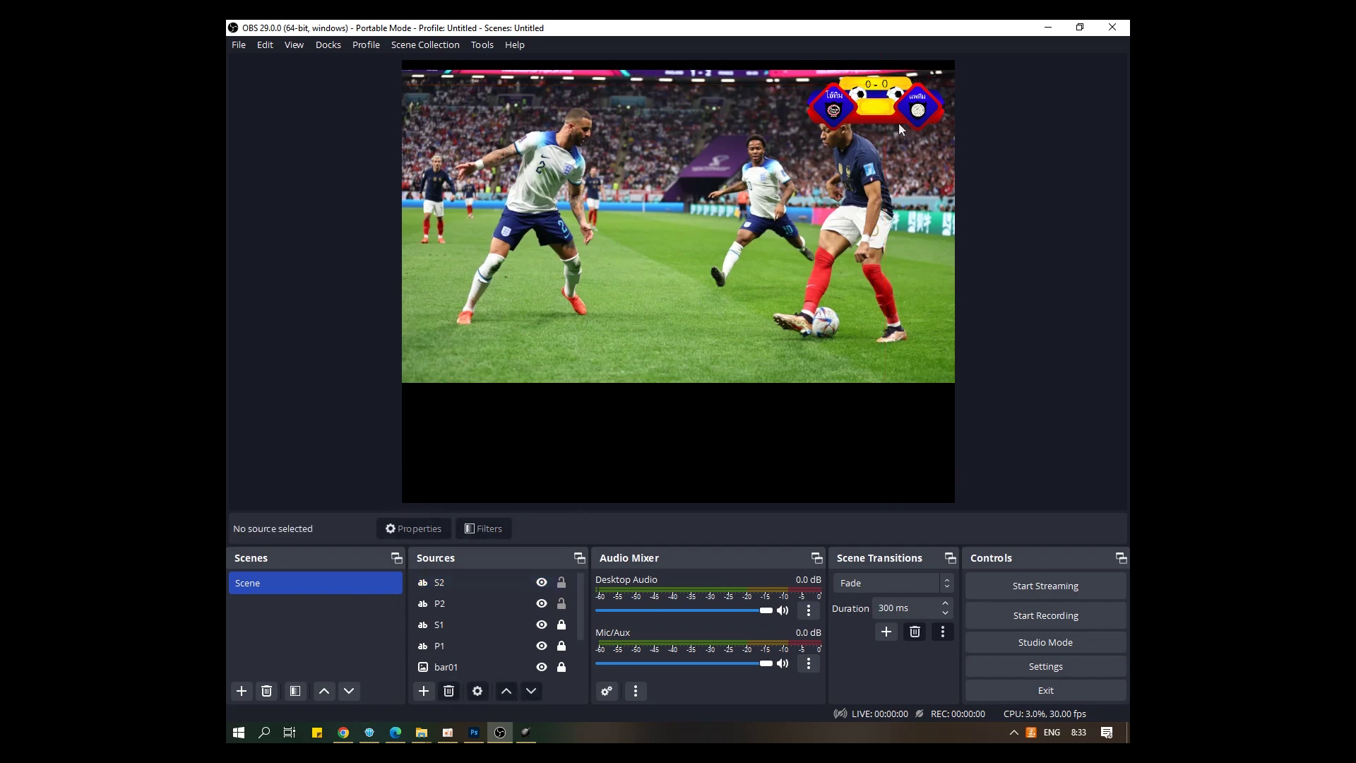
- Fine-tune the S2 score beside the dash to about 39 px from the canvas's top and 155 px from its right
click(889, 90)
drag(934, 103, 936, 104)
click(912, 159)
drag(885, 83, 887, 84)
click(909, 181)
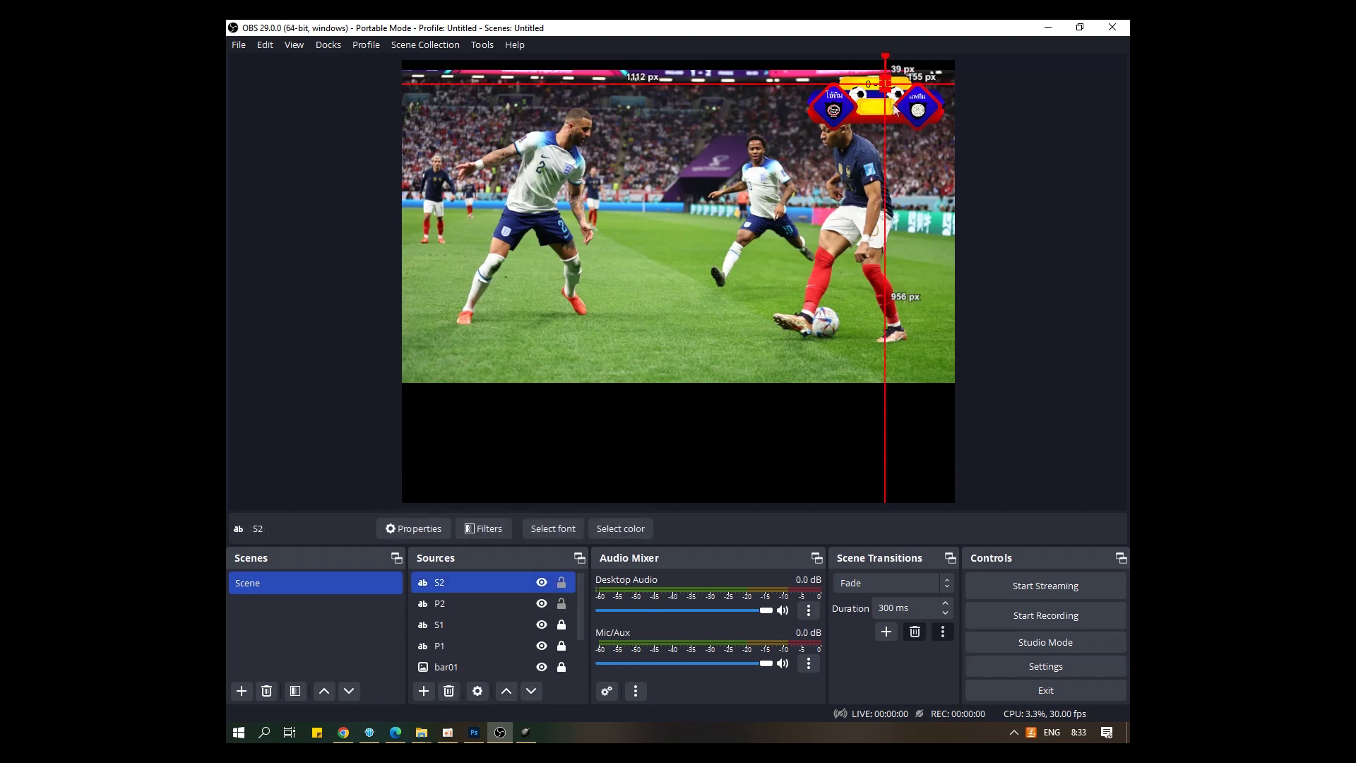
click(907, 143)
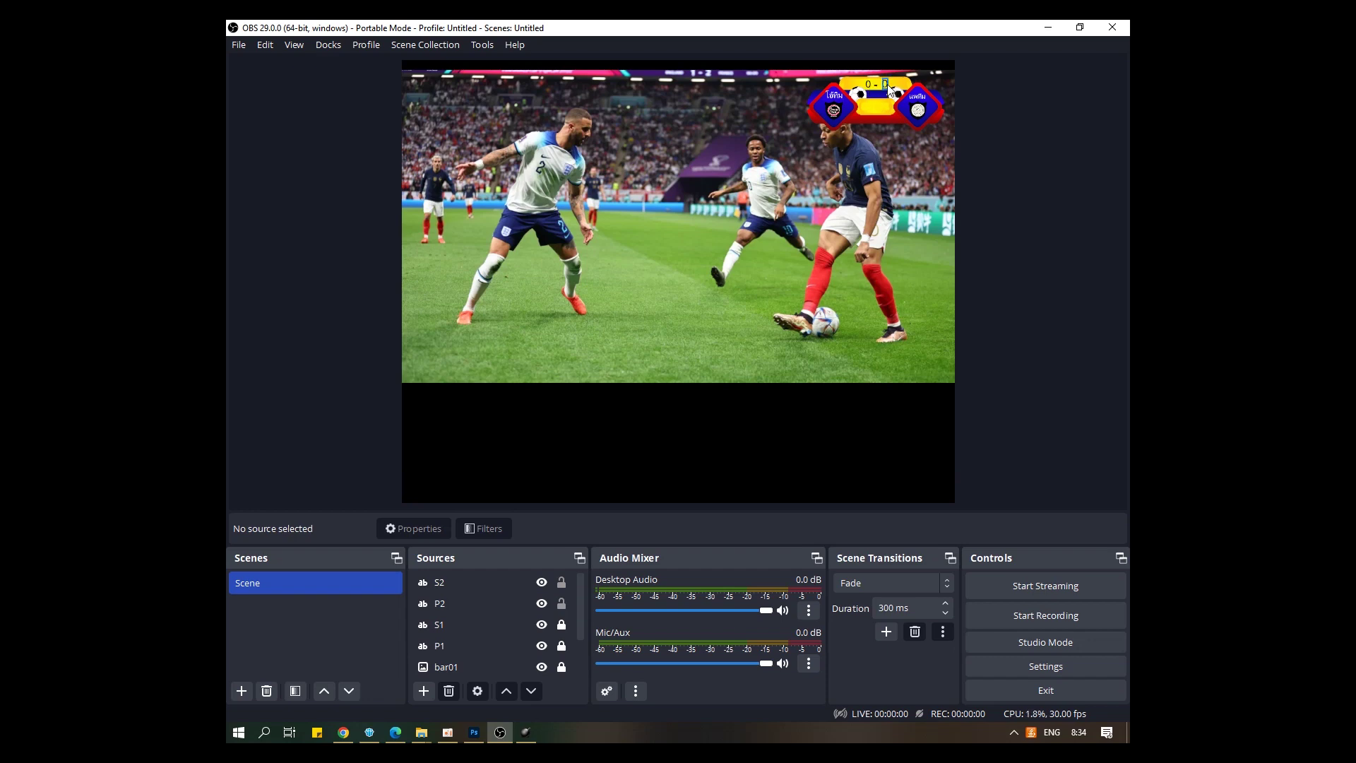
click(884, 86)
click(907, 146)
click(890, 99)
click(912, 149)
- Hide the P2 source and show it again
drag(565, 646, 572, 682)
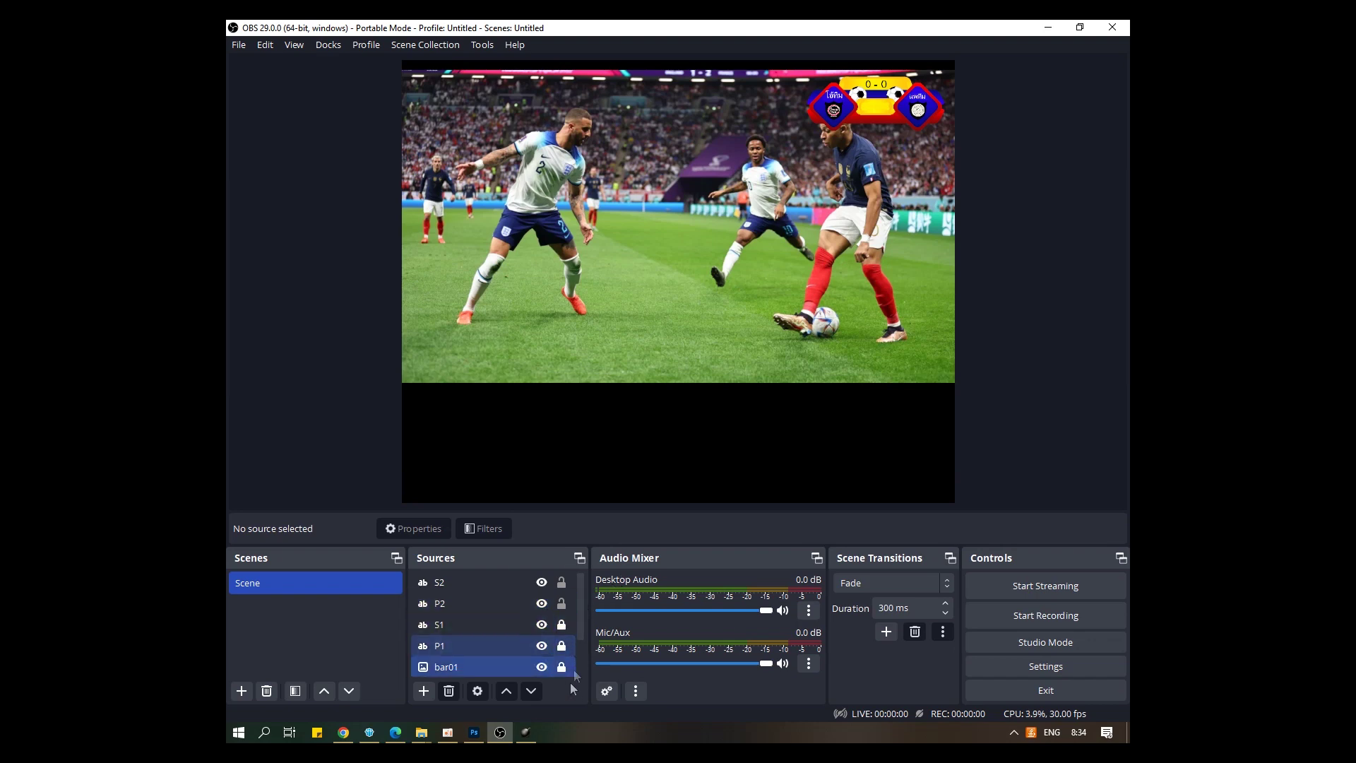
click(504, 604)
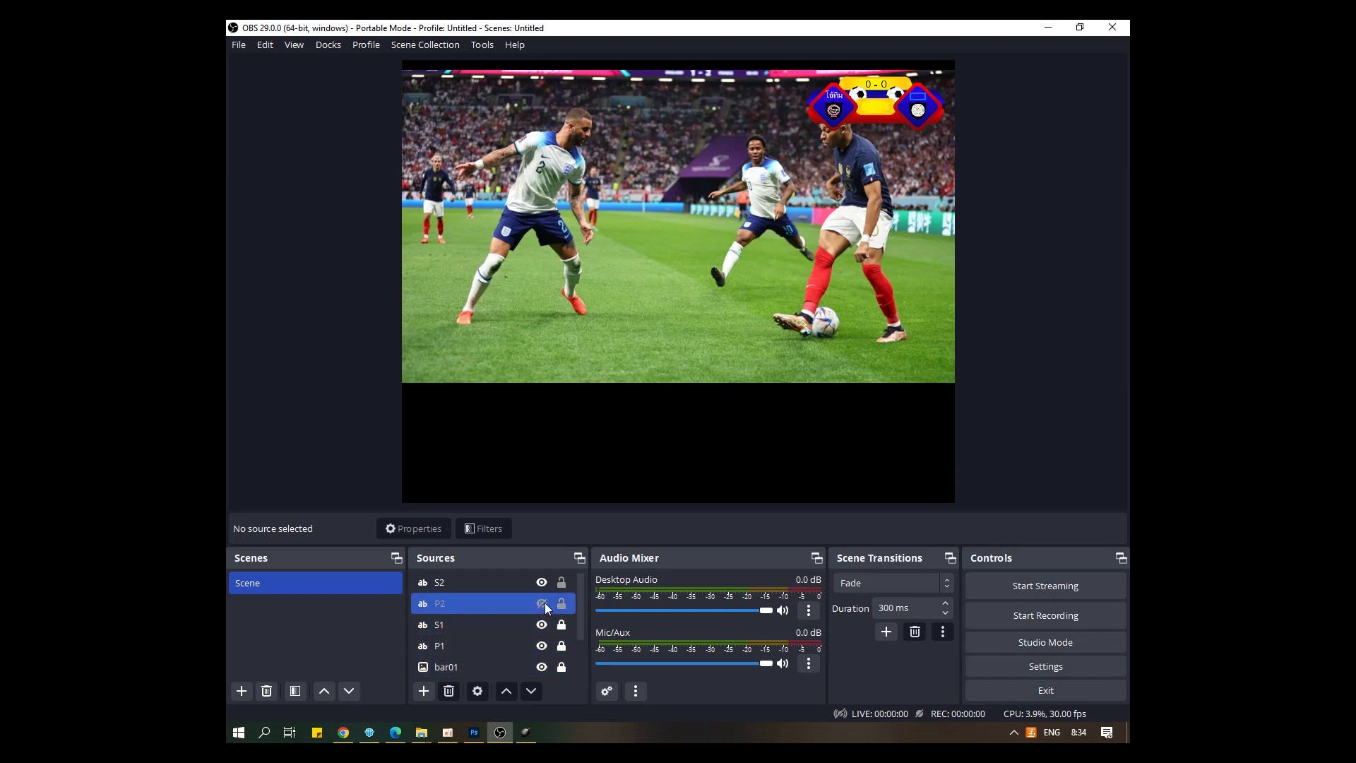
click(545, 604)
- Reposition the P2 text in the right diamond to about 72 px from the canvas's top and 62 px from its right
click(459, 602)
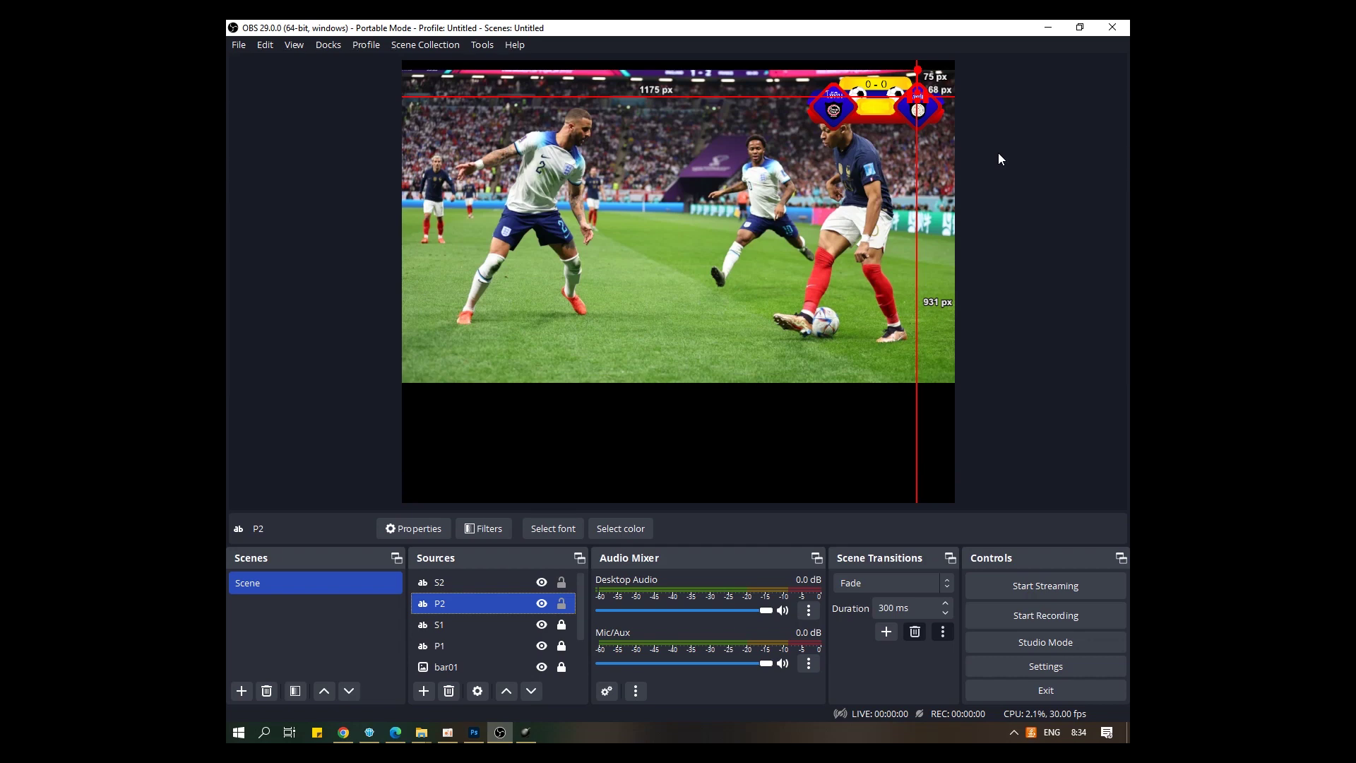
key(shift+Up)
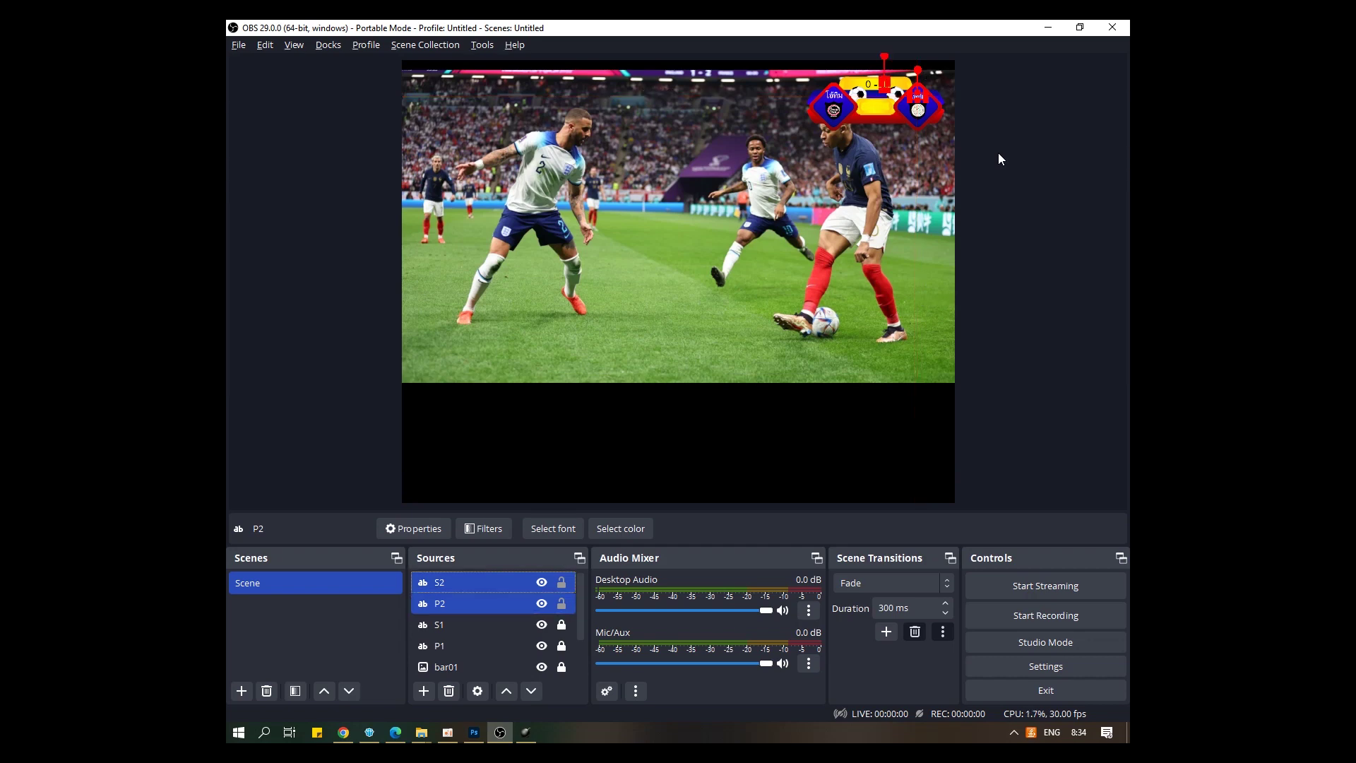
click(490, 601)
click(929, 130)
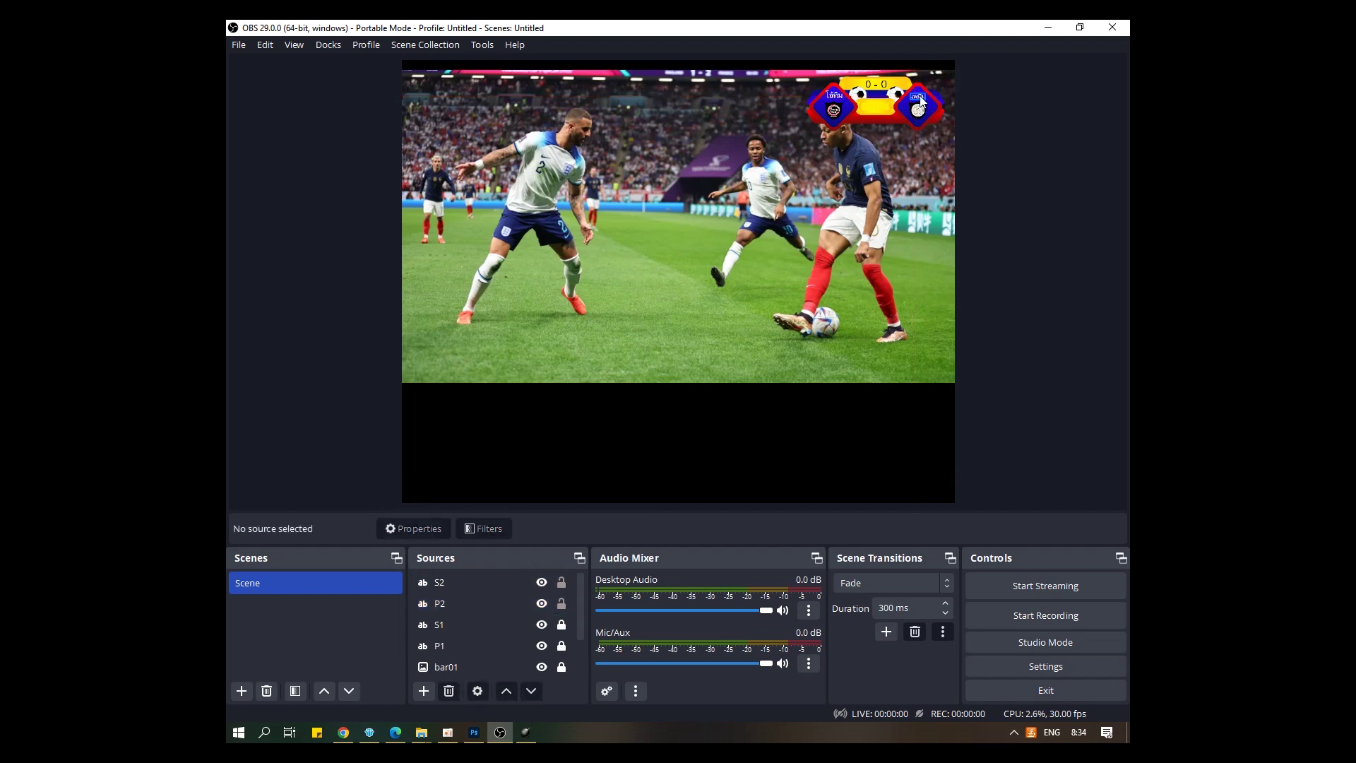
click(929, 110)
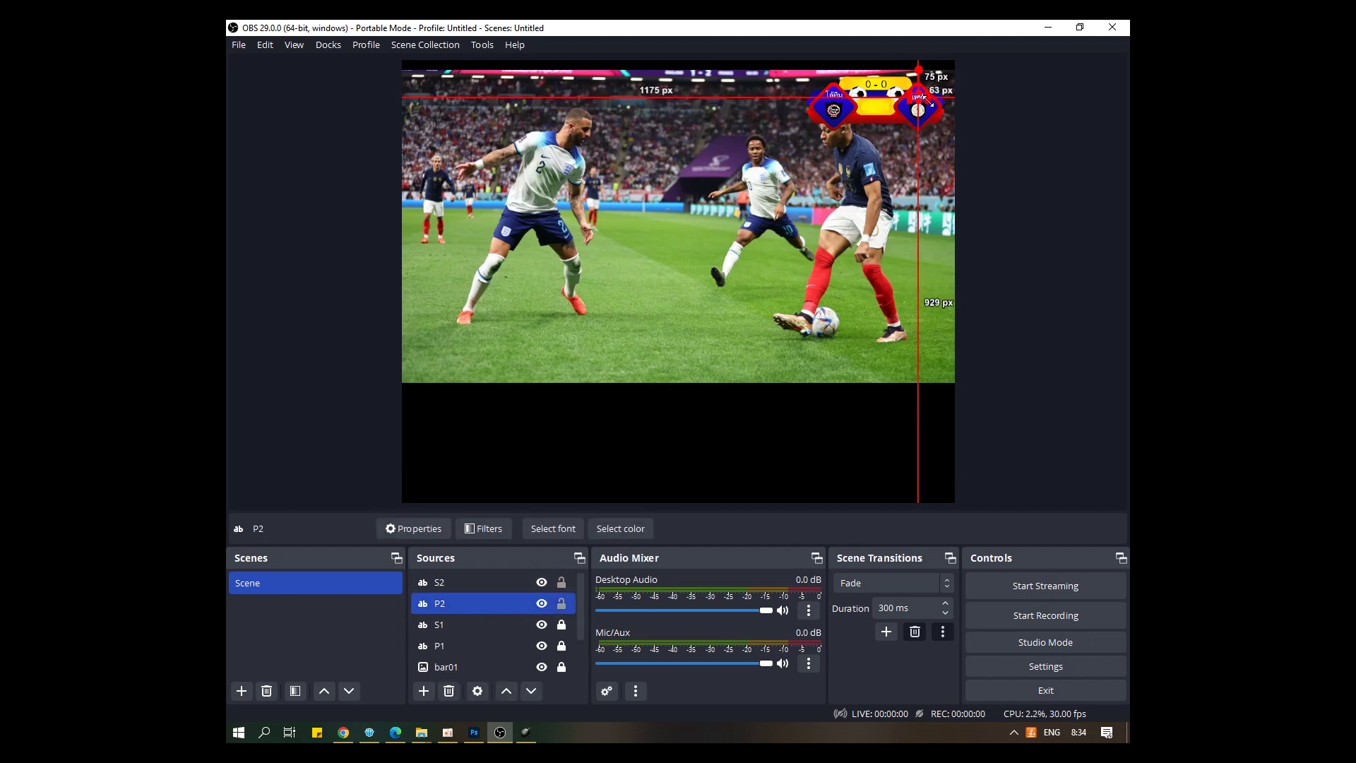
click(926, 103)
drag(923, 101, 922, 93)
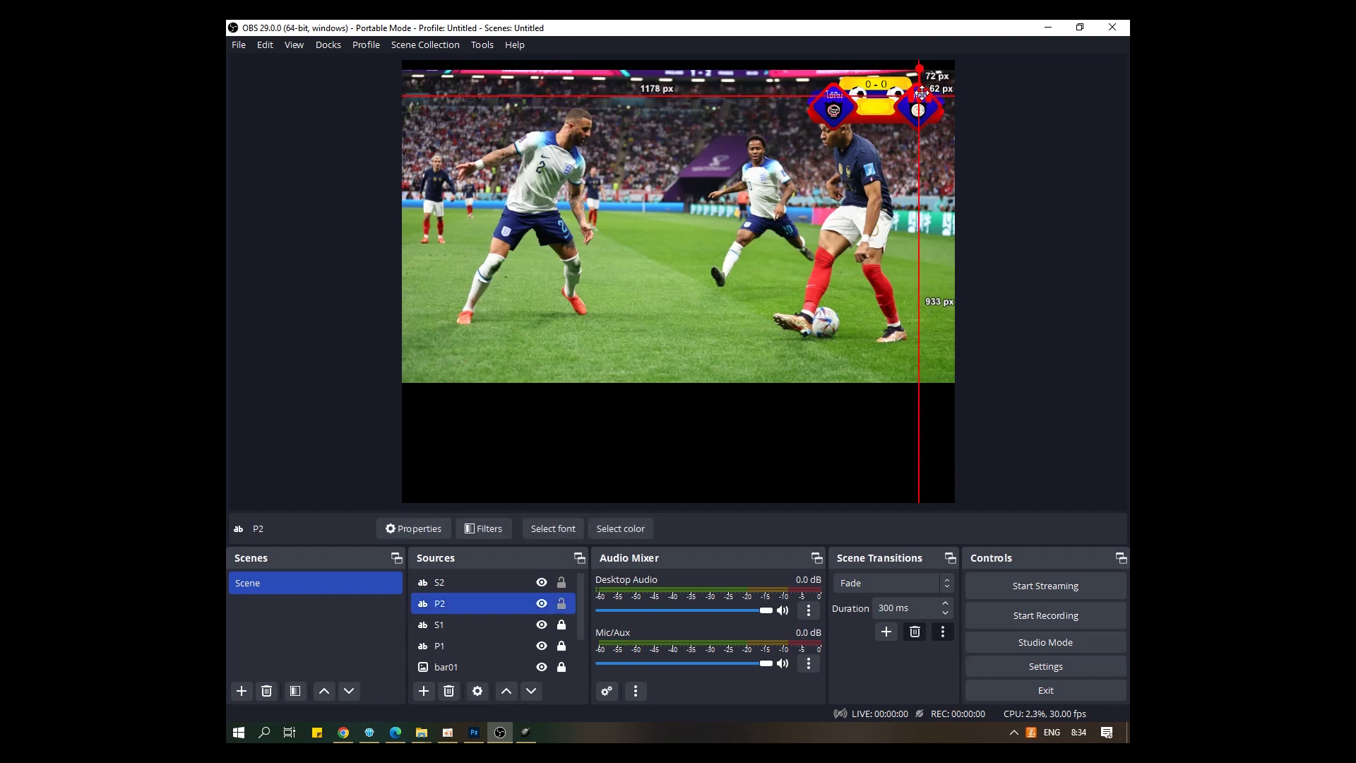
click(871, 147)
click(467, 646)
shift+click(465, 633)
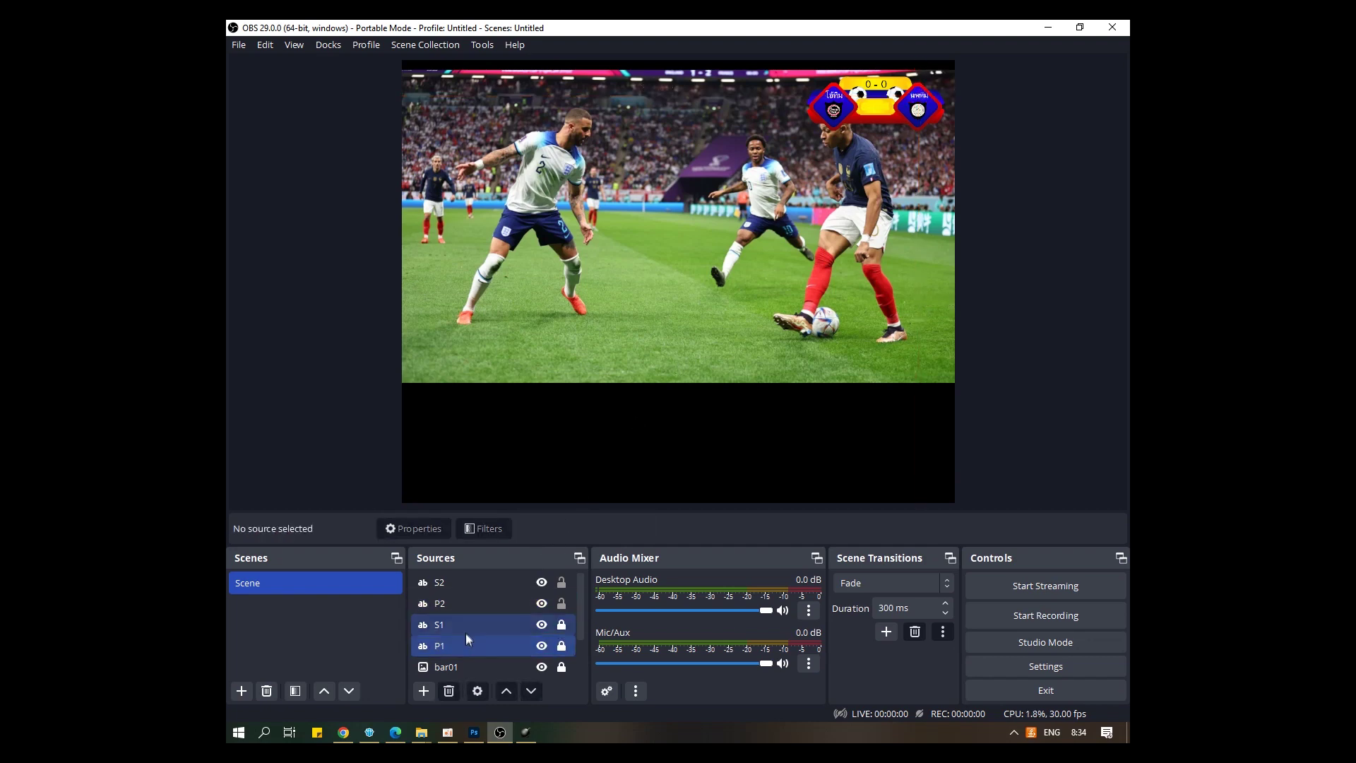
click(892, 184)
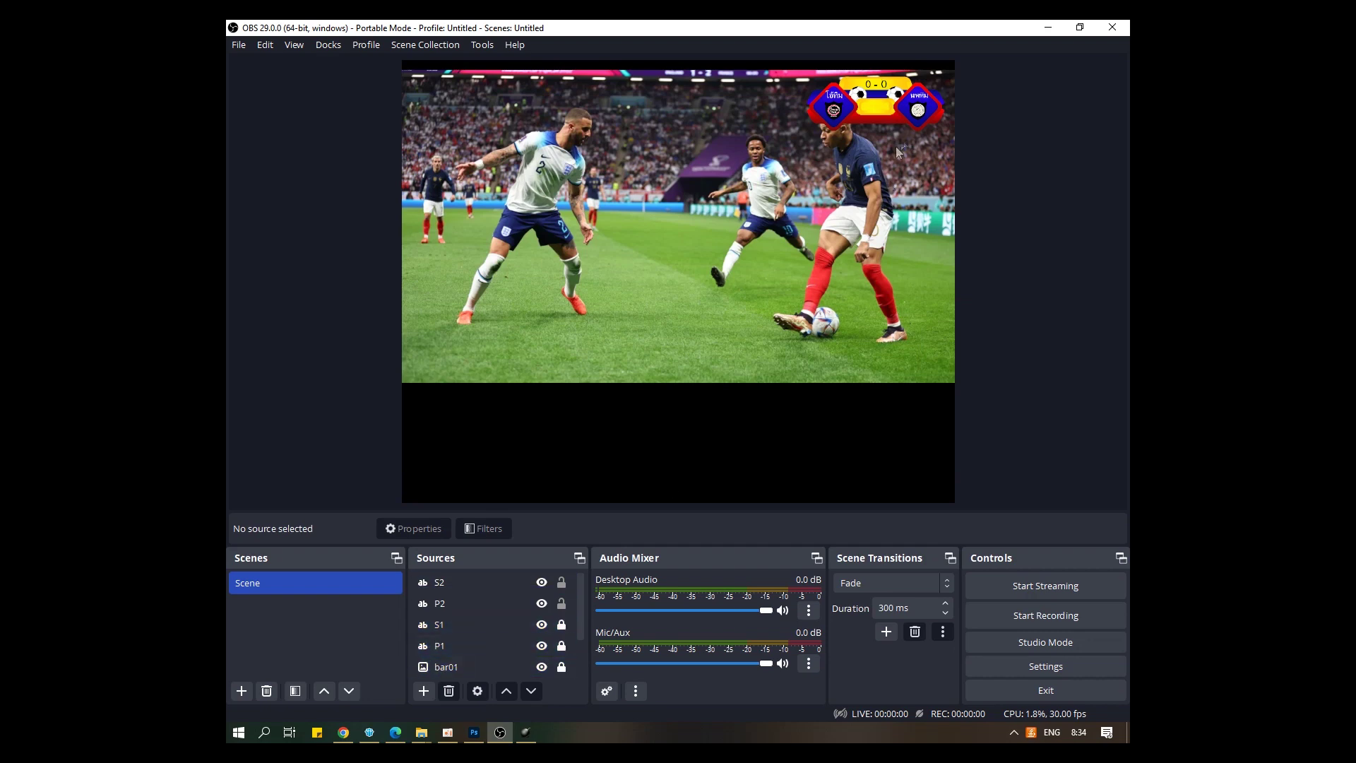
click(472, 643)
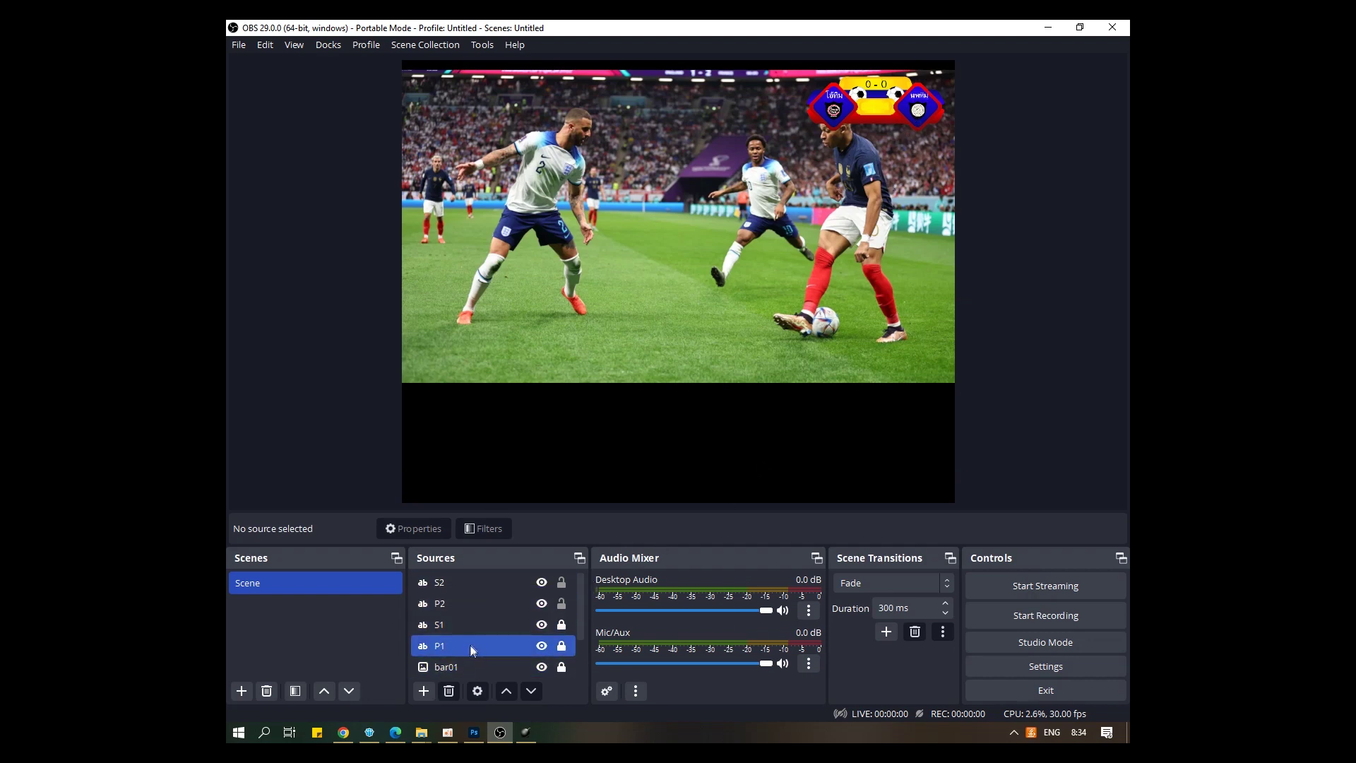
- Lock the S2 source and unlock the P1 source
click(562, 585)
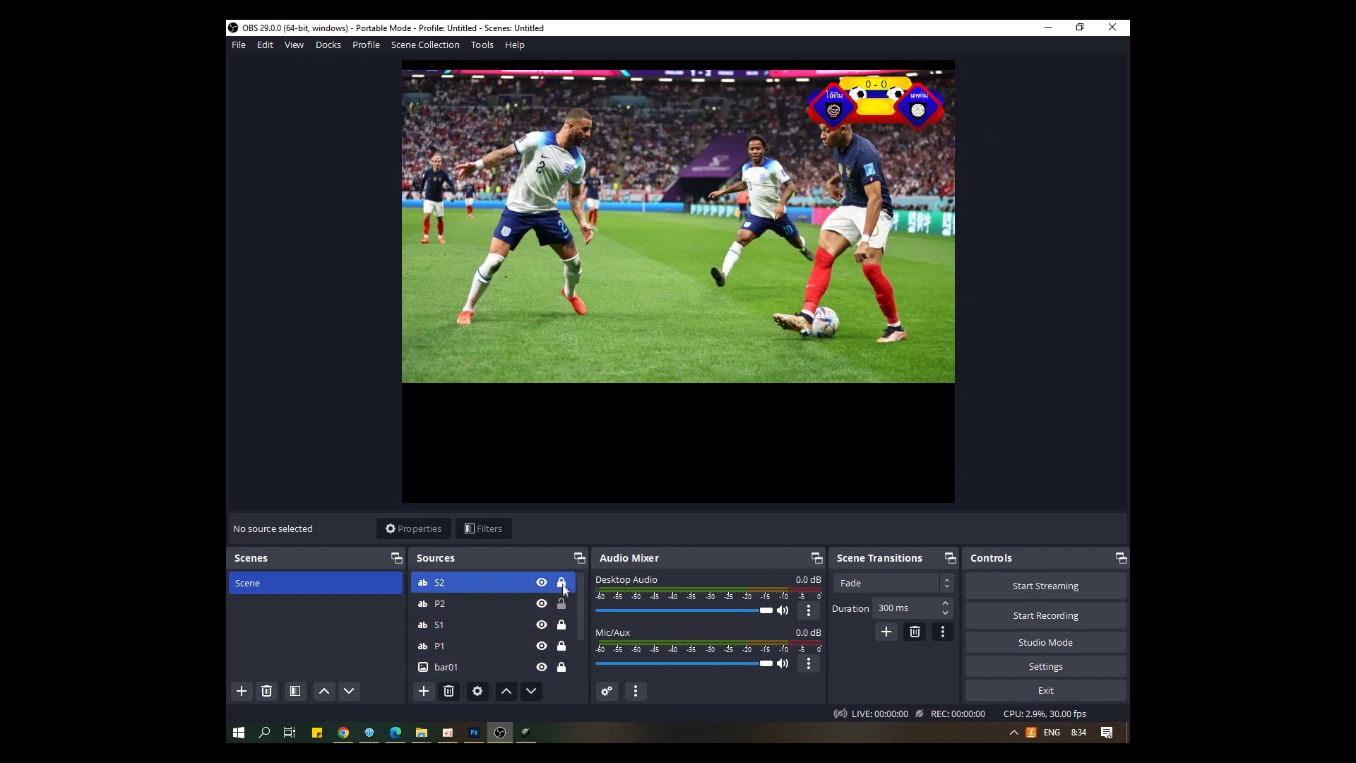
click(558, 624)
click(558, 605)
click(556, 647)
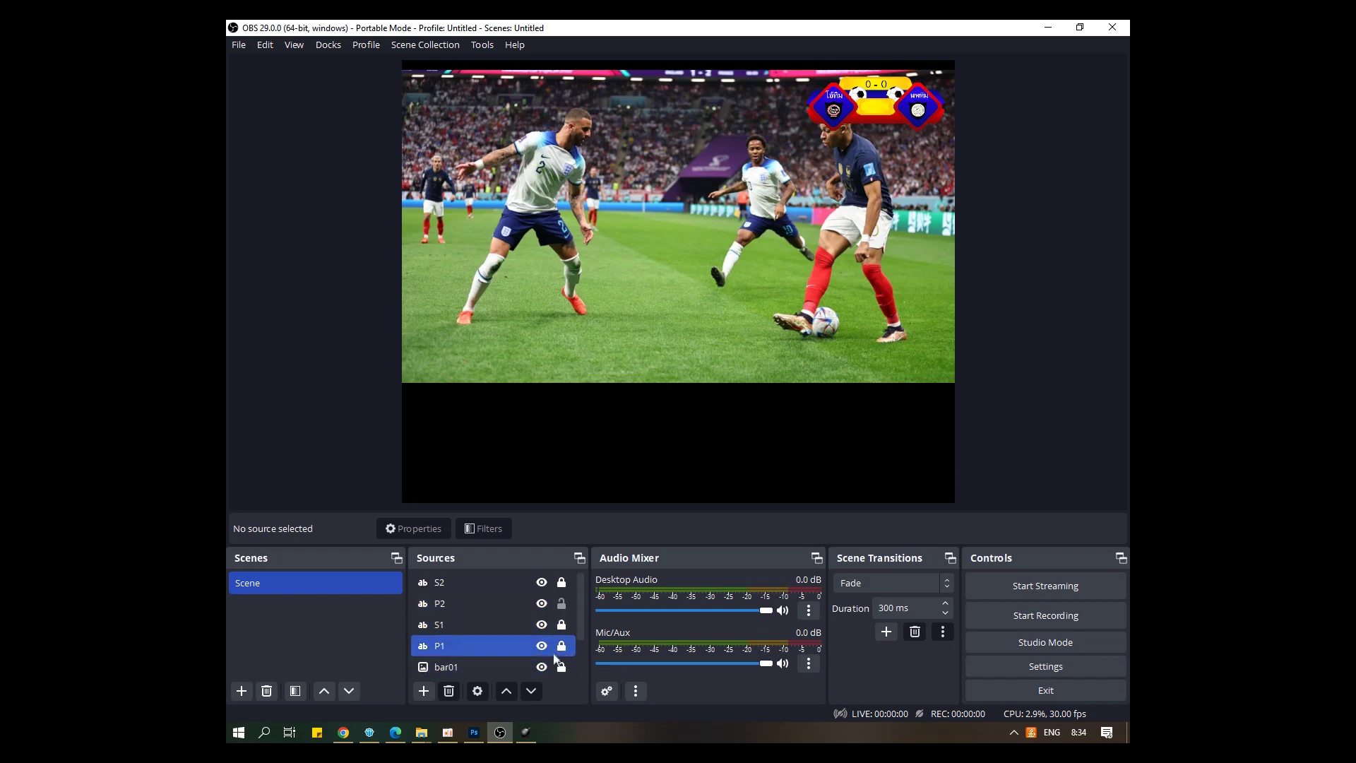
click(561, 647)
ctrl+click(488, 608)
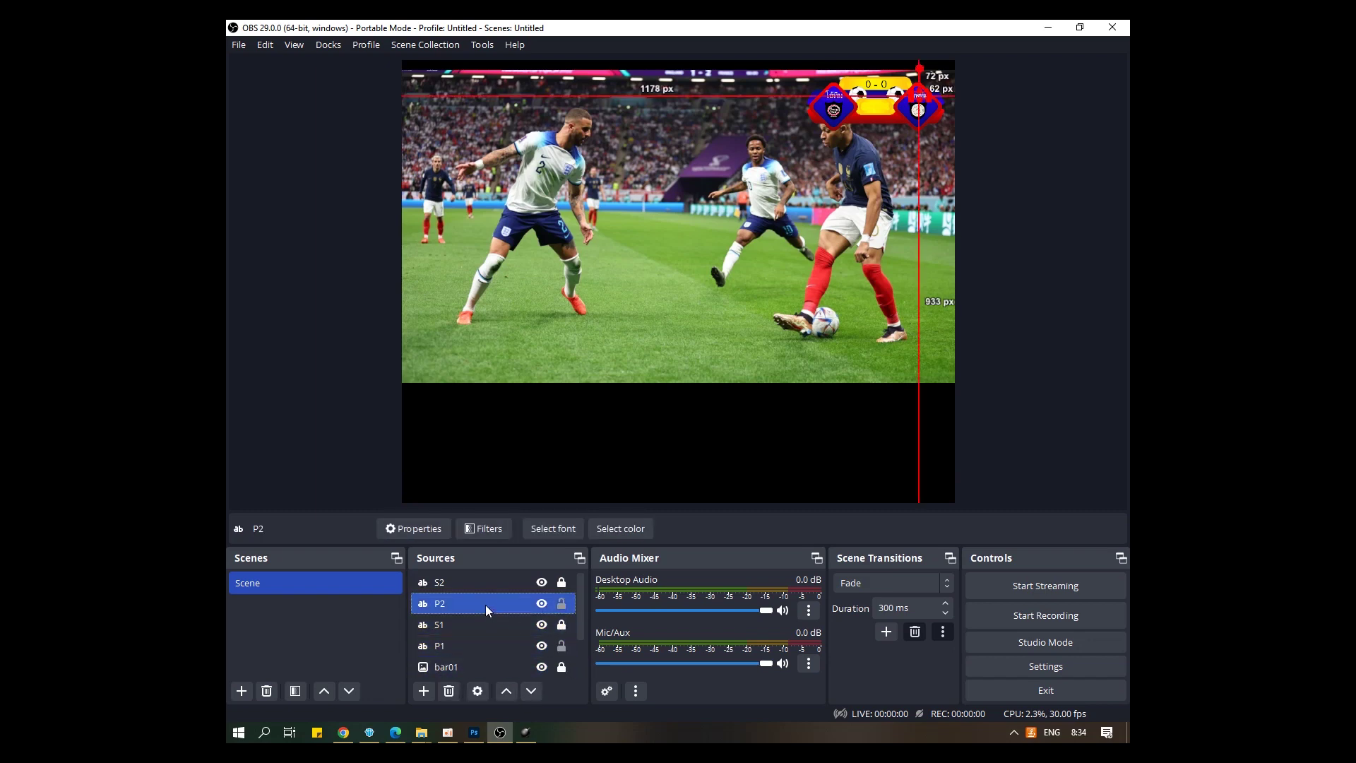
shift+click(476, 646)
right_click(474, 642)
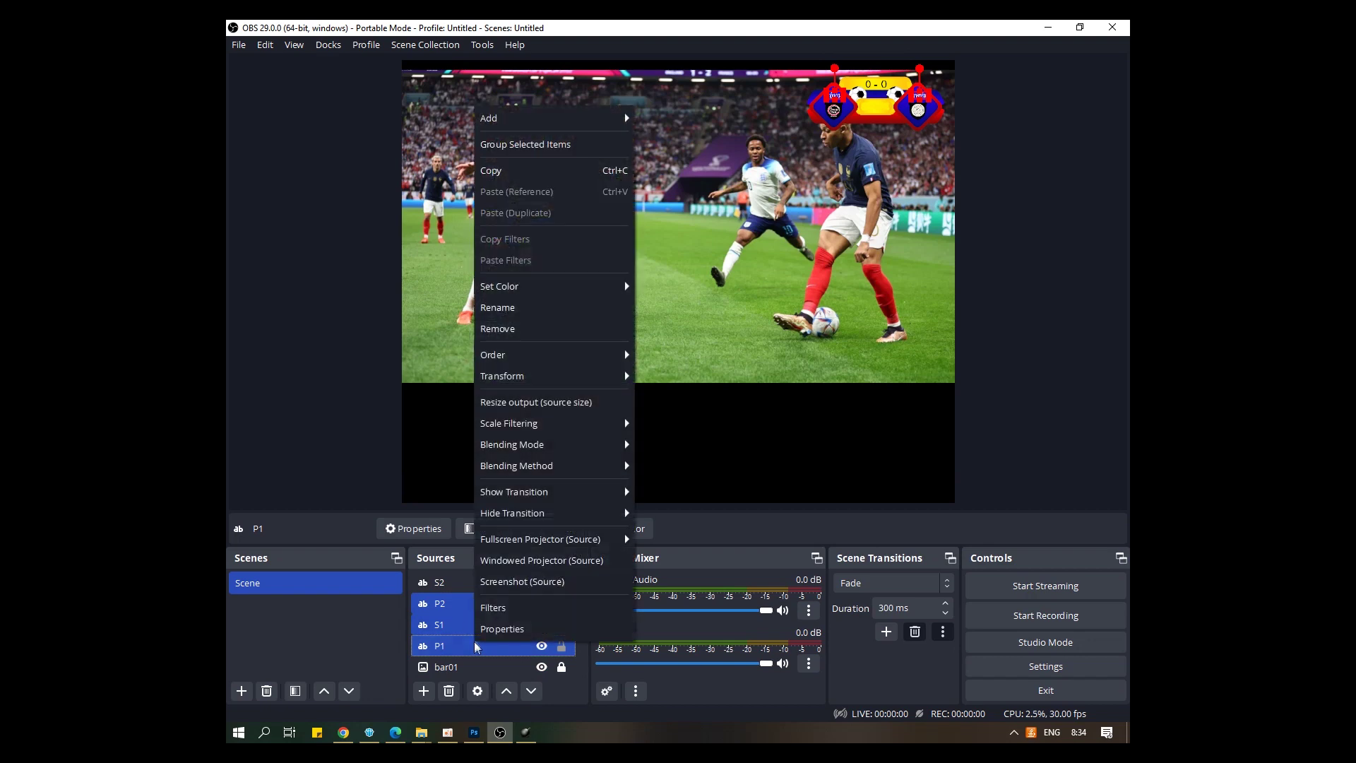
key(Escape)
- Select only the P2 and P1 sources and resize the output to the source size
click(447, 602)
ctrl+click(468, 650)
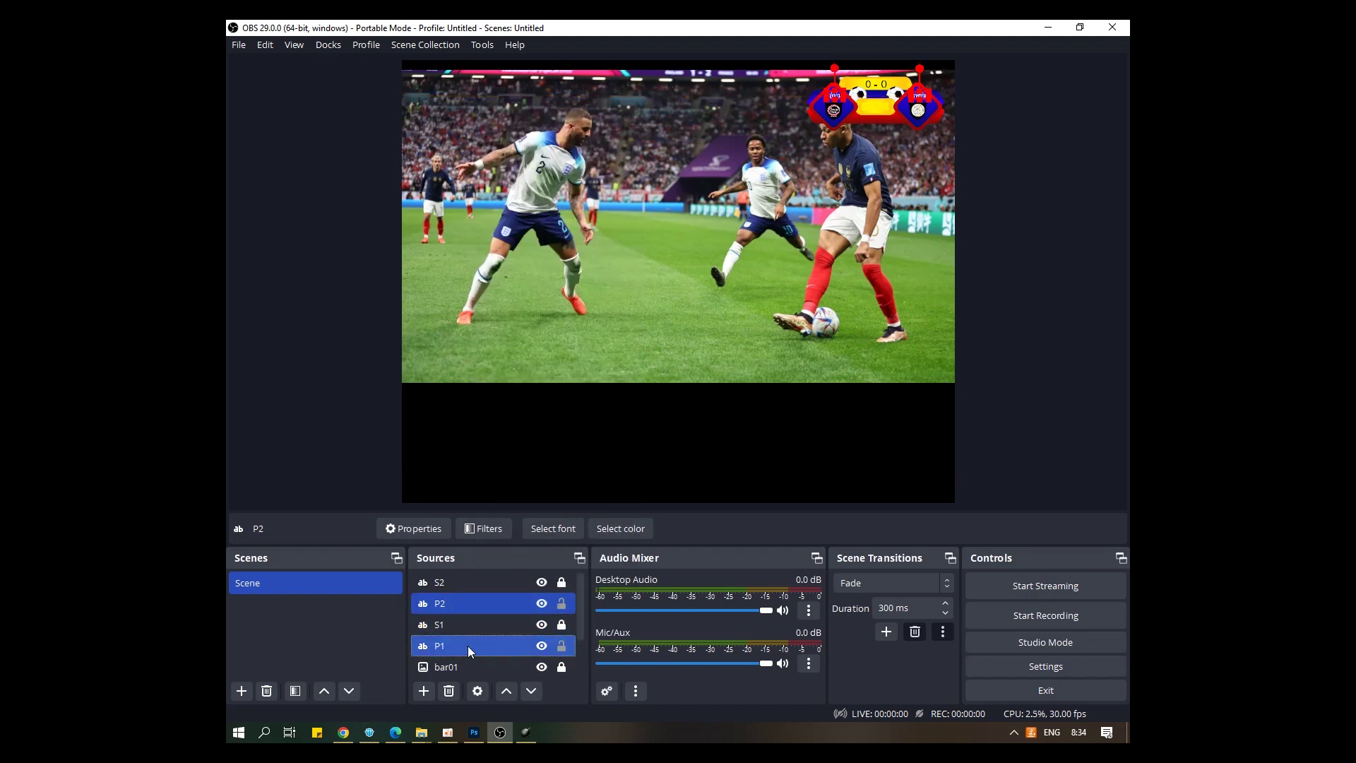
right_click(468, 646)
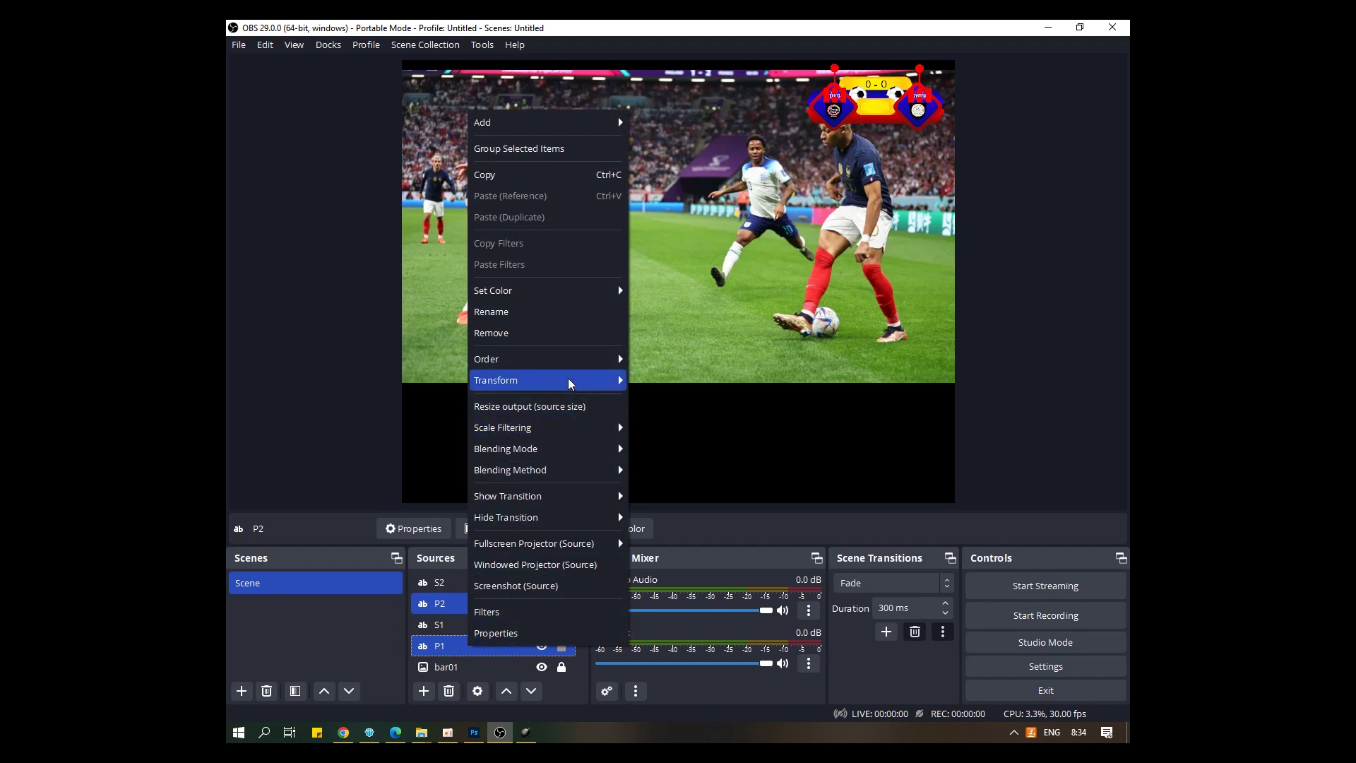
mouse_move(570, 381)
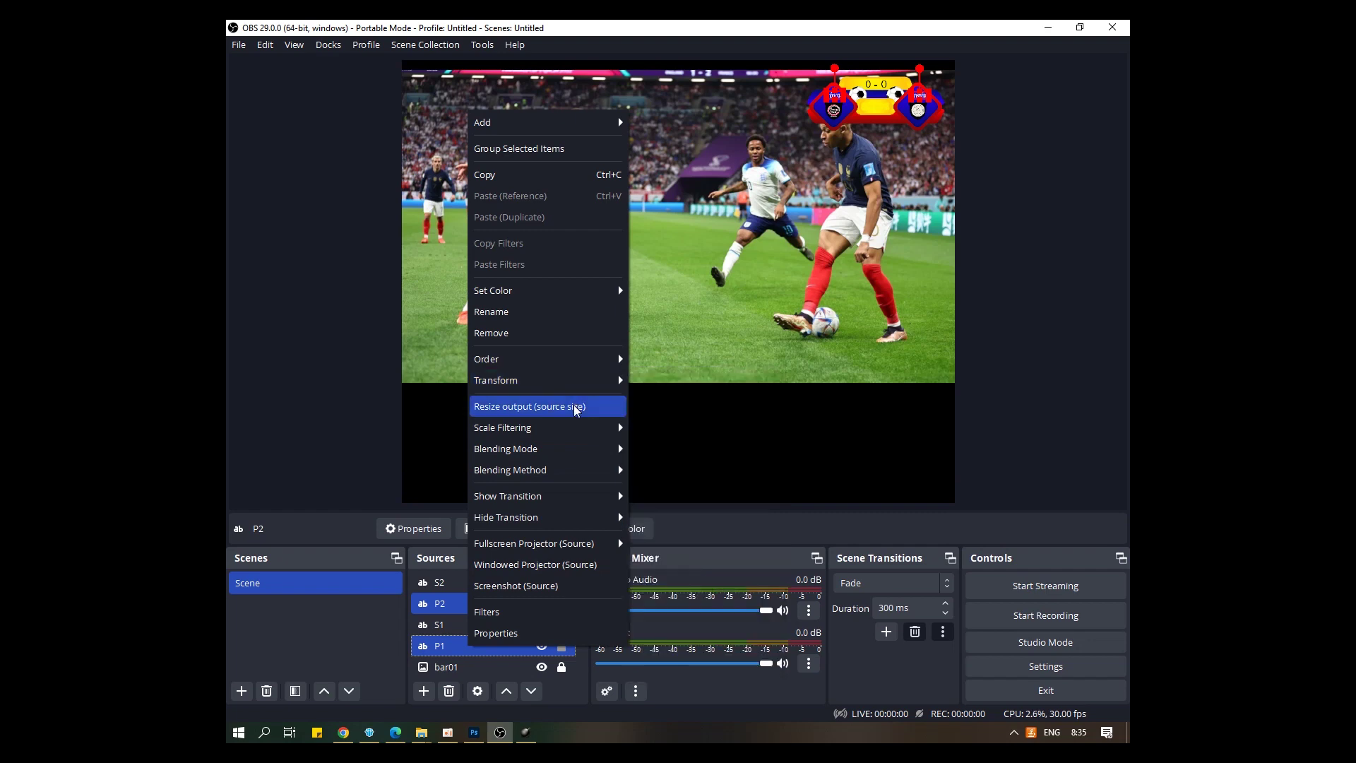
click(577, 408)
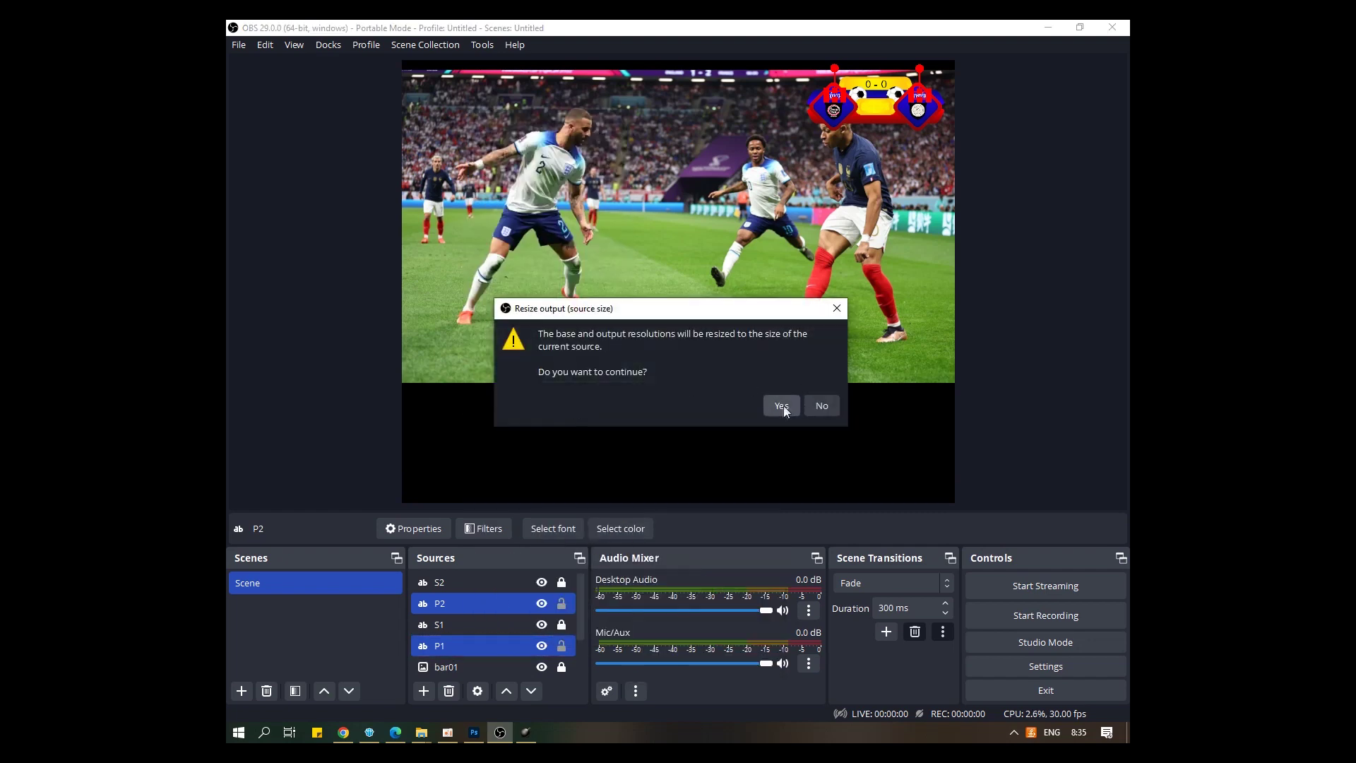
click(781, 406)
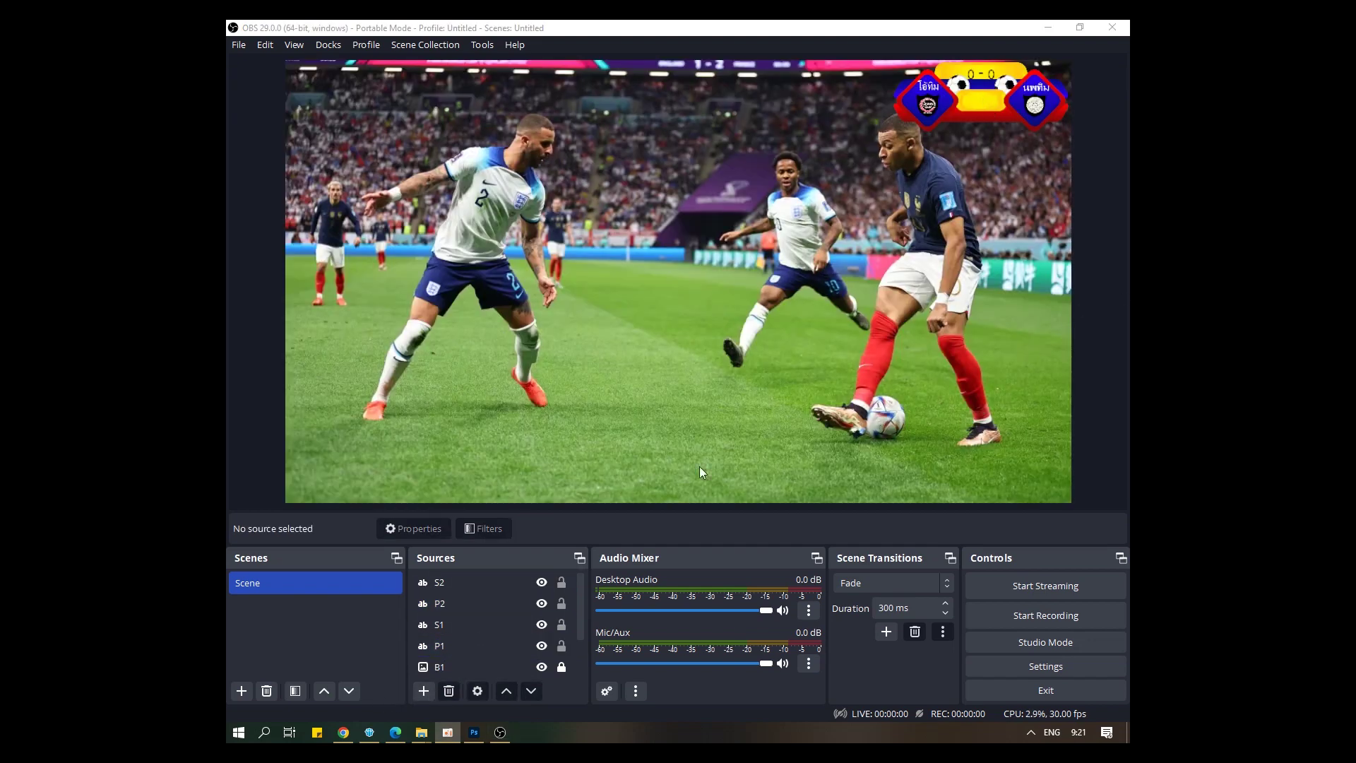
- Add a new text source named Time to the scene with the placeholder text 555
click(424, 691)
click(480, 569)
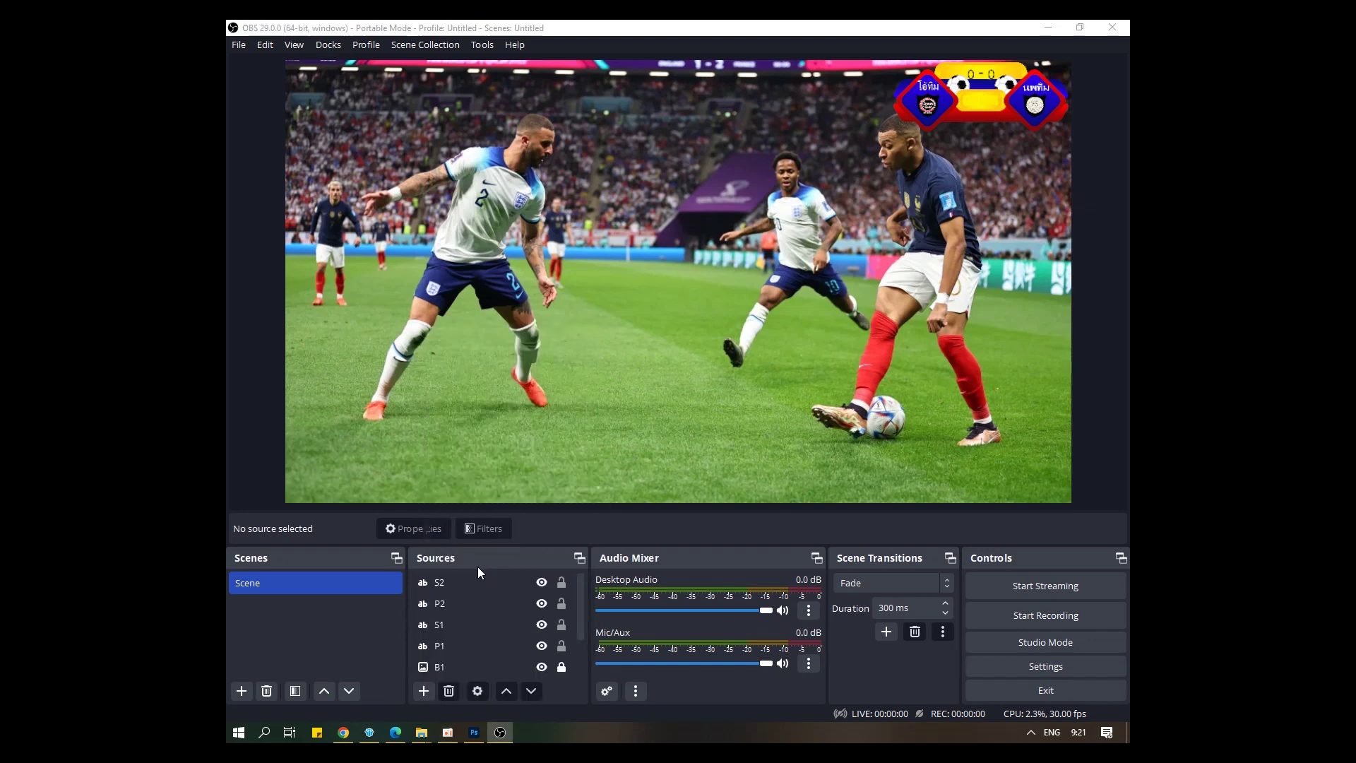
text(T)
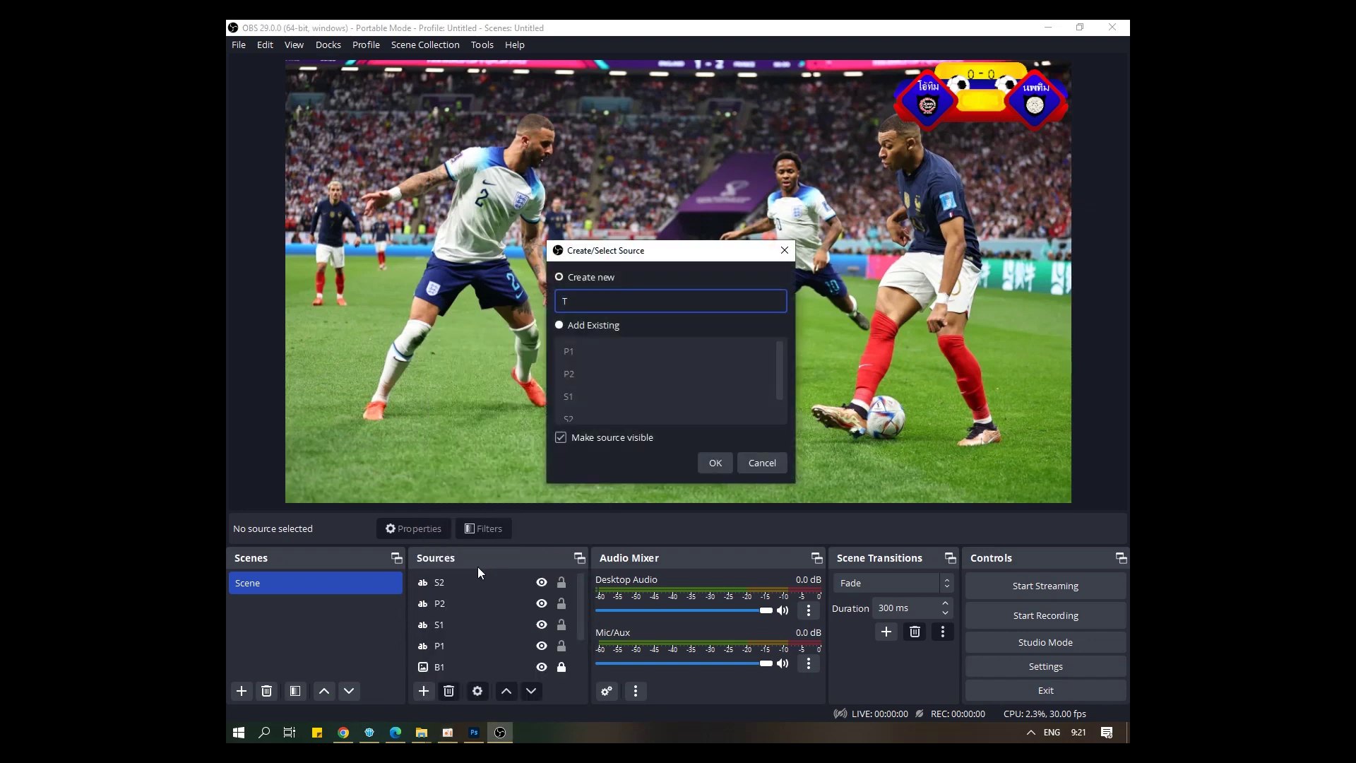
text(ime)
key(Return)
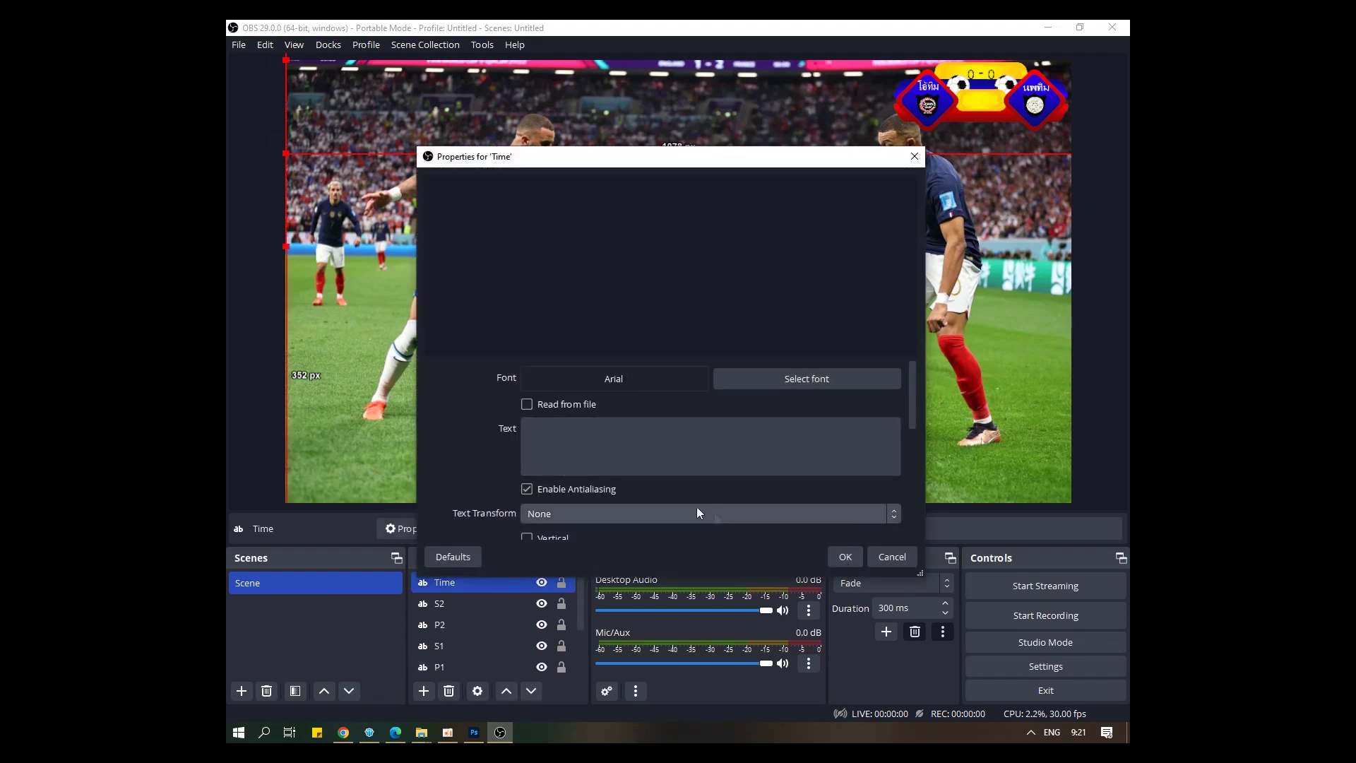
scroll(710, 502, down, 2)
scroll(718, 500, up, 1)
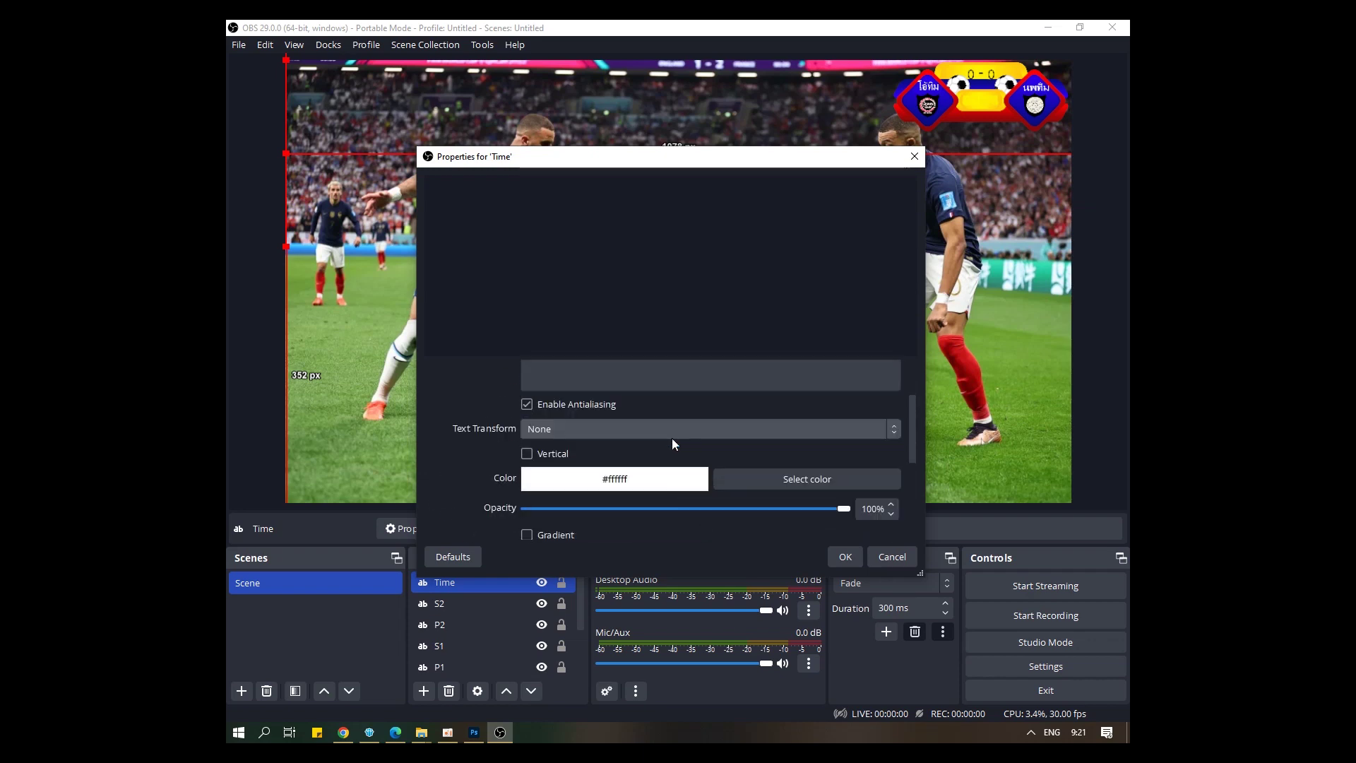
scroll(615, 418, up, 1)
click(612, 424)
text(555)
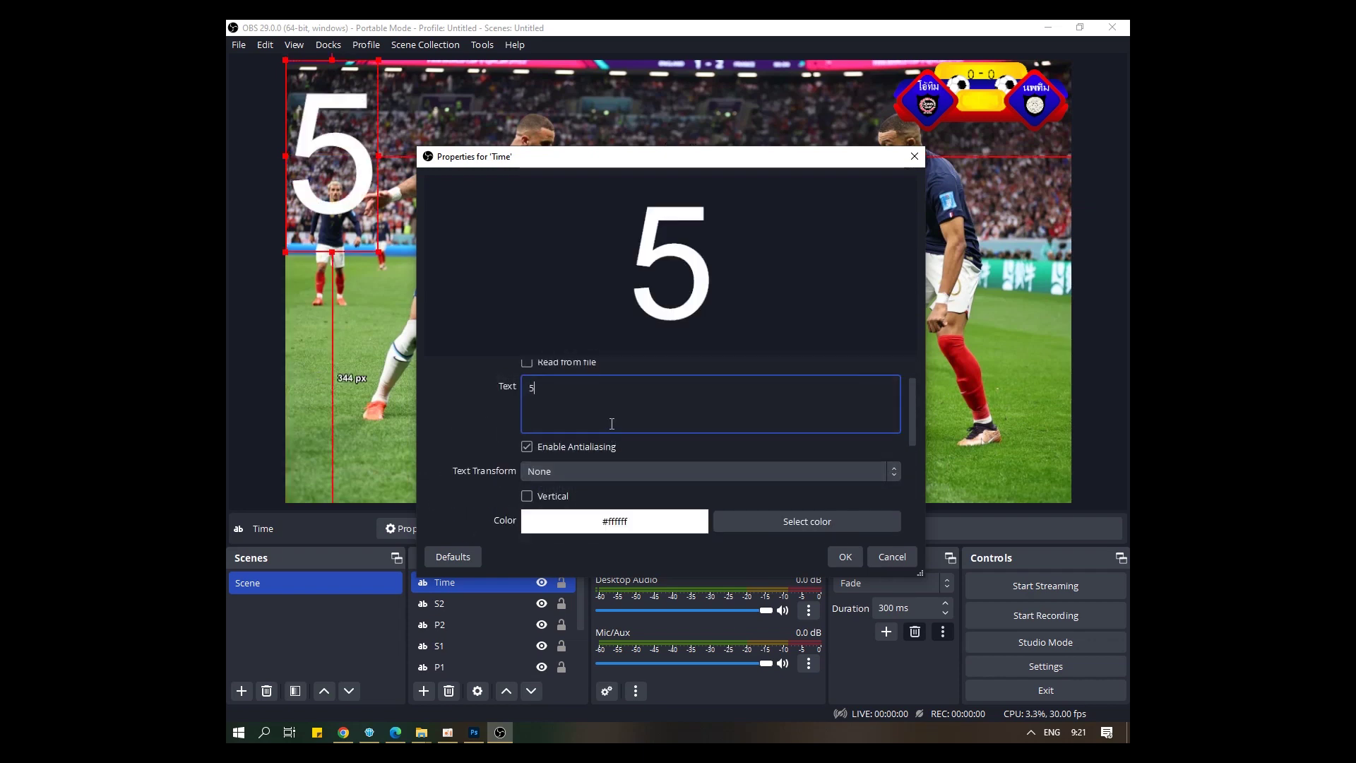
- Color the Time text black (#000000) and shrink it into the yellow box under the score, about 106 px from the canvas's right edge
click(757, 523)
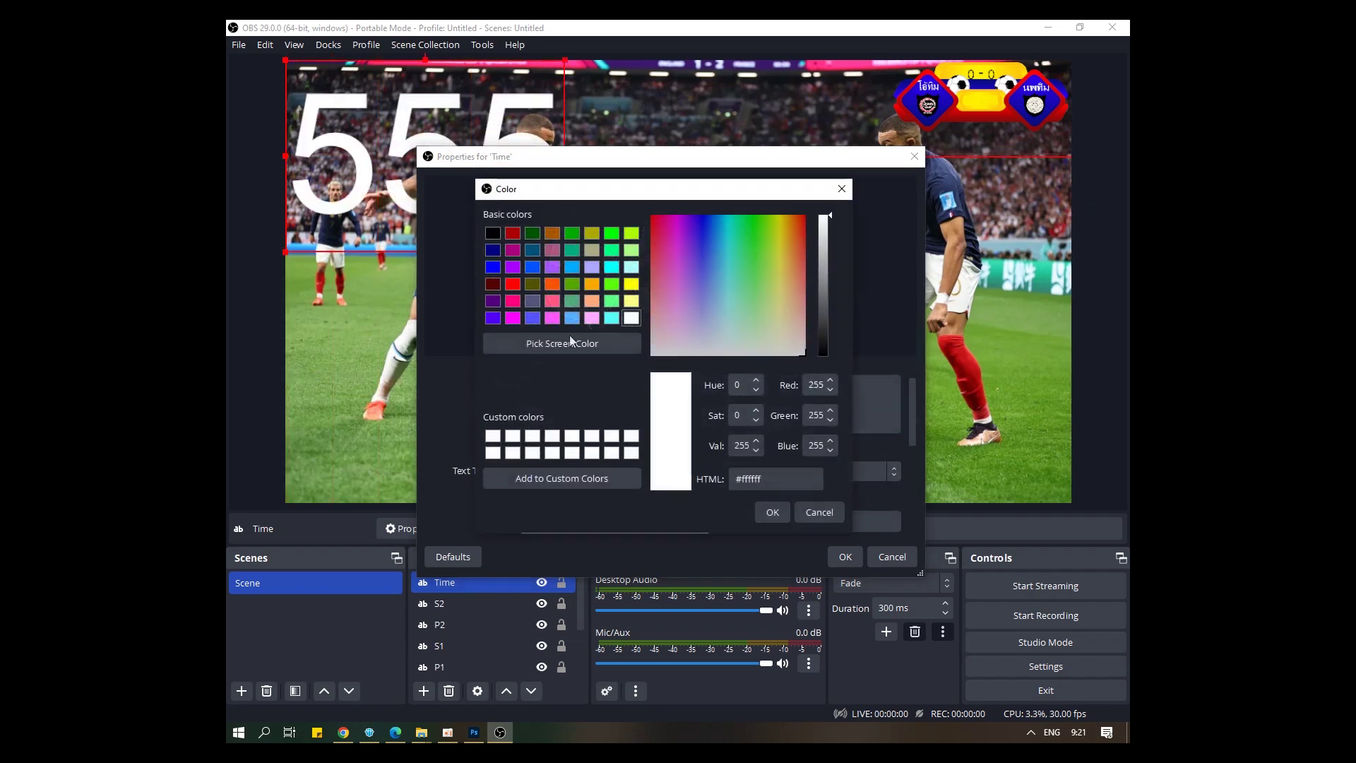
click(492, 233)
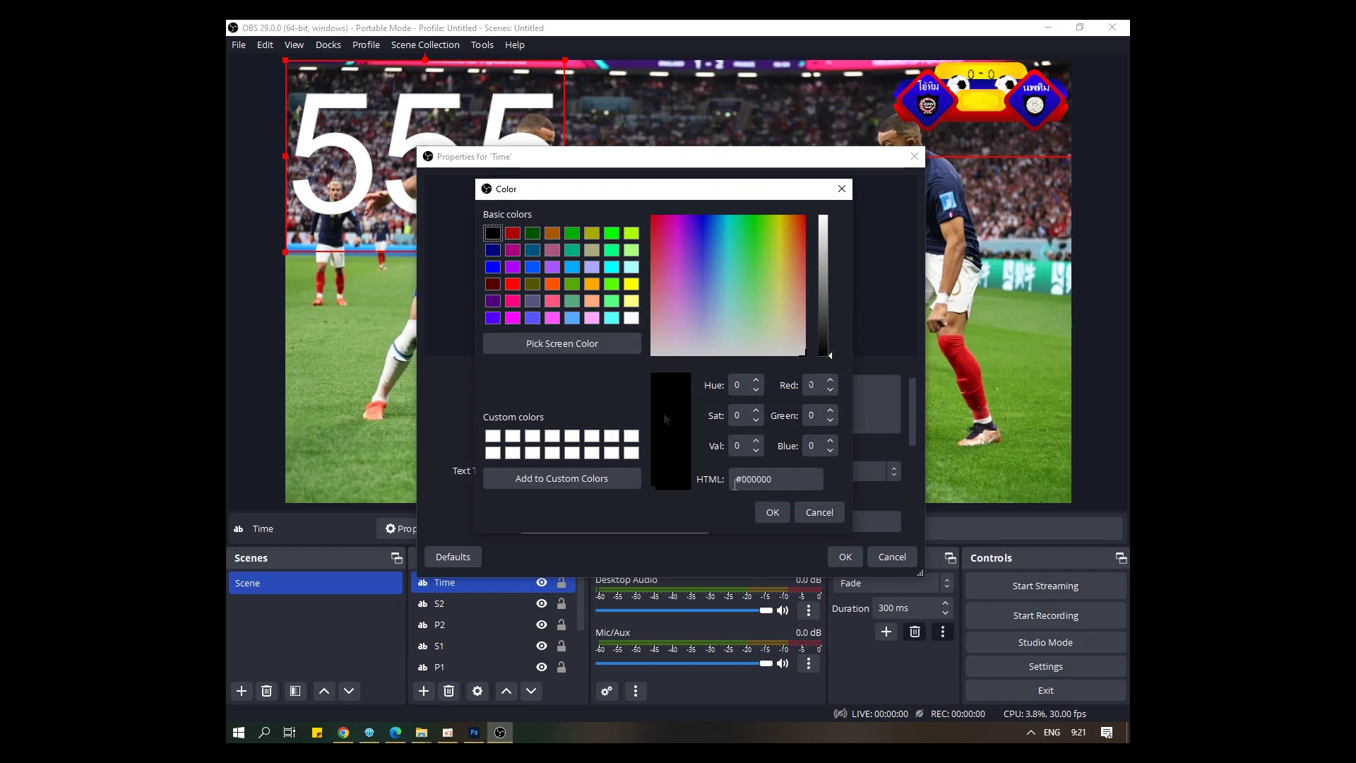
click(778, 515)
click(841, 556)
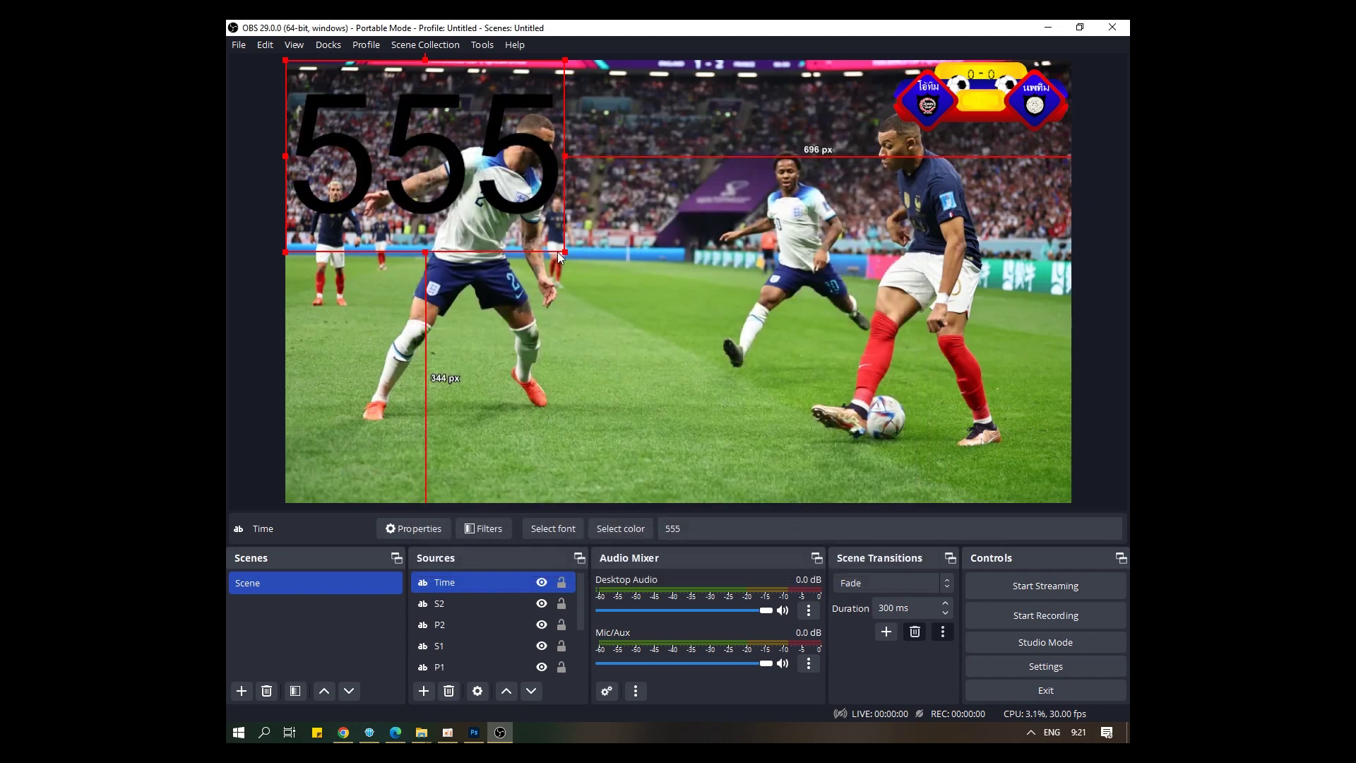
drag(563, 251, 995, 105)
click(946, 139)
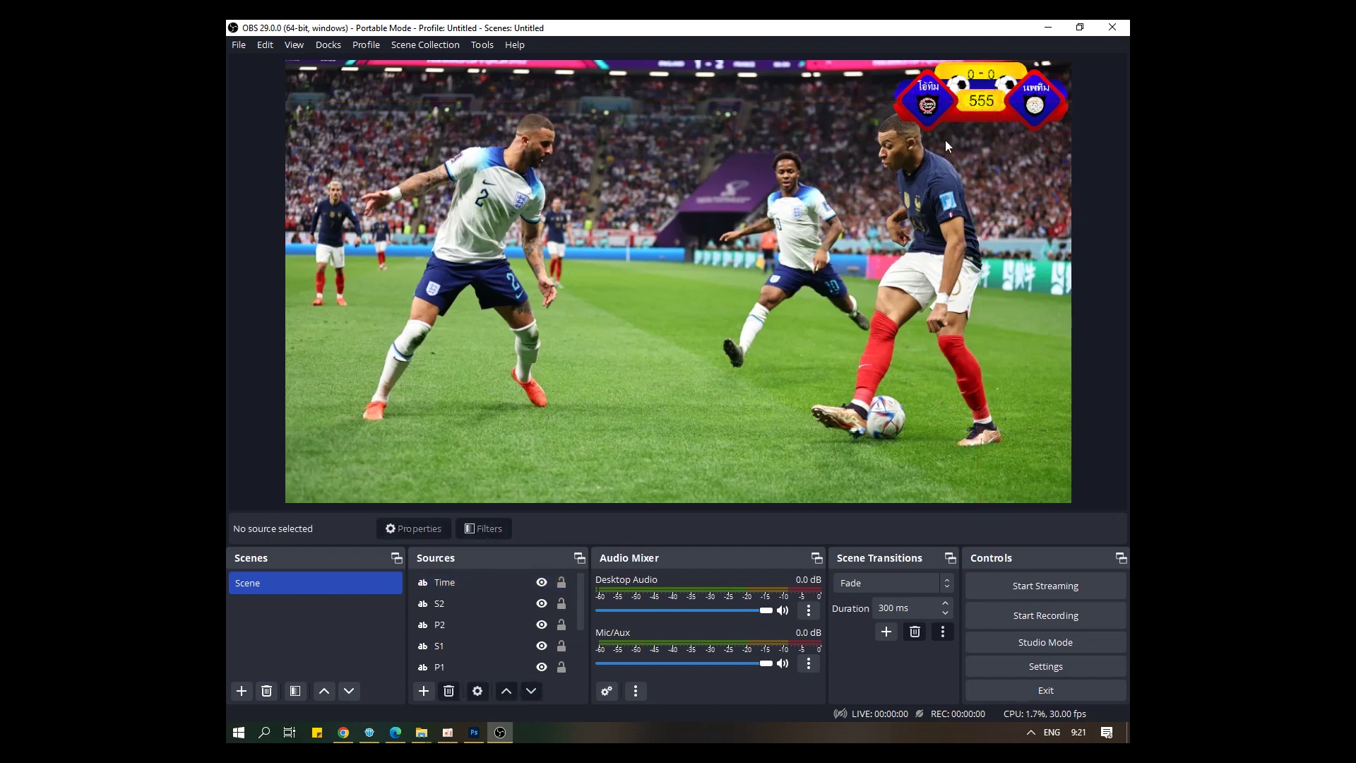
- Switch to the Edge browser and review the Advanced Timer script's options and time format codes on the OBS forum page
click(395, 733)
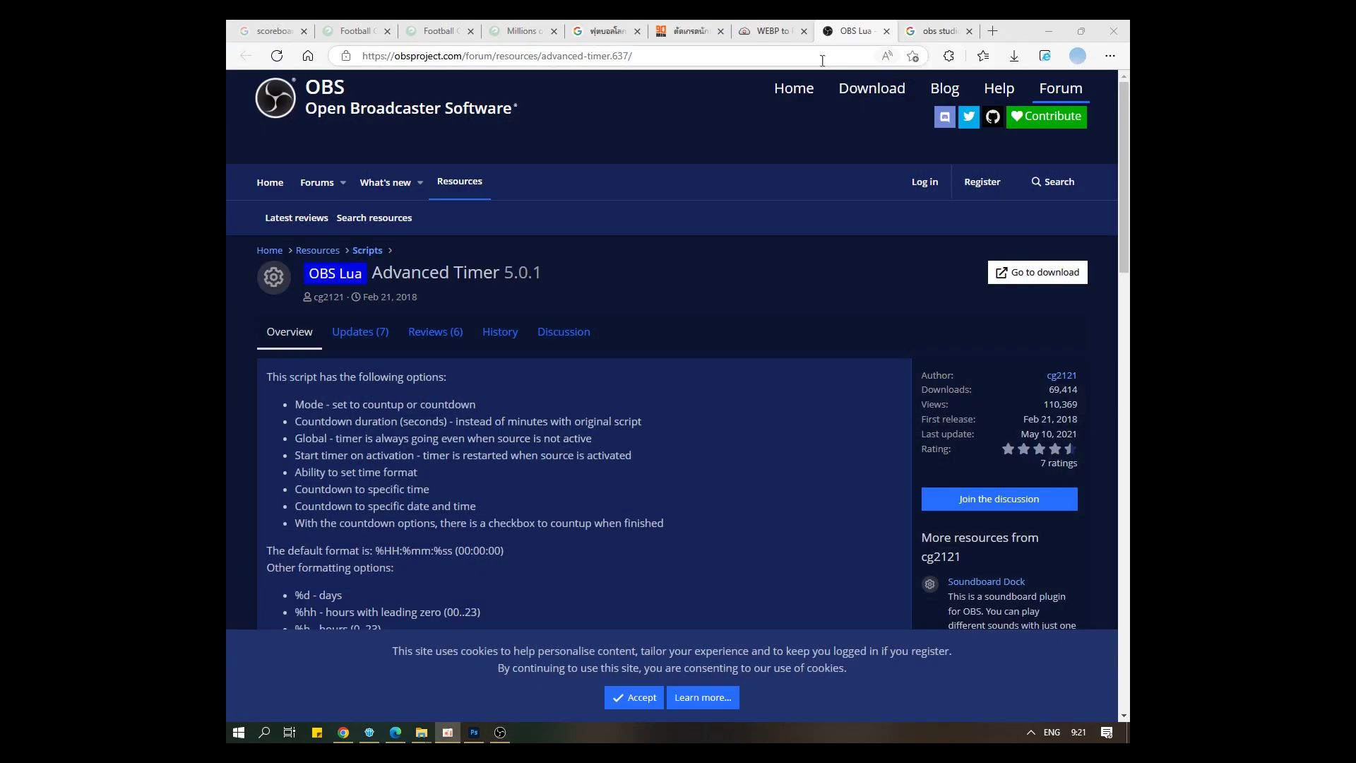
click(822, 60)
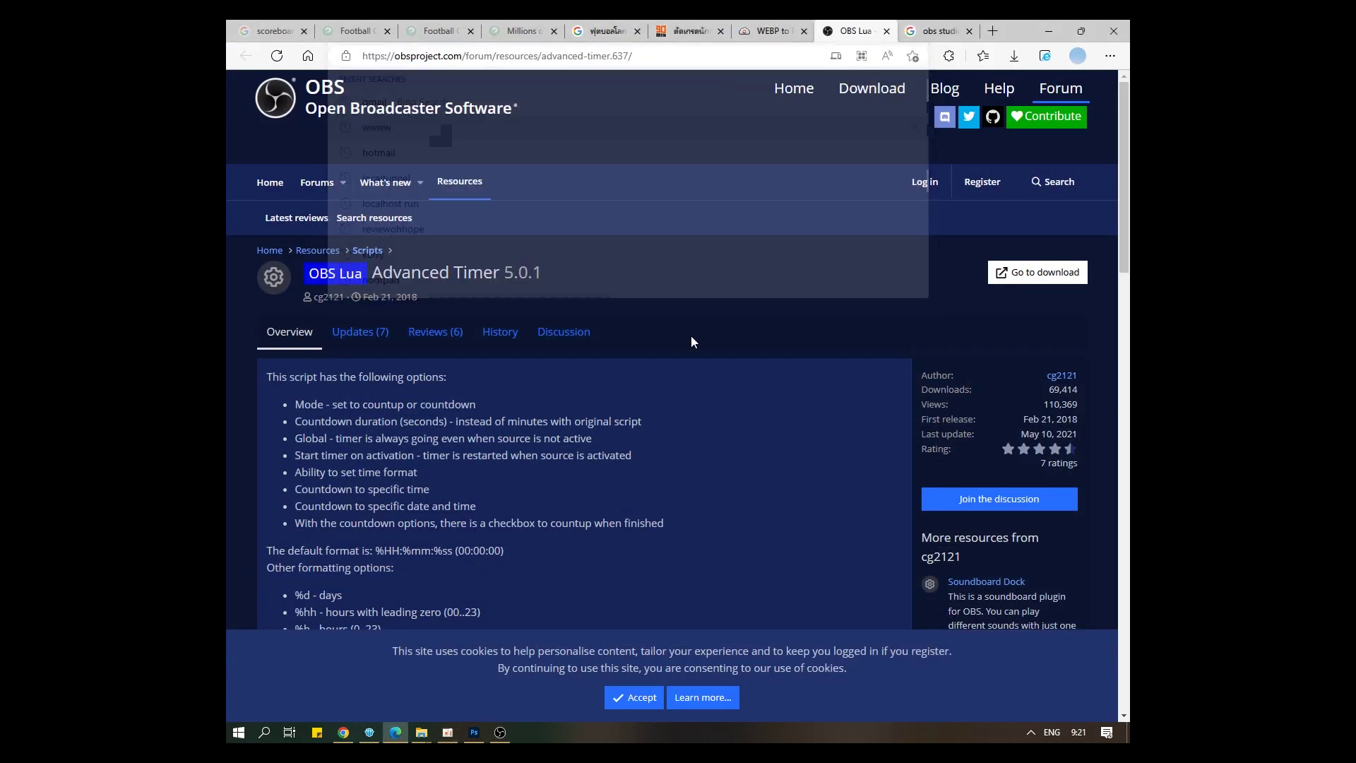
click(691, 336)
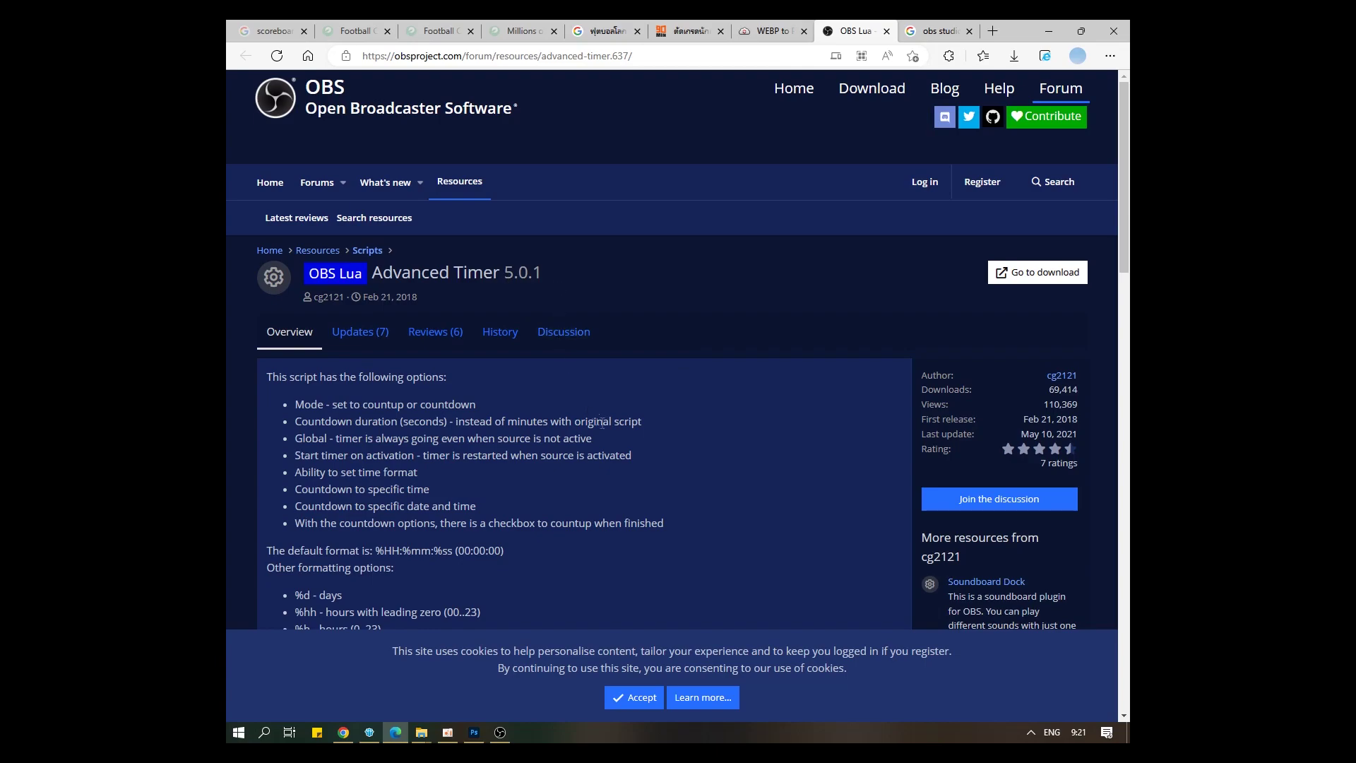
scroll(608, 420, down, 5)
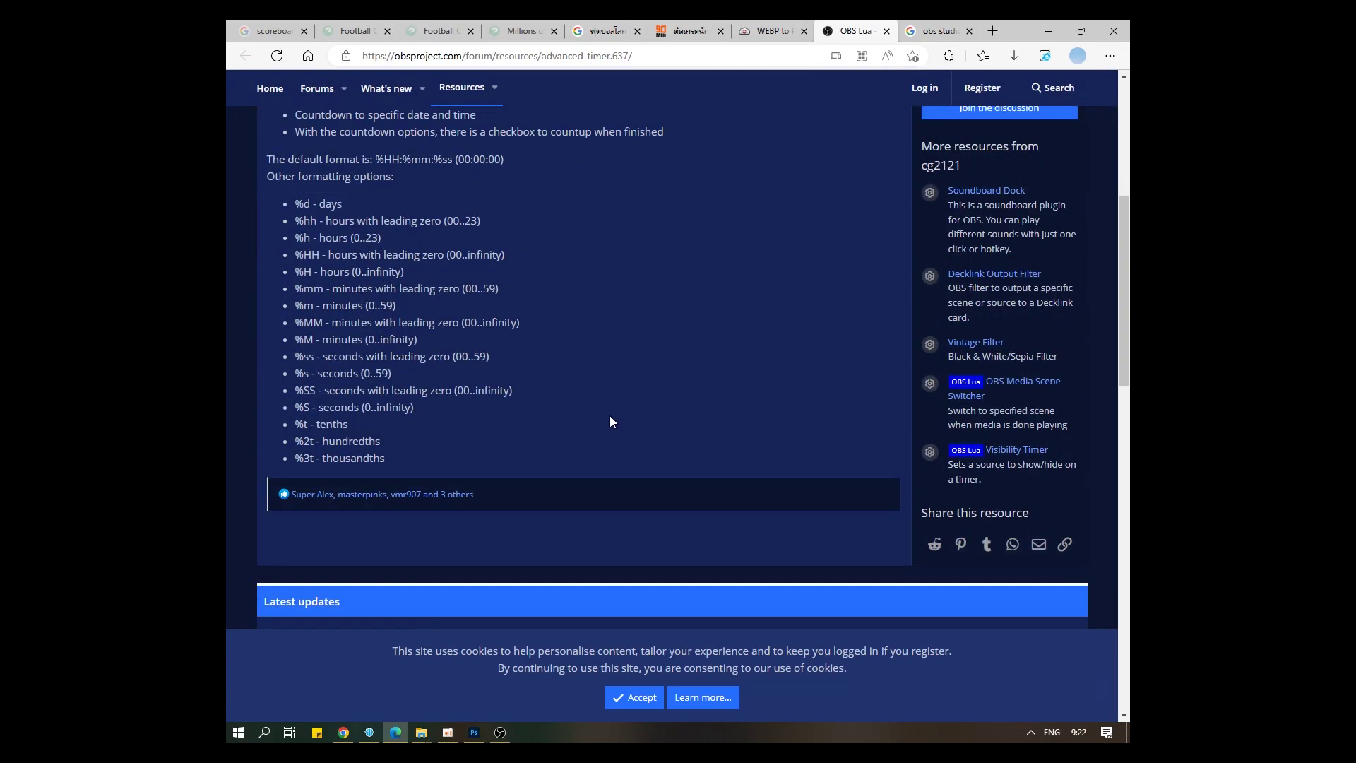
scroll(610, 421, up, 4)
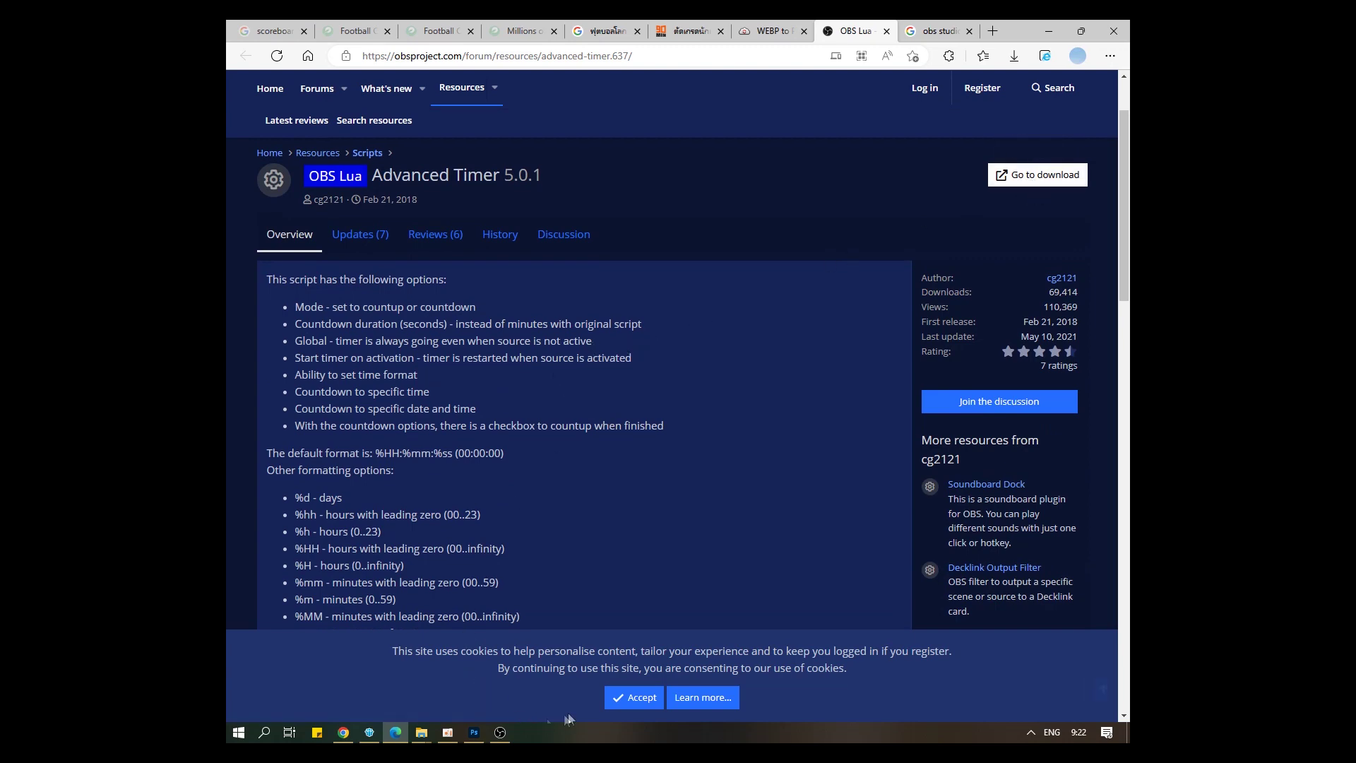
- Switch back to OBS and remove countdown.lua from the loaded scripts
click(500, 732)
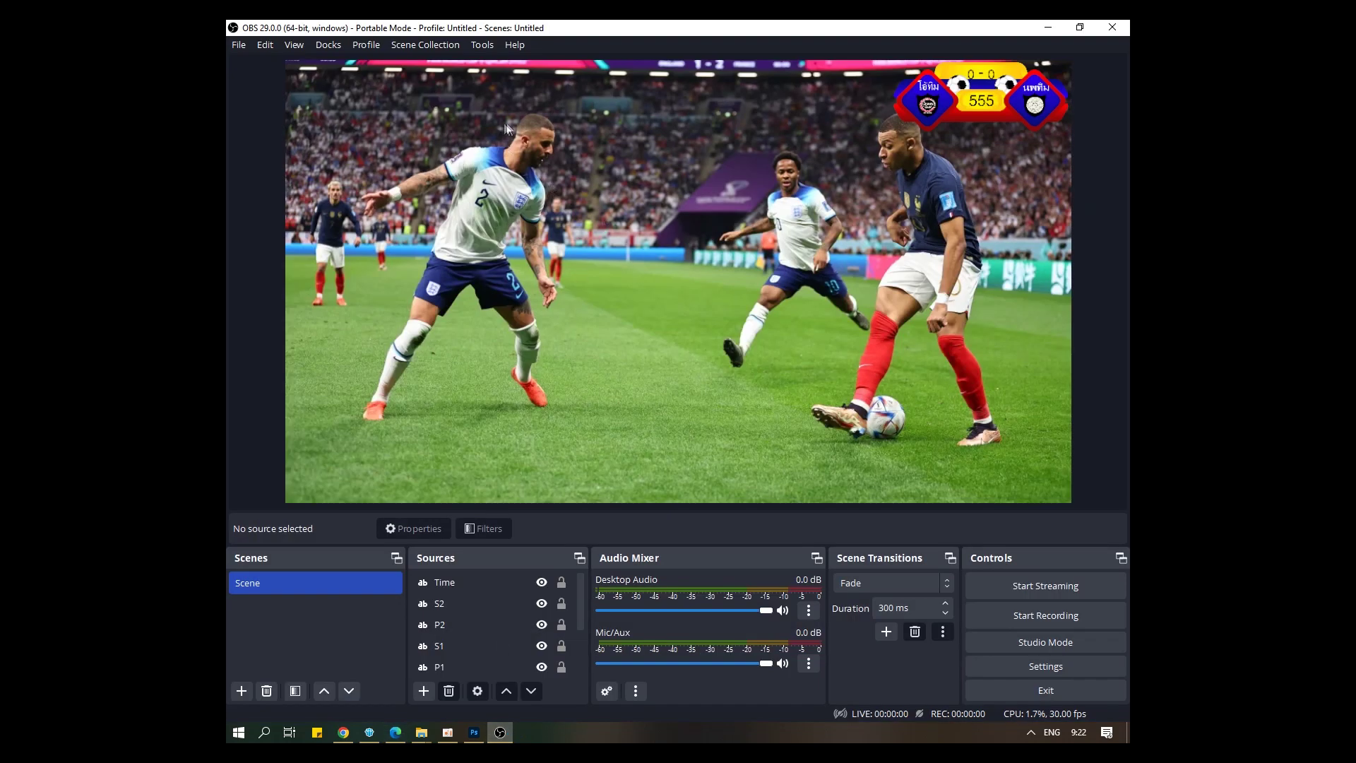
click(977, 101)
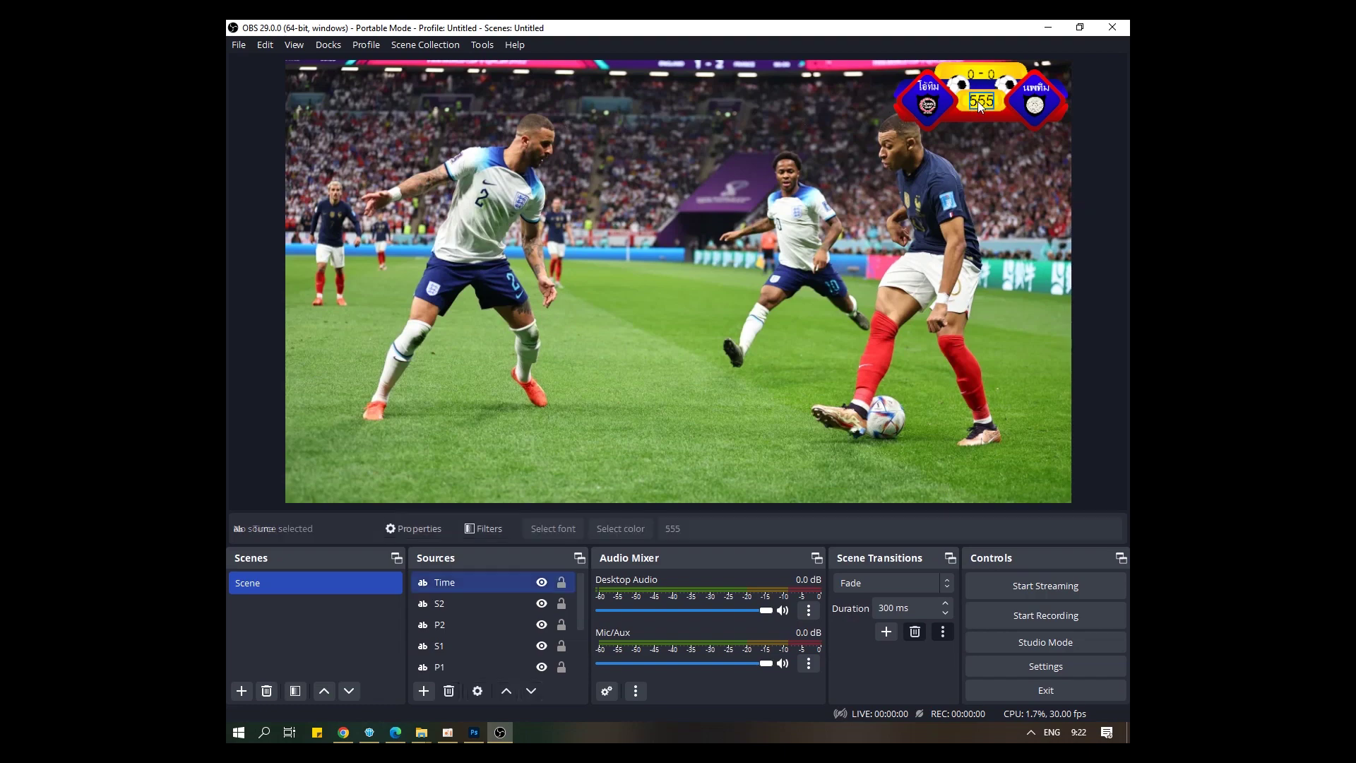
click(482, 44)
click(487, 155)
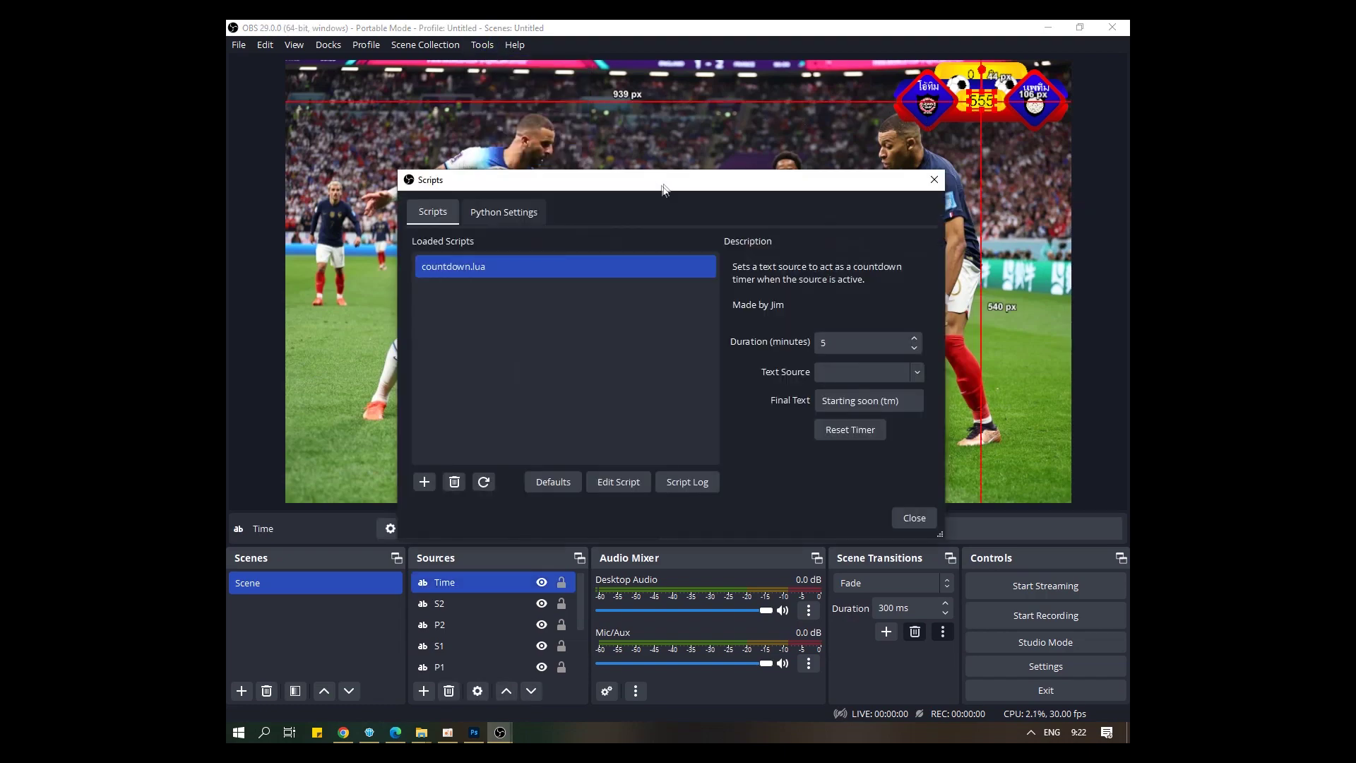
click(454, 482)
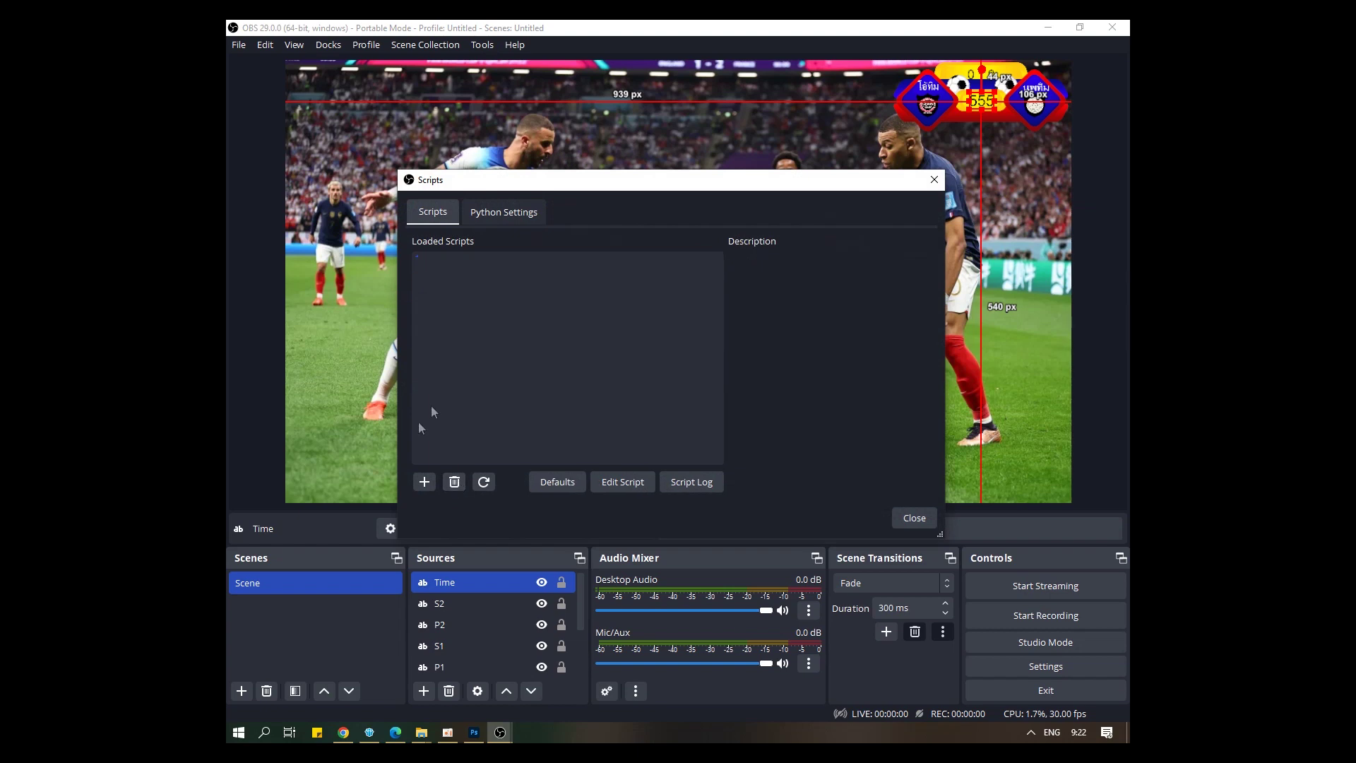
- Start adding a script and copy advanced-timer.lua from the Downloads folder in File Explorer
click(424, 482)
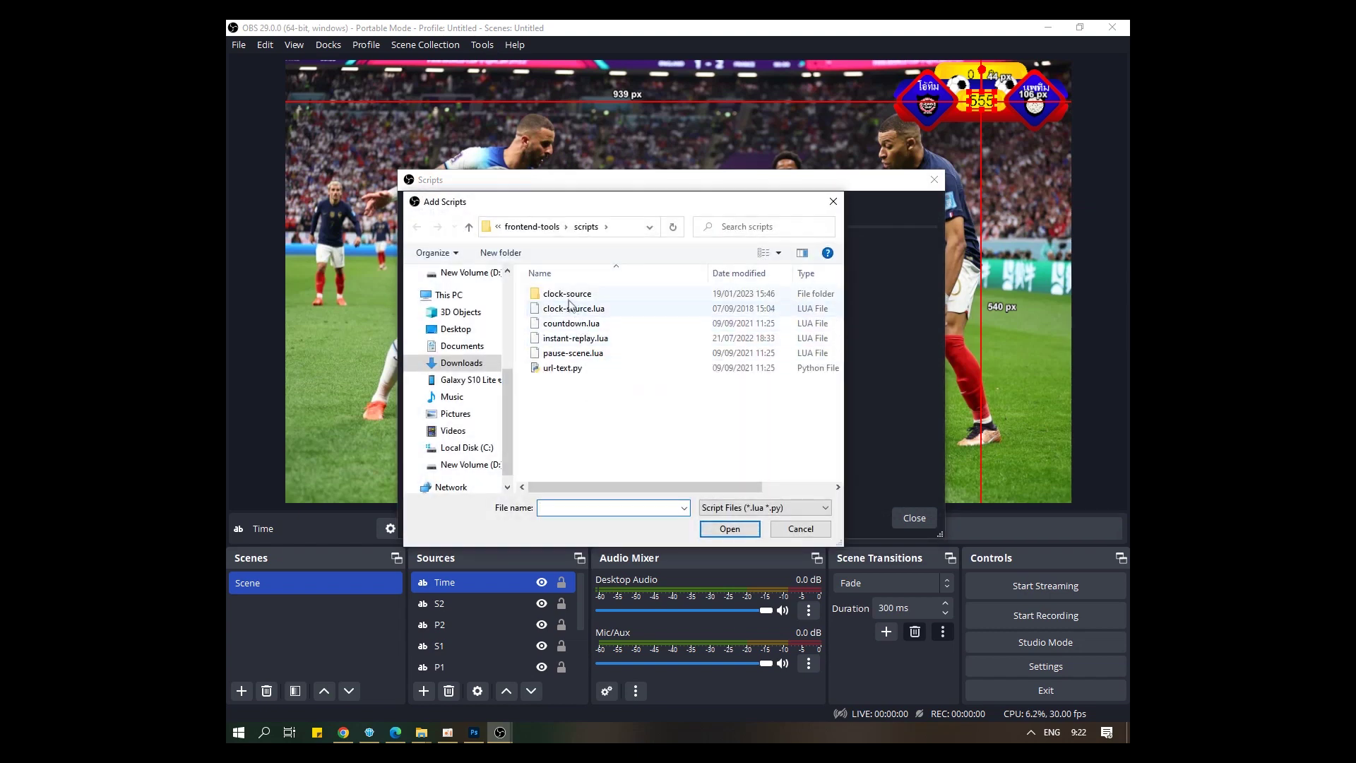
click(422, 733)
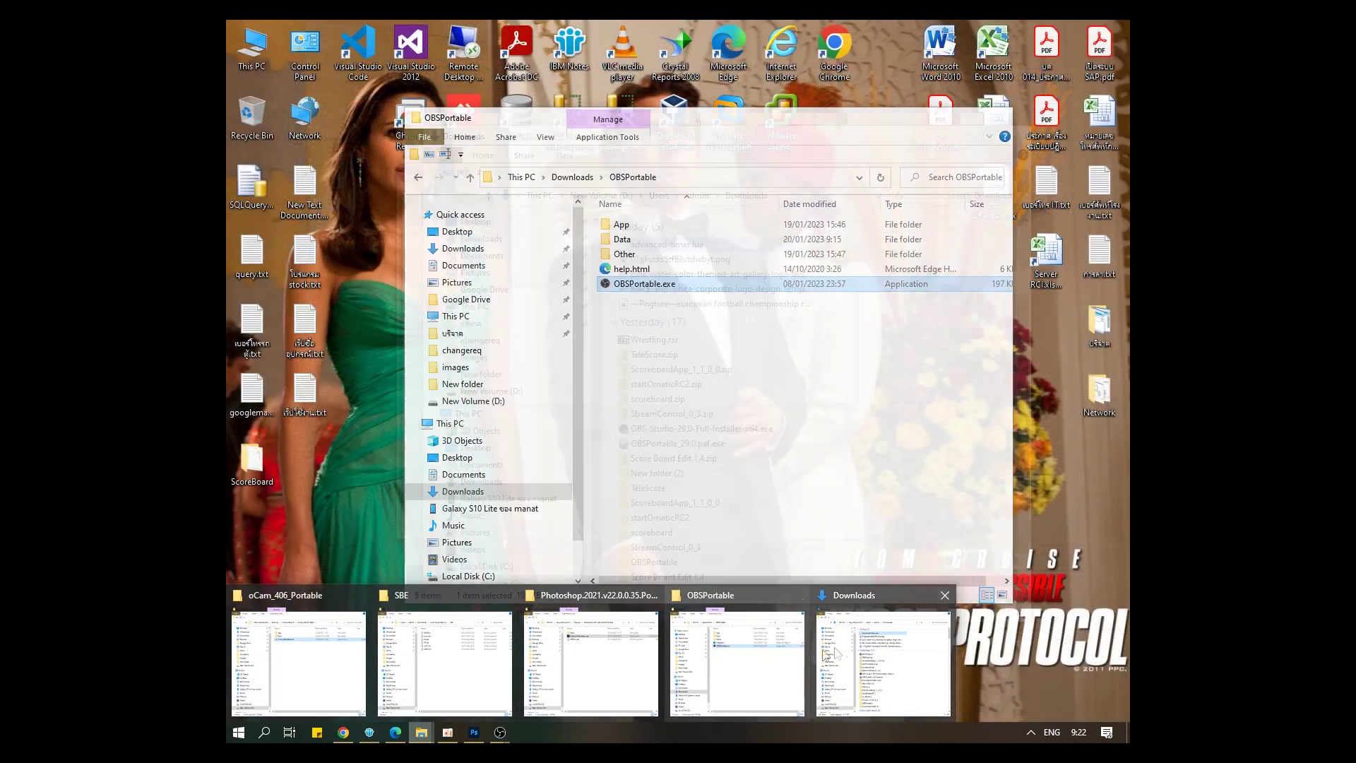
click(863, 634)
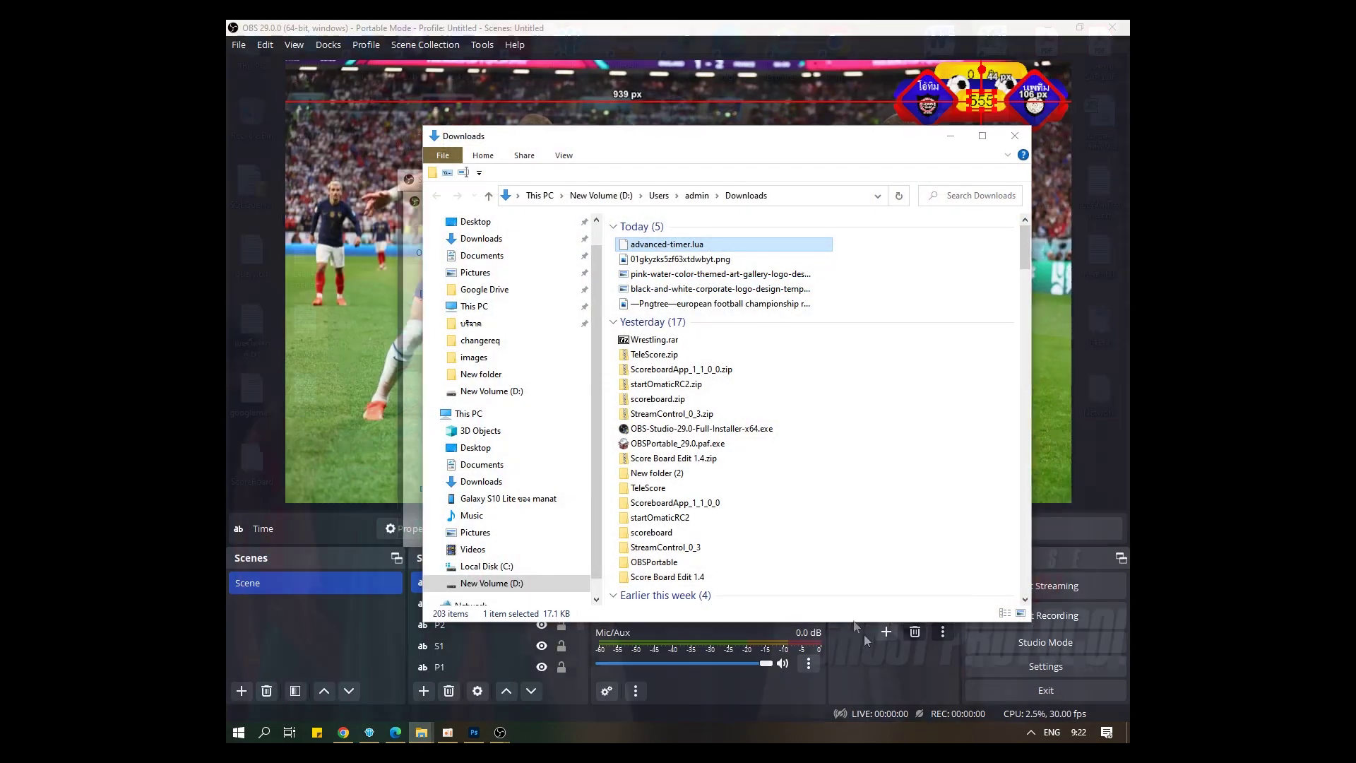
right_click(676, 248)
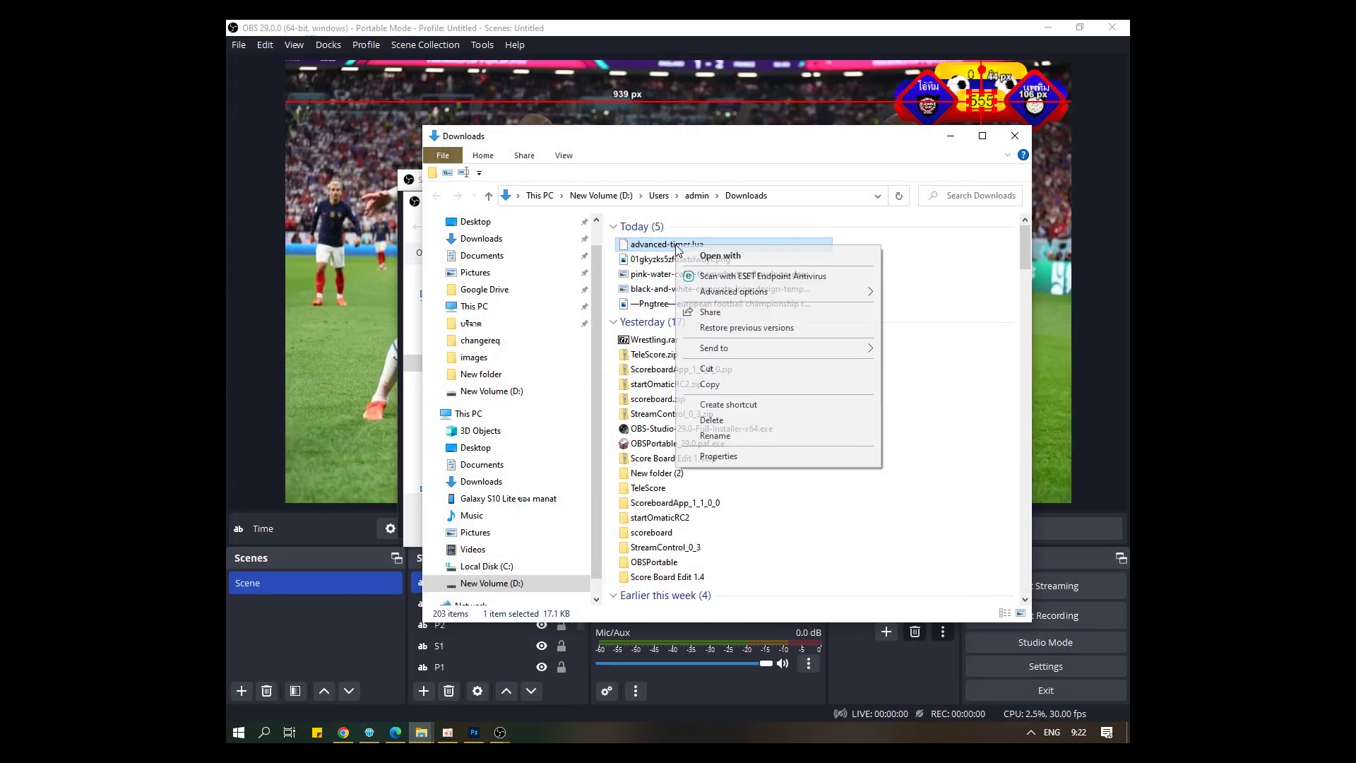
click(717, 384)
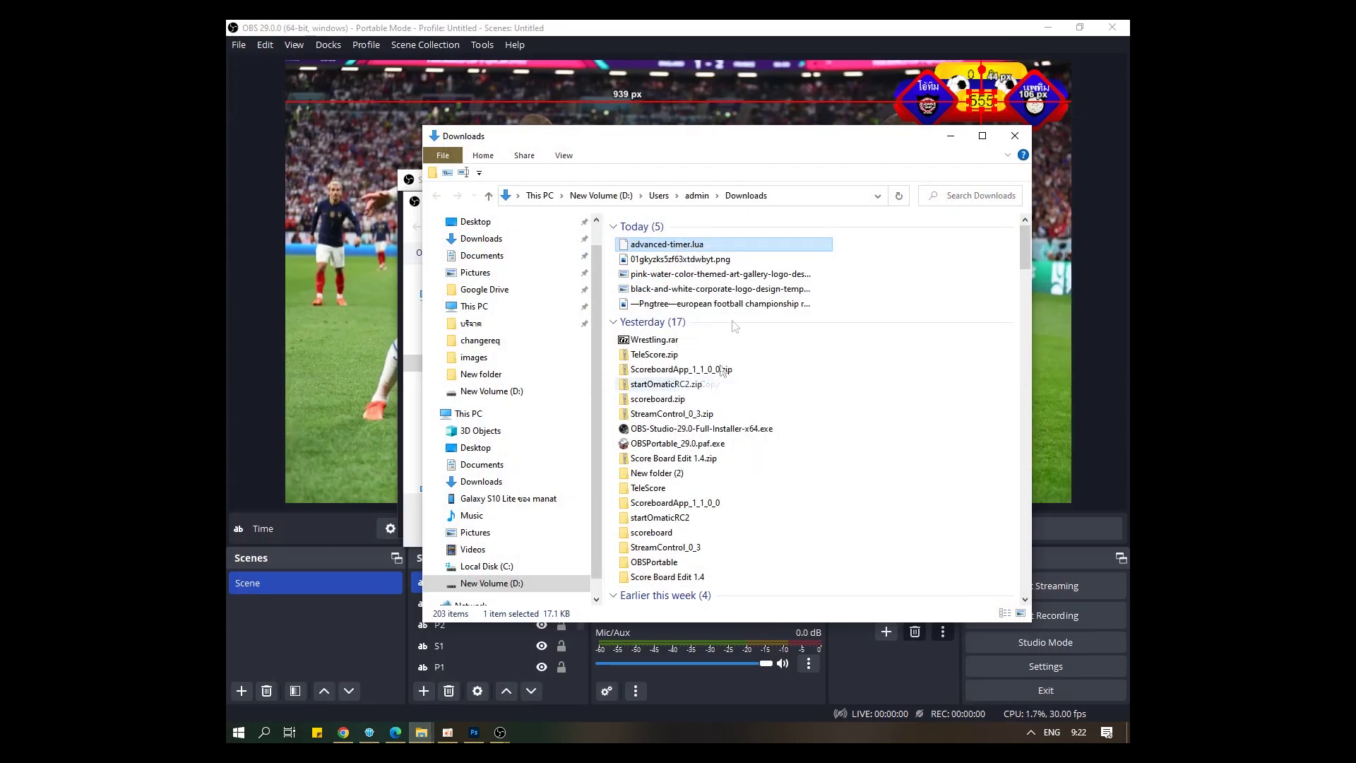
- Paste advanced-timer.lua into the frontend-tools scripts folder and load it as a script
click(410, 433)
right_click(585, 413)
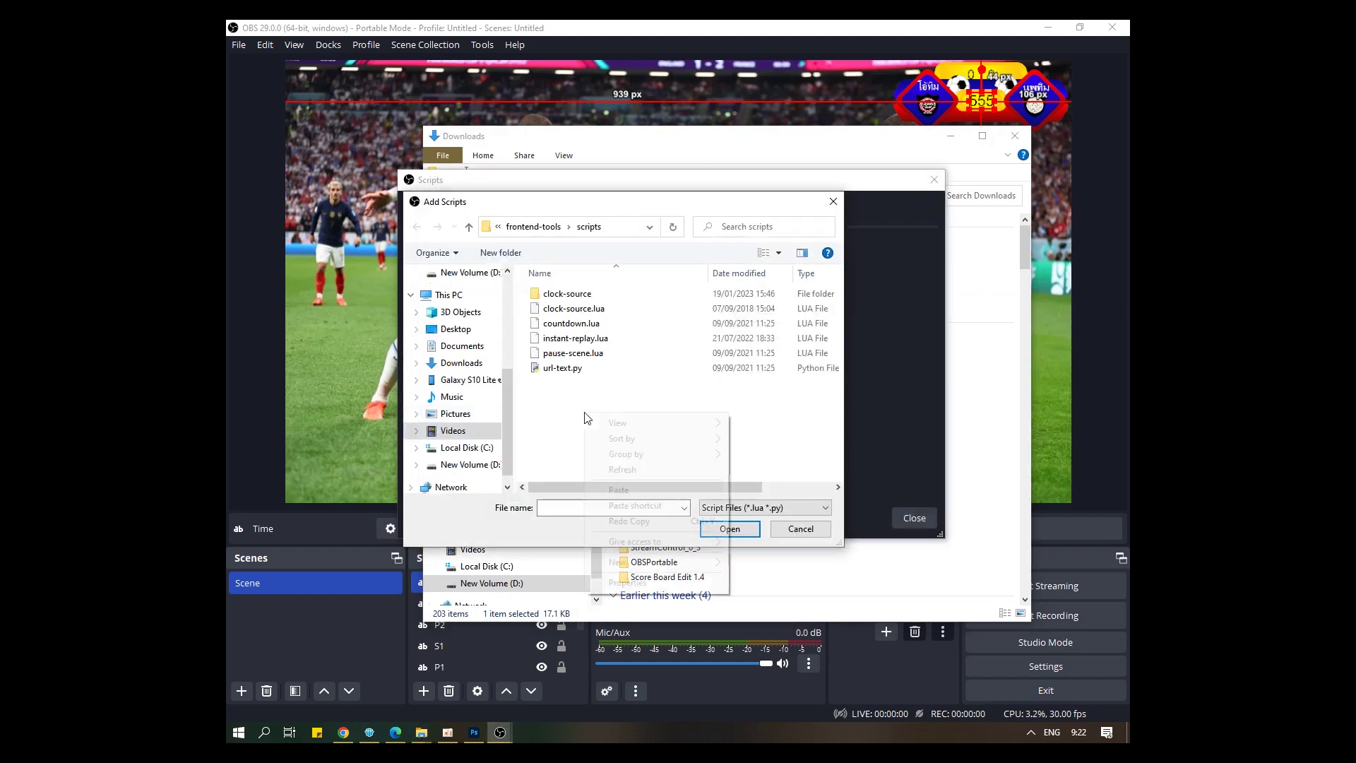
click(621, 473)
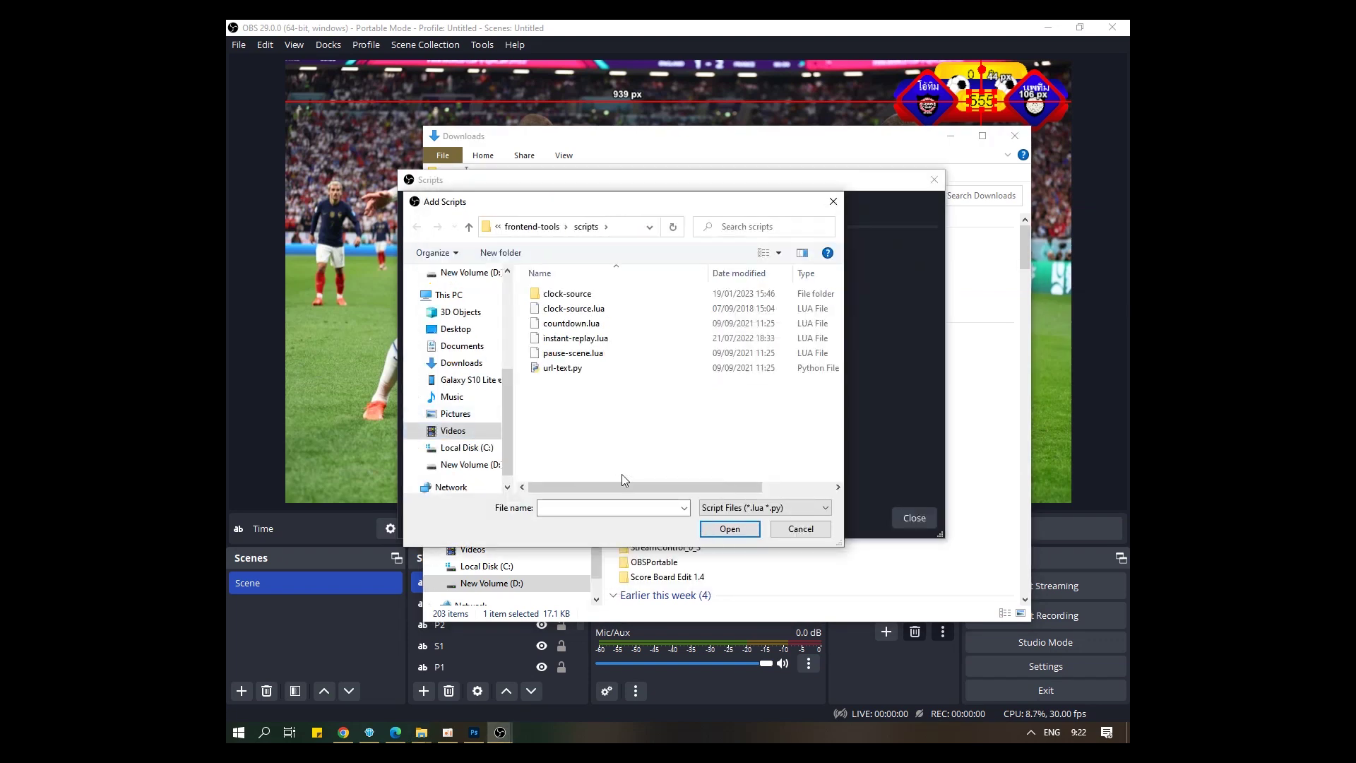
right_click(594, 411)
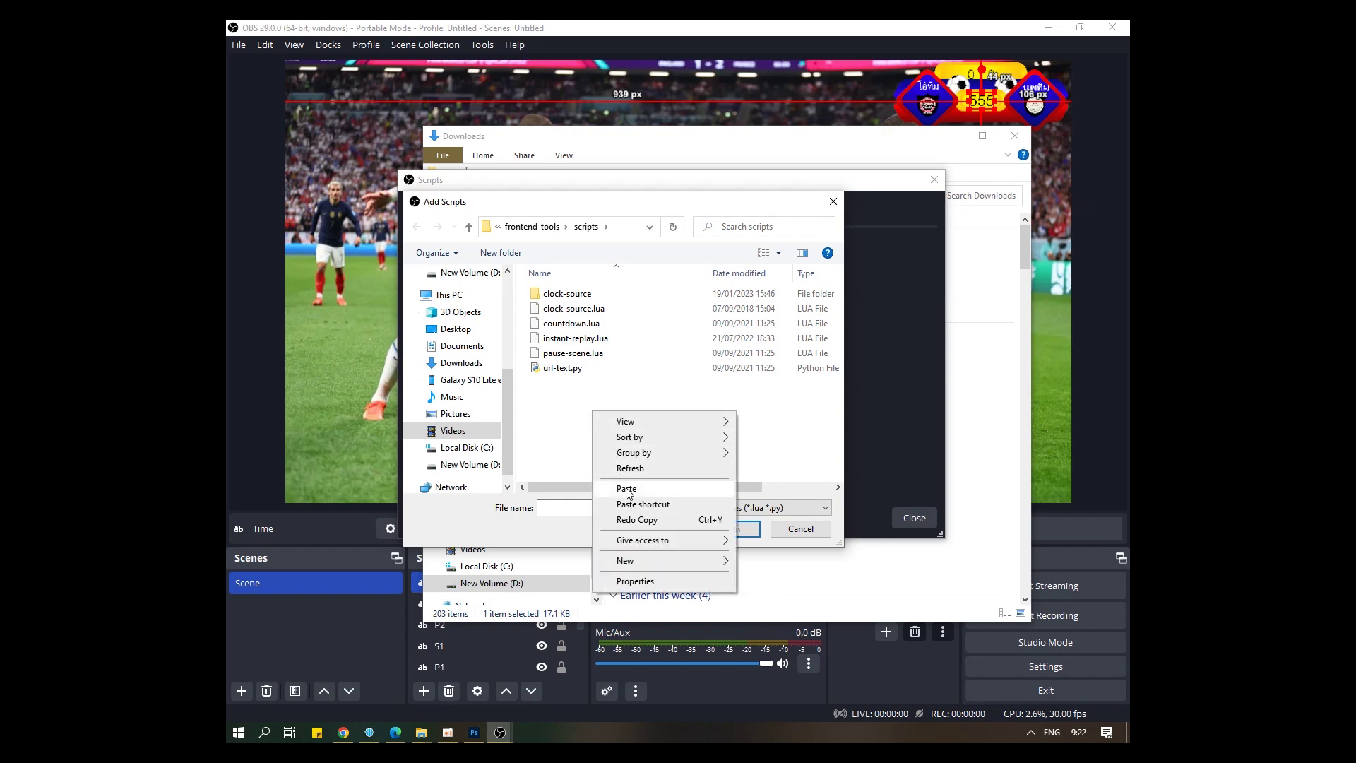
click(626, 489)
double_click(671, 311)
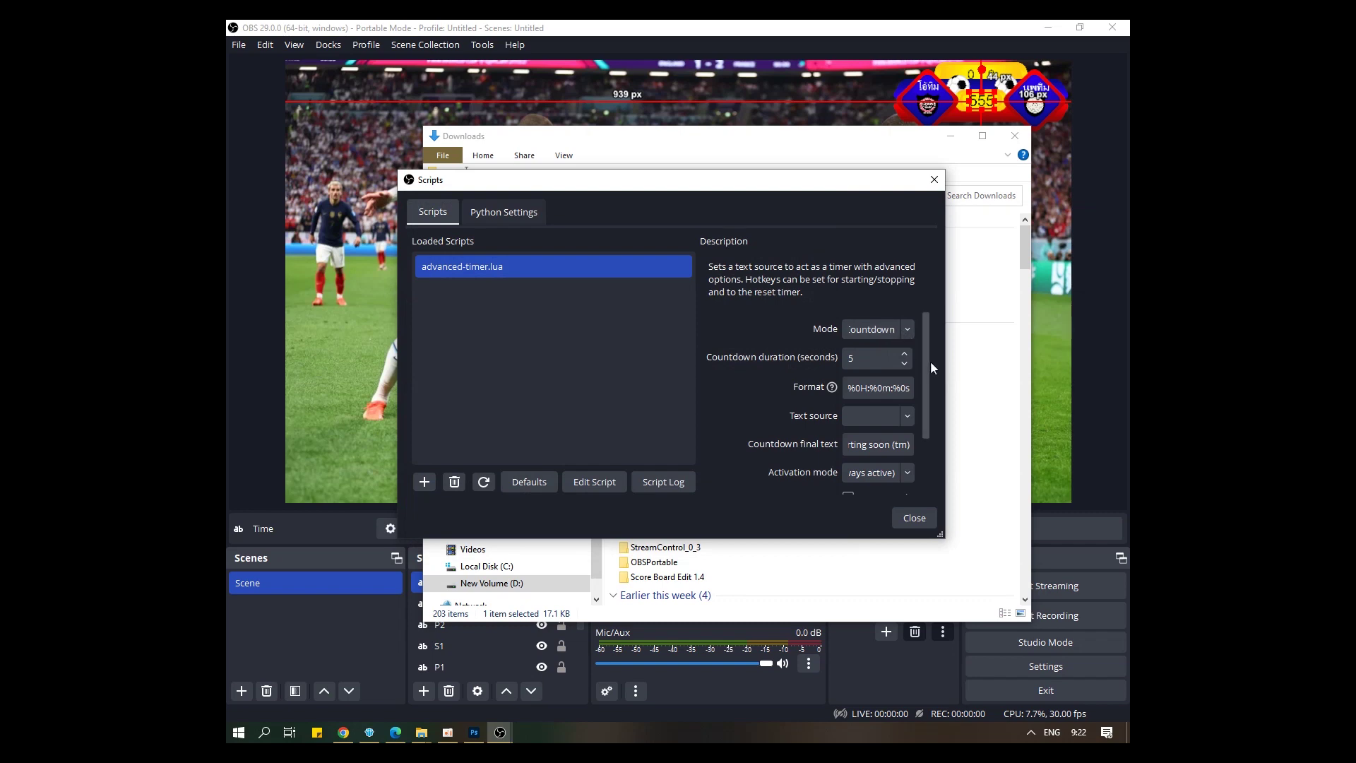
mouse_move(929, 362)
mouse_down()
mouse_move(929, 445)
mouse_move(922, 341)
mouse_up()
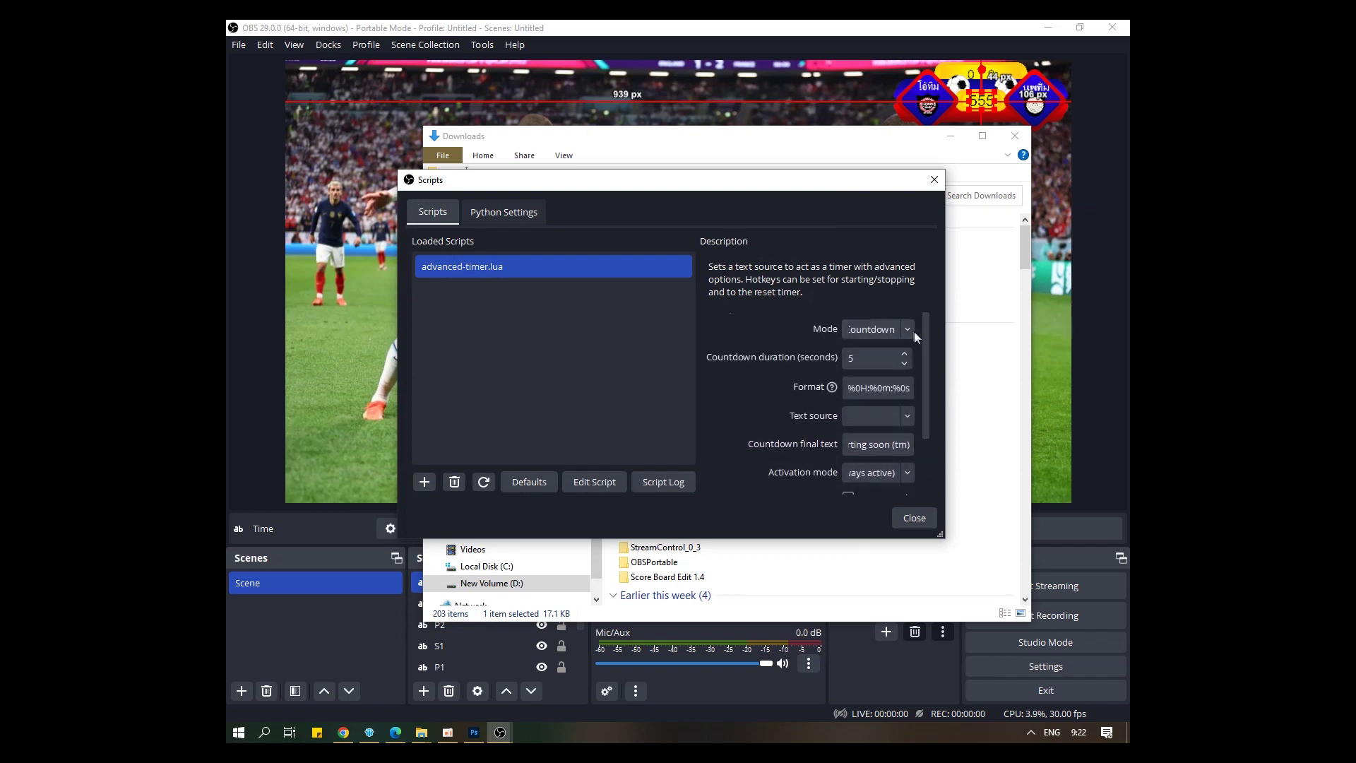
- Set the advanced timer script to Countdown mode with a duration of 1200 seconds and the format %0m:%0s
click(910, 330)
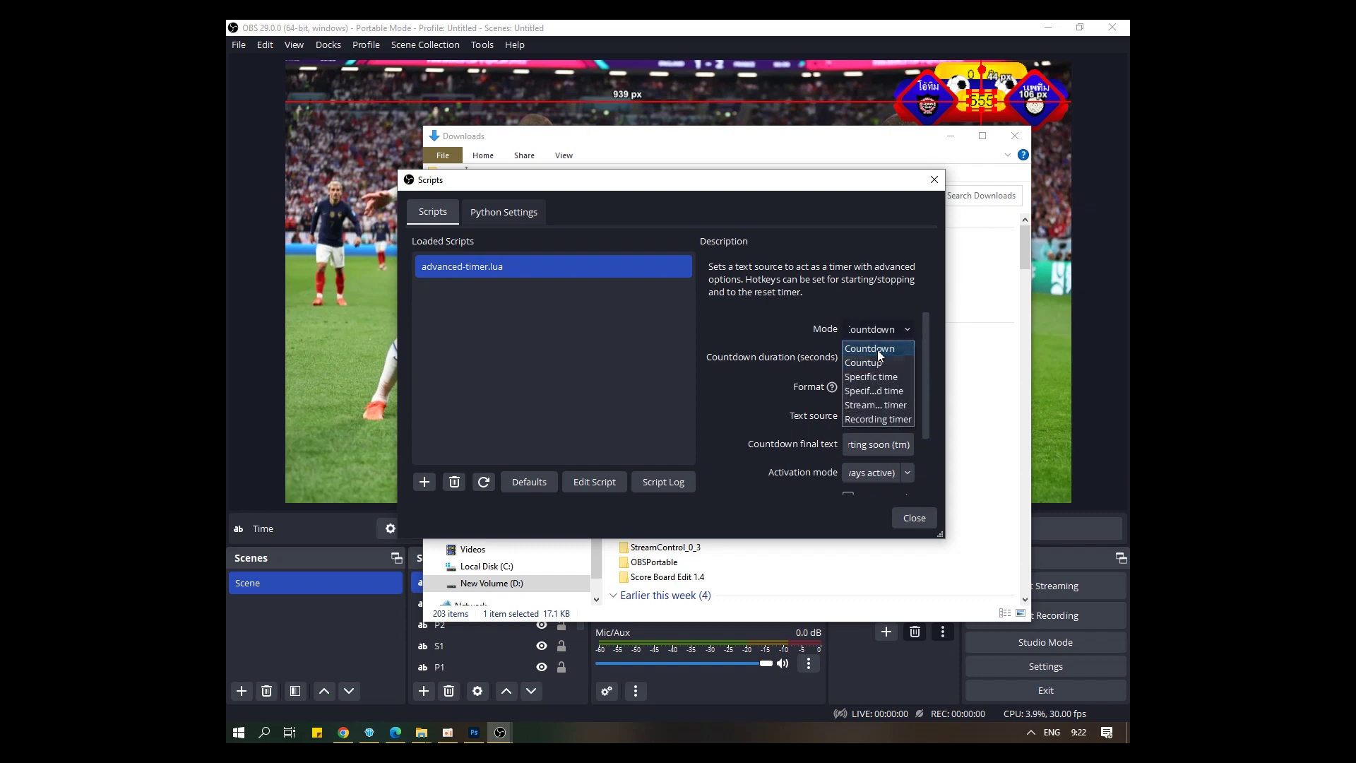
click(896, 349)
click(872, 357)
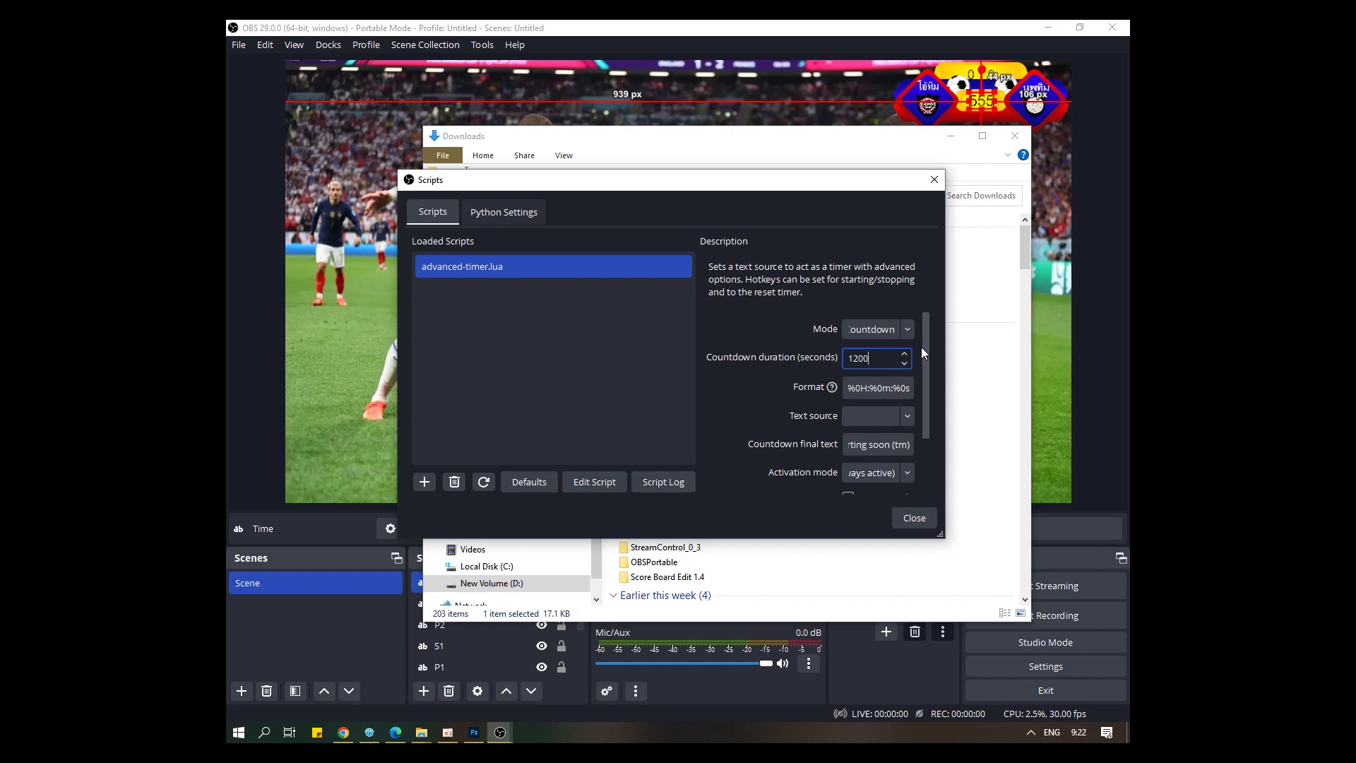
click(871, 388)
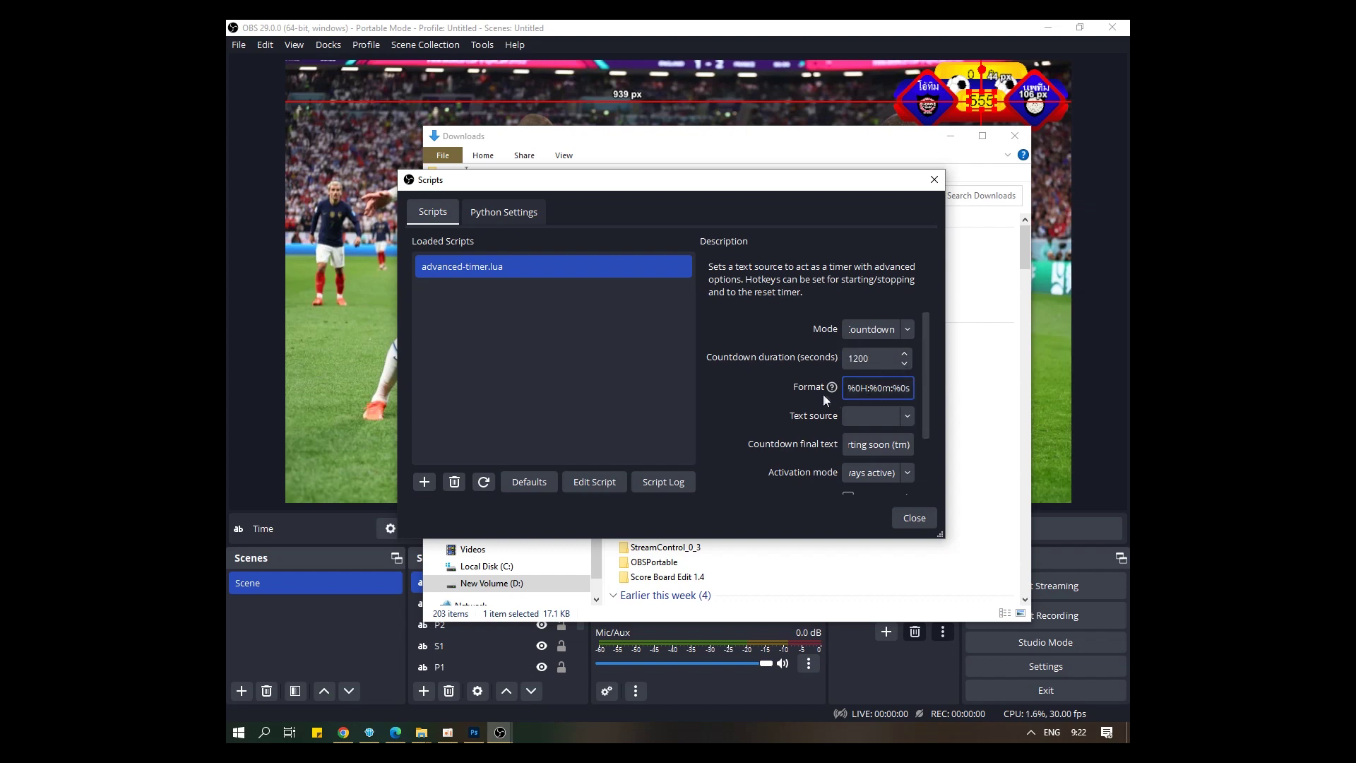
drag(870, 387, 824, 381)
mouse_move(817, 388)
key(BackSpace)
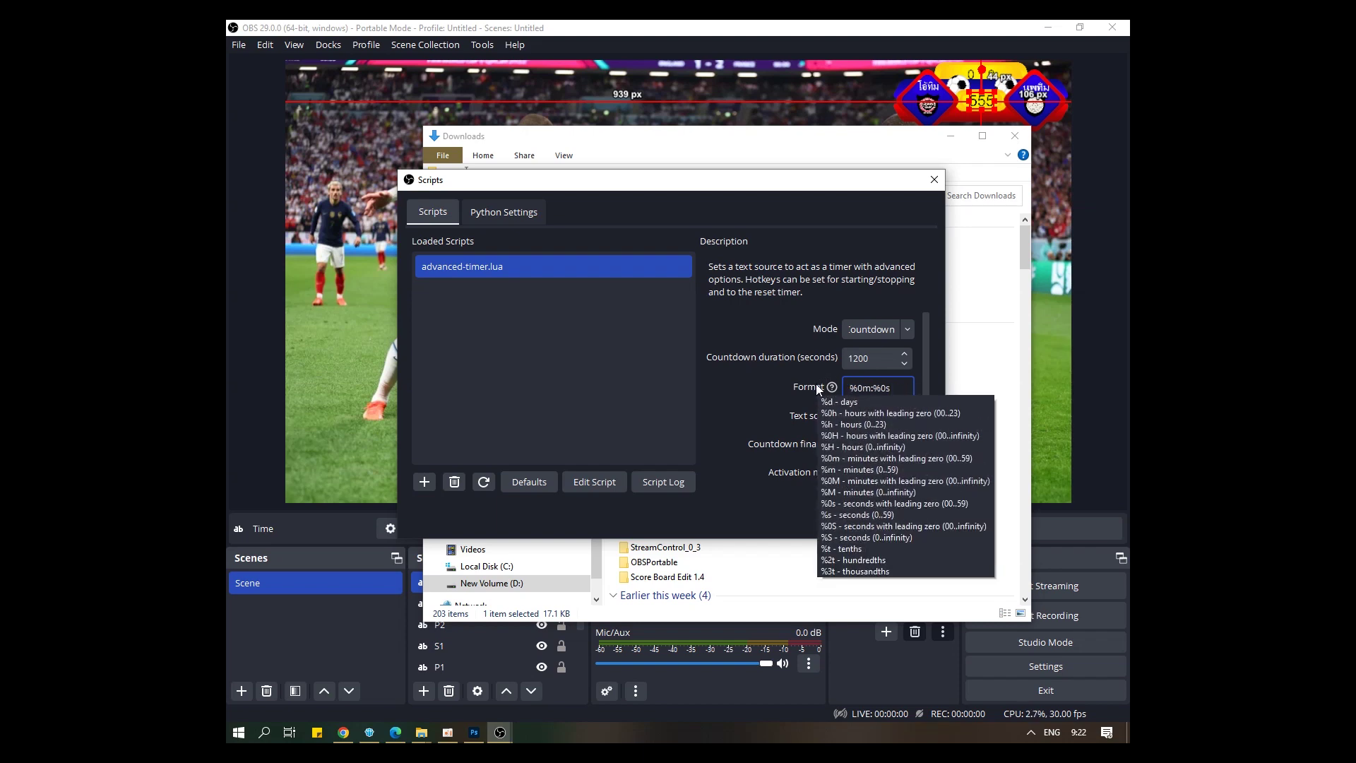
- Check the list of other formatting options on the Advanced Timer forum page in Edge and return to OBS
click(396, 732)
scroll(465, 477, down, 5)
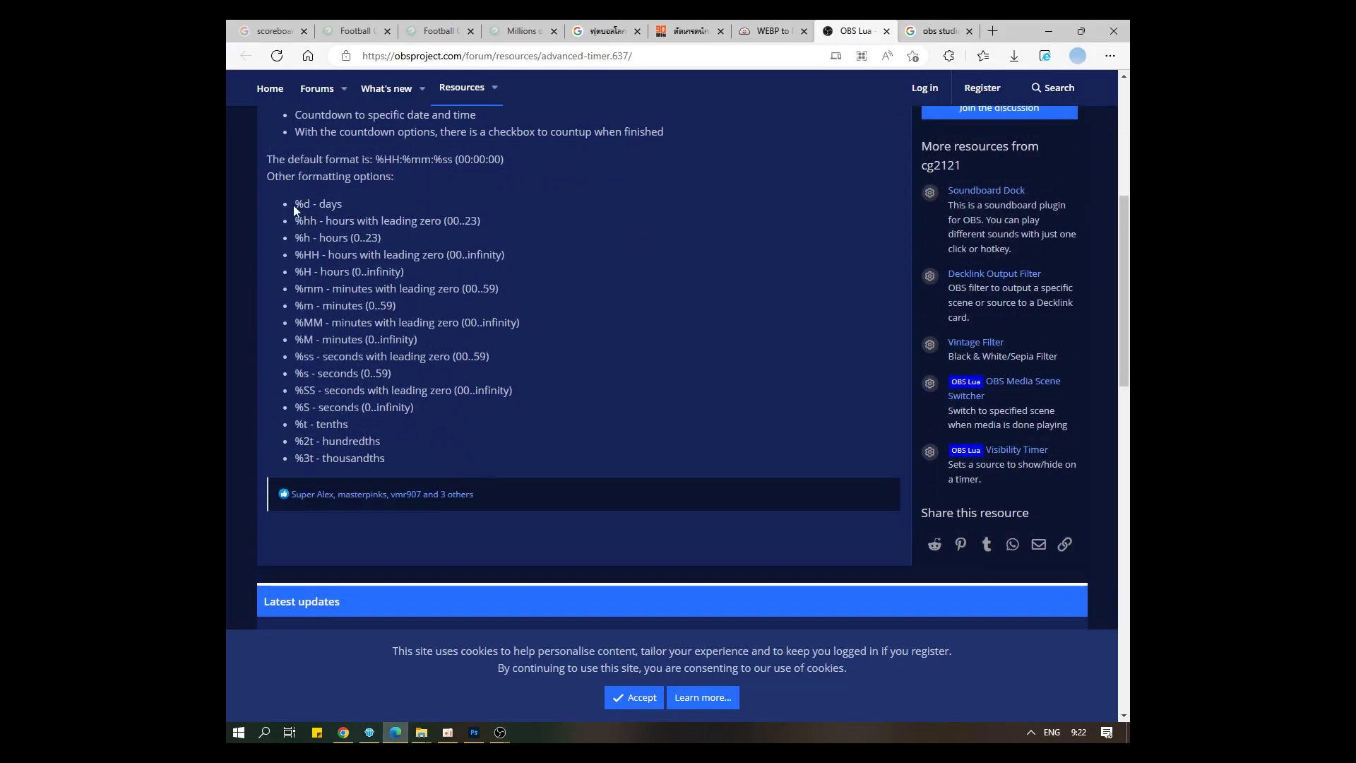
drag(294, 205, 478, 442)
click(469, 441)
click(1048, 28)
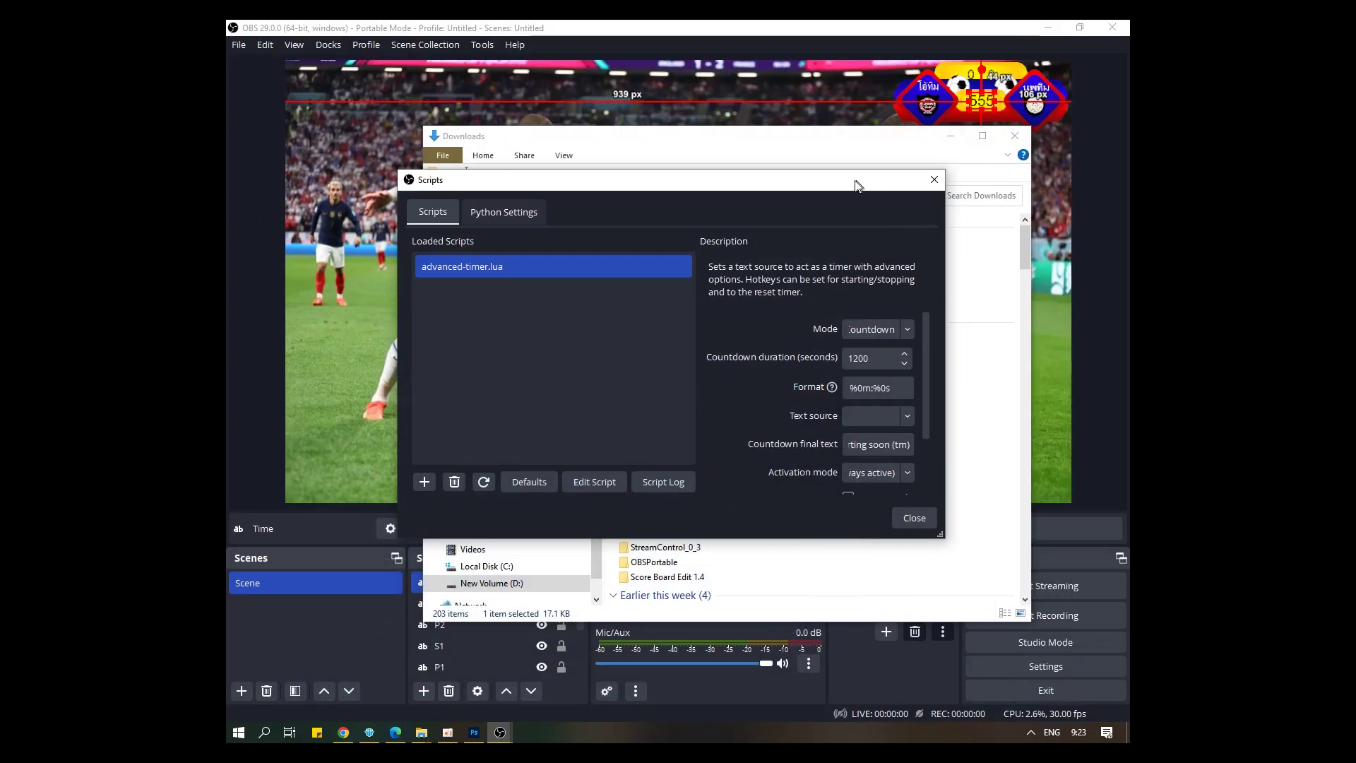
- Assign the Time text as the timer's text source, and reset and start the countdown
drag(857, 181, 732, 183)
click(951, 136)
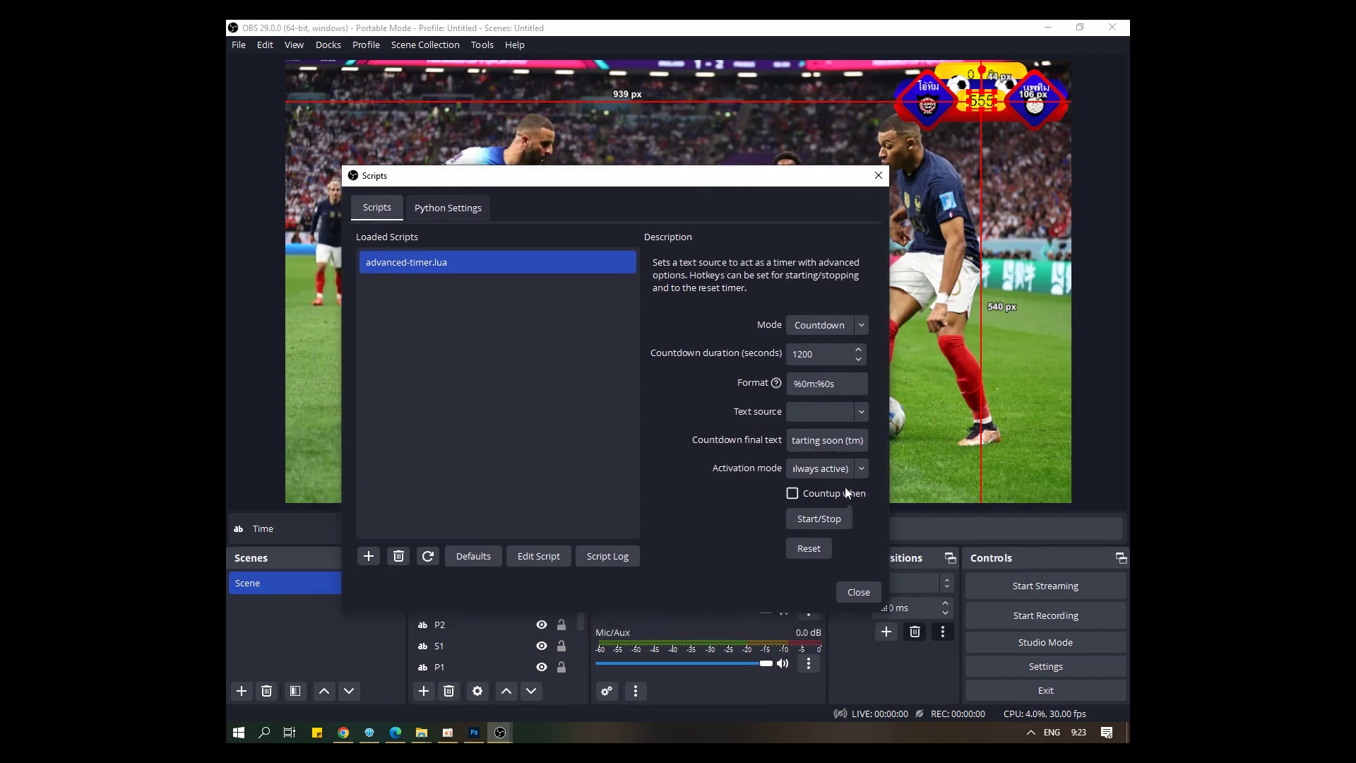
click(859, 417)
click(824, 431)
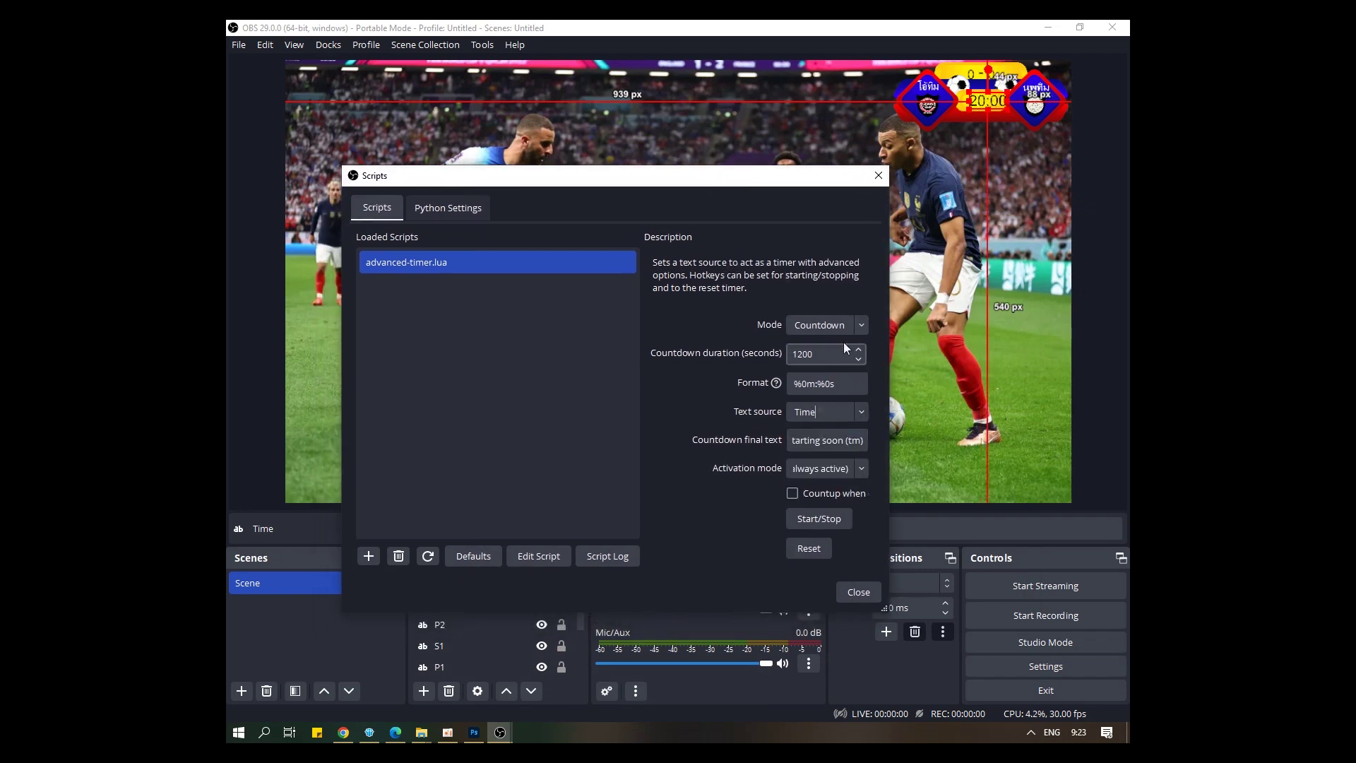
click(807, 549)
click(815, 517)
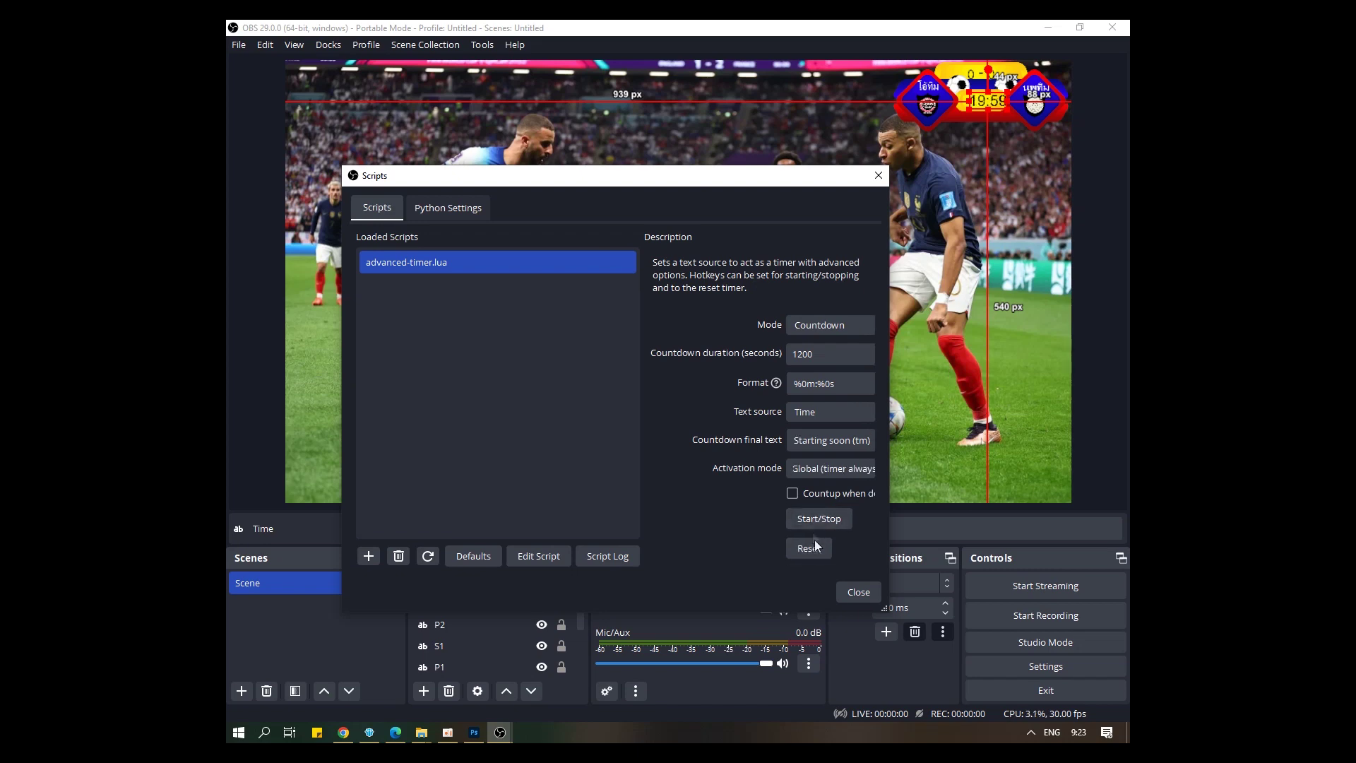
- Close the Scripts window, adjust the Time text's position on the scoreboard graphic and deselect it
click(849, 595)
click(909, 315)
click(996, 102)
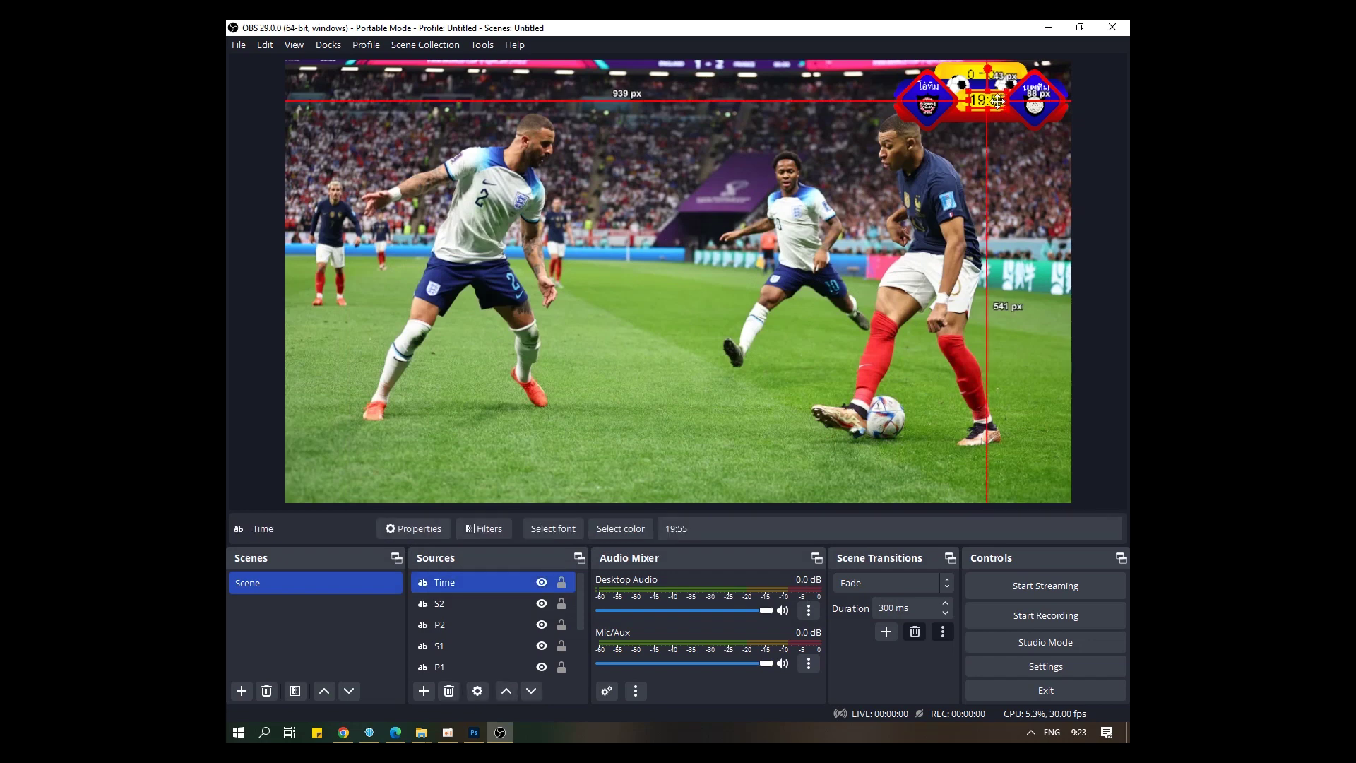
click(895, 210)
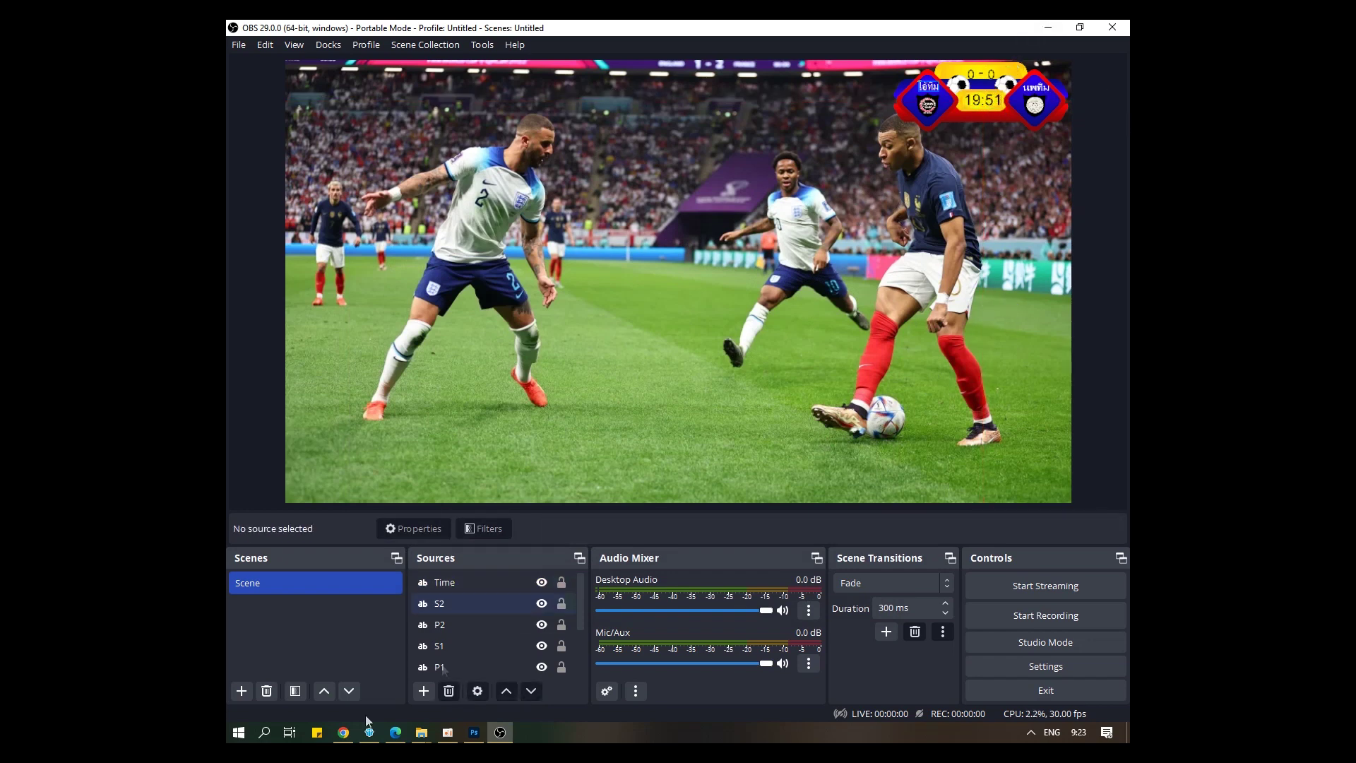
- Switch to File Explorer and launch Score Board Edit 1.4.exe from the Score Board Edit 1.4 folder
click(422, 732)
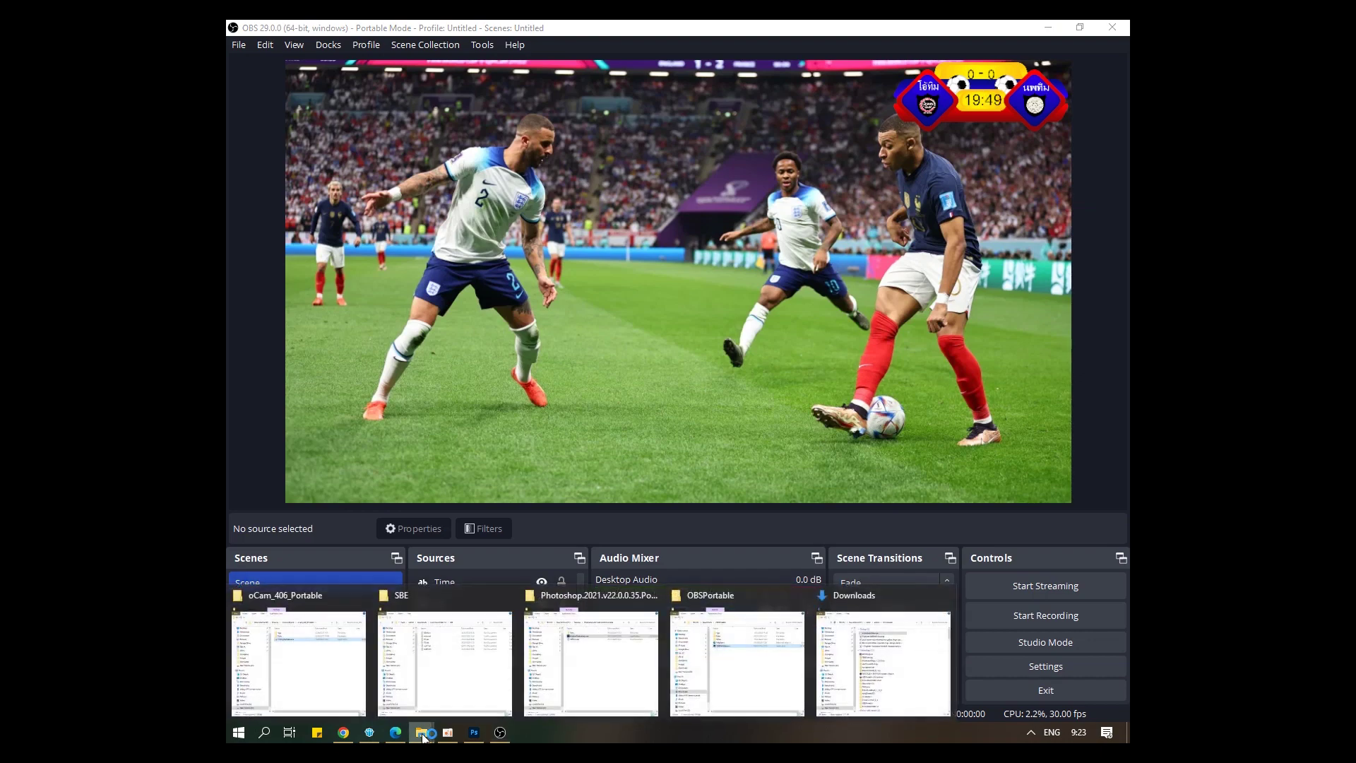
click(422, 689)
click(667, 158)
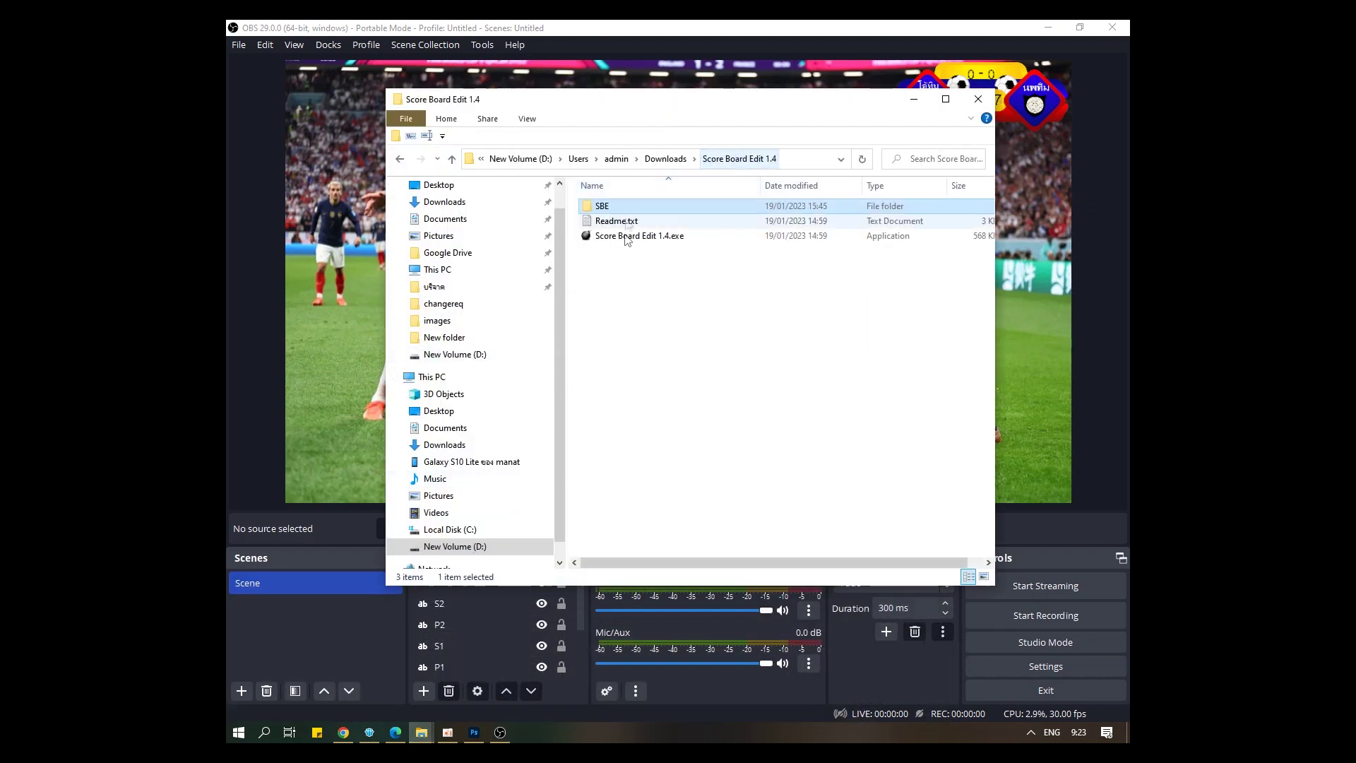
double_click(625, 236)
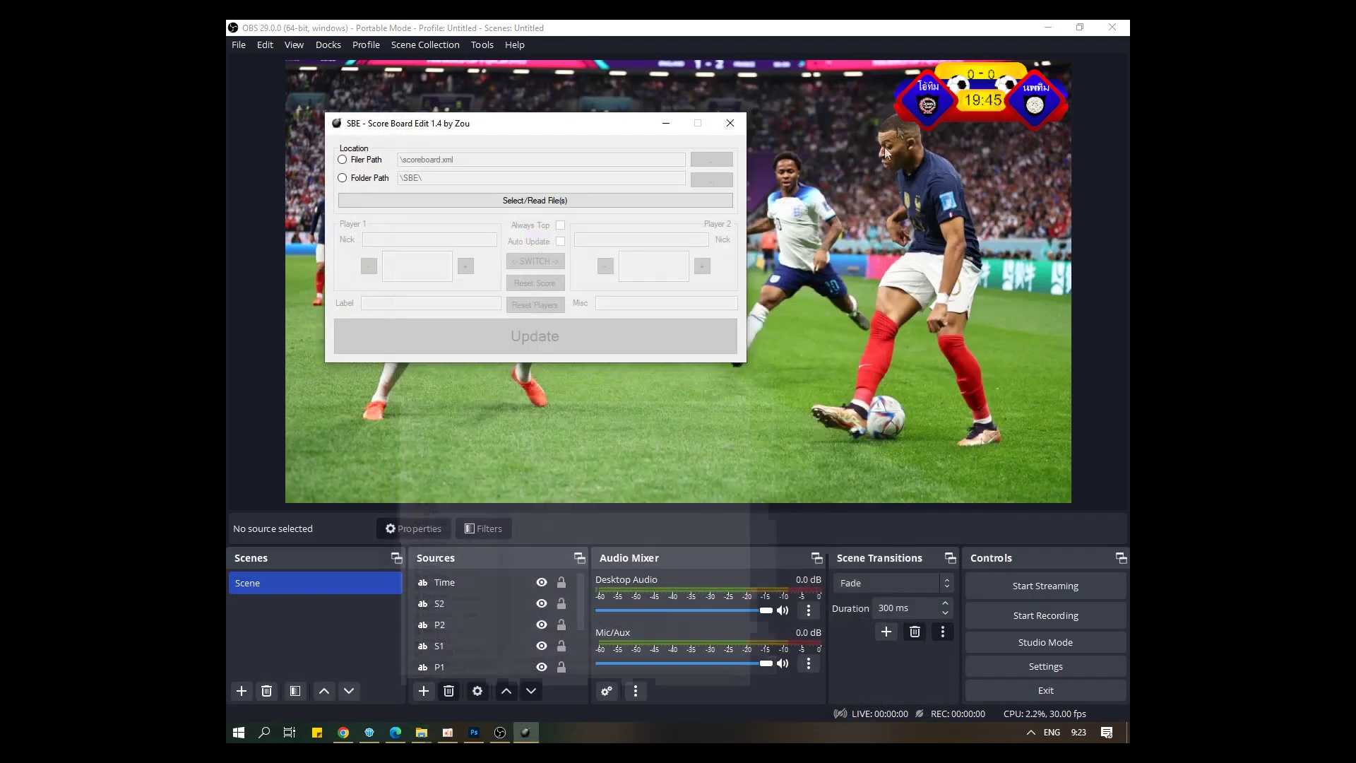
- Load the scoreboard files from the \SBE\ folder path in Score Board Edit and enable Auto Update
click(370, 179)
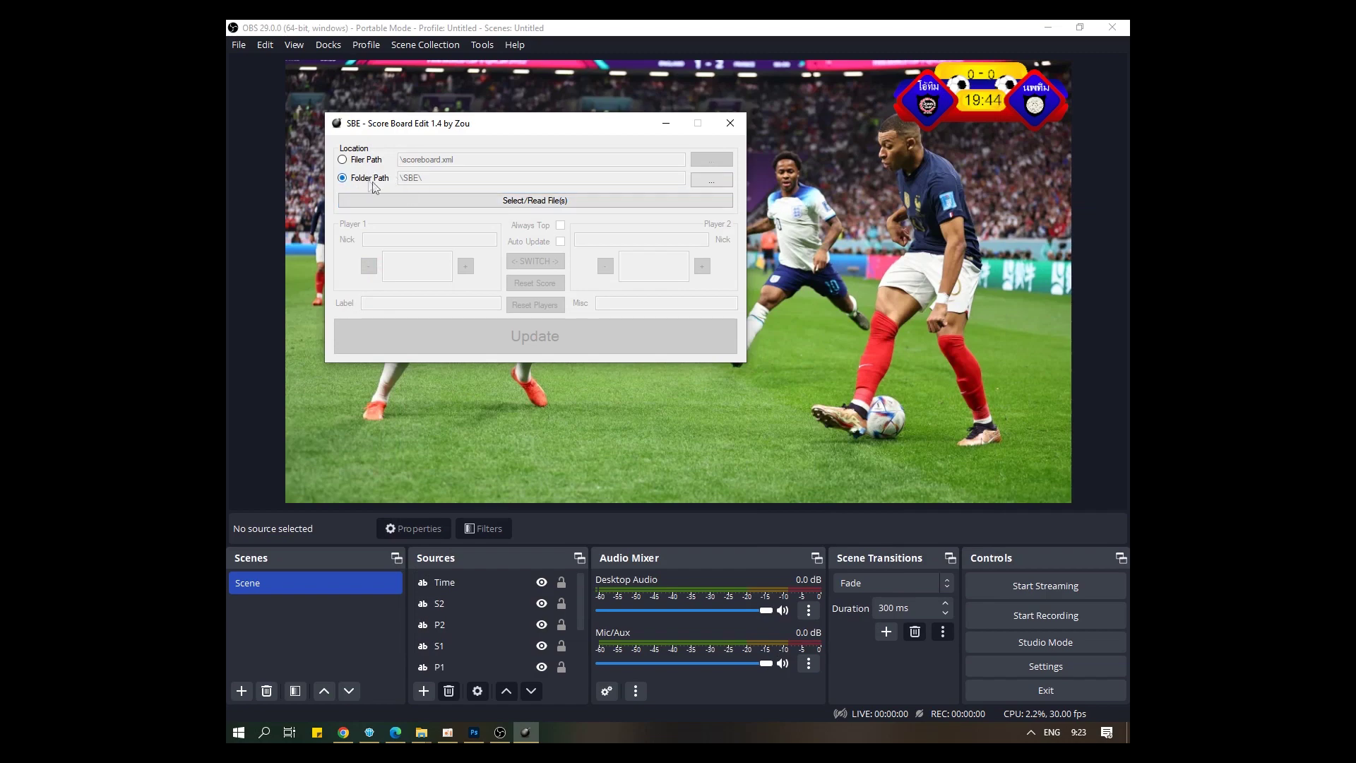
click(456, 201)
drag(563, 130, 765, 289)
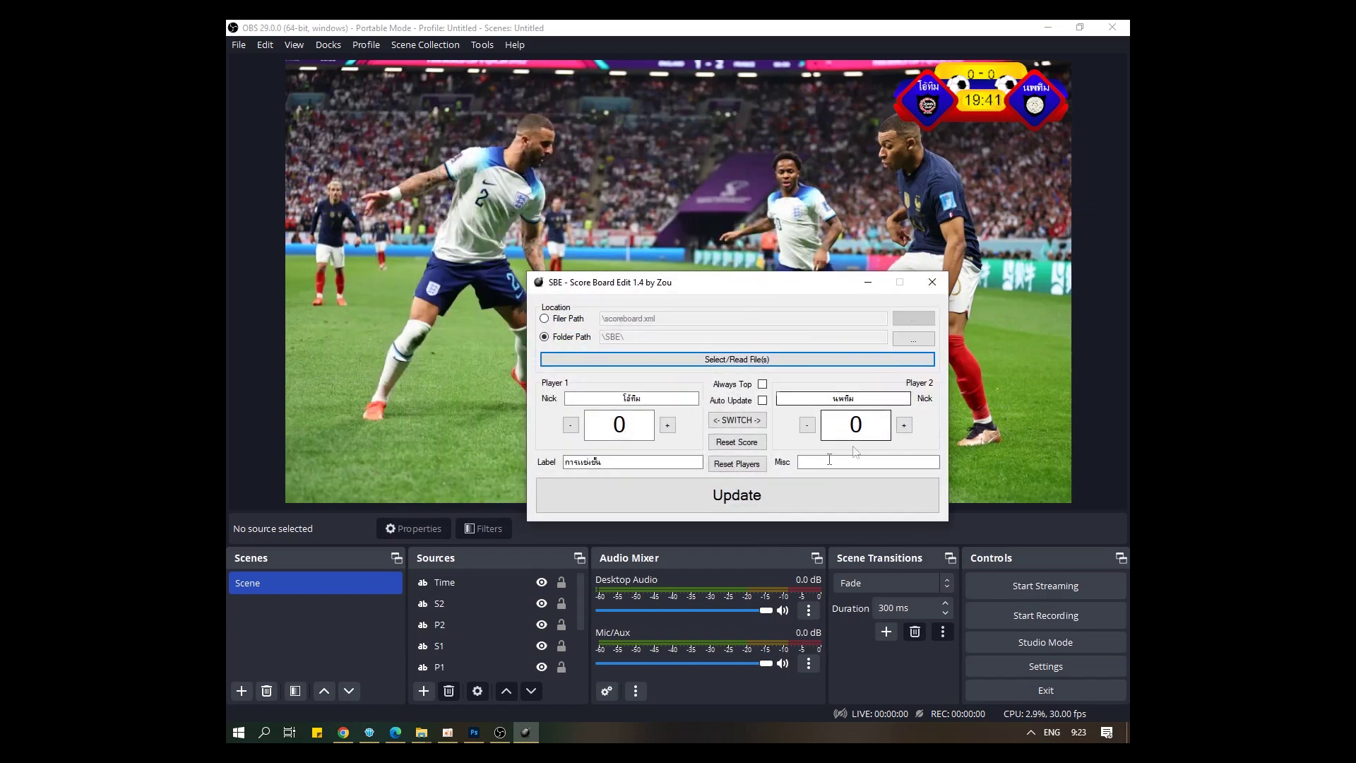
click(762, 399)
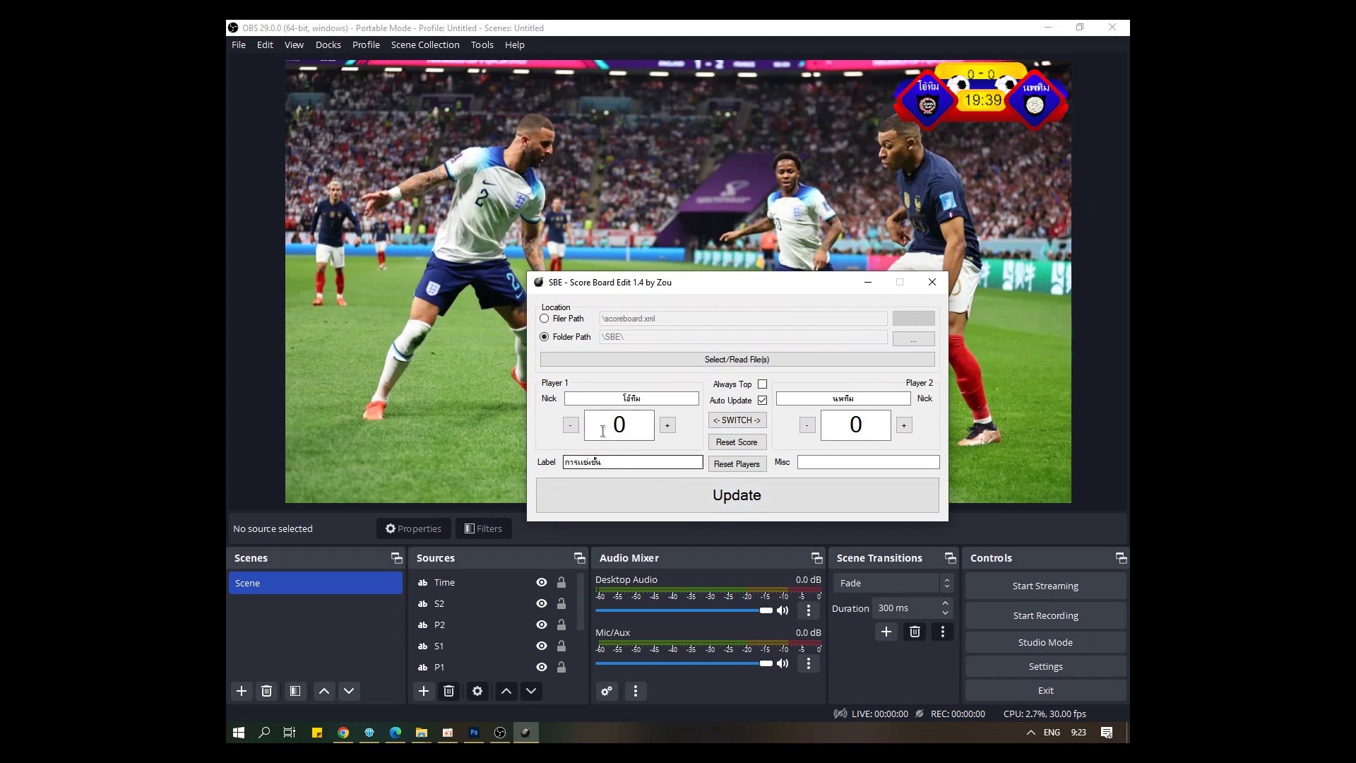
- Test the live scoreboard by raising Player 1's score to 1 and increasing Player 2's score
click(668, 425)
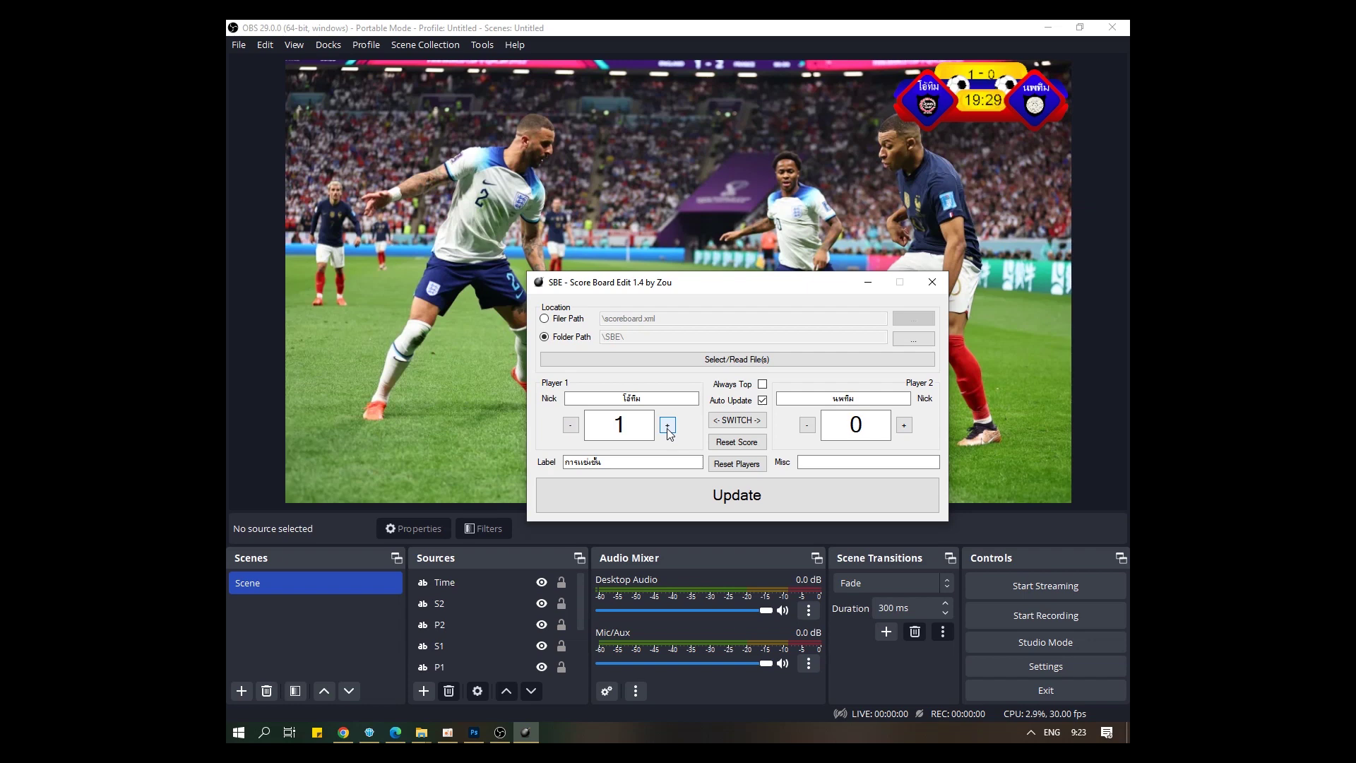
click(904, 425)
click(904, 425)
key(alt+F4)
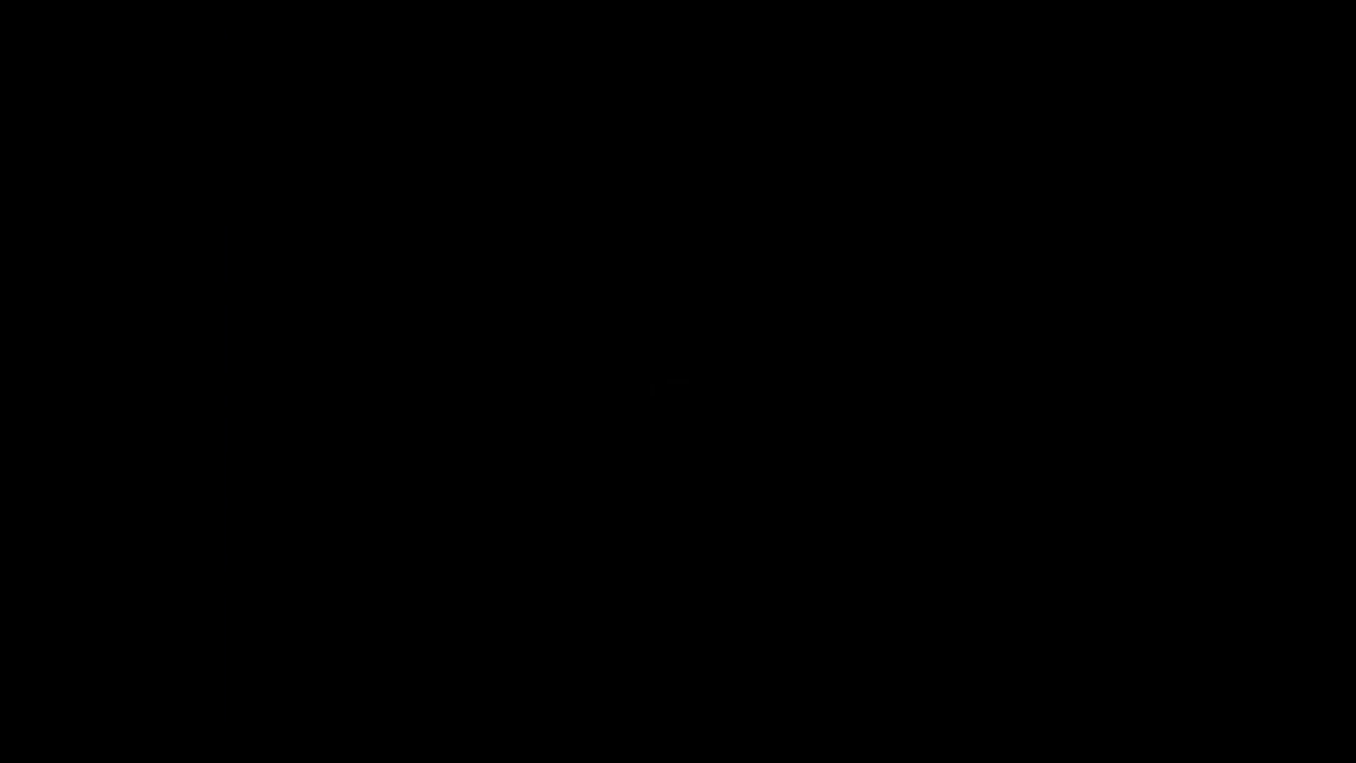